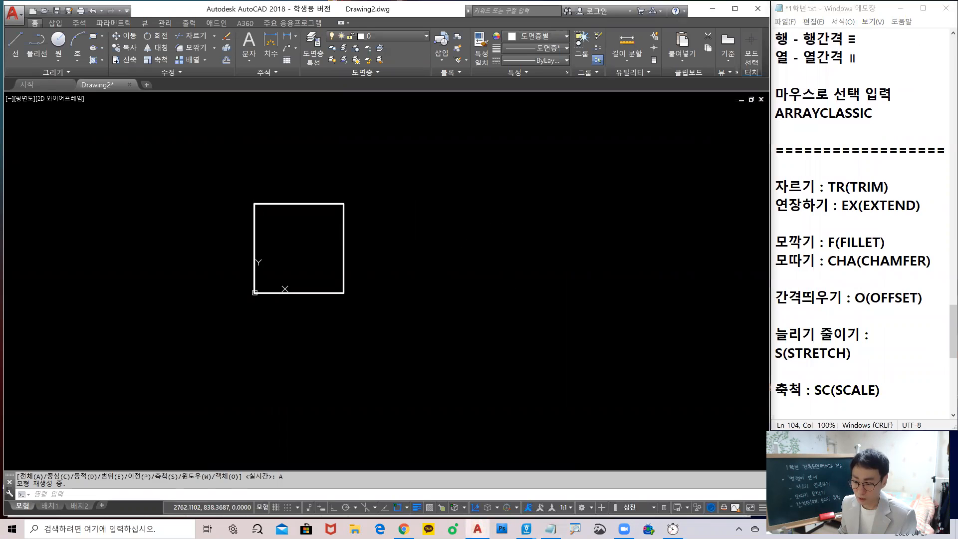
Erase the existing square from the drawing
key(Escape)
click(385, 383)
click(228, 220)
text(e)
key(Return)
Draw two separate, roughly parallel lines one above the other, each rising gently to the right
middle_drag(335, 240, 156, 282)
middle_drag(224, 269, 236, 320)
text(l)
key(Return)
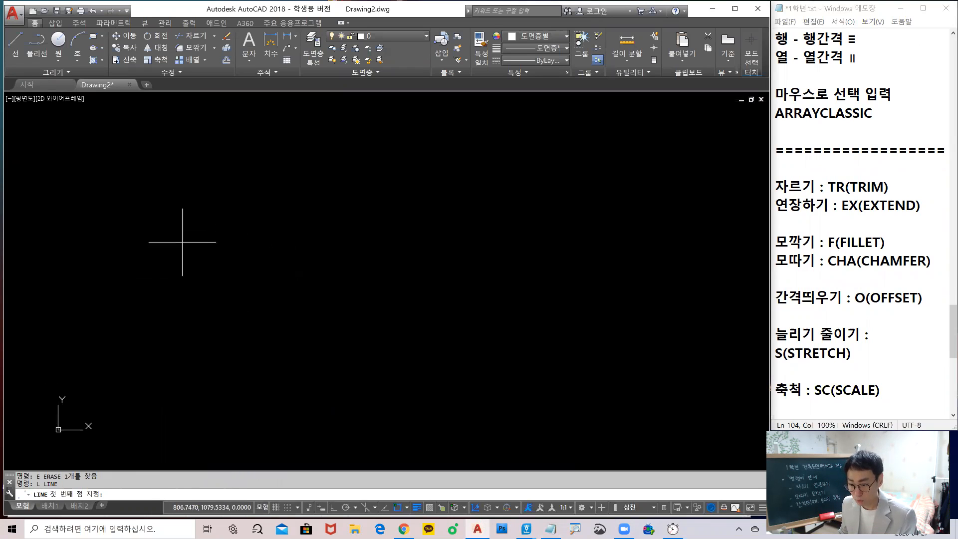
click(171, 238)
click(433, 174)
key(Return)
key(Return)
click(189, 328)
click(456, 253)
key(Return)
Draw two roughly parallel steep lines that cross both gently sloping lines, forming a hash-shaped grid
key(Return)
click(225, 151)
click(294, 427)
key(Return)
key(Return)
click(316, 134)
click(389, 388)
key(Return)
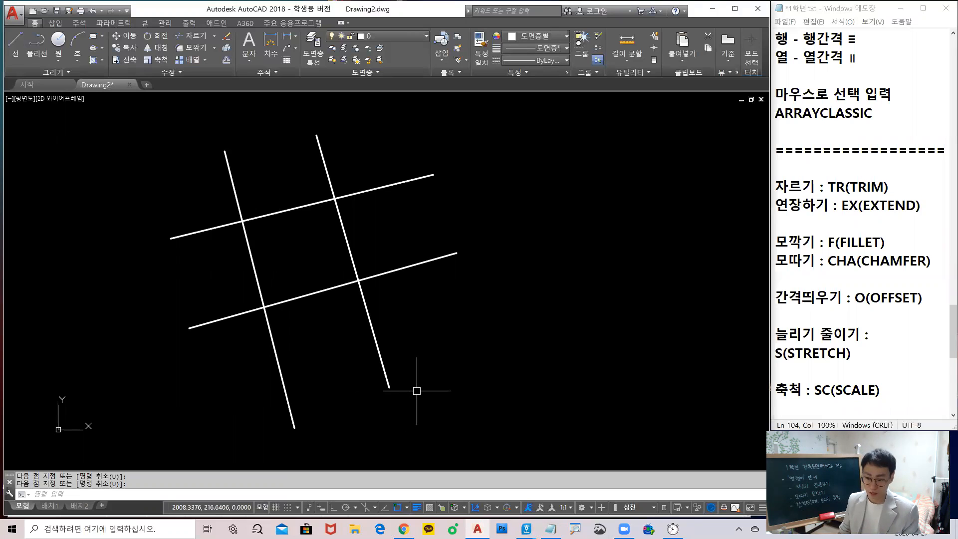
Start a trim with only the right steep line as the cutting edge
scroll(355, 250, up, 2)
middle_drag(355, 250, 362, 310)
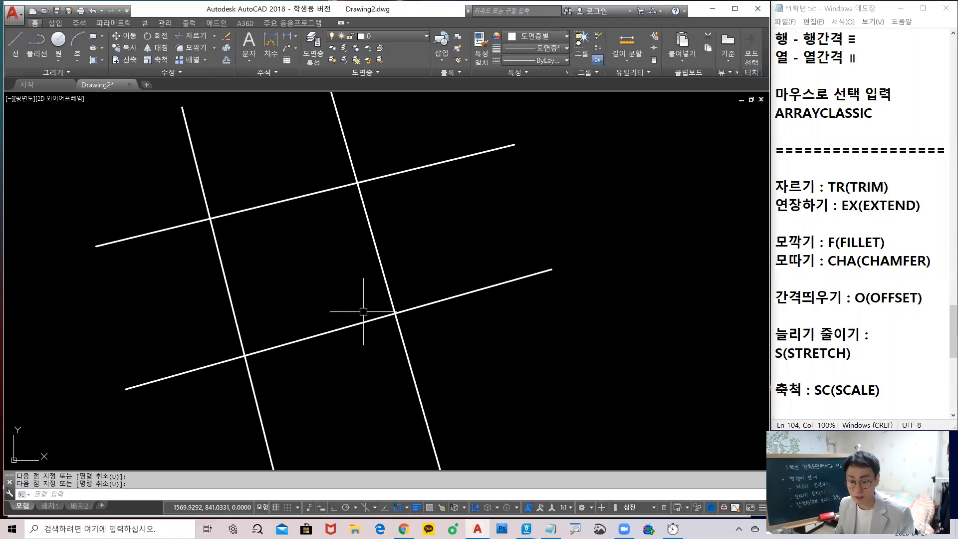
text(tr)
key(space)
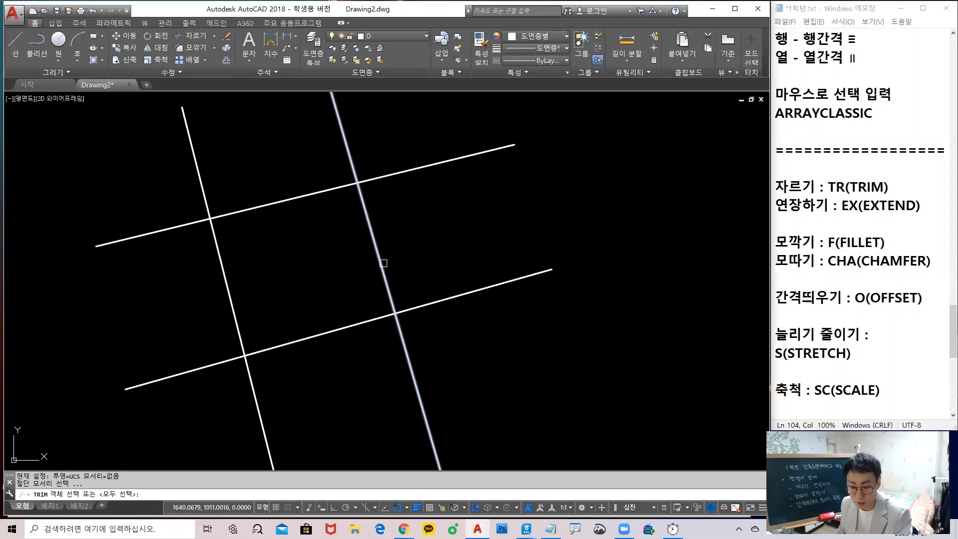
click(405, 251)
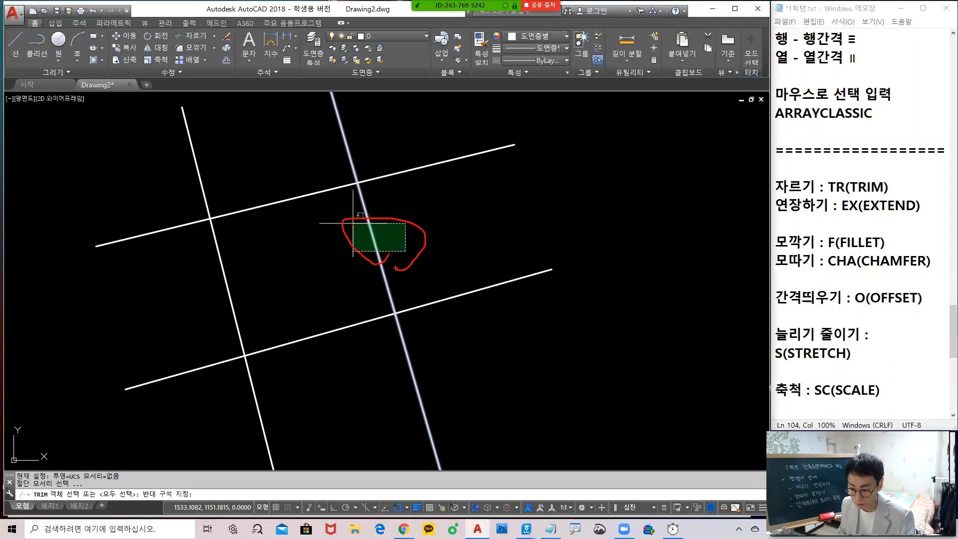
scroll(378, 259, down, 4)
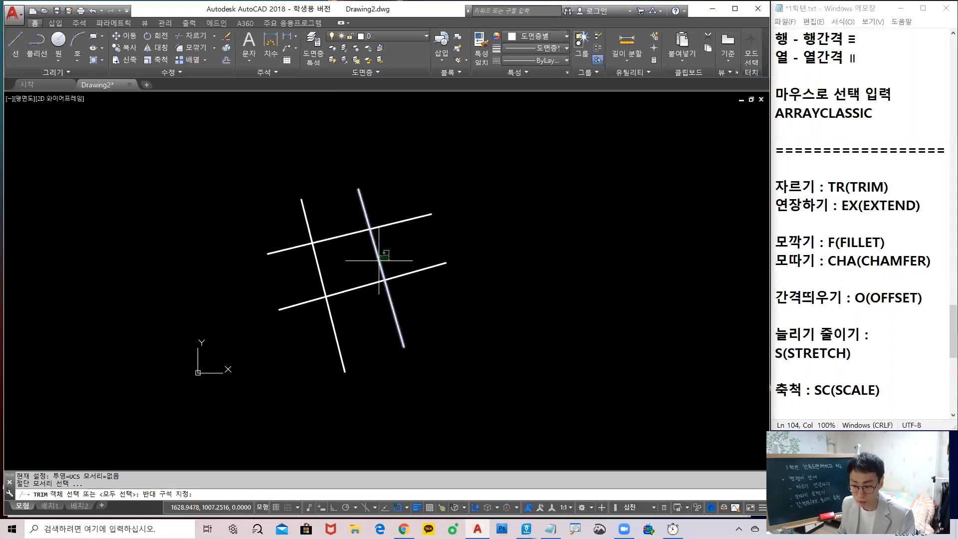
scroll(379, 257, up, 4)
click(354, 229)
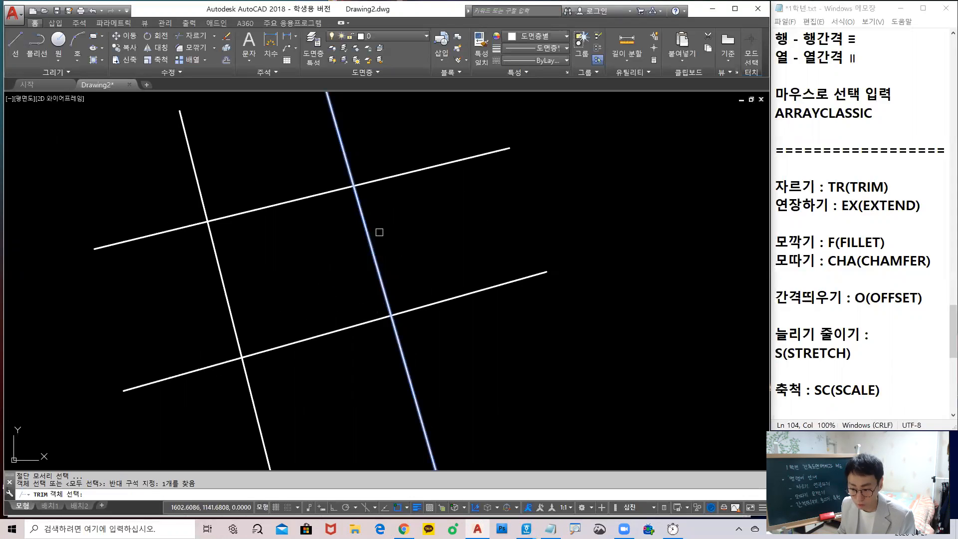
key(Return)
Trim away the part of the upper sloping line that lies right of the cutting edge
click(359, 210)
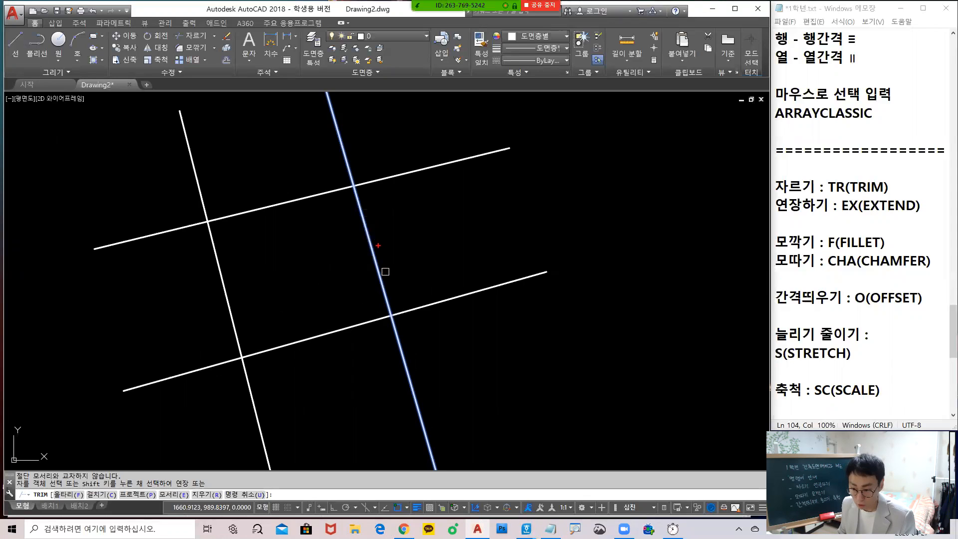
drag(384, 152, 406, 145)
drag(269, 184, 290, 163)
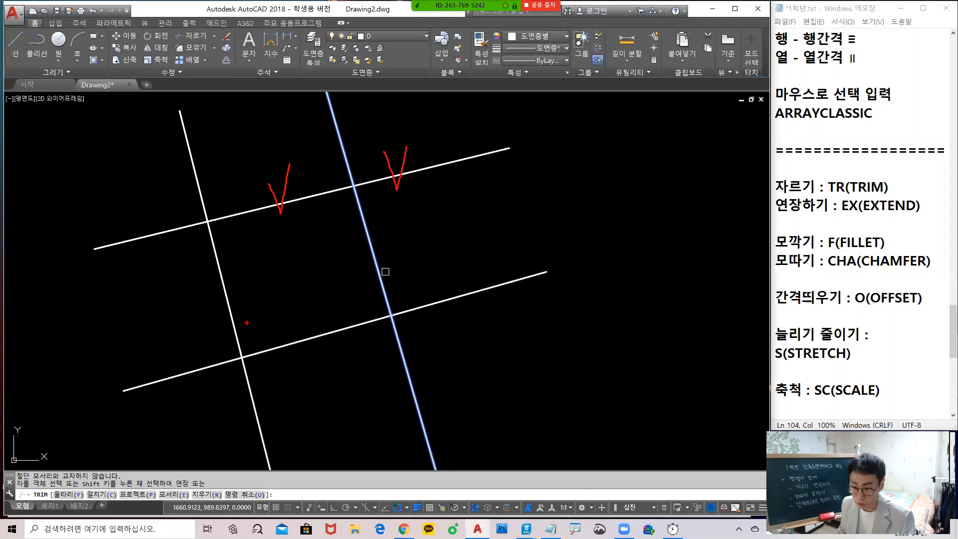
drag(318, 333, 338, 314)
drag(428, 294, 464, 292)
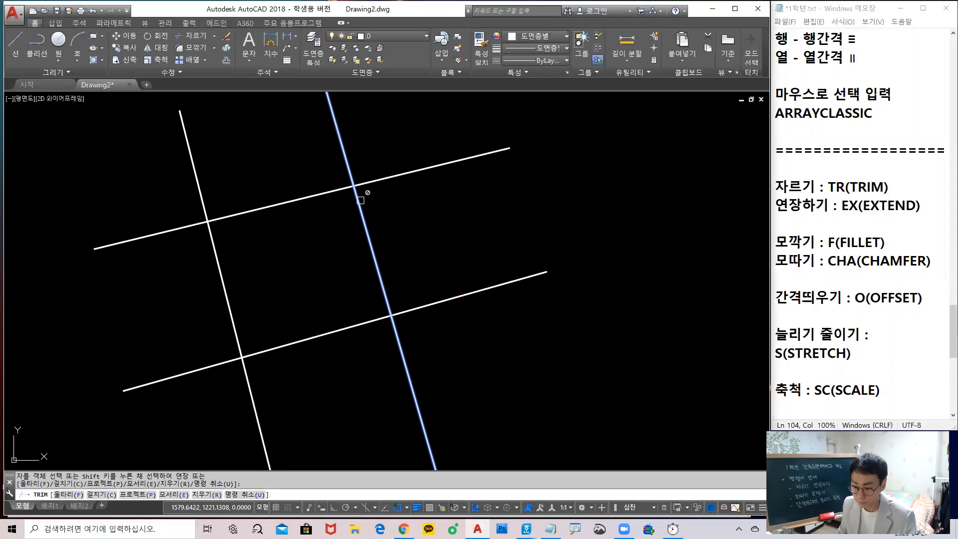
click(388, 177)
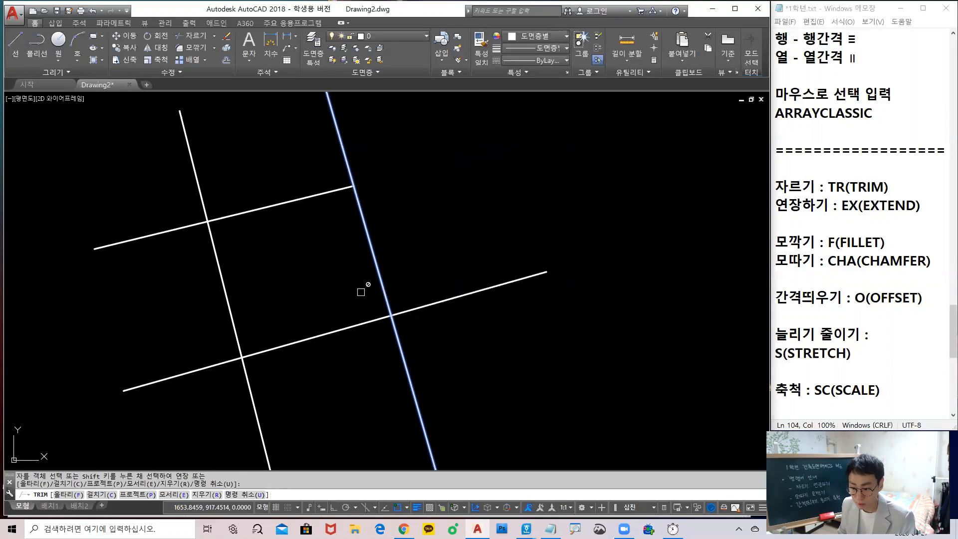
key(ctrl)
click(297, 199)
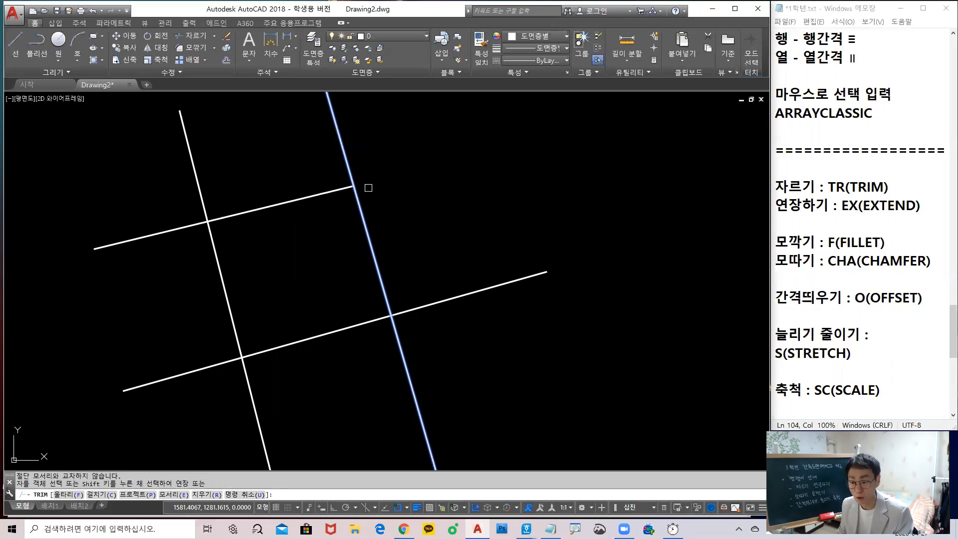
drag(330, 106, 440, 450)
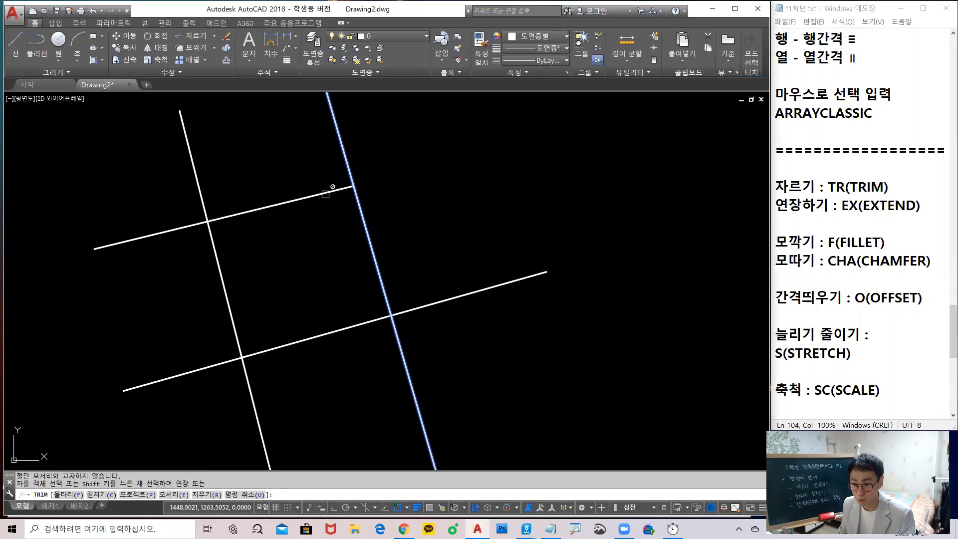
Trim away the part of the lower sloping line left of the cutting edge and end the trim
click(353, 324)
click(407, 155)
click(440, 227)
click(403, 149)
click(406, 201)
click(286, 338)
click(408, 204)
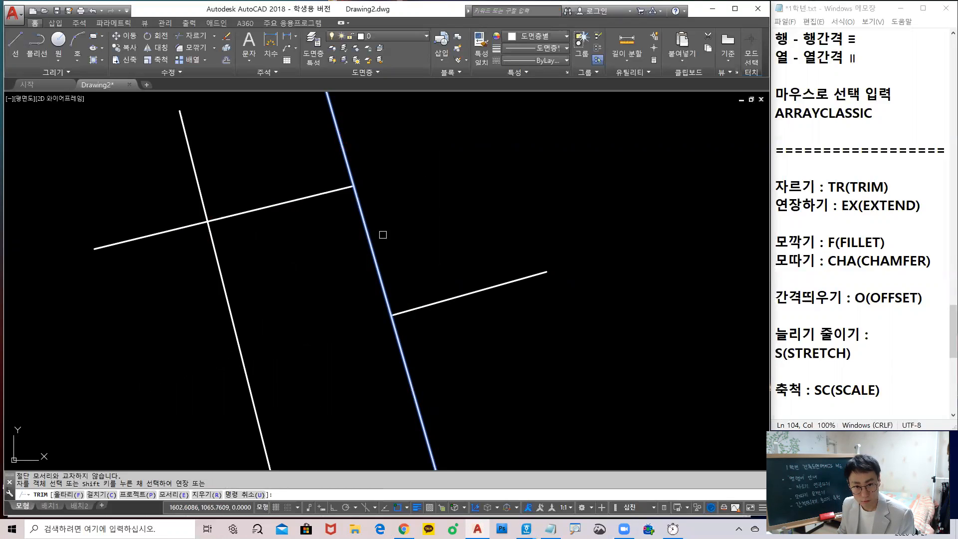
key(Escape)
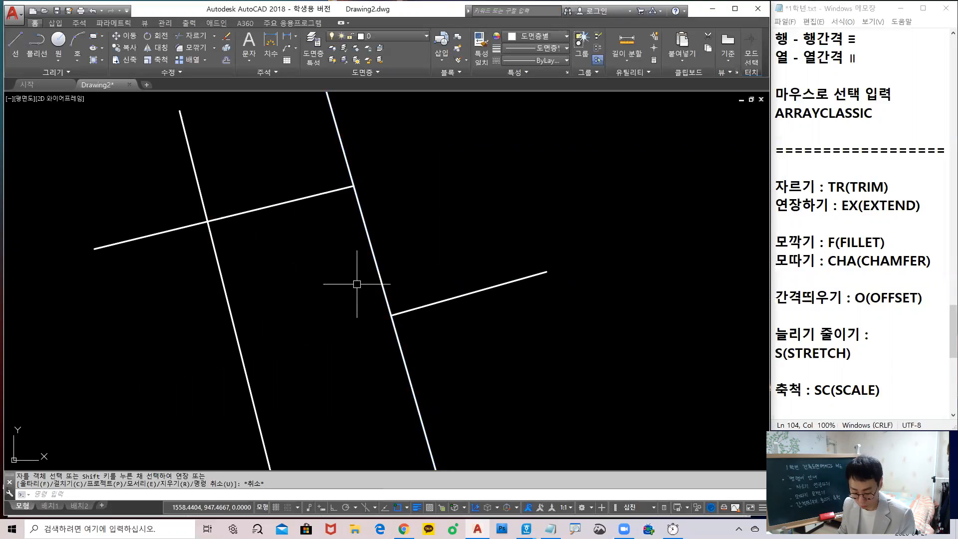
Undo the trim made against the right steep line
text(u)
key(Return)
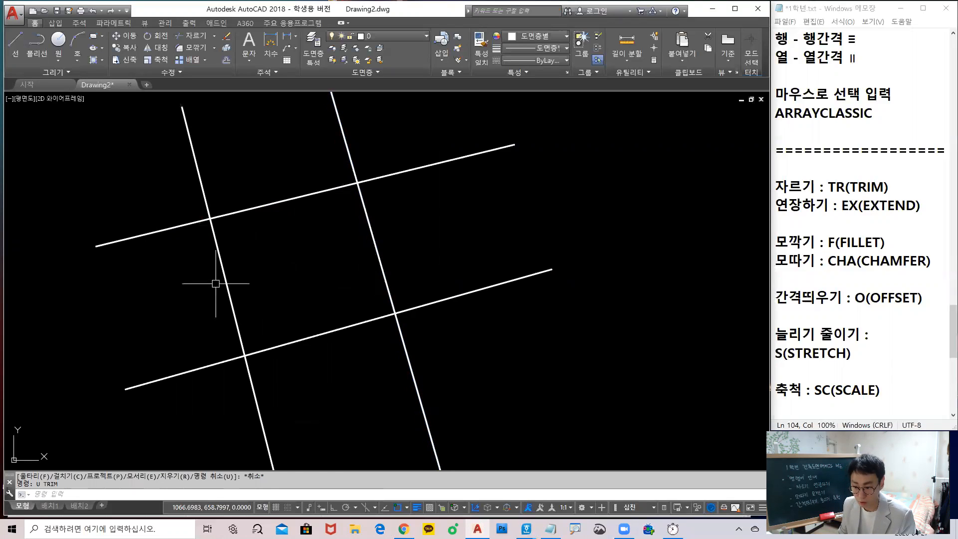
click(316, 220)
key(Escape)
Start a trim with both steep lines as the cutting edges
scroll(317, 253, down, 4)
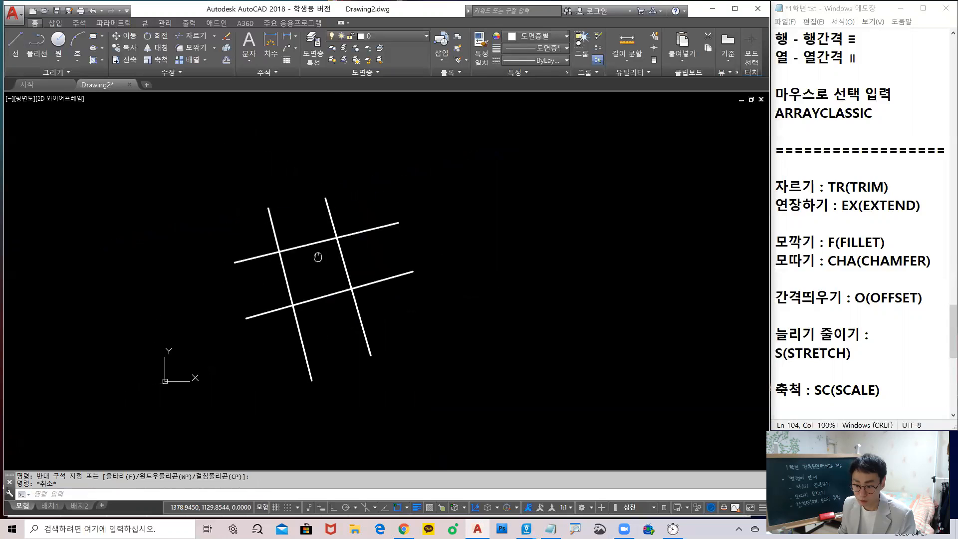
text(tr)
key(Return)
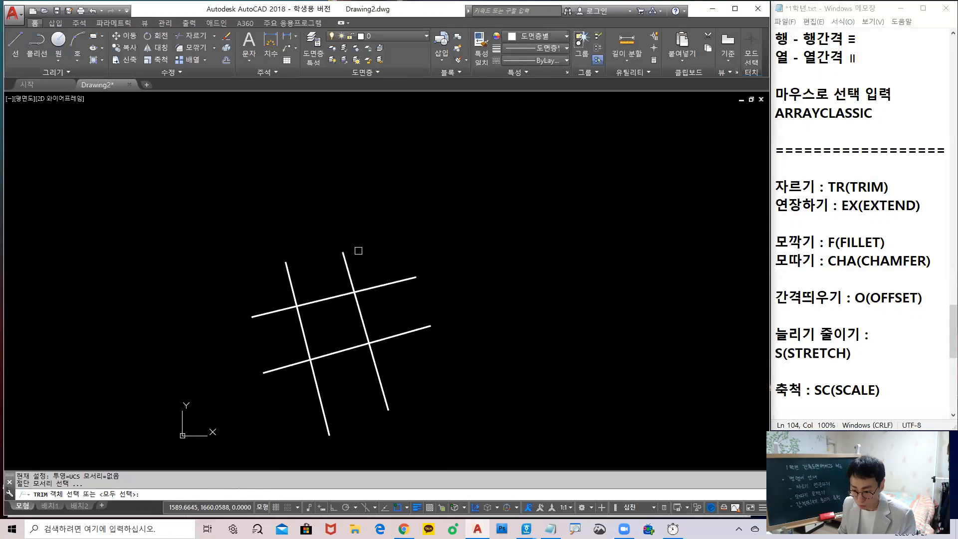
double_click(359, 251)
click(356, 270)
click(327, 235)
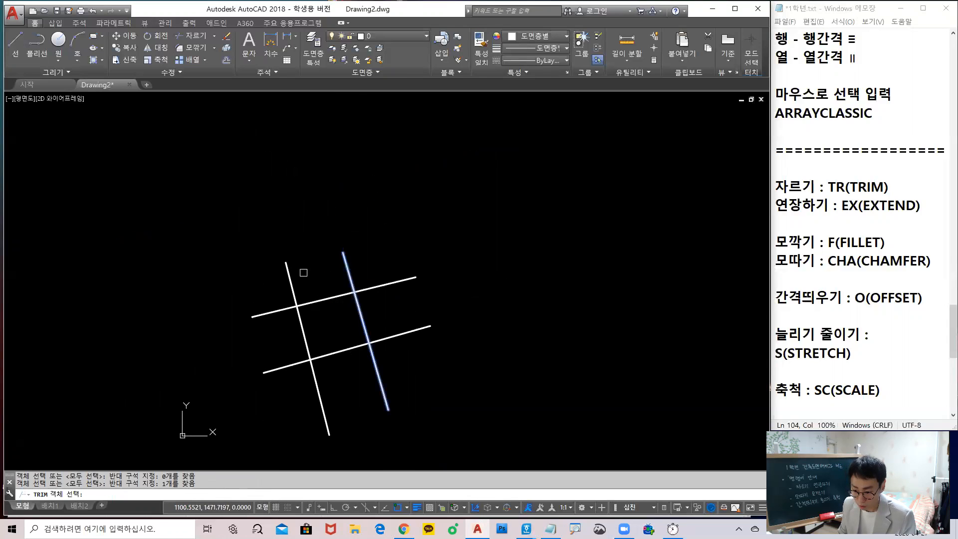
scroll(301, 278, up, 4)
click(297, 293)
click(232, 234)
key(Return)
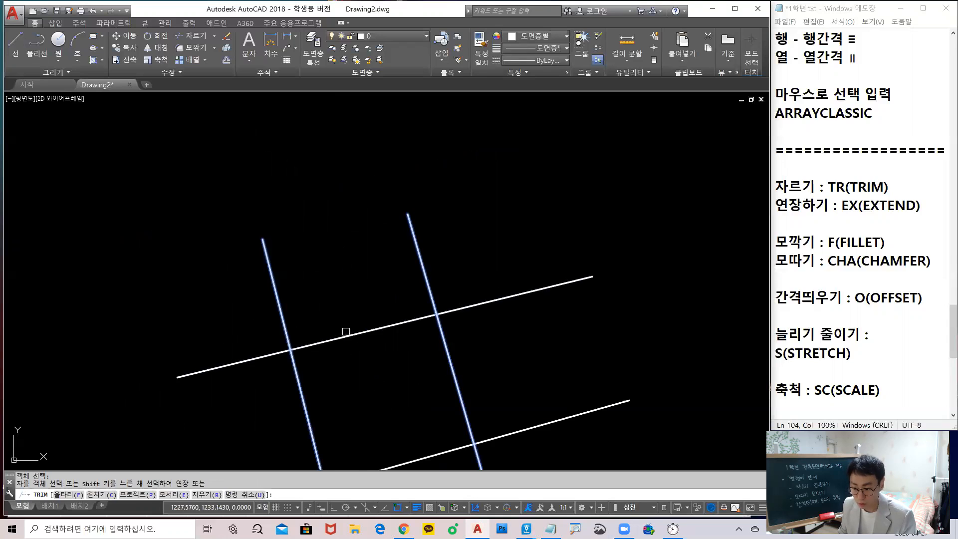
scroll(342, 310, down, 4)
key(ctrl+2)
drag(305, 224, 351, 401)
drag(371, 255, 414, 366)
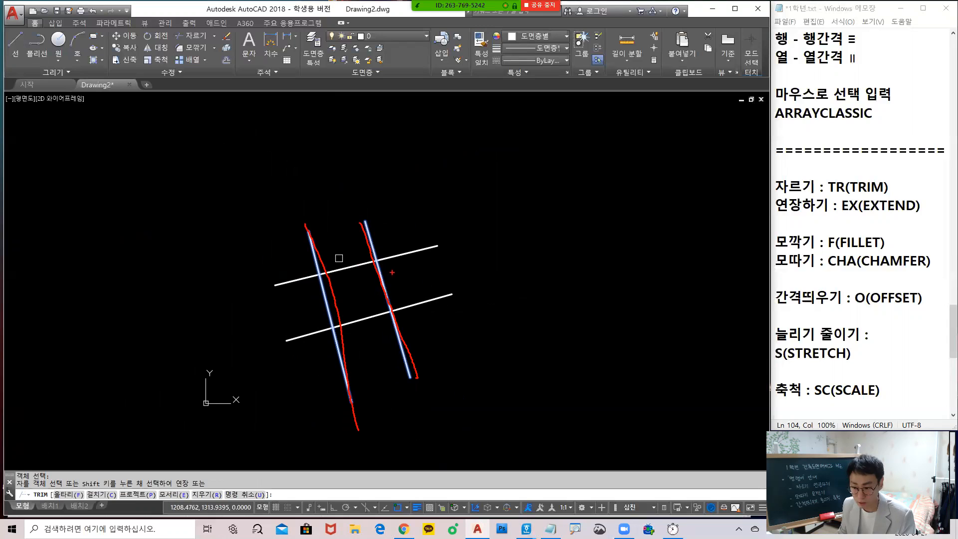
key(Escape)
scroll(397, 268, up, 4)
key(ctrl)
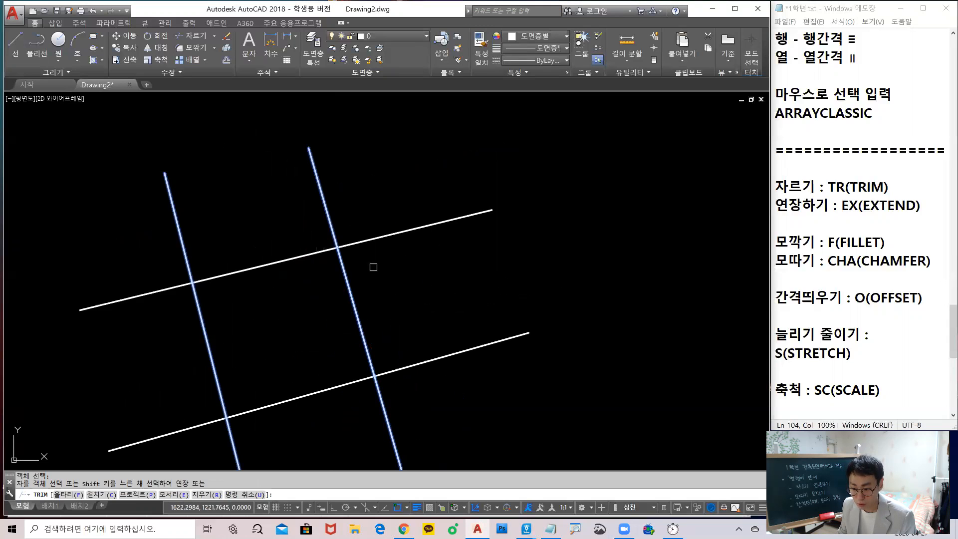
Trim both outer ends of the upper sloping line, keeping only the segment between the two steep lines
click(402, 236)
key(ctrl)
click(383, 238)
click(176, 227)
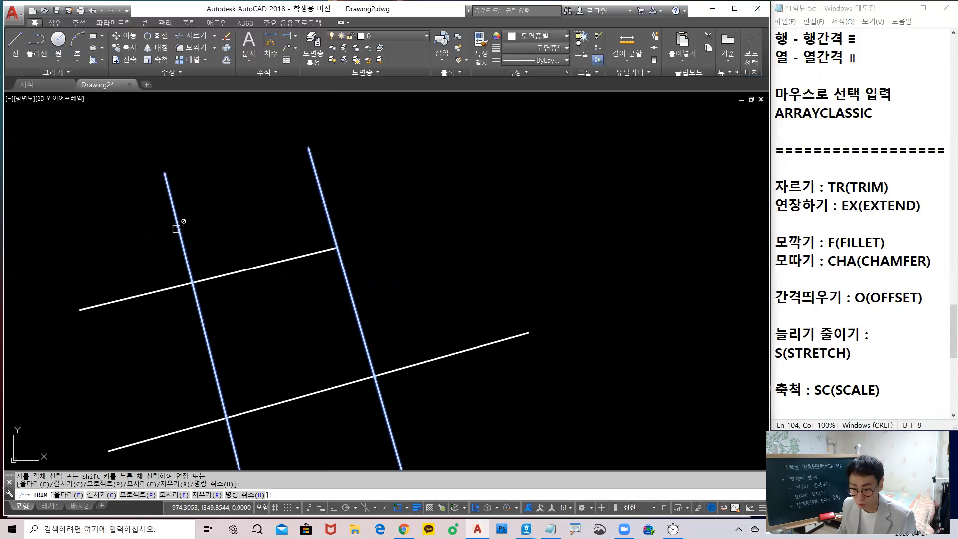
click(188, 279)
click(188, 279)
click(138, 291)
click(190, 253)
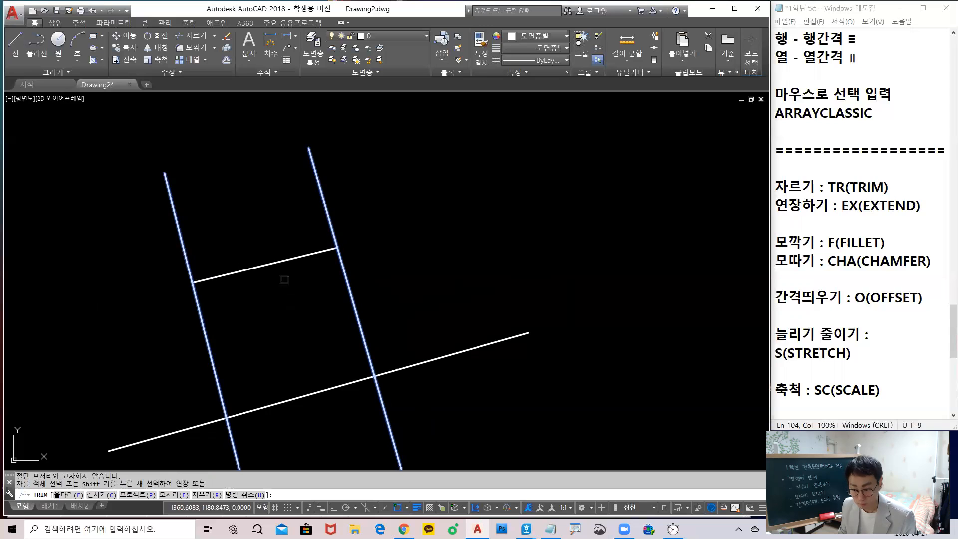
Trim the middle of the lower sloping line between the steep lines, try to trim its right remnant, and end the trim
click(300, 397)
scroll(292, 368, down, 2)
middle_drag(292, 368, 300, 316)
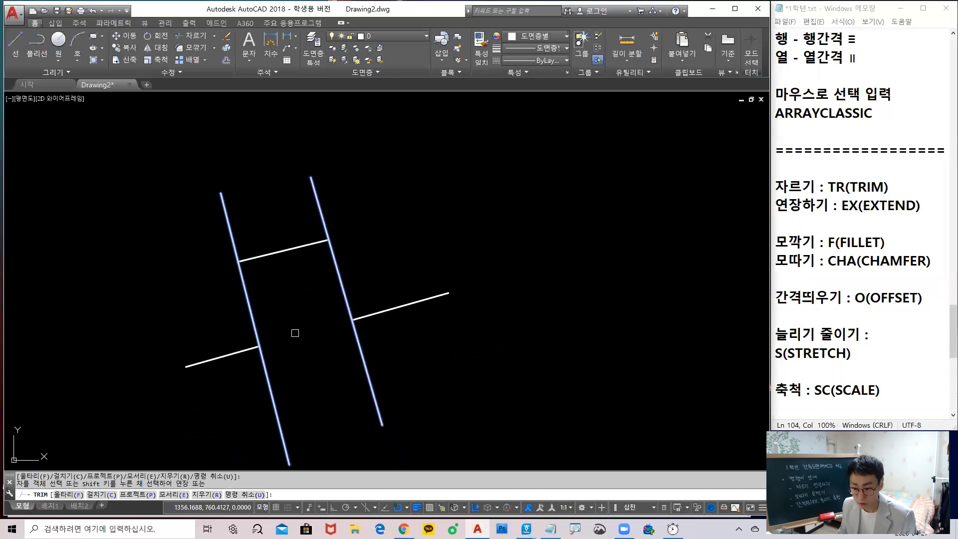
click(411, 304)
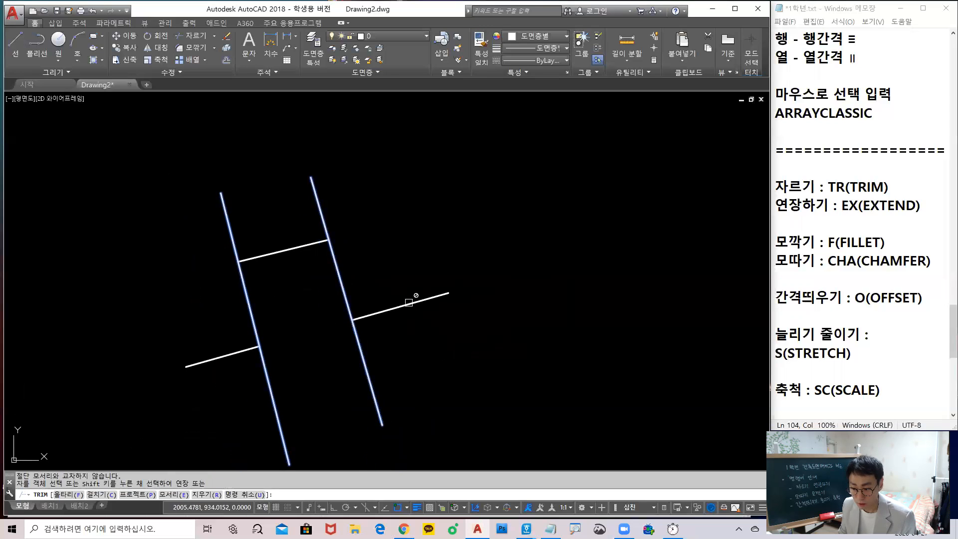
click(294, 340)
key(Return)
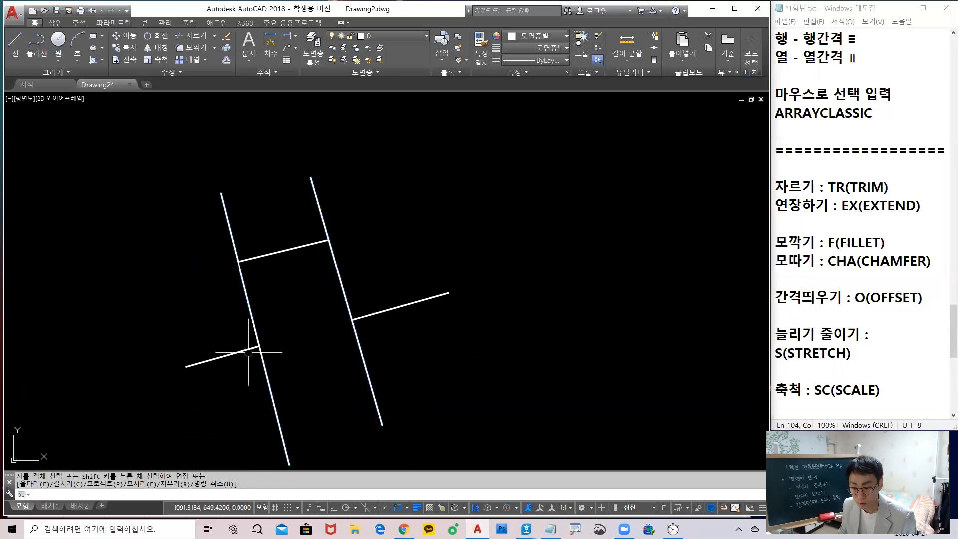
Erase the two leftover outer pieces of the lower sloping line
click(235, 359)
click(203, 330)
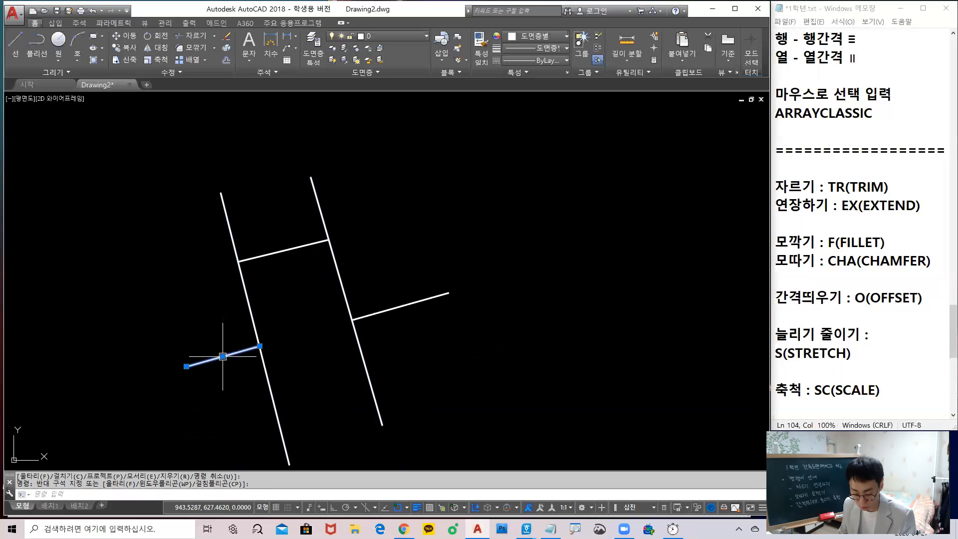
text(e)
key(Return)
click(455, 319)
click(421, 298)
text(e)
key(Return)
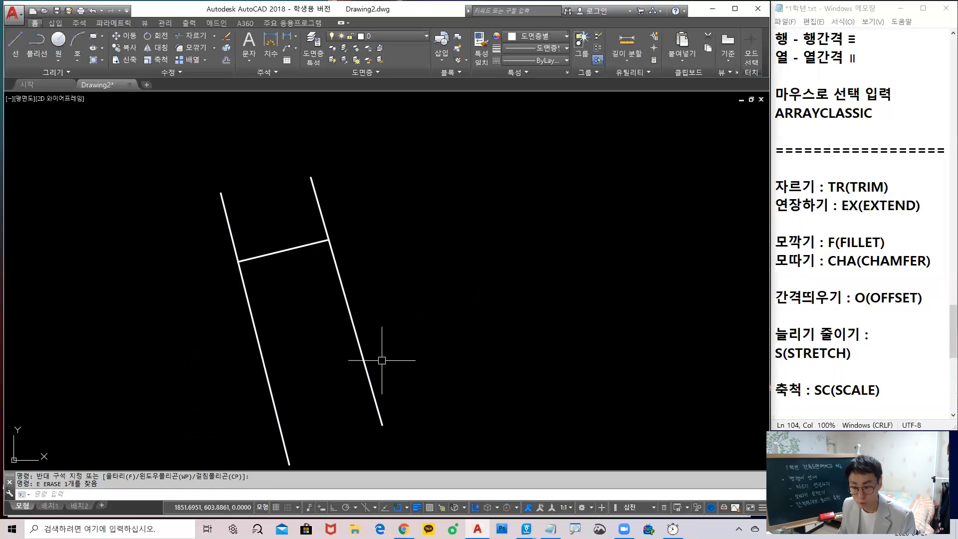
Undo both erasures and the trim against the two steep lines
key(ctrl+z)
key(ctrl+z)
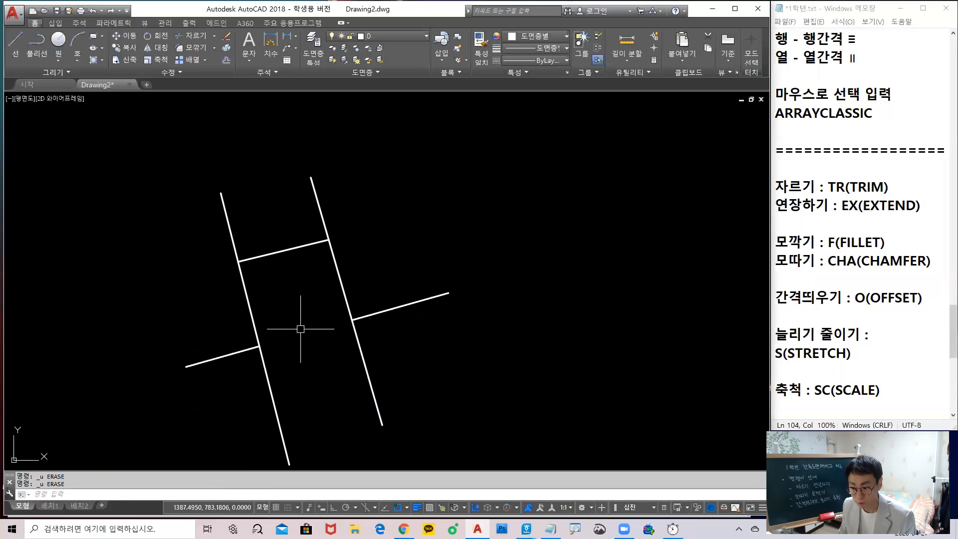
key(ctrl+z)
scroll(376, 250, up, 4)
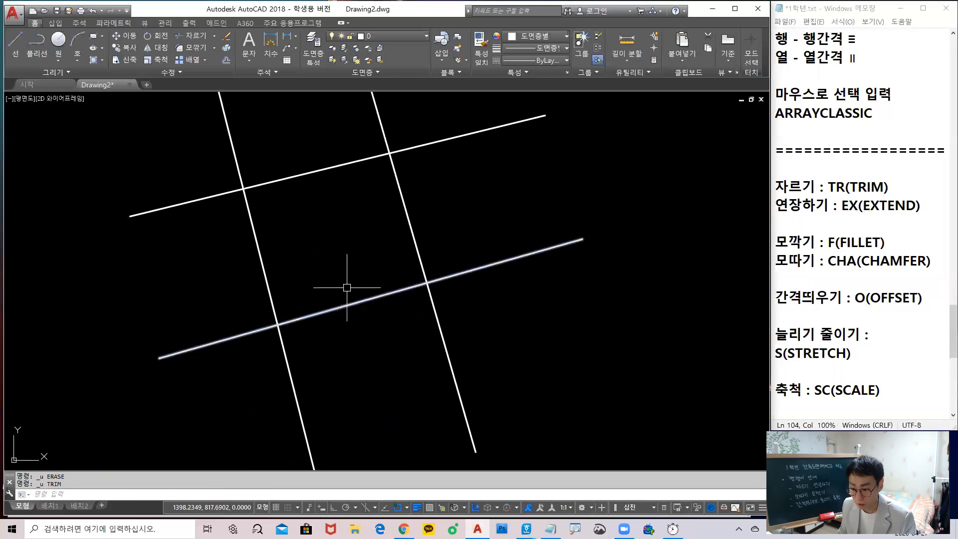
scroll(364, 274, down, 2)
text(tr)
key(Return)
click(422, 233)
key(Escape)
key(Escape)
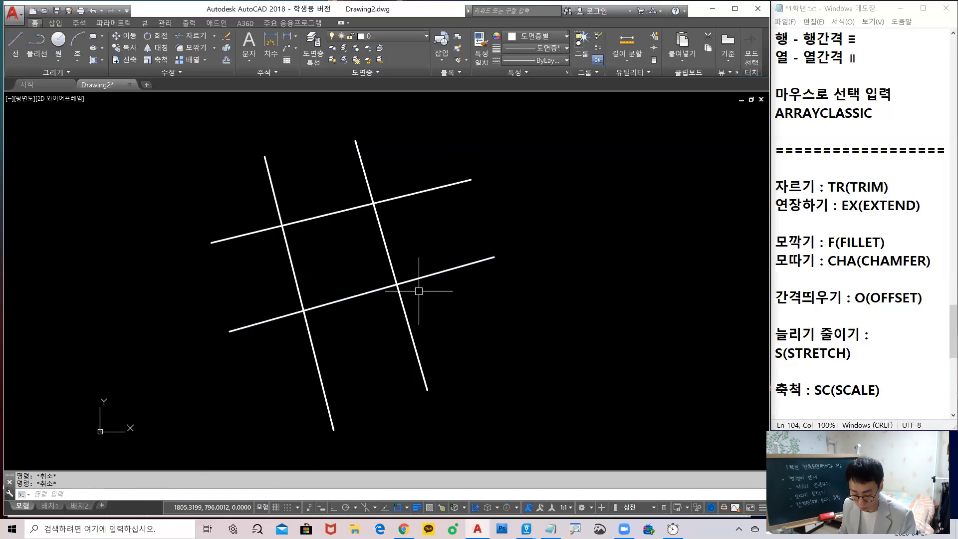
text(TR)
key(Return)
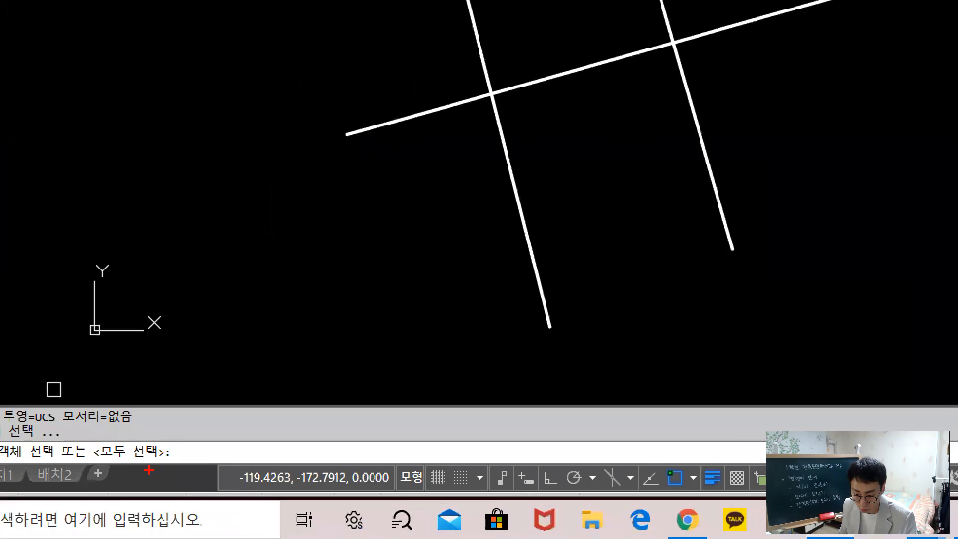
mouse_move(114, 516)
mouse_down()
mouse_move(68, 489)
mouse_move(143, 505)
mouse_move(112, 505)
mouse_up()
drag(107, 445, 152, 463)
key(Escape)
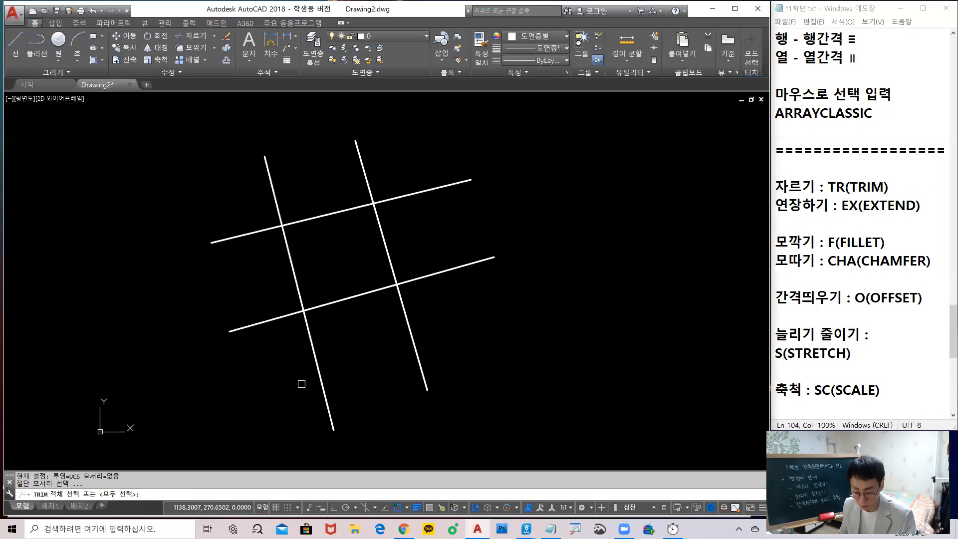
key(Escape)
key(Escape)
Start the Trim command with all four crossing lines as cutting edges
text(TR)
key(Return)
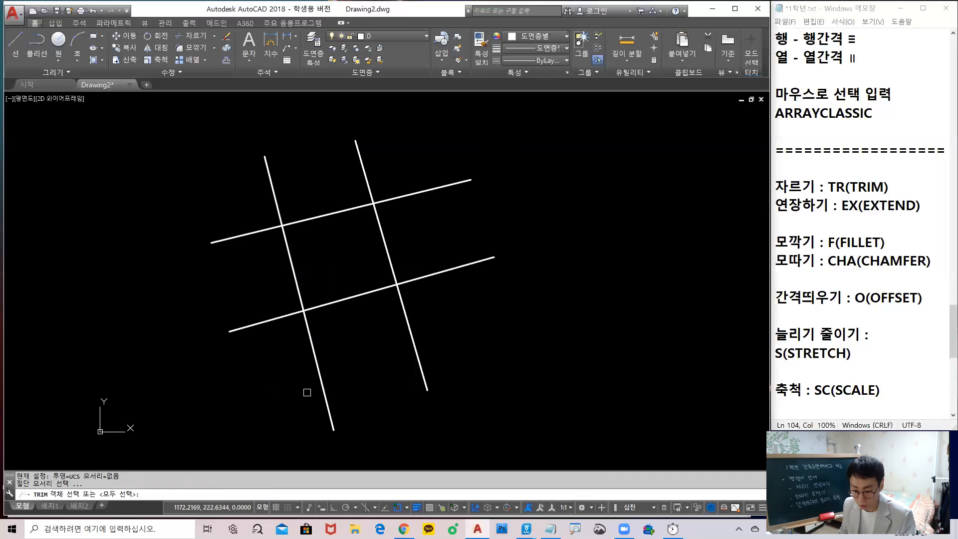
key(Return)
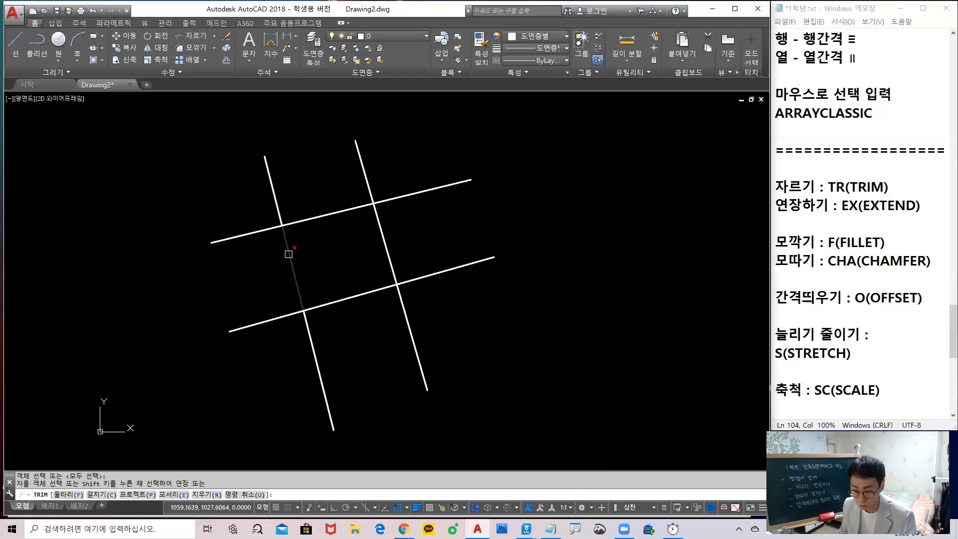
key(ctrl+2)
drag(264, 158, 355, 444)
drag(350, 141, 425, 357)
drag(210, 237, 444, 178)
drag(221, 341, 494, 270)
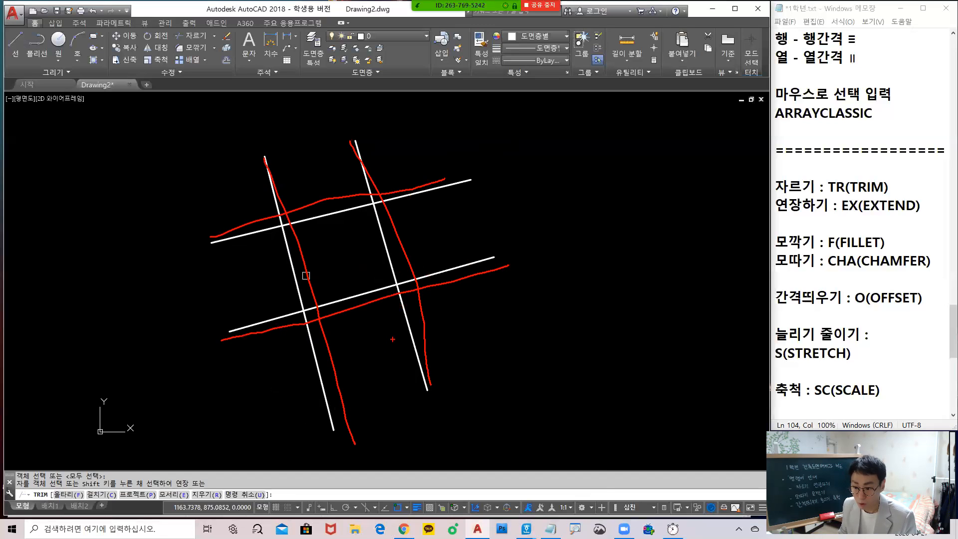
key(Escape)
key(ctrl)
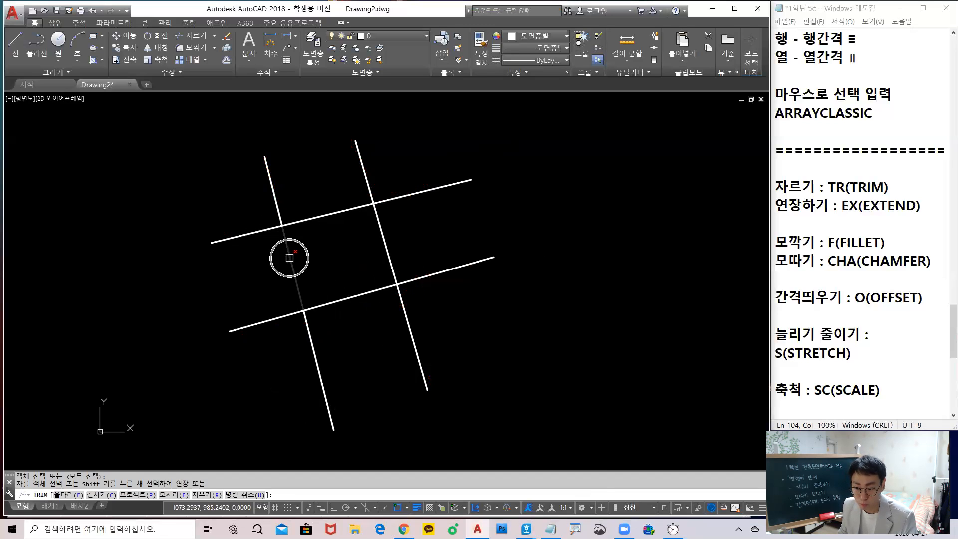
Trim the left steep line between the two sloping lines, try to trim its lower remnant, and end the trim
click(294, 269)
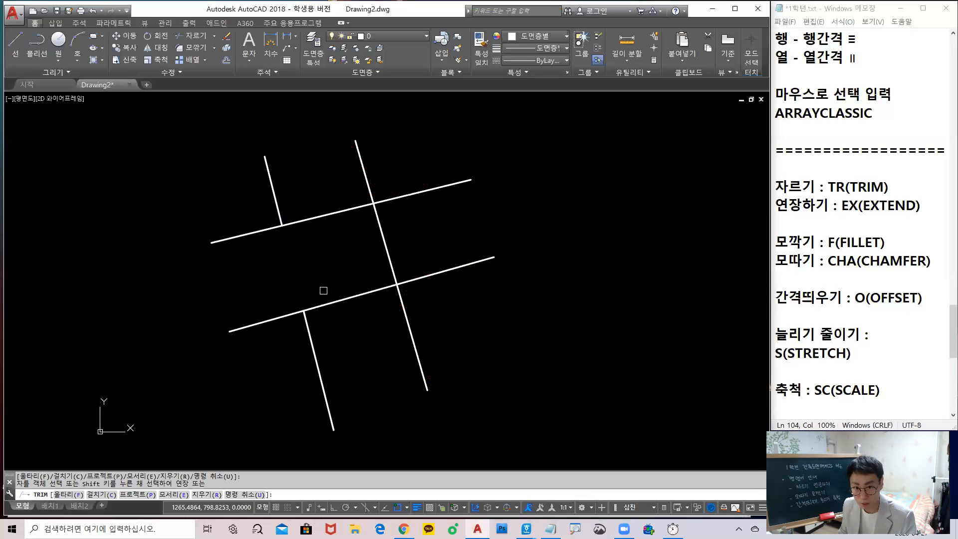
click(309, 331)
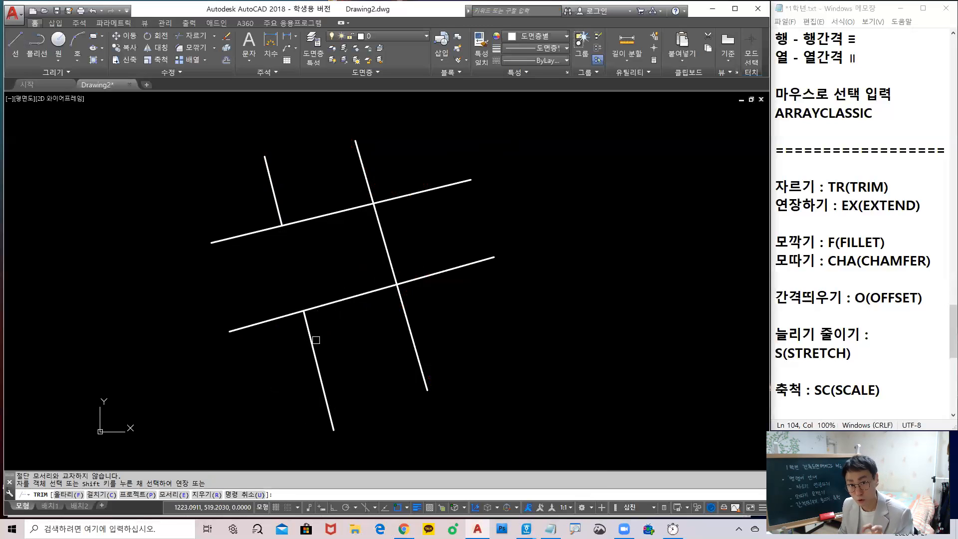
key(space)
Erase the lower leftover piece of the left steep line
click(349, 355)
click(280, 348)
text(r)
key(space)
text(e)
key(space)
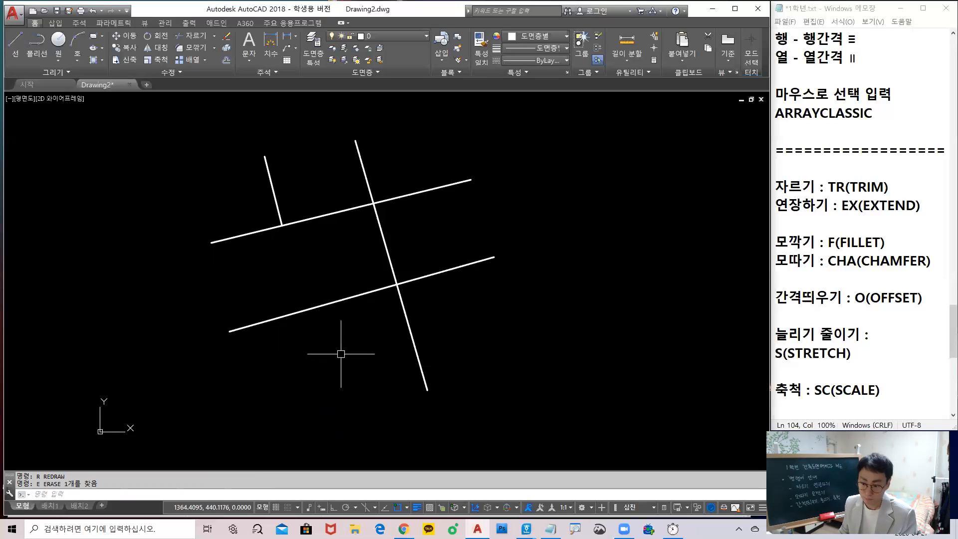
Erase all the remaining lines to clear the drawing area
scroll(349, 344, down, 3)
click(398, 348)
click(243, 247)
text(e)
key(space)
mouse_move(422, 289)
middle_down()
mouse_move(379, 274)
mouse_move(200, 267)
middle_up()
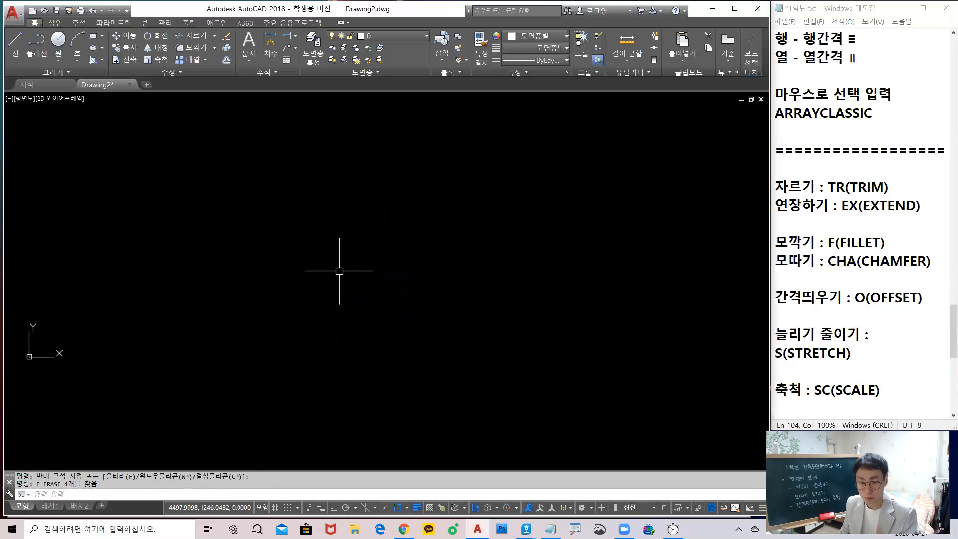
Draw a long, gently rising line across the upper part of the drawing area
text(l)
key(Return)
click(224, 185)
key(Return)
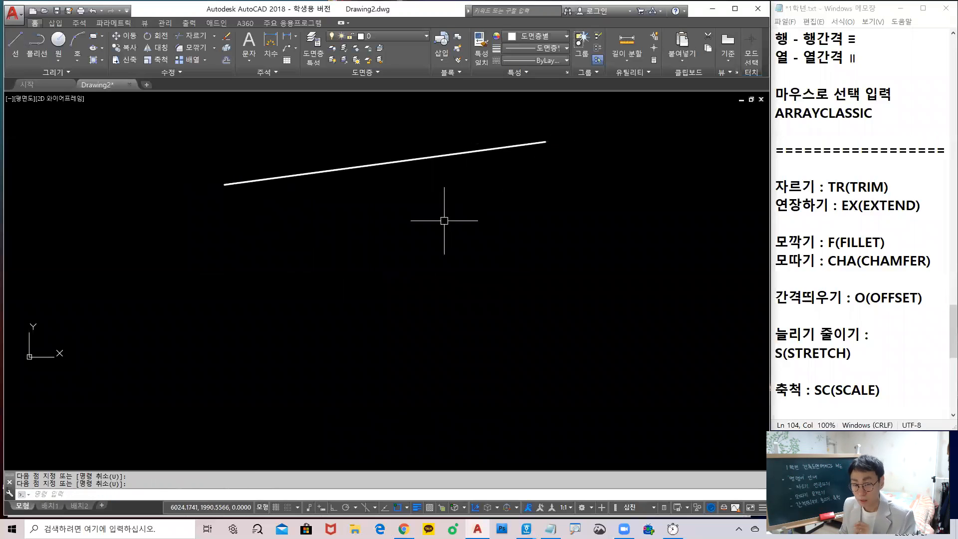
Draw two separate steep lines running downward to the right, each starting a short gap below the gently rising line
text(l)
key(Return)
click(315, 203)
click(393, 401)
key(Return)
text(l)
key(Return)
click(417, 192)
click(606, 465)
key(Return)
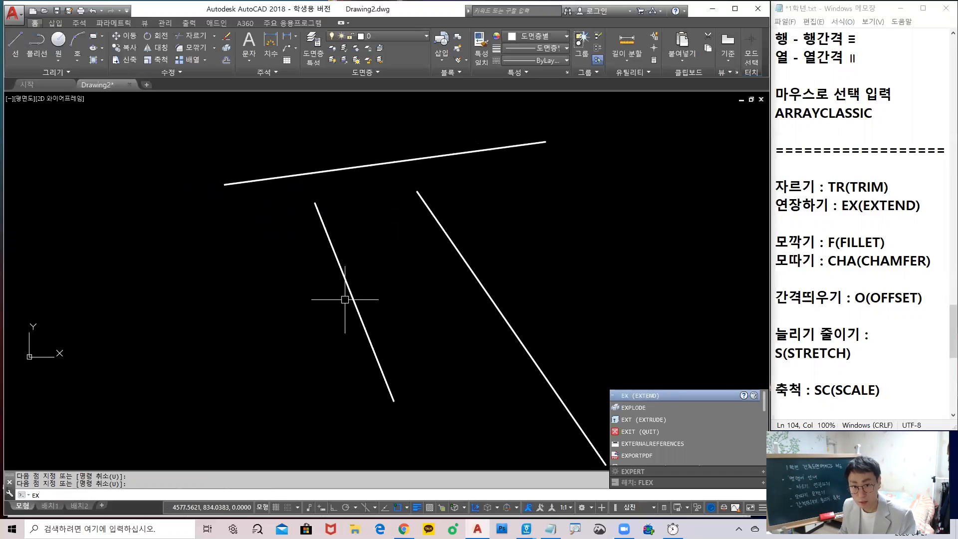
Extend the upper ends of both steep lines to the gently rising line as the boundary edge
key(Return)
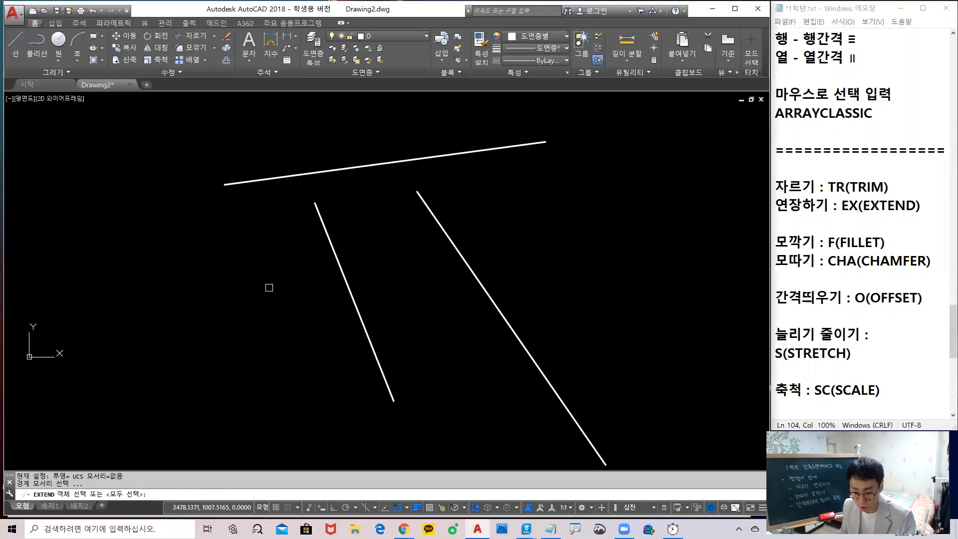
click(339, 169)
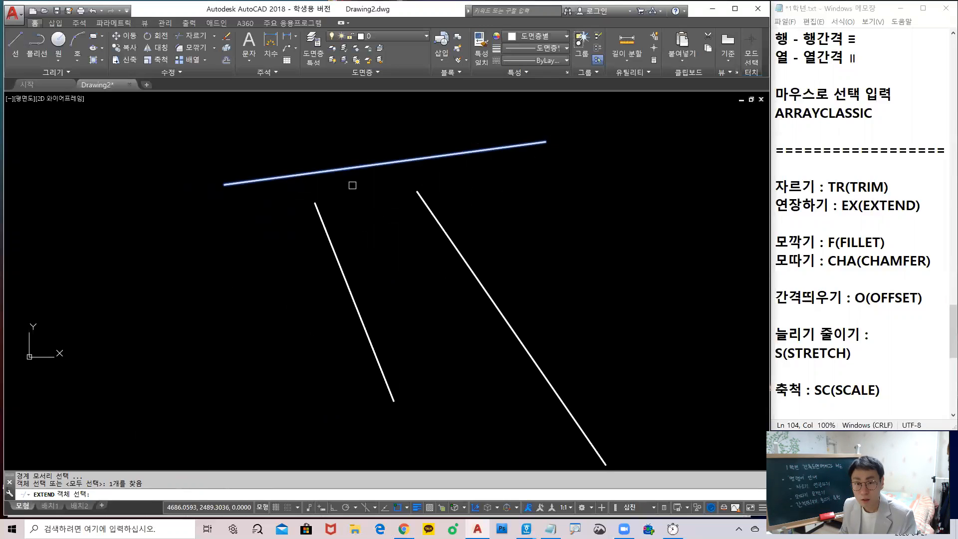
key(Return)
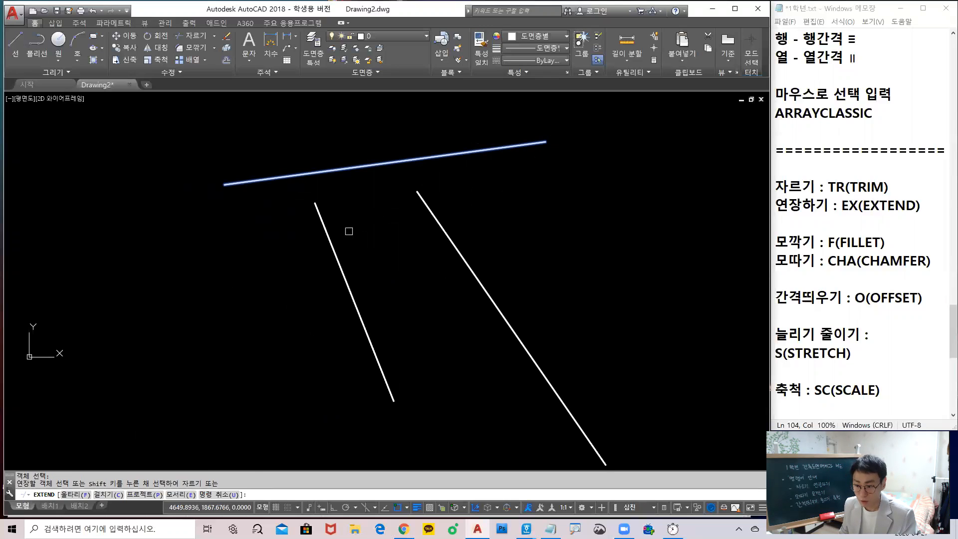
click(321, 212)
click(427, 209)
click(428, 210)
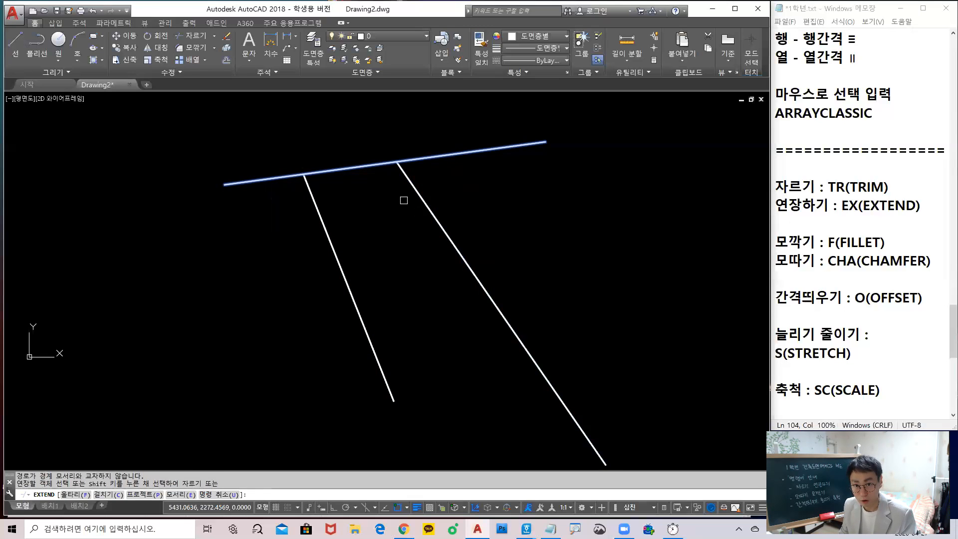
key(Return)
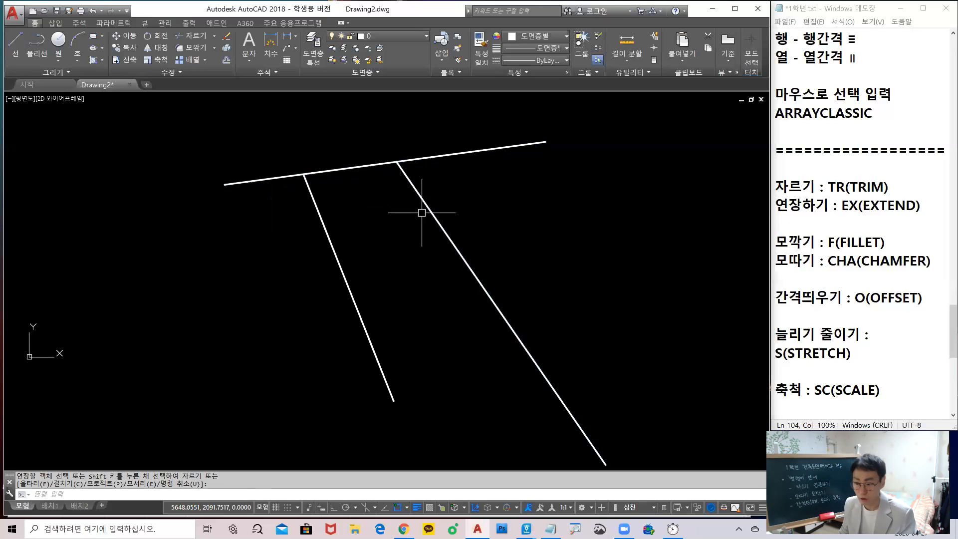
Erase the boundary line and the two extended lines
scroll(453, 239, down, 5)
click(541, 349)
click(342, 171)
text(e)
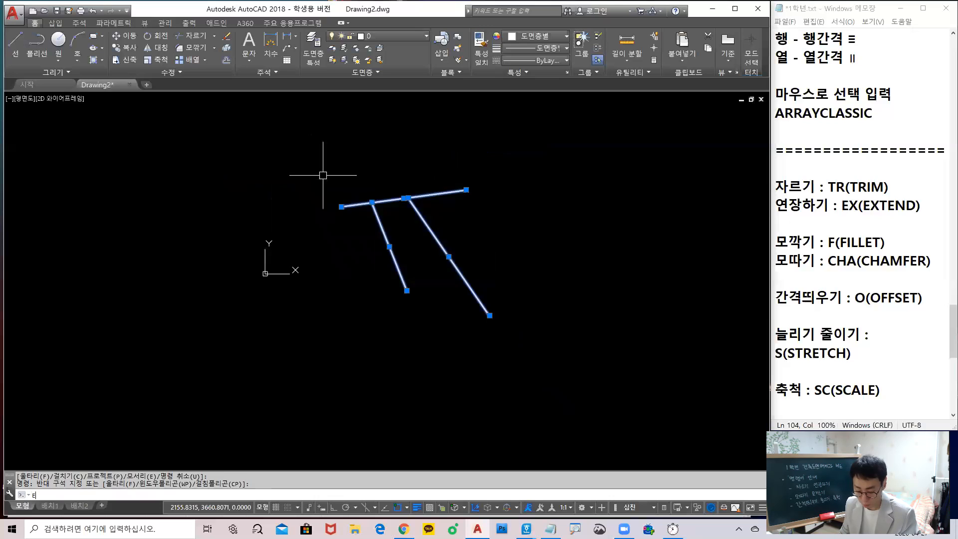
key(Return)
text(ex)
key(Return)
key(Escape)
Draw three connected line segments forming an open C-shaped chain: a diagonal top, a near-vertical middle and a gently falling bottom
text(l)
key(Return)
click(382, 159)
click(325, 216)
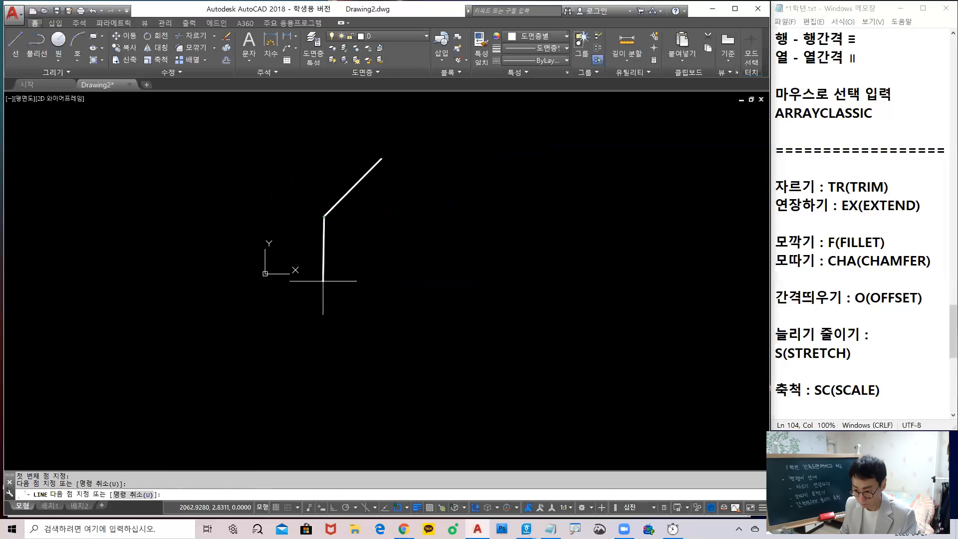
click(328, 321)
click(418, 340)
key(Return)
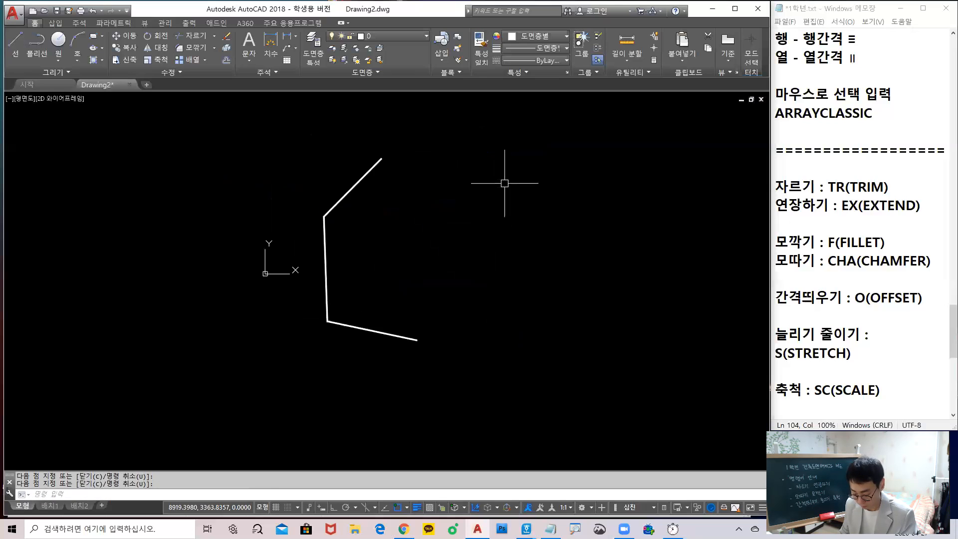
Draw a sloping line right of the chain's diagonal segment, redoing its end point so it stops short of the chain
text(l)
key(Return)
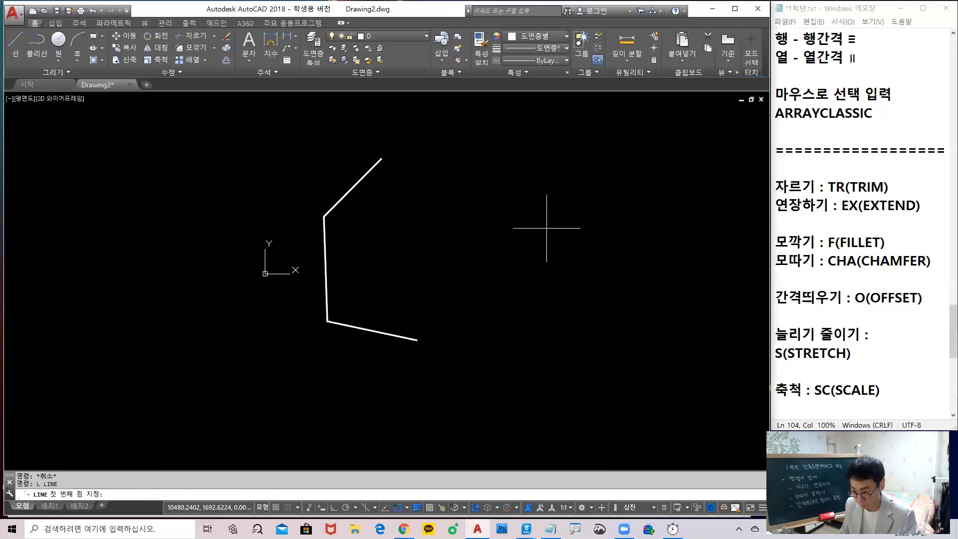
click(554, 232)
click(362, 152)
text(u)
key(Return)
click(438, 190)
key(space)
Draw two more separate lines below the sloping one, a nearly horizontal one and a tilted one, both stopping short of the chain
key(space)
click(557, 270)
click(452, 261)
key(space)
key(space)
click(579, 305)
click(483, 326)
key(space)
middle_drag(477, 321, 455, 312)
Extend the upper and middle separate lines to the chain, using its diagonal and near-vertical segments as boundary edges
text(ex)
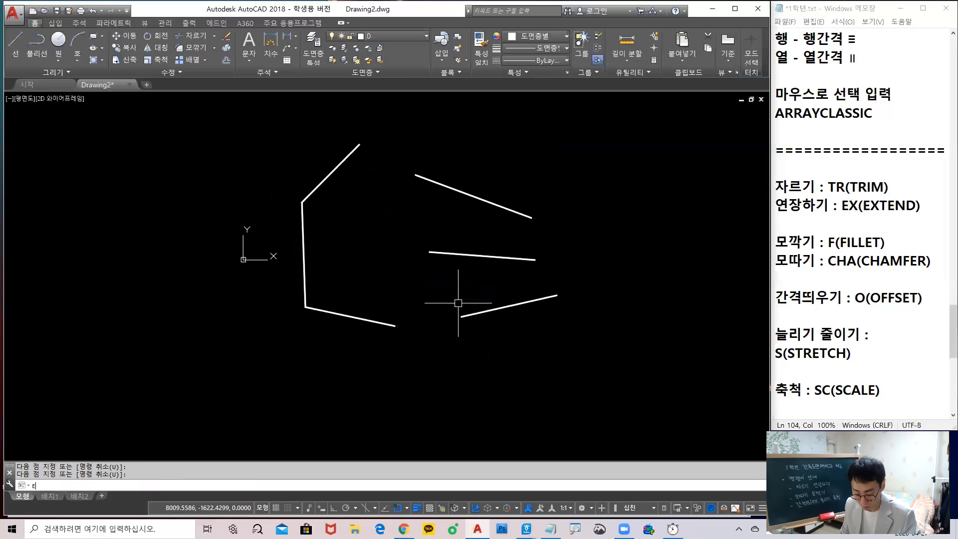
key(Return)
click(366, 379)
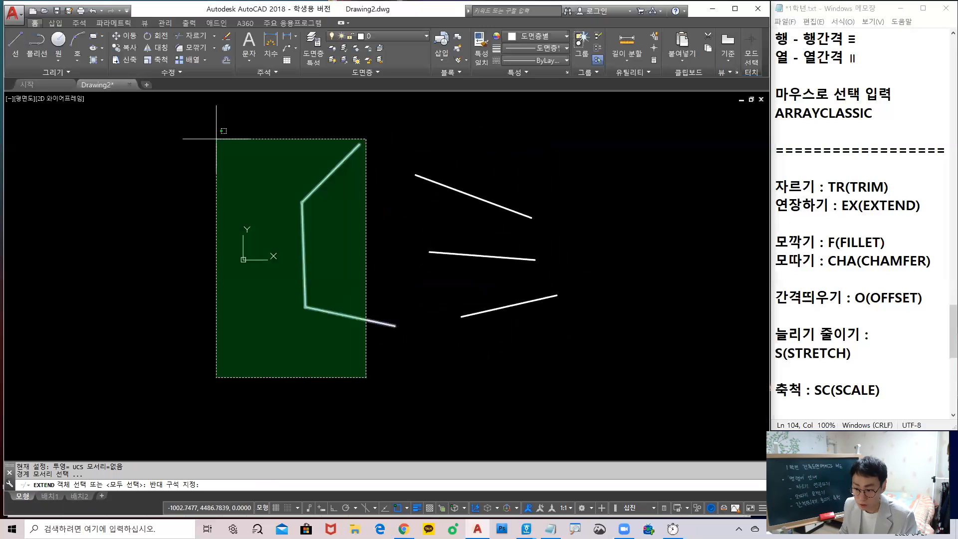
click(310, 321)
click(352, 250)
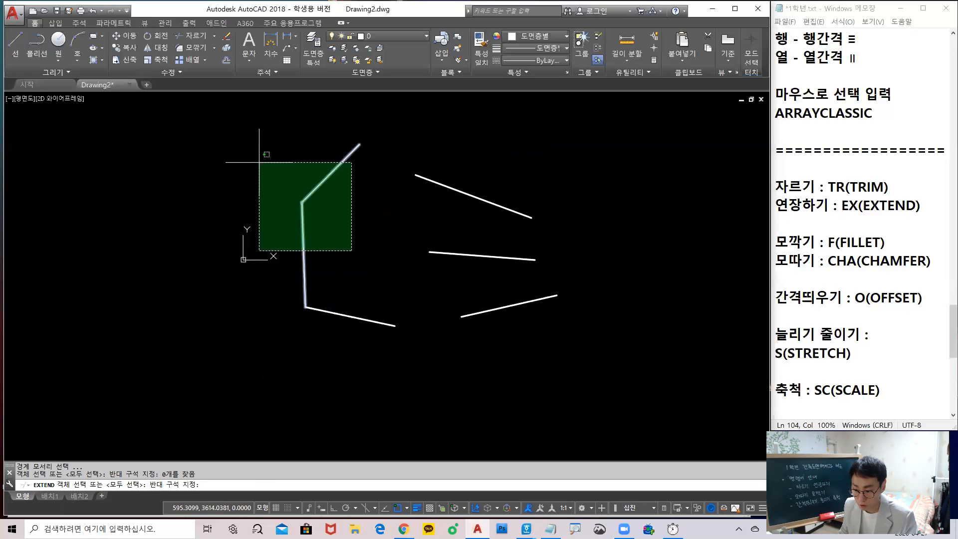
click(259, 162)
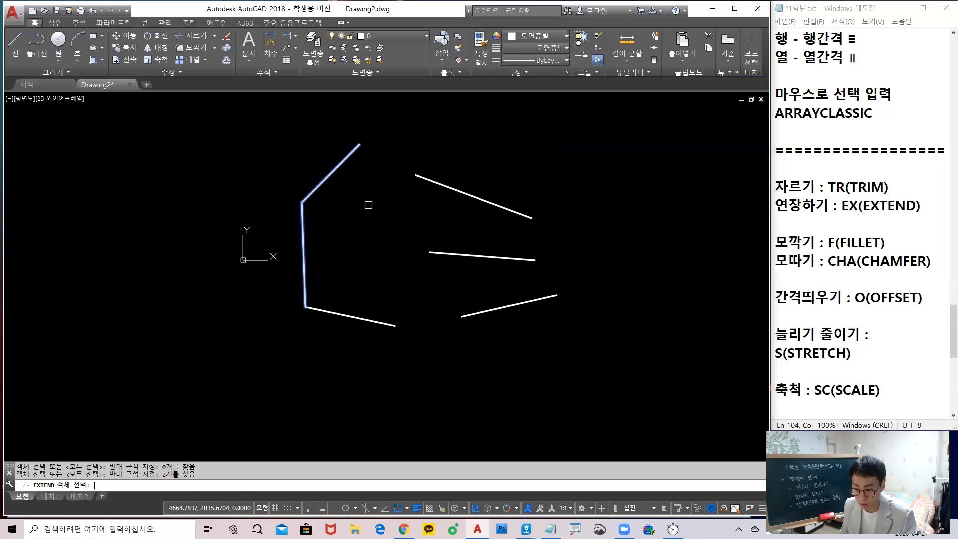
key(Return)
click(417, 174)
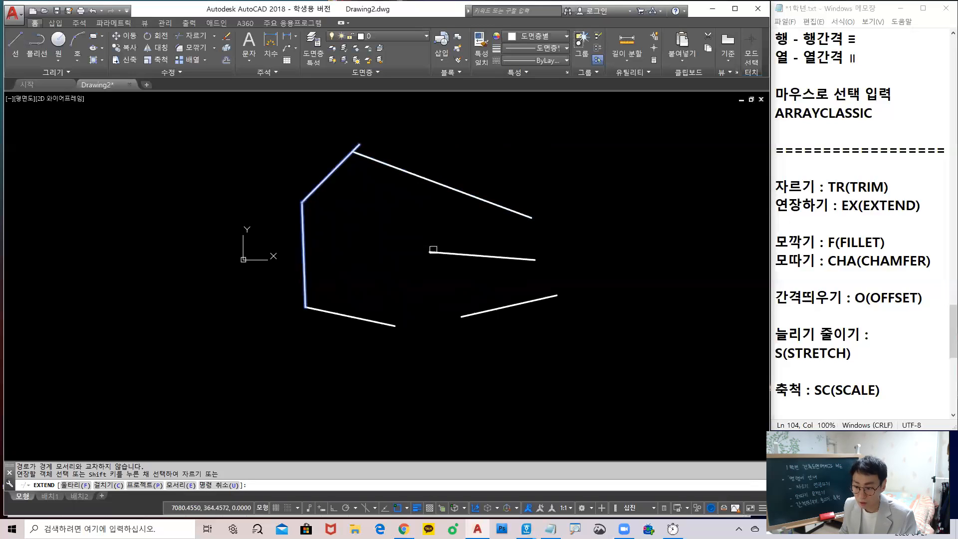
click(436, 257)
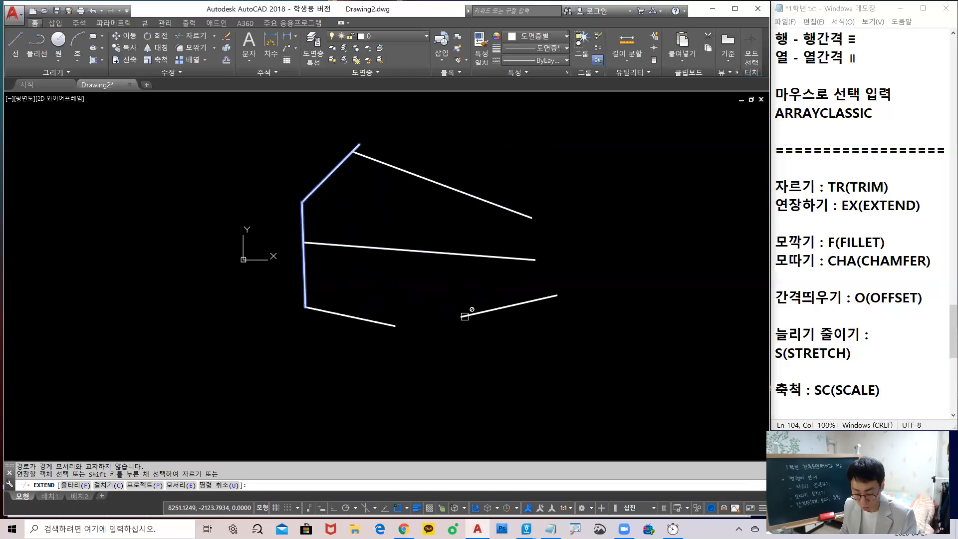
drag(445, 320, 198, 392)
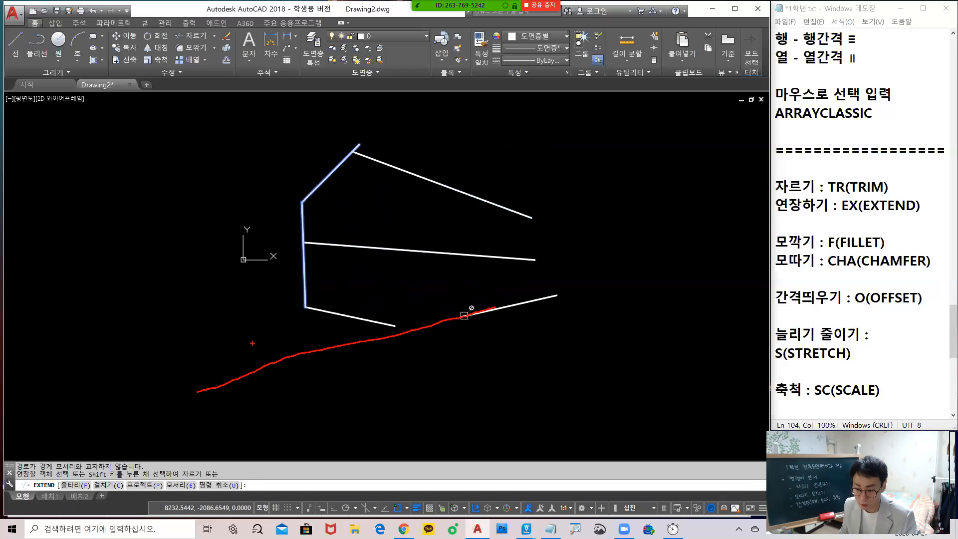
drag(286, 337, 274, 331)
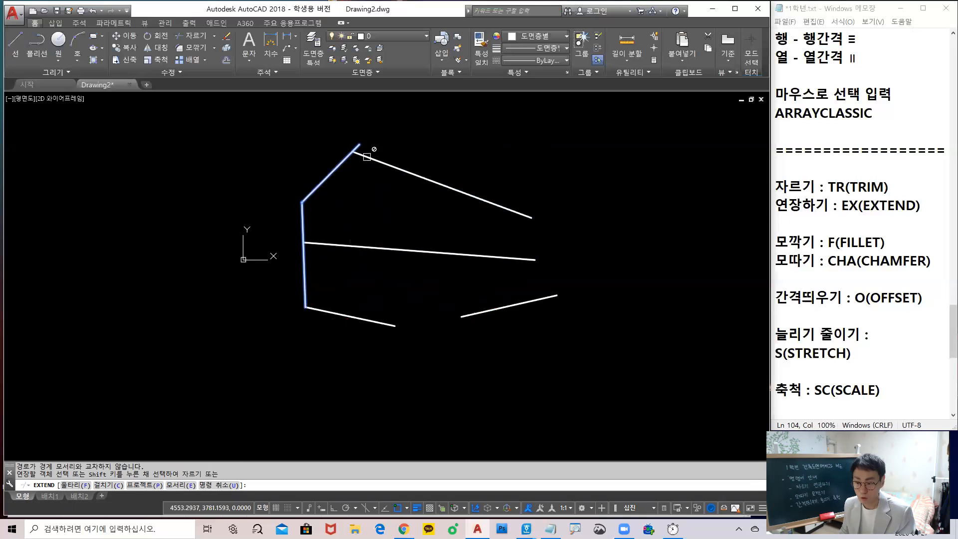
End the extend and erase all six lines
key(Escape)
click(573, 396)
click(289, 150)
text(e)
key(Return)
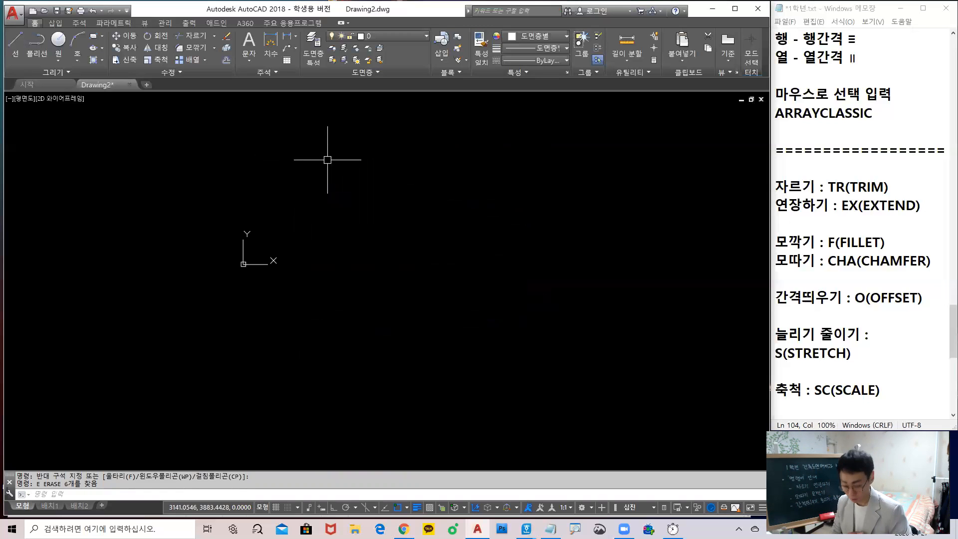
Draw two roughly parallel rising lines, one below the other
text(l)
key(Return)
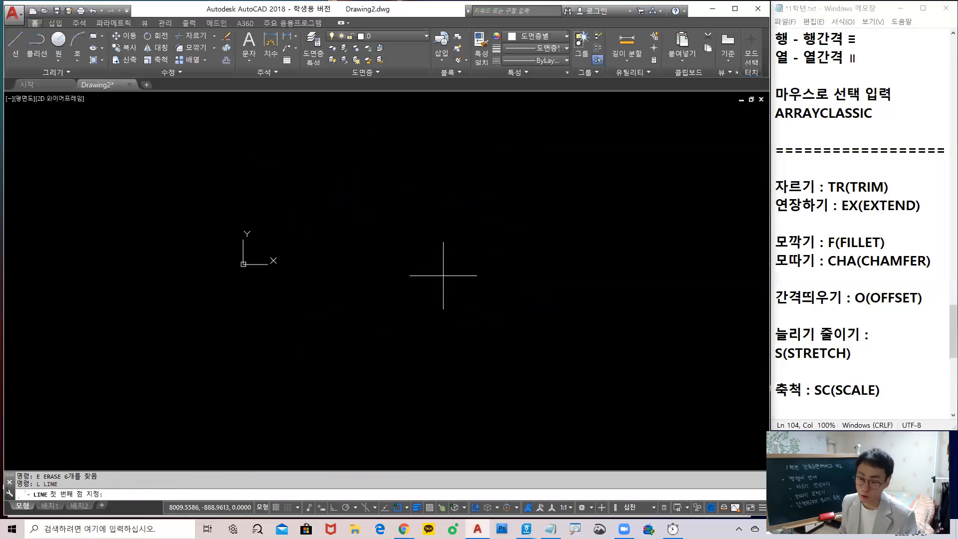
click(389, 235)
click(618, 137)
key(Escape)
click(443, 280)
key(Escape)
text(l)
key(Return)
click(667, 174)
click(427, 323)
key(Return)
Draw two steep, roughly parallel lines that each cross both rising lines
key(Return)
click(427, 164)
click(529, 347)
key(Return)
click(492, 129)
key(Escape)
key(Return)
click(498, 133)
click(617, 320)
key(Return)
middle_drag(528, 300, 485, 298)
With all lines as cutting edges, trim the lower rising line between the steep lines and the upper rising line's left end
text(tr)
key(Return)
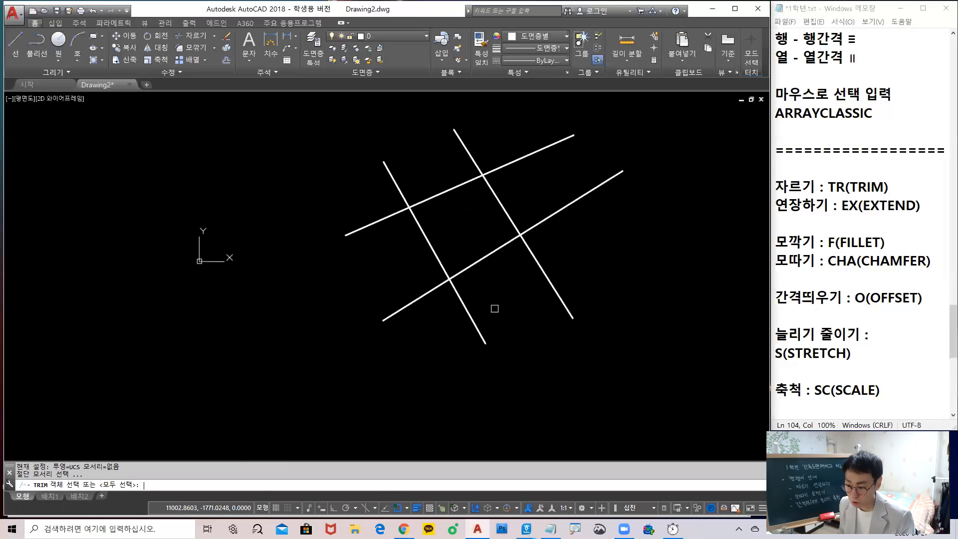
key(Return)
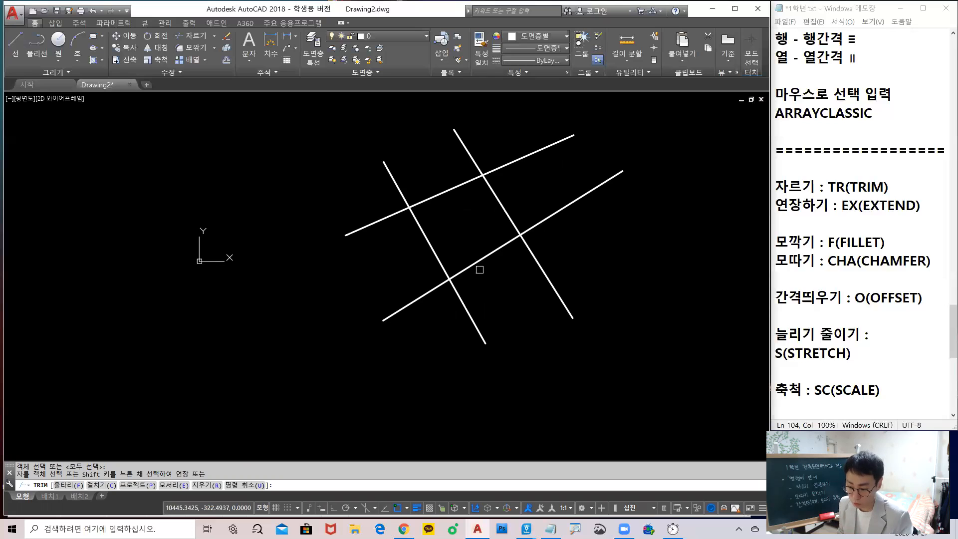
click(479, 264)
click(433, 286)
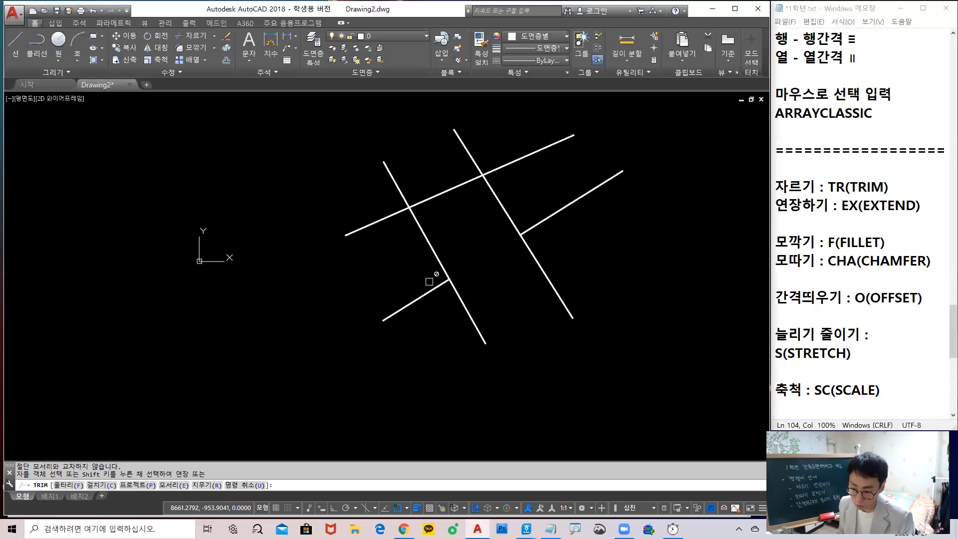
click(387, 221)
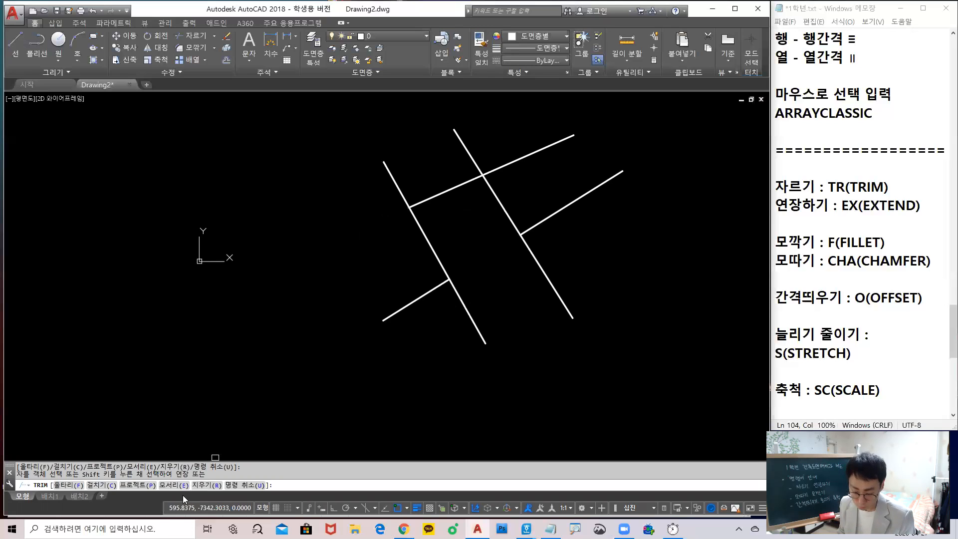
drag(205, 473, 138, 501)
drag(138, 464, 215, 506)
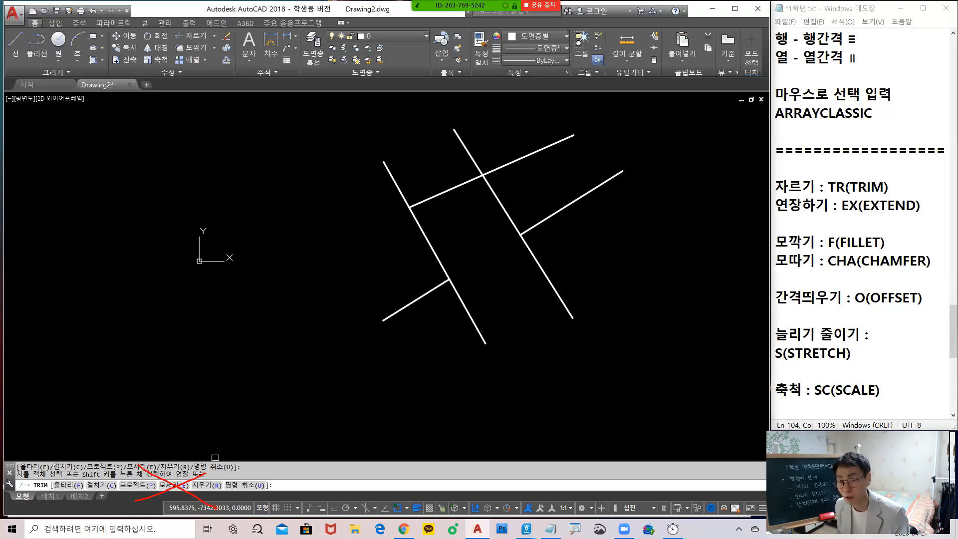
key(Escape)
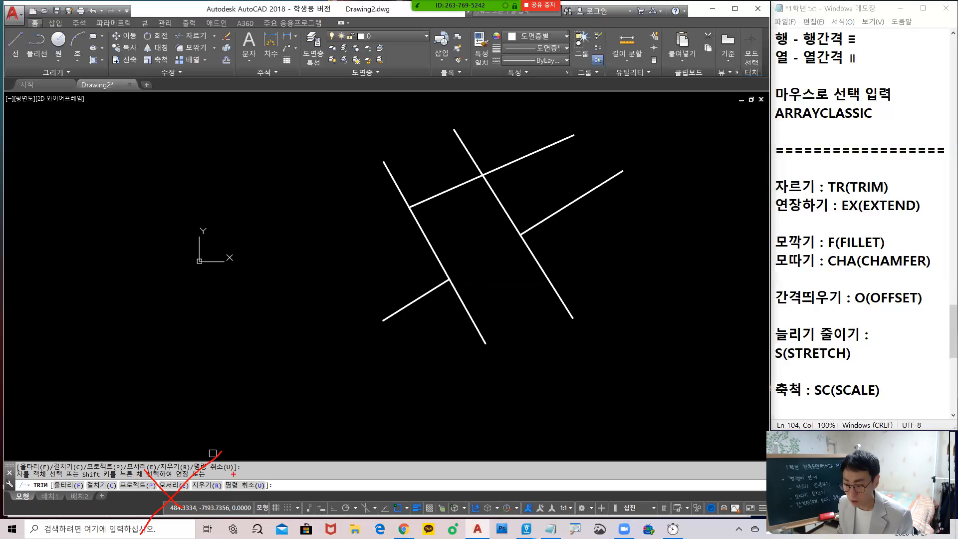
Trim the upper rising line's right end beyond the right steep line
click(515, 159)
click(564, 218)
click(536, 205)
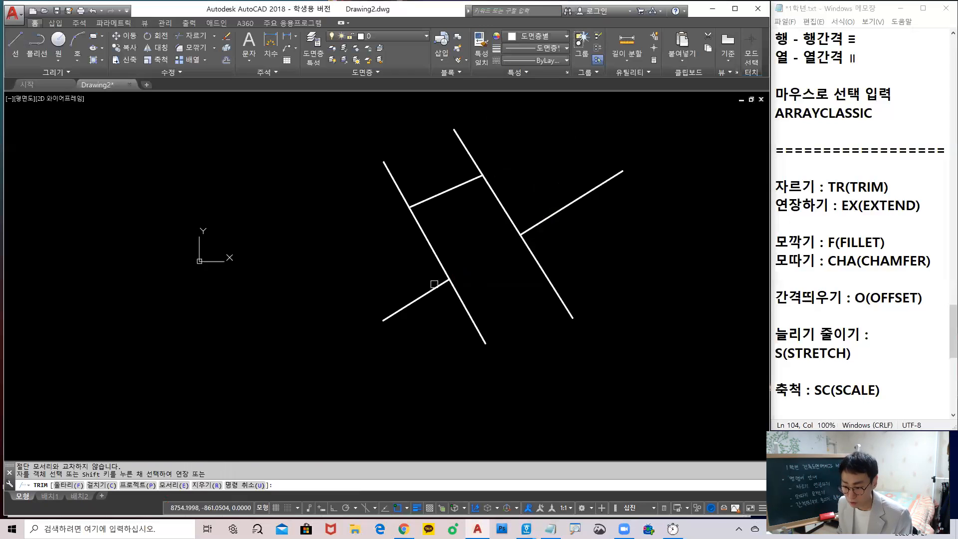
Within the same Trim command, extend the lower rising line back across the gap between the two steep lines
drag(442, 283, 519, 233)
click(516, 239)
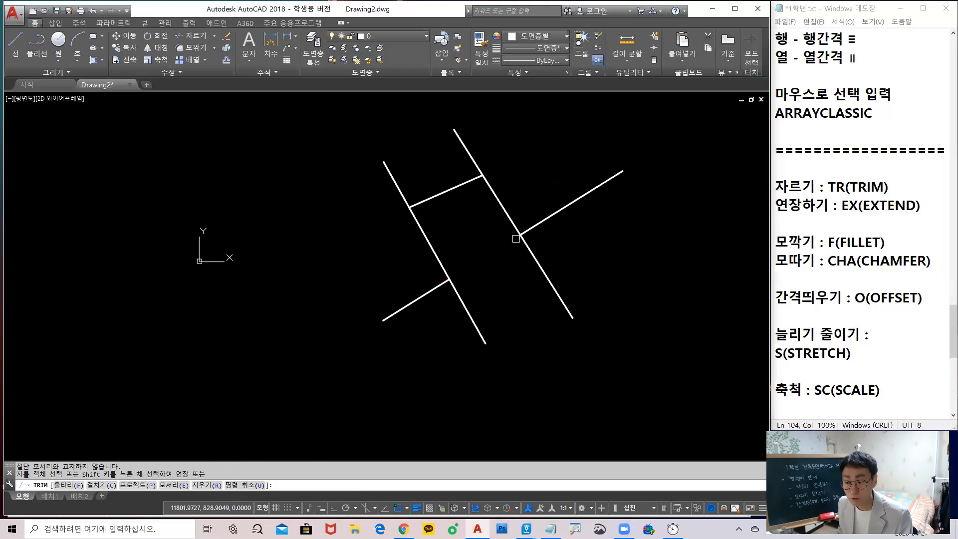
shift+click(462, 280)
shift+click(462, 280)
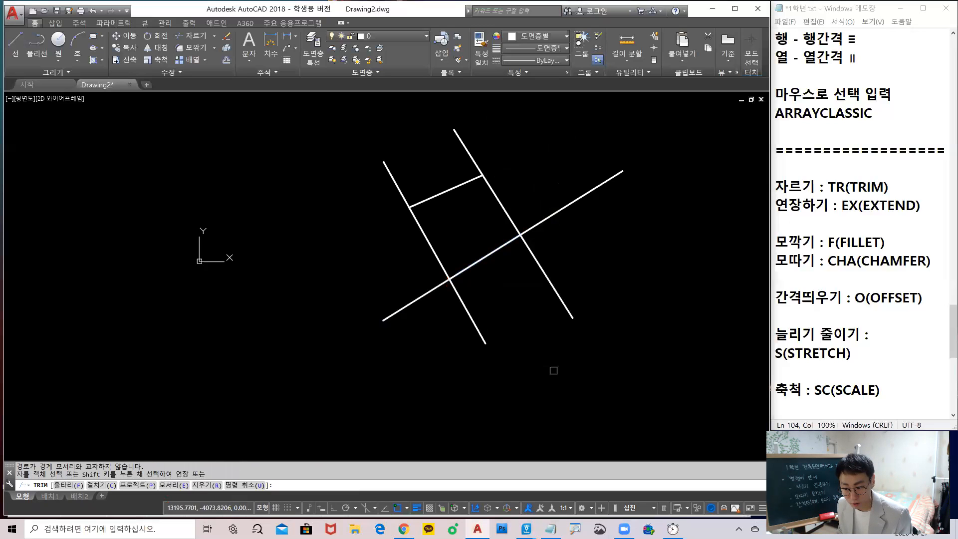
key(Escape)
Erase all five line pieces
scroll(558, 338, down, 5)
middle_drag(558, 338, 458, 340)
click(503, 350)
click(410, 246)
text(e)
key(space)
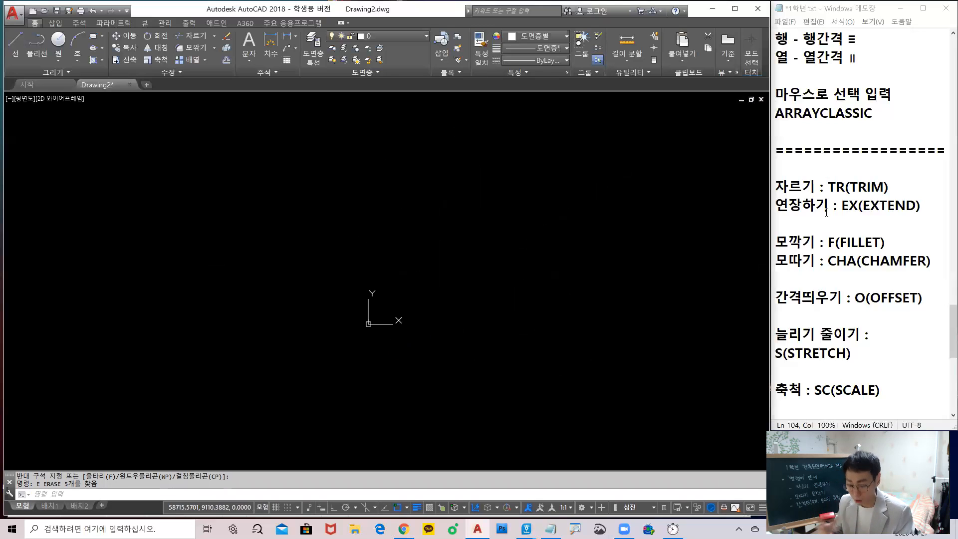
text(tr)
key(space)
key(Escape)
Draw two gently rising lines, one below the other, with the lower one reaching farther right
text(l)
key(space)
click(373, 191)
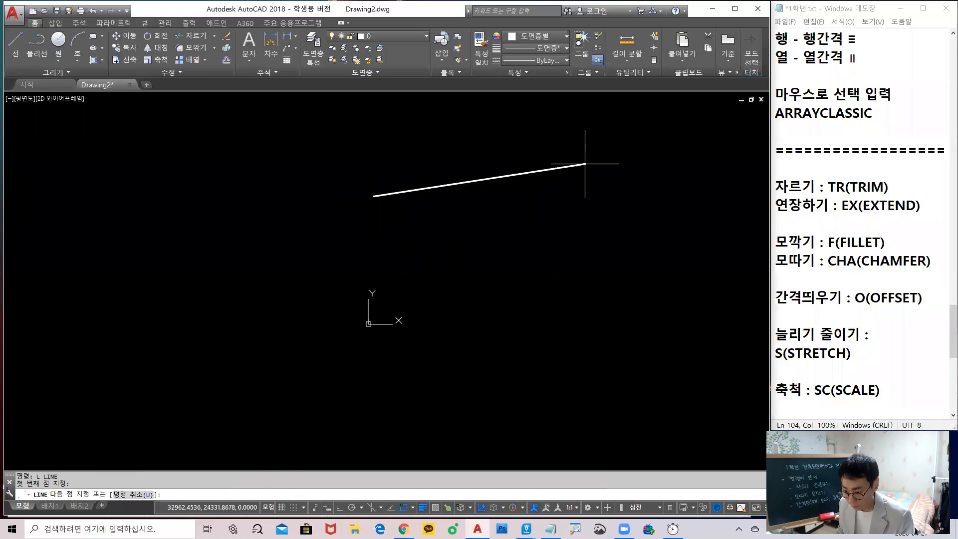
click(585, 160)
key(space)
key(space)
click(395, 286)
click(674, 224)
Draw two steep falling lines that cross only the lower rising line and stop short of the upper one
key(space)
key(space)
click(472, 236)
click(502, 350)
key(space)
key(space)
click(544, 216)
click(590, 324)
key(space)
With all lines as cutting edges, trim the left steep line's upper end above the lower rising line
scroll(545, 288, up, 2)
text(tr)
key(space)
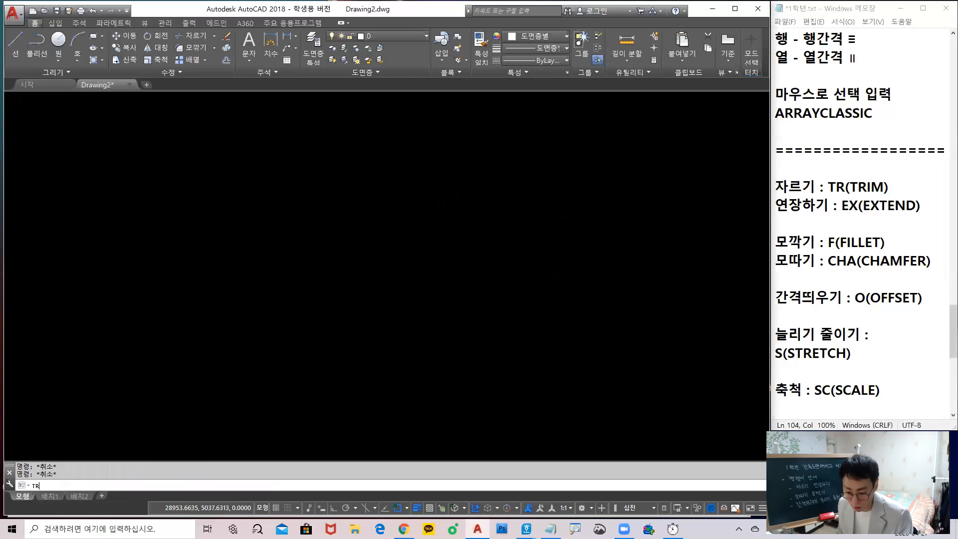
key(space)
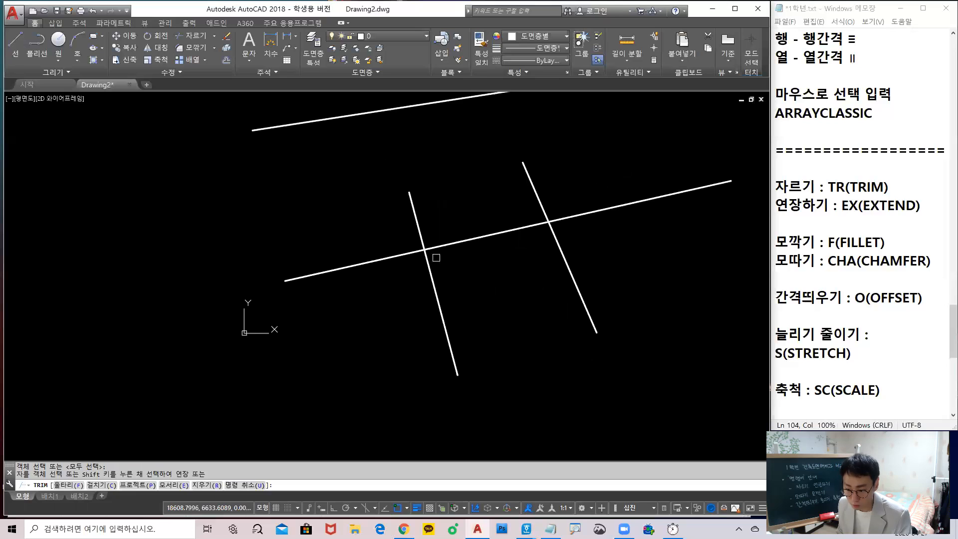
click(420, 228)
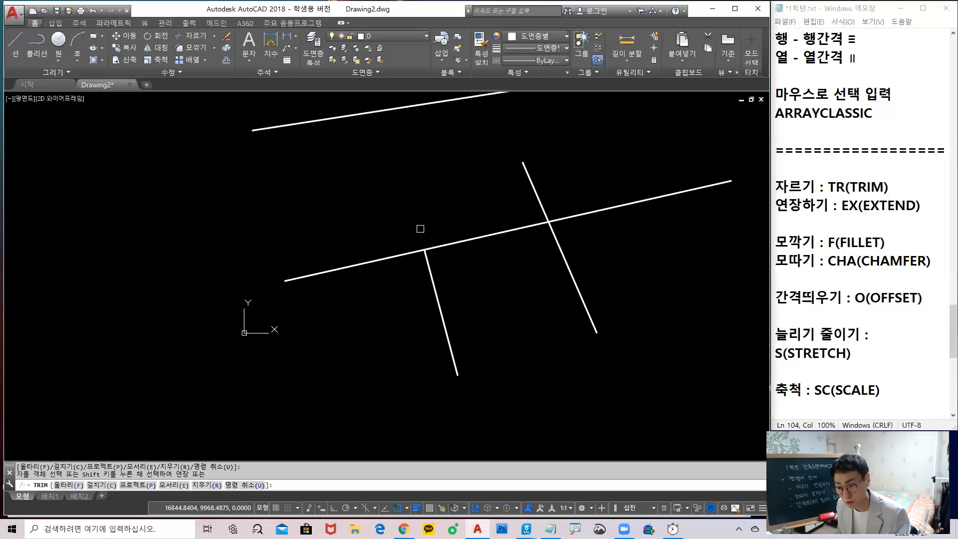
click(387, 109)
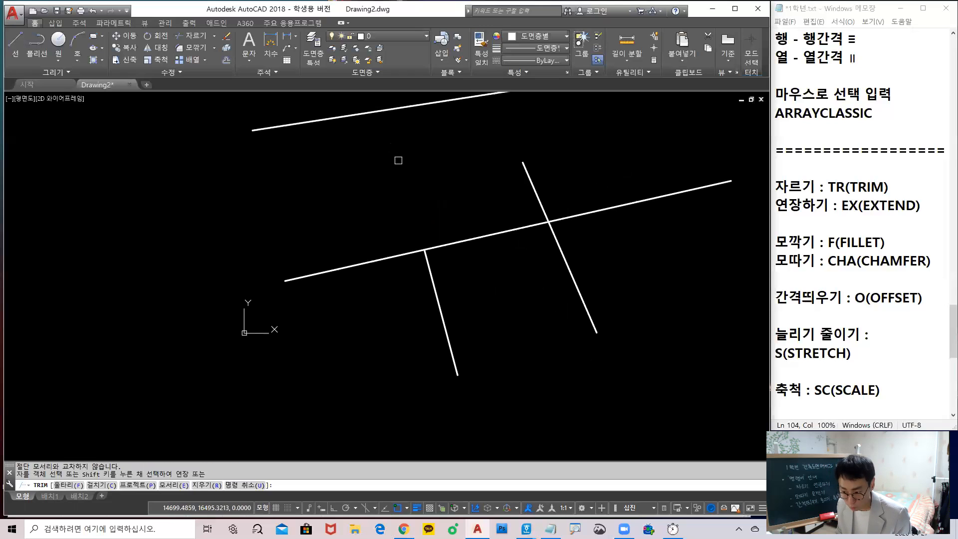
Extend both steep lines up to the upper rising line within Trim, and undo the whole trim operation
shift+click(422, 248)
shift+click(426, 261)
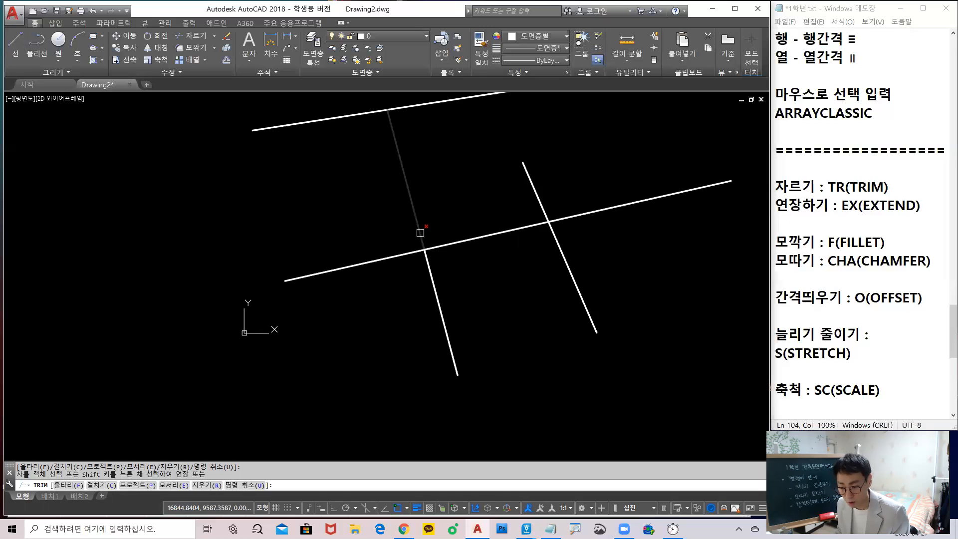
shift+click(531, 183)
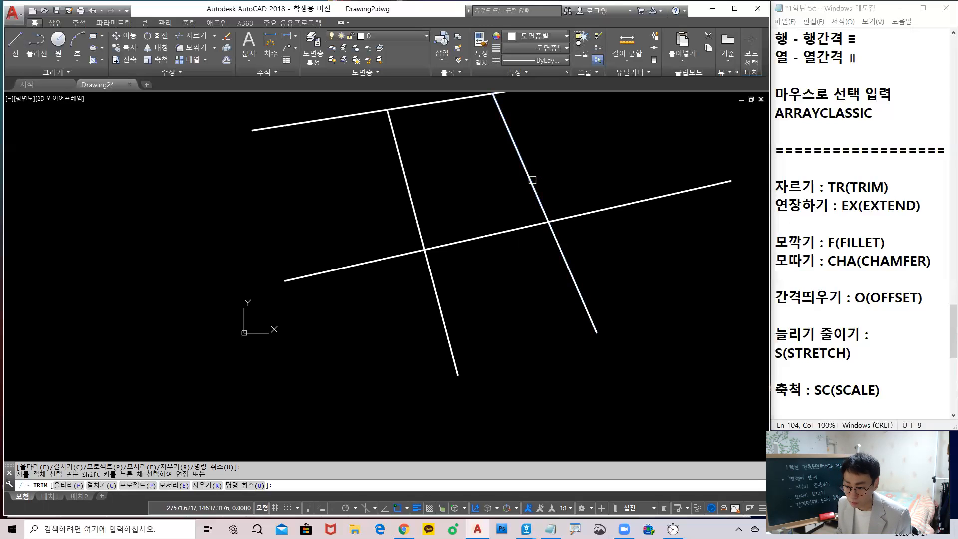
key(ctrl)
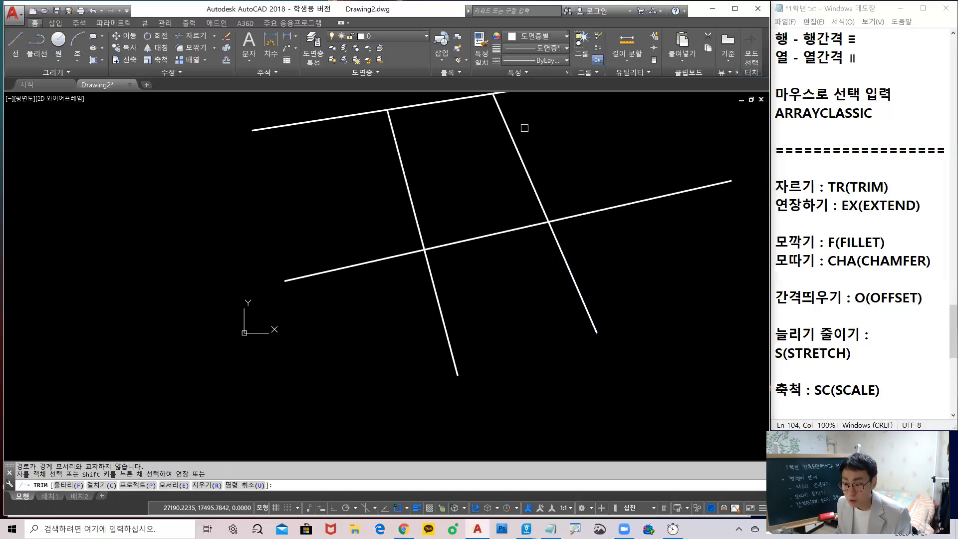
key(ctrl+z)
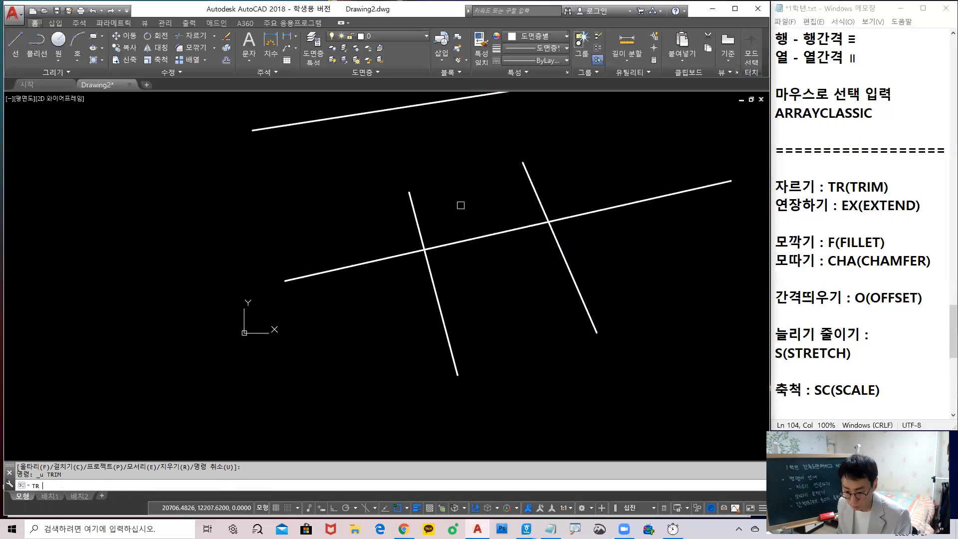
key(Return)
click(415, 214)
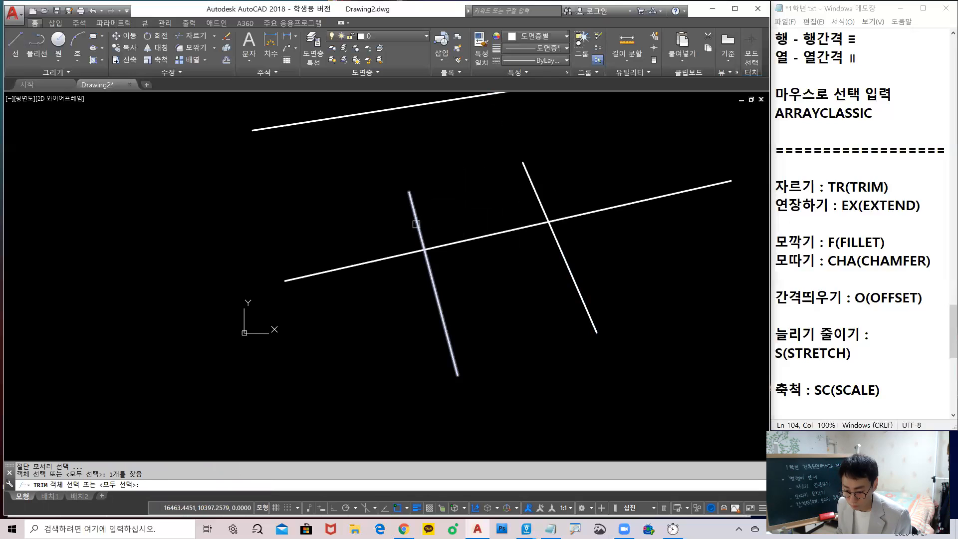
click(420, 232)
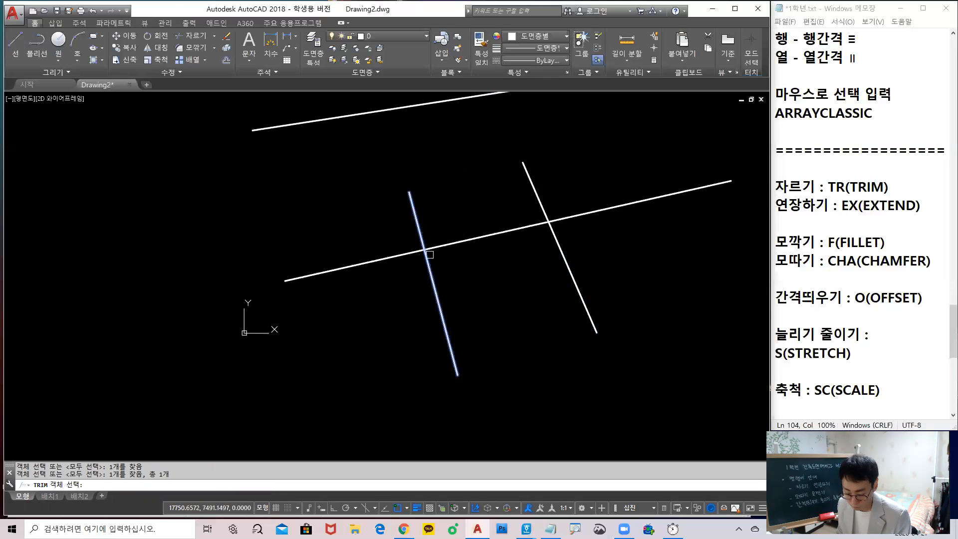
key(Escape)
With all lines as edges in Trim, cut the left steep line's upper end and extend the remainder to the upper rising line
key(Return)
key(Return)
click(423, 238)
shift+click(427, 265)
key(Return)
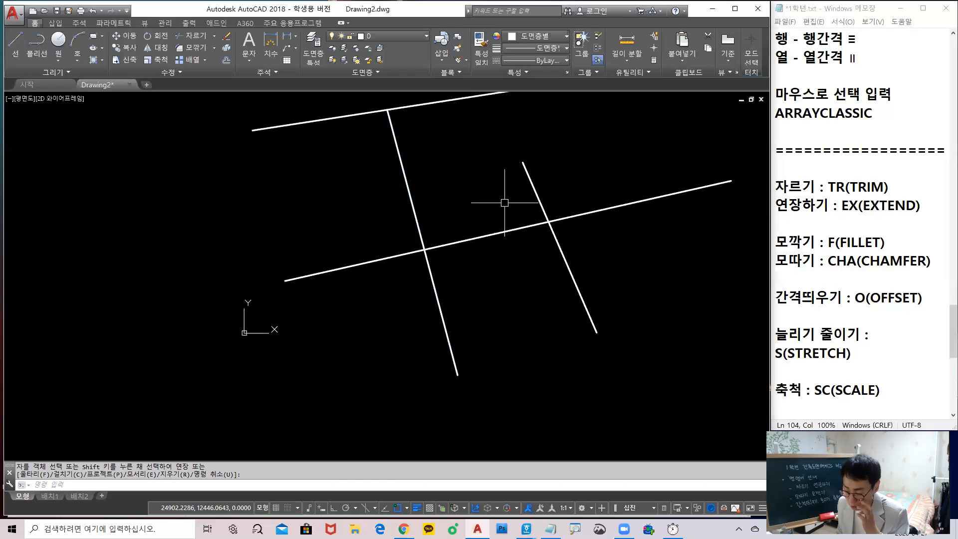
text(E)
key(Return)
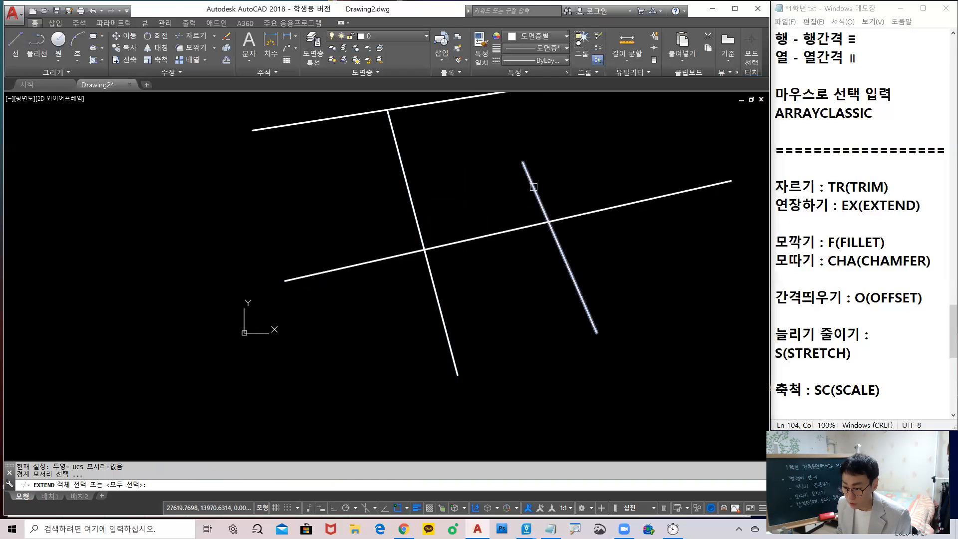
click(532, 178)
key(Escape)
key(Escape)
key(Escape)
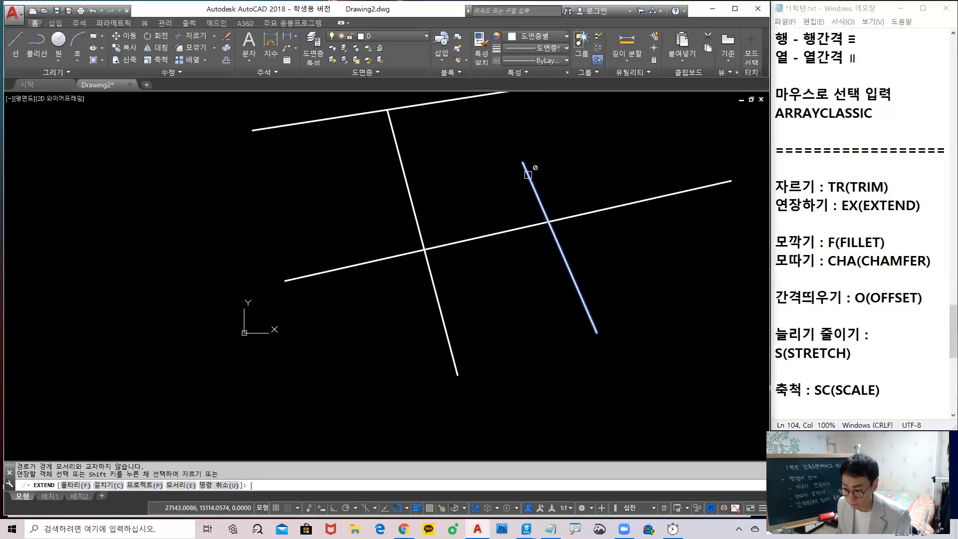
Extend the right steep line to the upper rising line chosen as the only boundary edge, and undo that extension
middle_drag(500, 206, 453, 258)
text(ex)
key(Return)
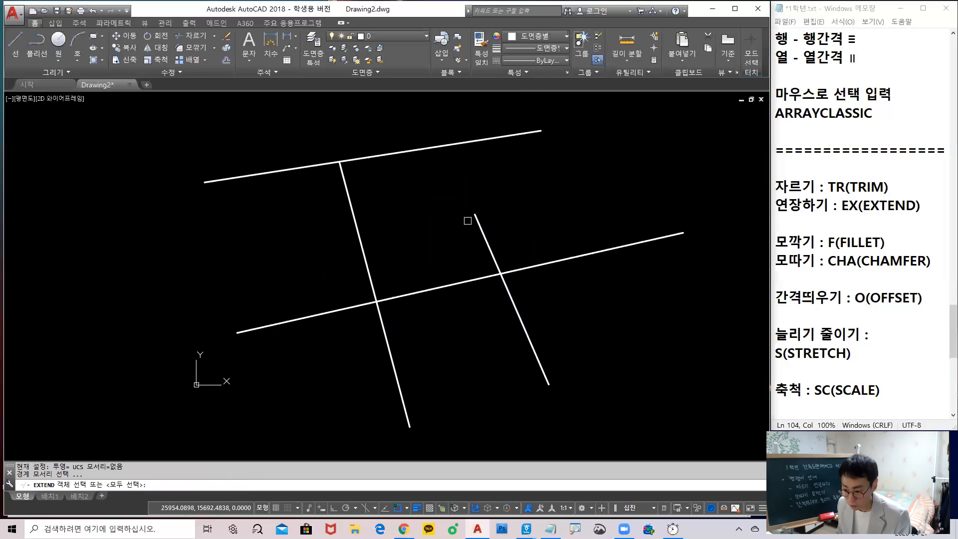
click(442, 149)
click(483, 225)
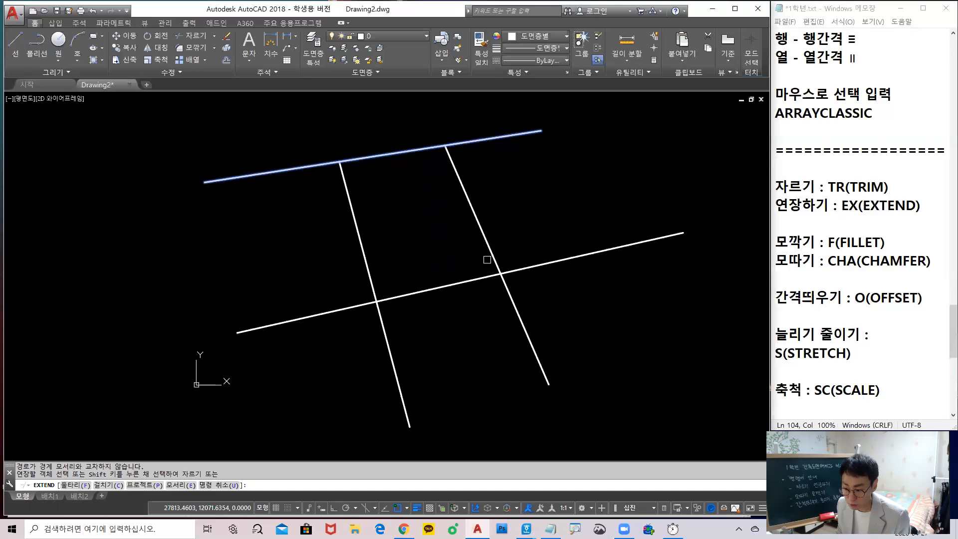
key(Escape)
key(Escape)
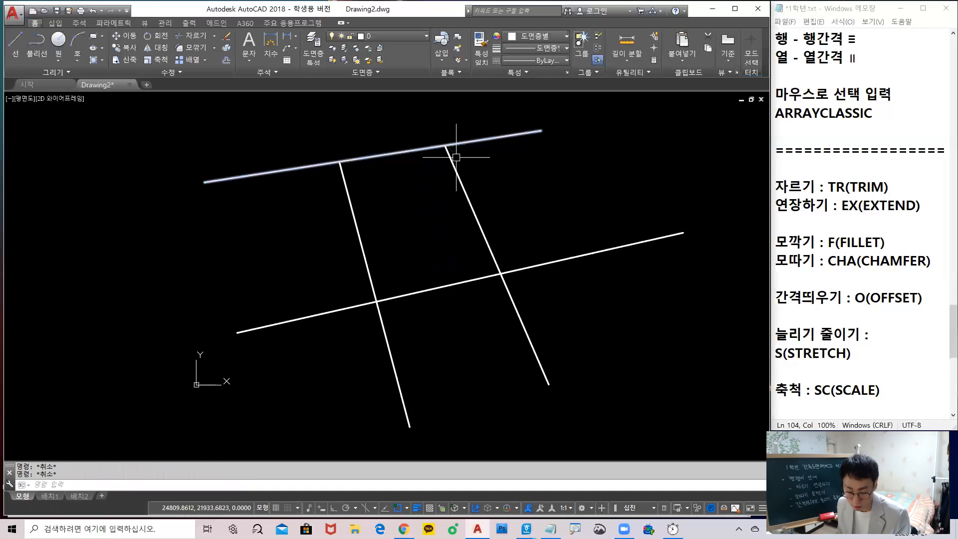
key(ctrl+z)
With all lines as boundaries in Extend, lengthen the right steep line to the upper rising line and trim its part above the lower one
text(EX)
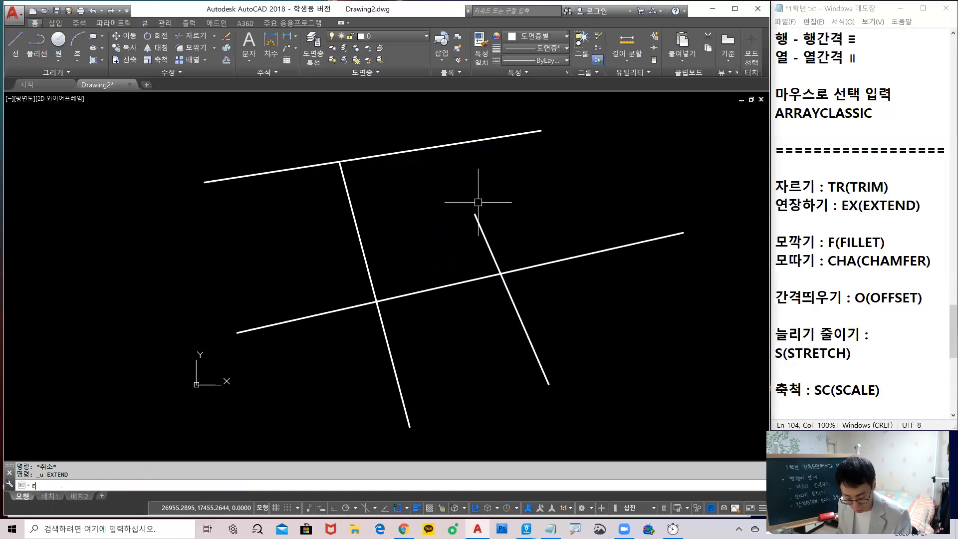
key(Return)
key(Return)
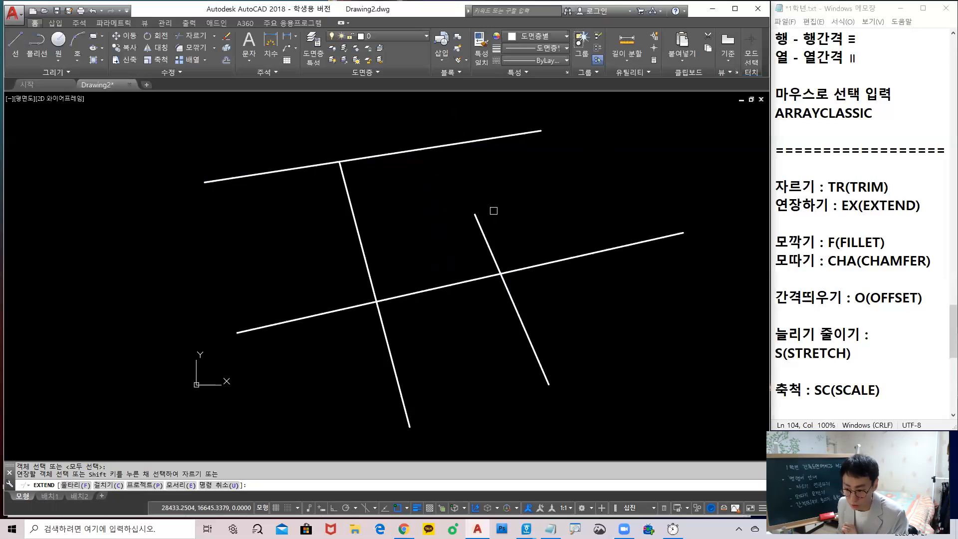
click(491, 146)
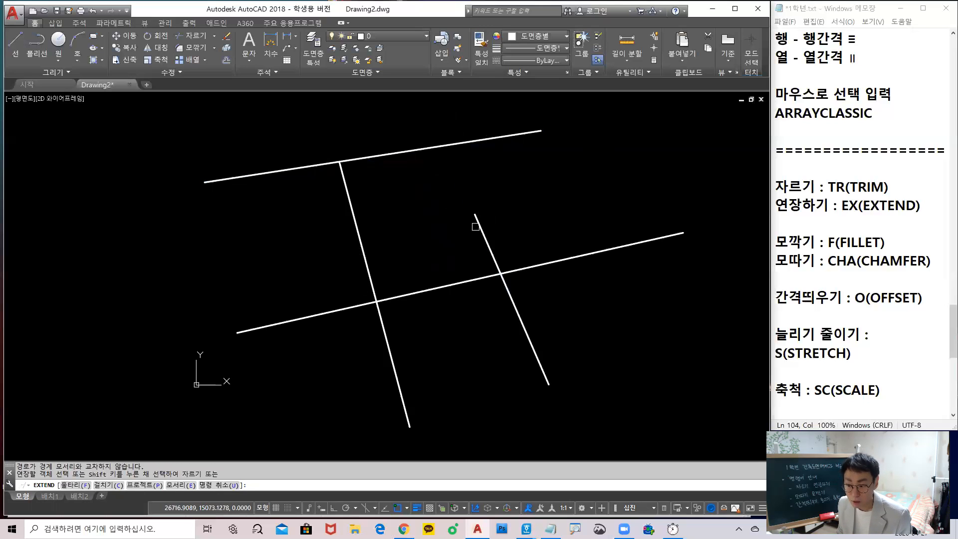
click(478, 219)
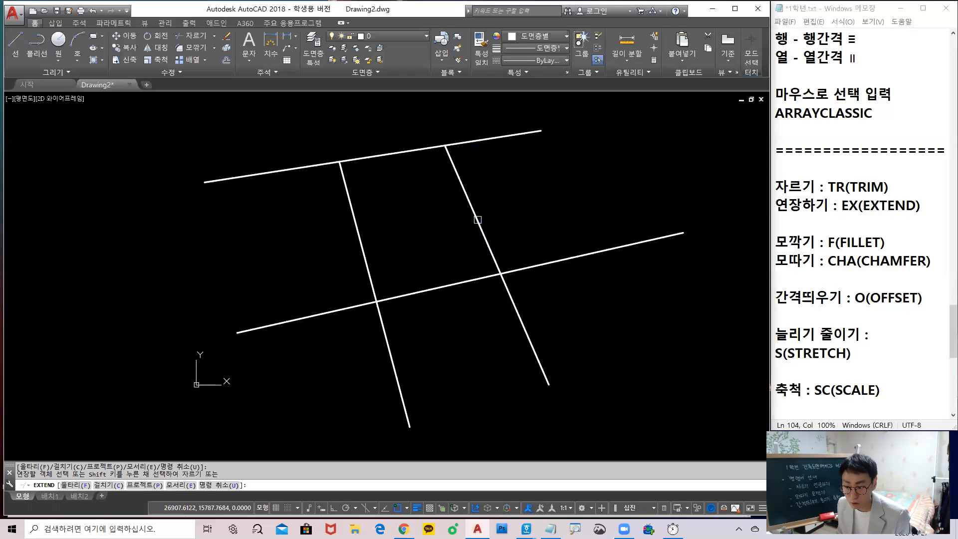
click(478, 219)
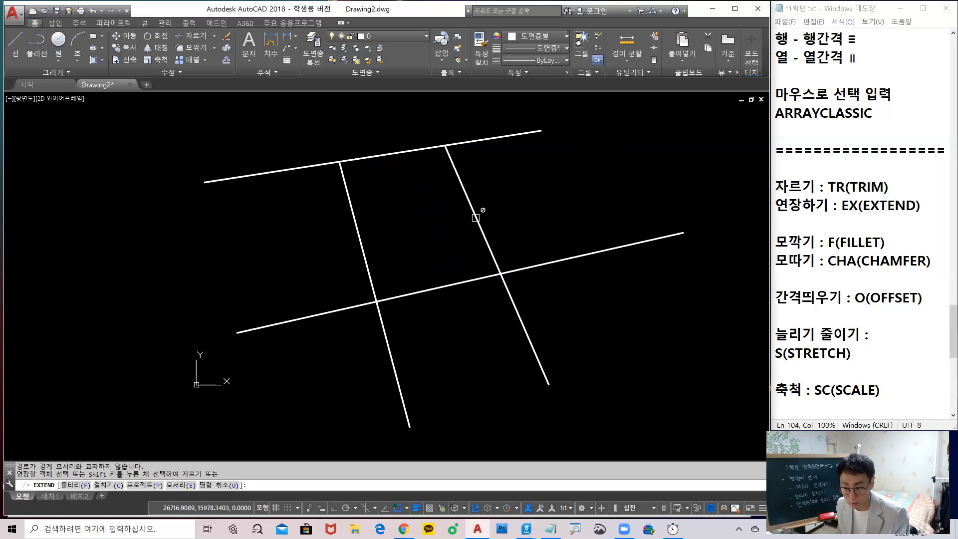
shift+click(475, 217)
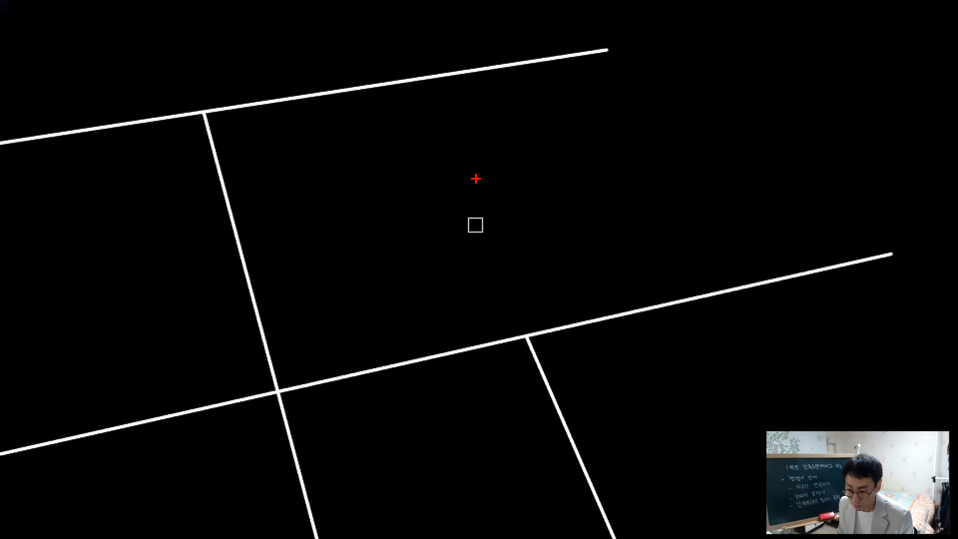
drag(482, 142, 248, 190)
drag(637, 315, 53, 418)
mouse_move(191, 117)
mouse_down()
mouse_move(234, 217)
mouse_move(280, 421)
mouse_up()
drag(533, 331, 584, 457)
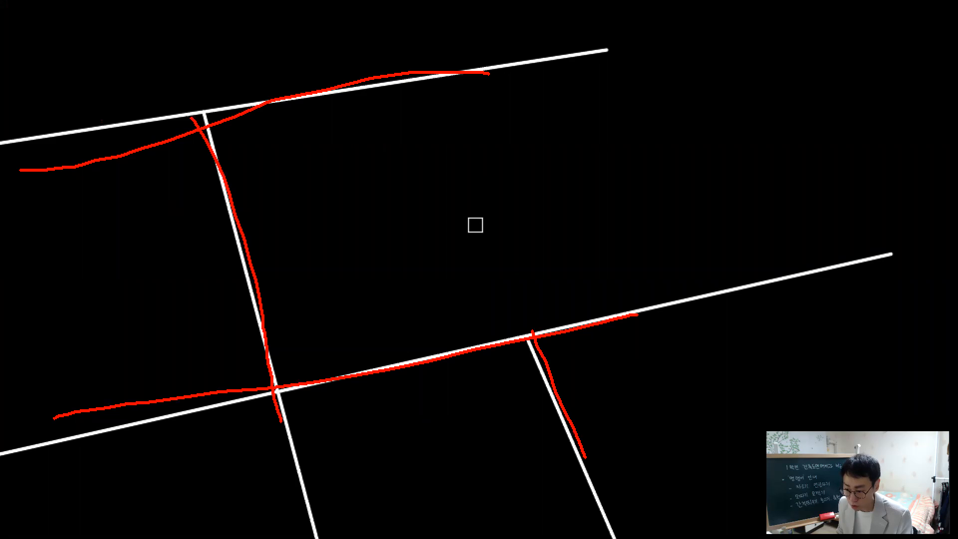
key(Escape)
key(Escape)
key(Escape)
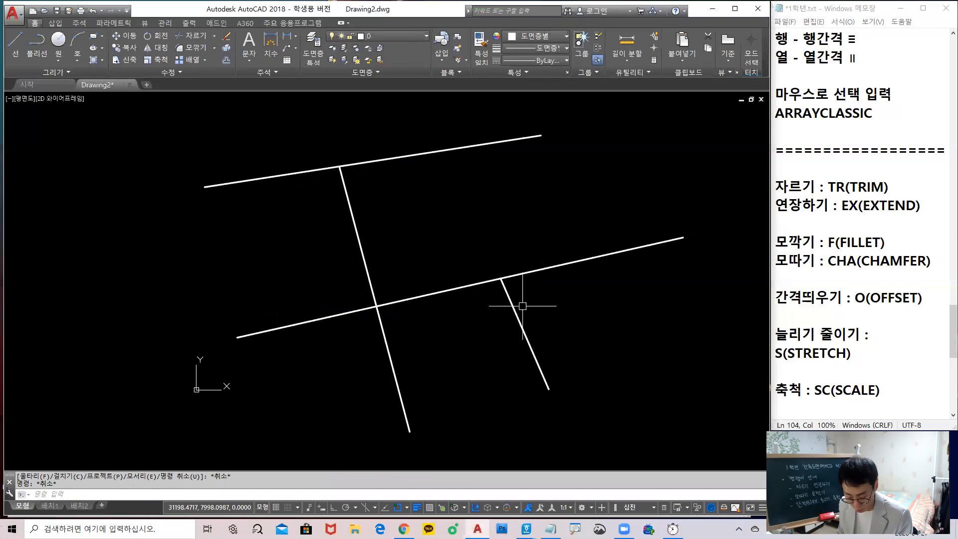
key(Escape)
text(EX)
key(Return)
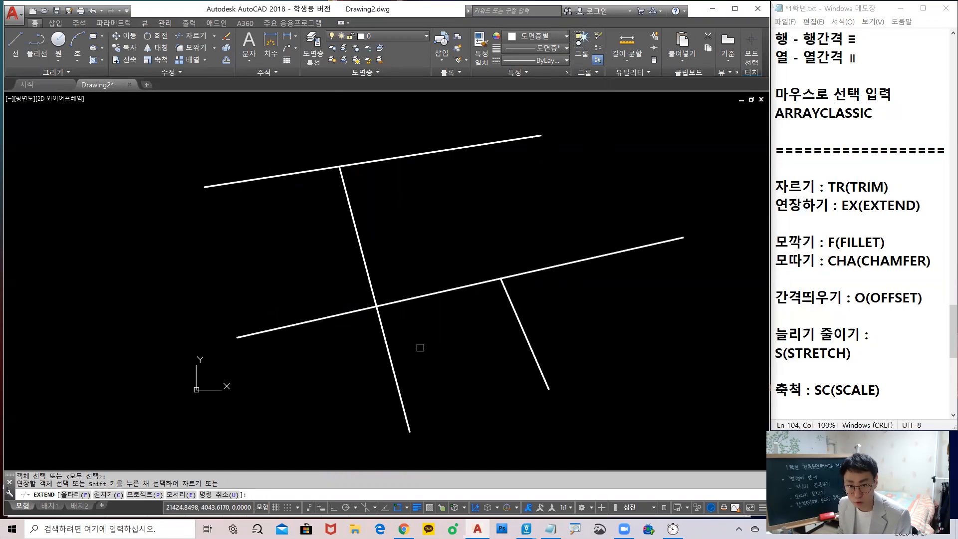
key(Escape)
Erase all four remaining lines
scroll(518, 280, down, 4)
click(518, 280)
click(372, 211)
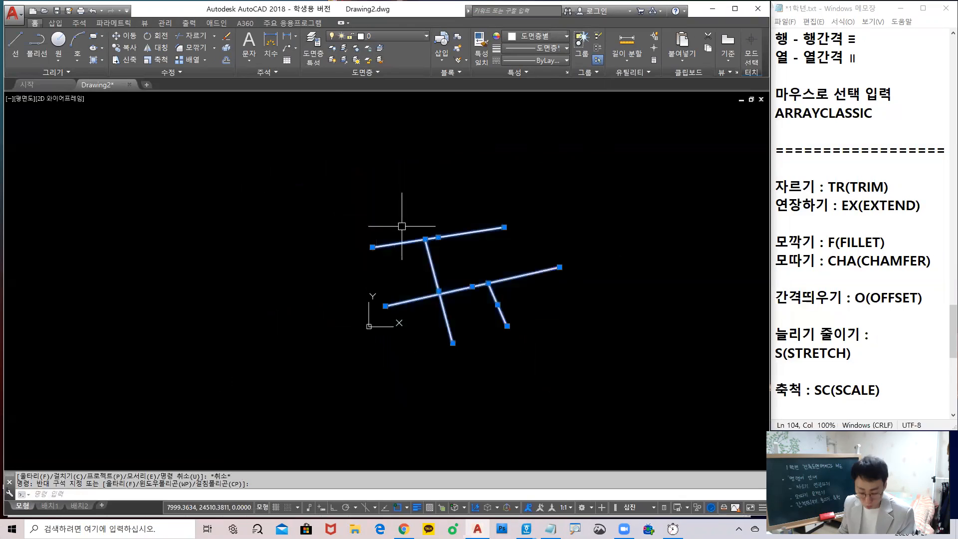
text(E)
key(Return)
Draw an open U shape of three connected lines: a left side, a flat base and a slightly slanted right side
text(L)
key(Return)
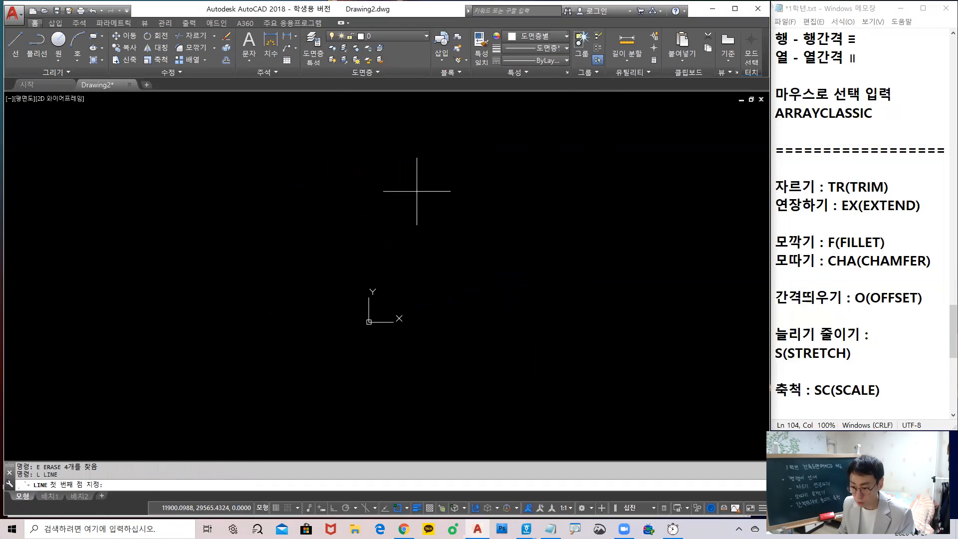
click(417, 168)
click(417, 288)
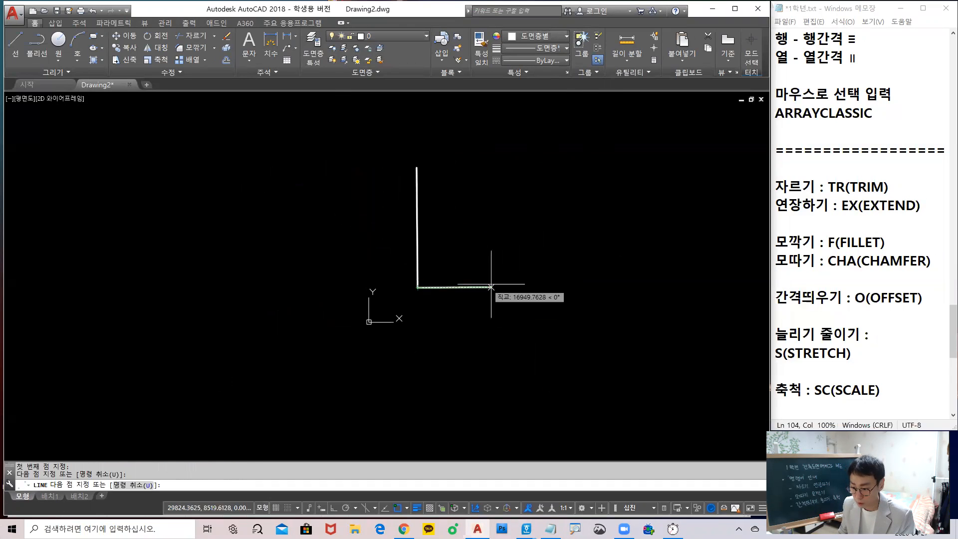
click(521, 287)
click(510, 151)
key(Return)
Draw a near-vertical line between the U shape's sides that crosses its base and continues well below it
key(Return)
click(466, 164)
click(473, 386)
key(Return)
Stretch both ends of the U shape's base line far outward and upward so it crosses all three upright lines
scroll(492, 297, up, 2)
scroll(492, 297, up, 2)
middle_drag(492, 297, 497, 367)
scroll(497, 369, down, 2)
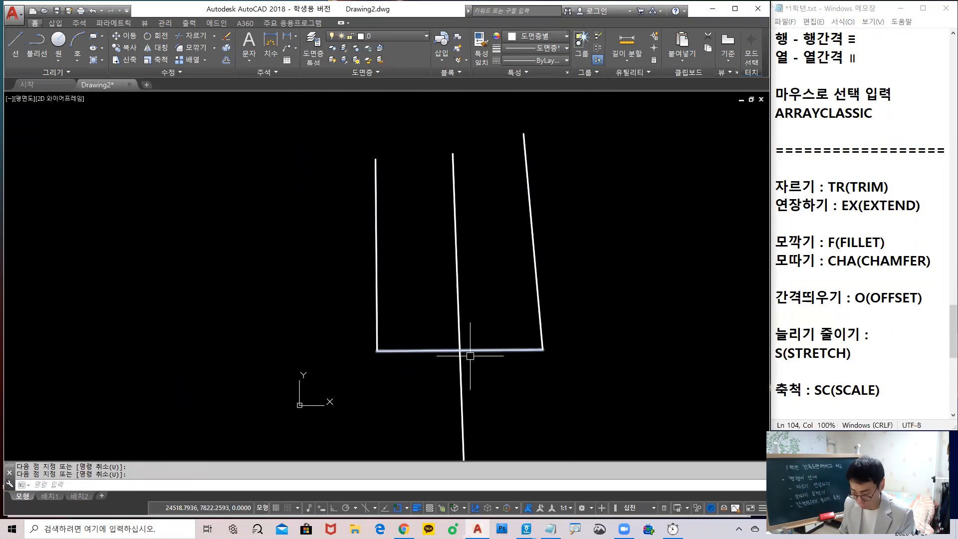
click(516, 352)
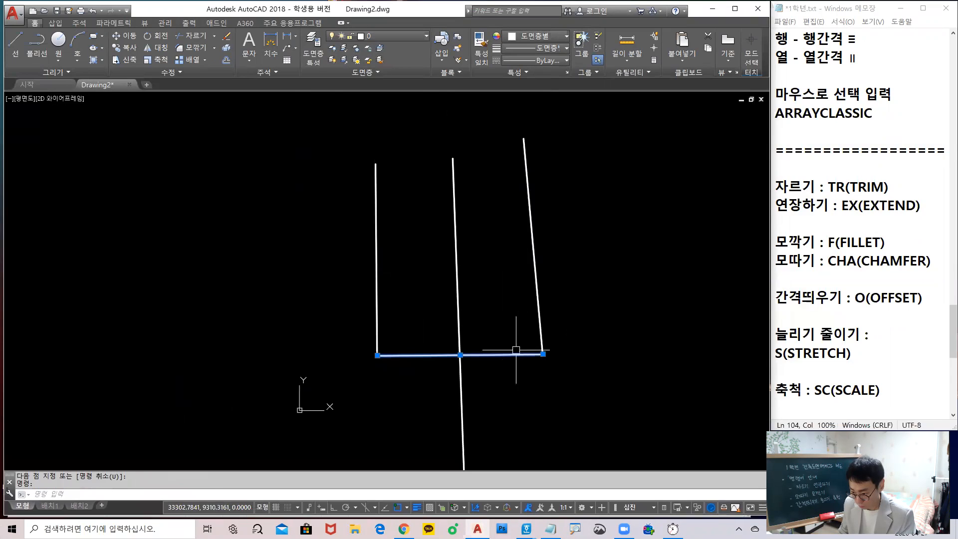
click(543, 354)
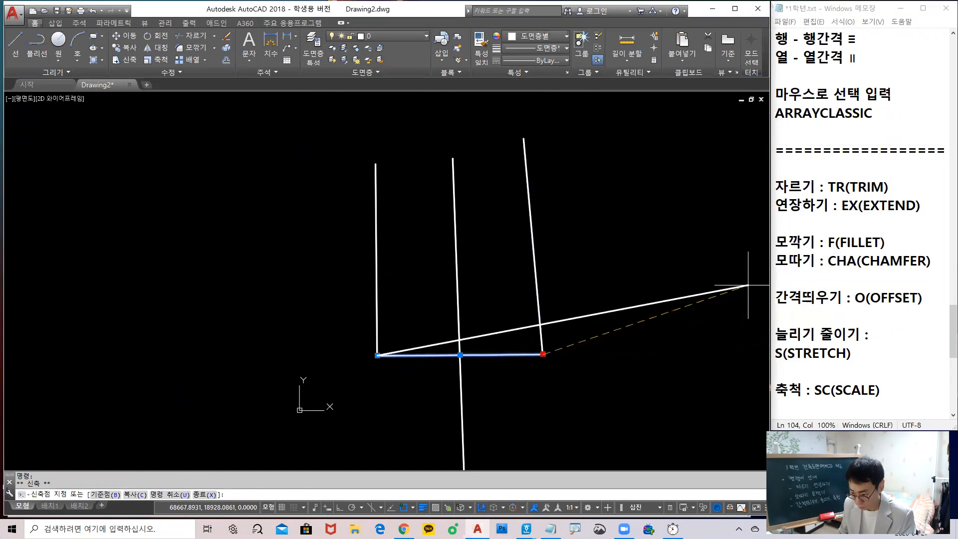
click(748, 283)
key(Escape)
click(399, 350)
click(377, 354)
click(172, 297)
key(Escape)
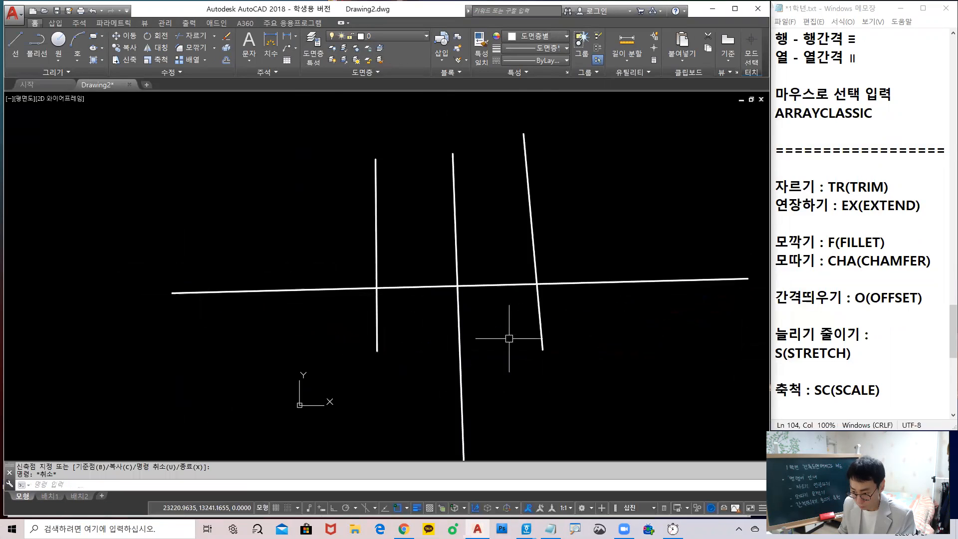
Trim both middle segments of the crossing line with all lines as cutting edges, and undo the trim
middle_drag(427, 311, 387, 318)
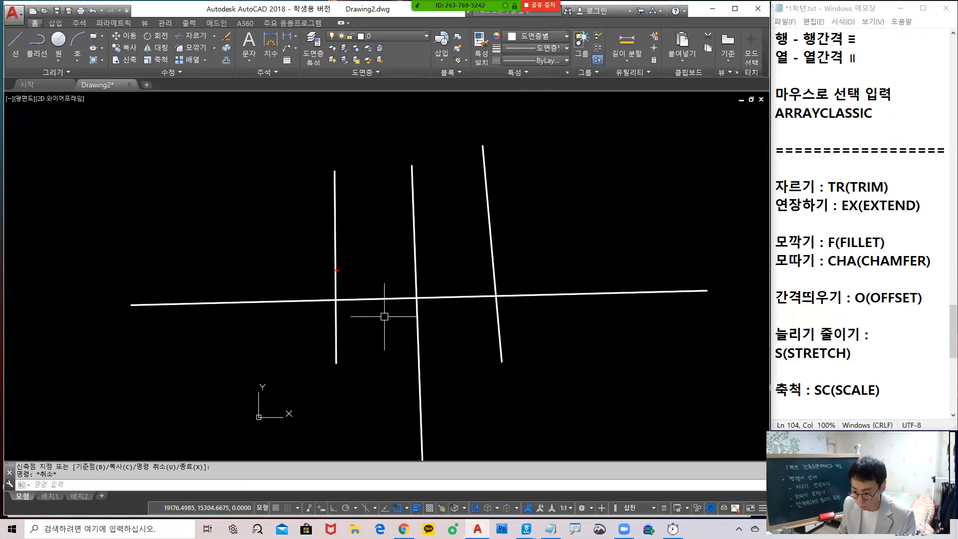
mouse_move(454, 312)
mouse_down()
mouse_move(353, 315)
mouse_move(486, 297)
mouse_move(373, 343)
mouse_up()
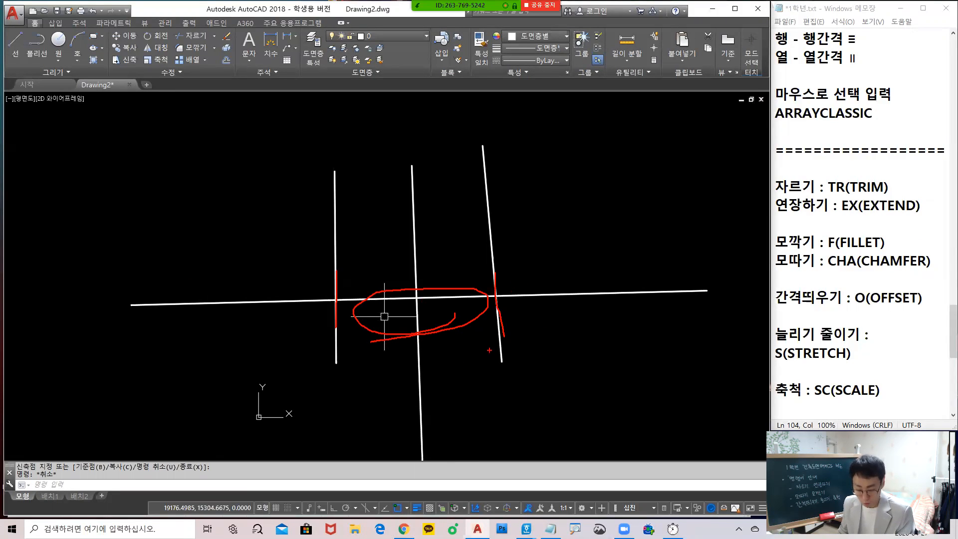
text(tr)
key(Return)
key(Return)
click(367, 299)
click(445, 301)
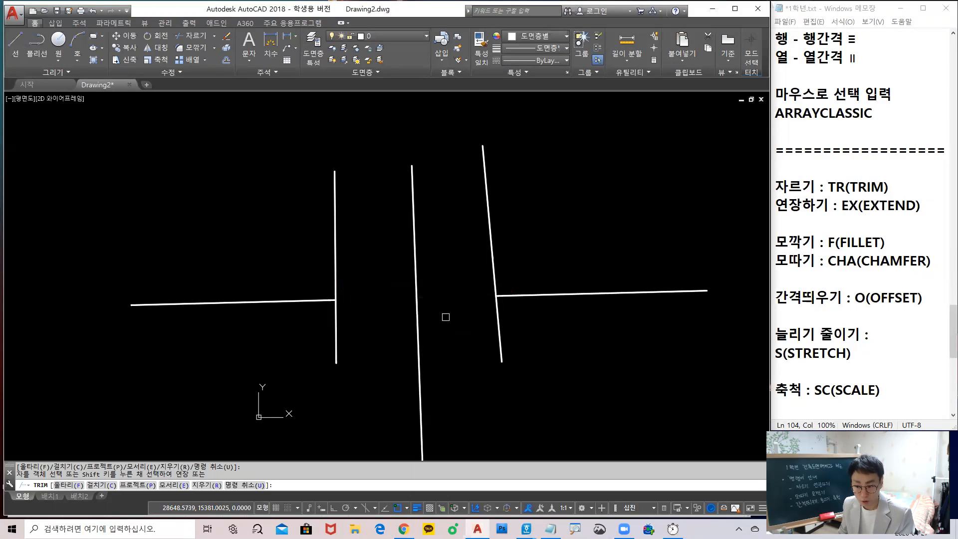
key(Escape)
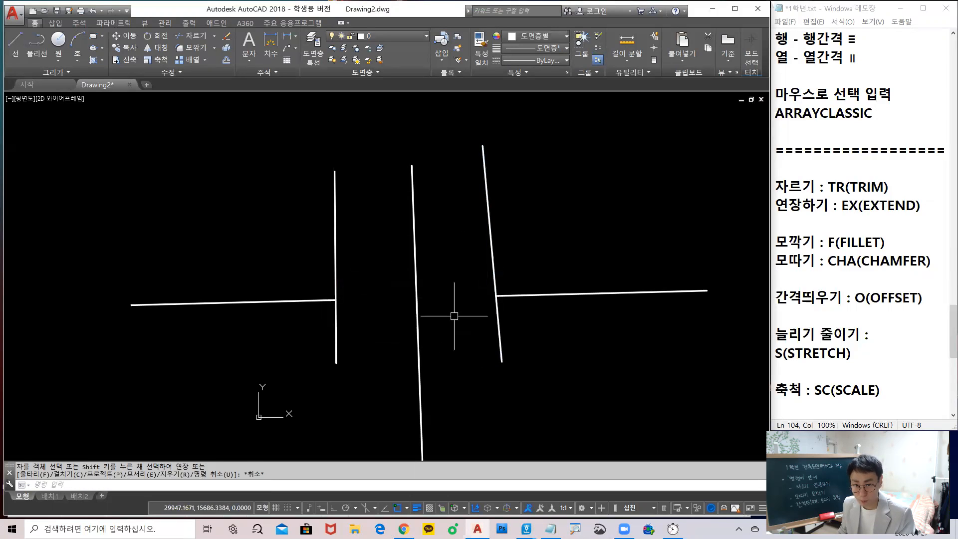
key(ctrl+z)
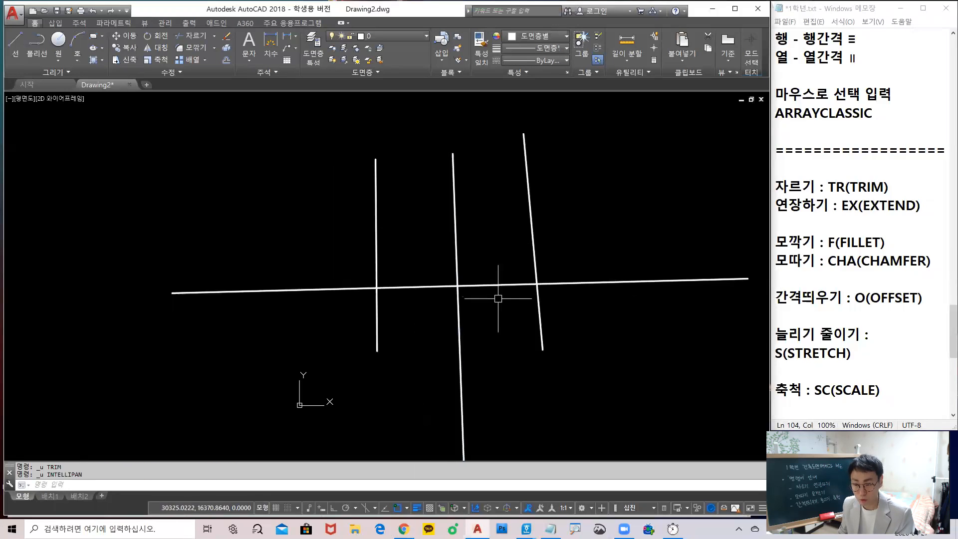
key(ctrl+z)
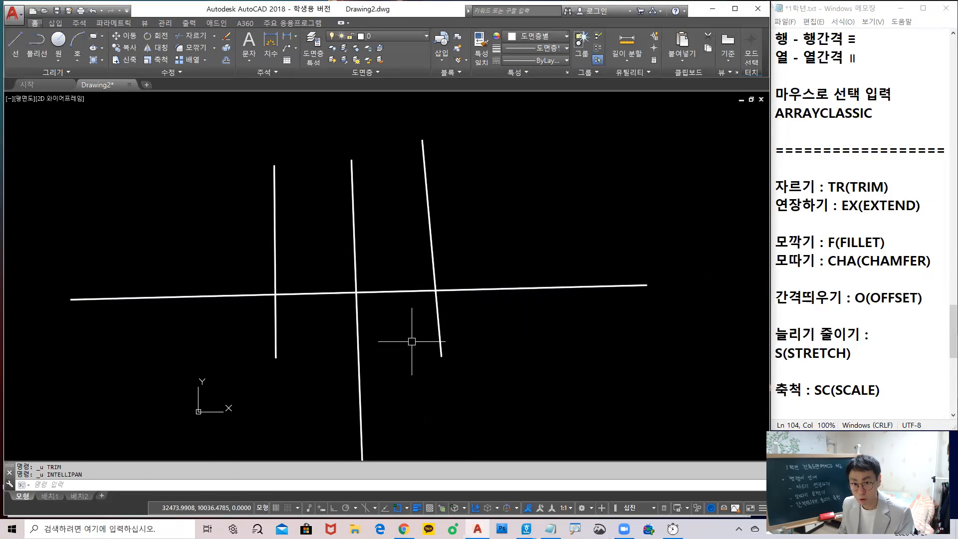
With only the outer uprights as cutting edges, trim the crossing line between them, try trimming the middle upright, and undo the trim
text(tr)
key(Return)
click(293, 241)
click(272, 222)
click(488, 214)
click(399, 150)
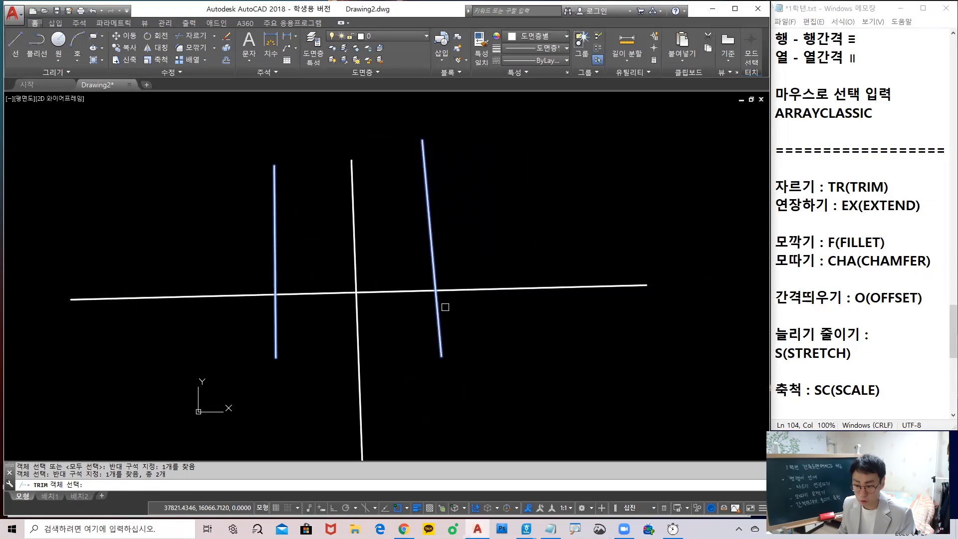
key(Return)
click(389, 290)
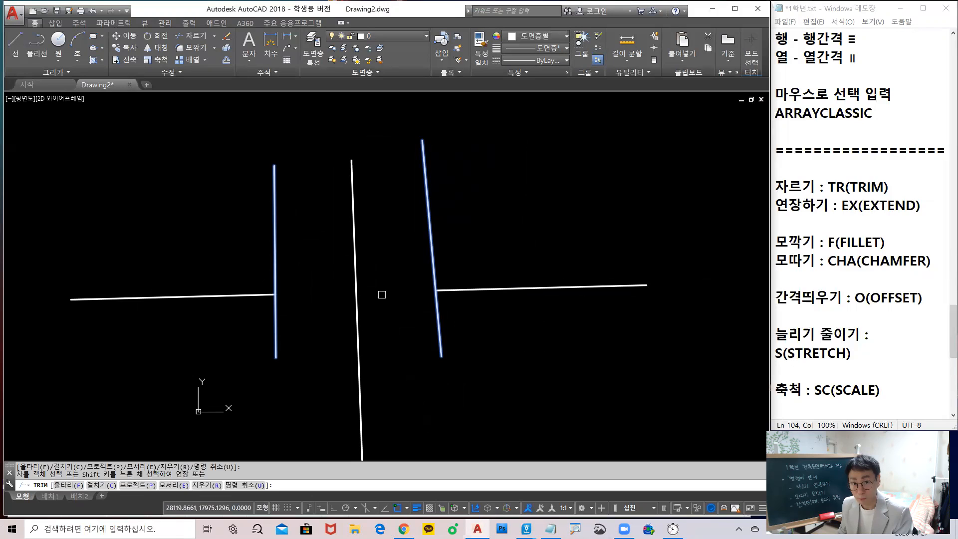
click(354, 218)
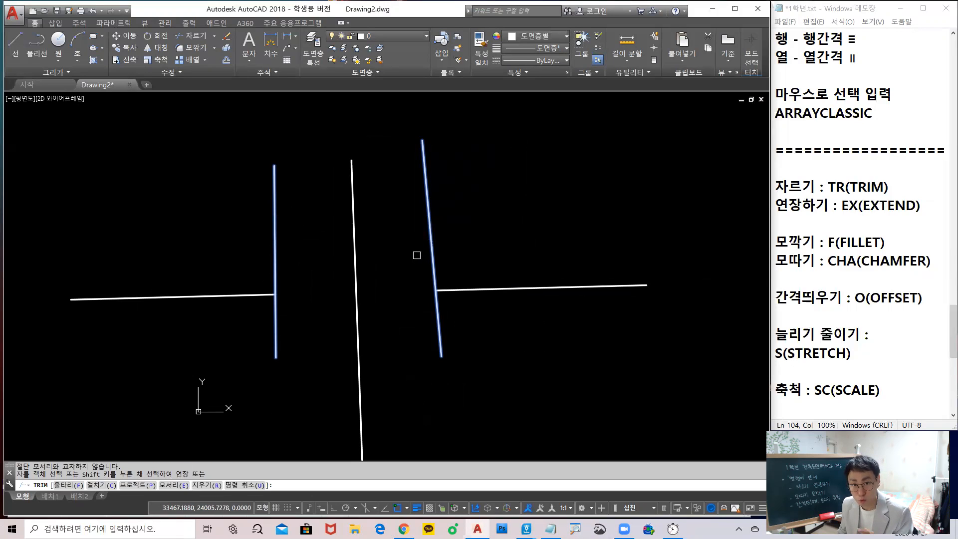
key(Escape)
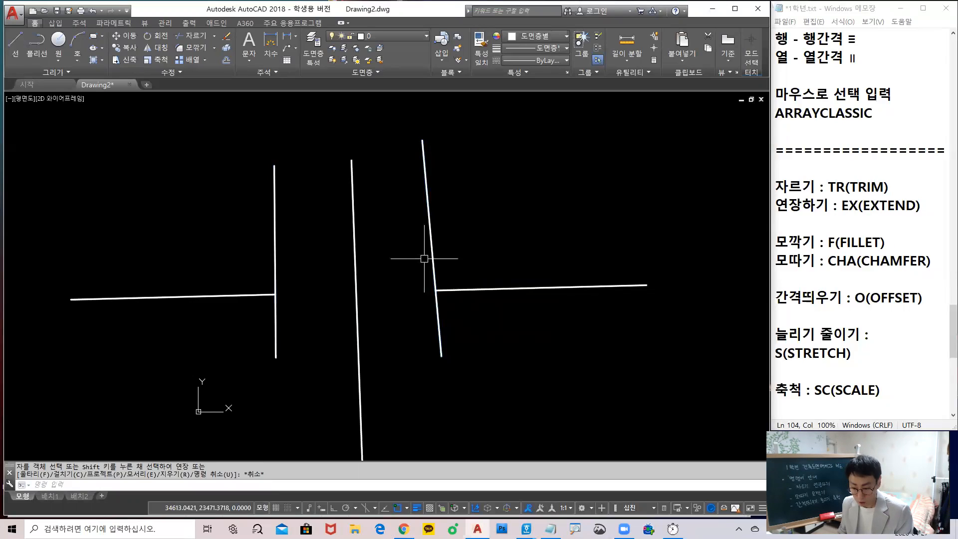
key(ctrl+z)
With all lines as cutting edges, trim the crossing line between the middle and right uprights, and undo it
text(tr)
key(Return)
key(Return)
click(398, 291)
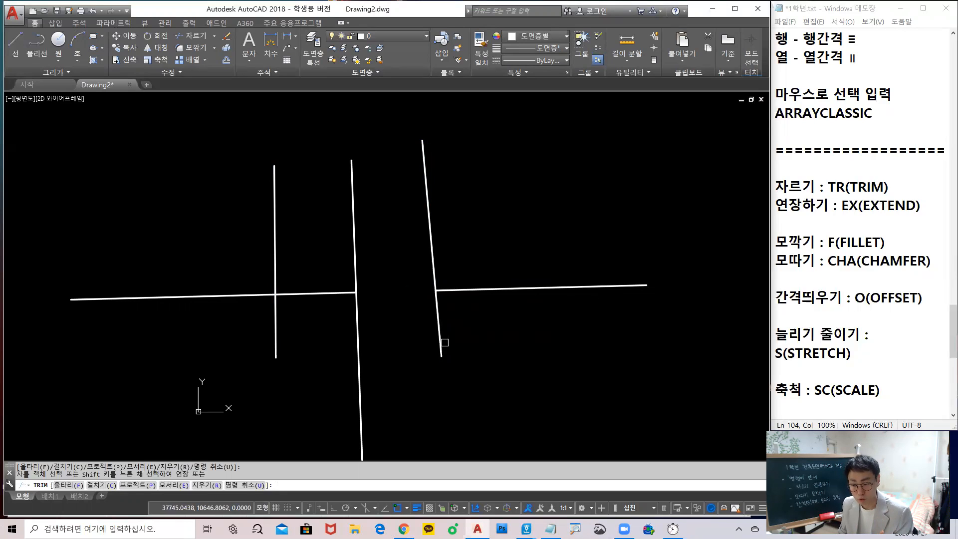
key(ctrl+z)
key(Return)
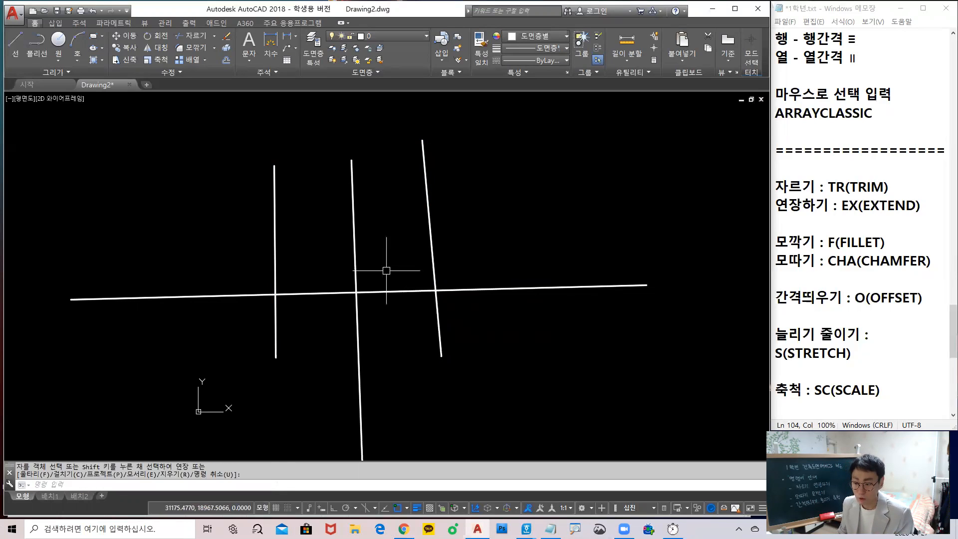
Select the left and right uprights as cutting edges and trim away the crossing line's whole part between them
key(Return)
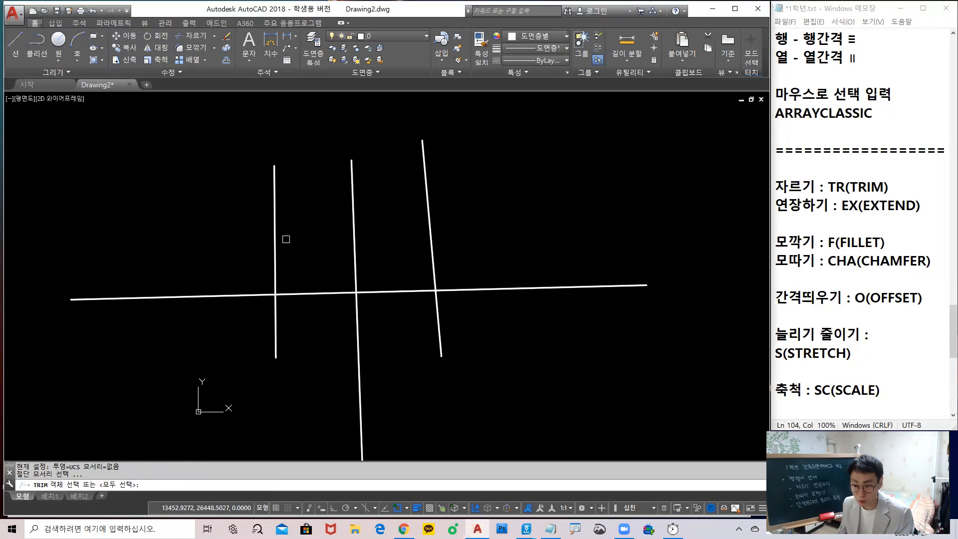
click(275, 234)
click(433, 229)
key(Return)
click(387, 291)
key(Return)
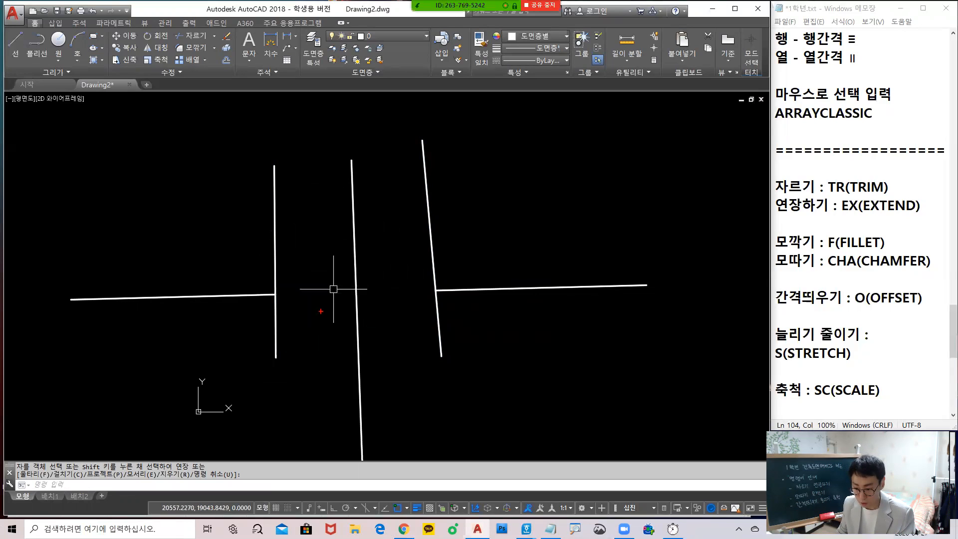
drag(269, 294, 432, 290)
mouse_move(382, 272)
mouse_down()
mouse_move(267, 293)
mouse_move(469, 286)
mouse_move(337, 274)
mouse_up()
drag(343, 146, 373, 397)
drag(412, 236, 417, 340)
drag(319, 178, 339, 352)
drag(316, 231, 302, 357)
drag(301, 261, 329, 368)
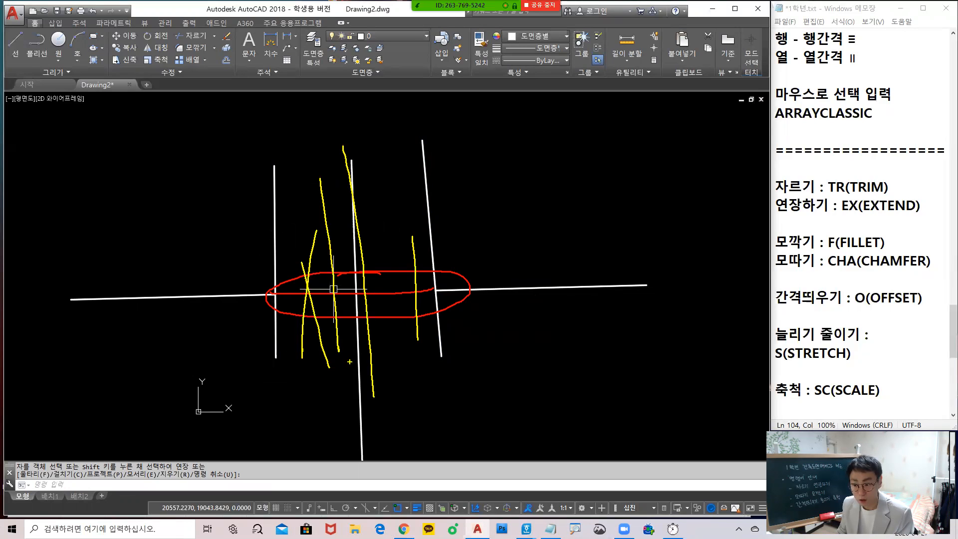
key(Escape)
Draw a steep slanted line between the middle and right uprights, reaching below the right one
text(ㄴ)
key(Return)
click(376, 154)
click(394, 408)
key(Return)
click(323, 172)
key(F1)
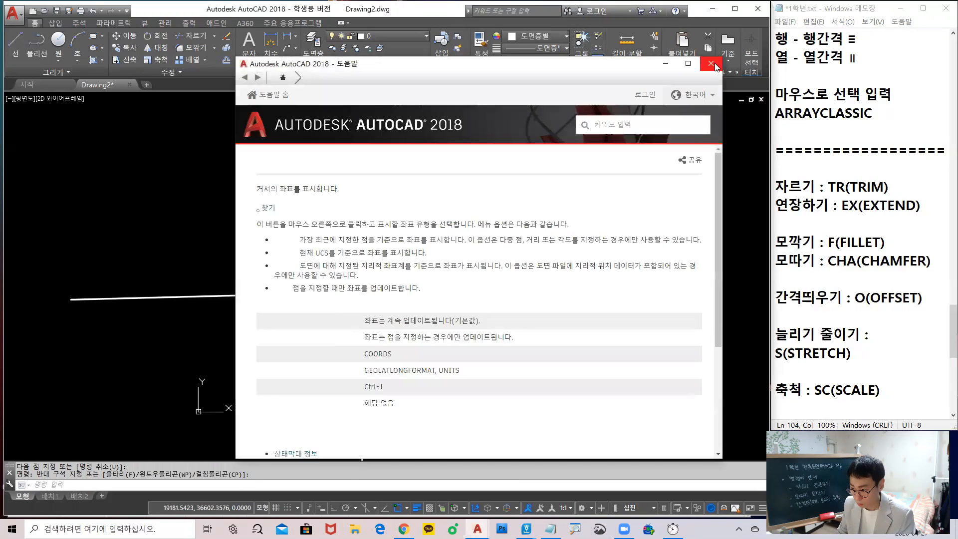
click(711, 64)
key(Escape)
Draw a long near-vertical line between the left and middle uprights
text(l)
key(Return)
click(328, 159)
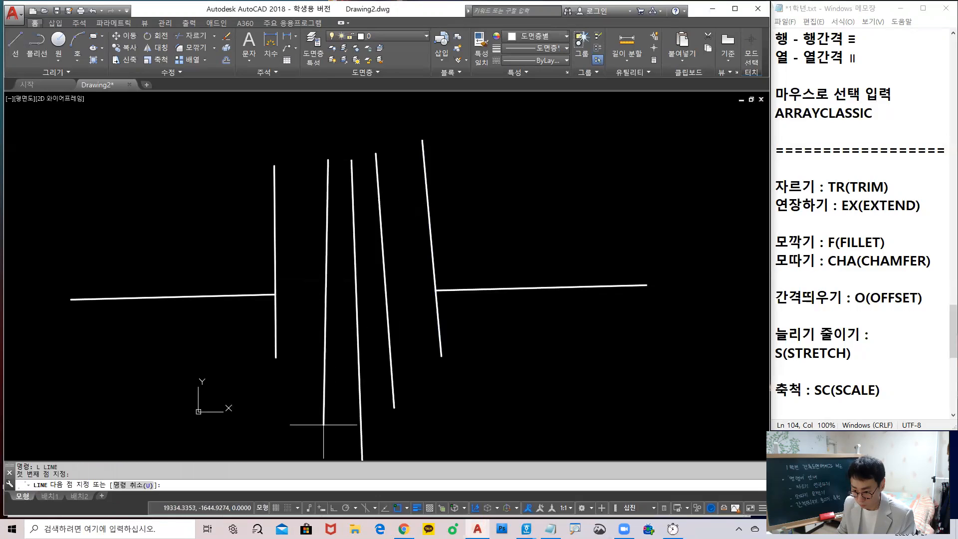
click(323, 425)
key(Return)
Stretch the right horizontal segment's inner end leftward across all five uprights, and erase the leftover left horizontal segment
click(466, 293)
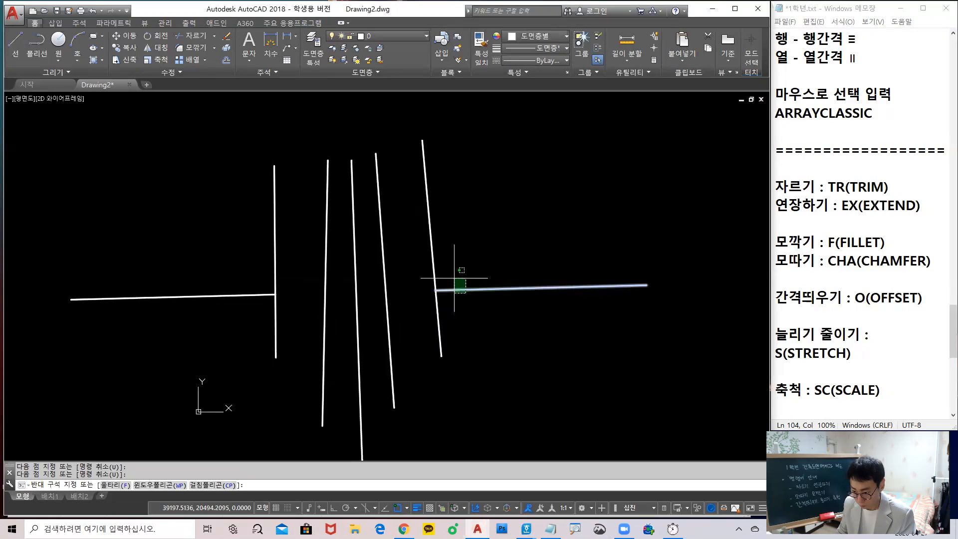
click(454, 278)
click(436, 291)
click(138, 237)
key(Escape)
click(171, 343)
click(132, 289)
text(e)
key(Return)
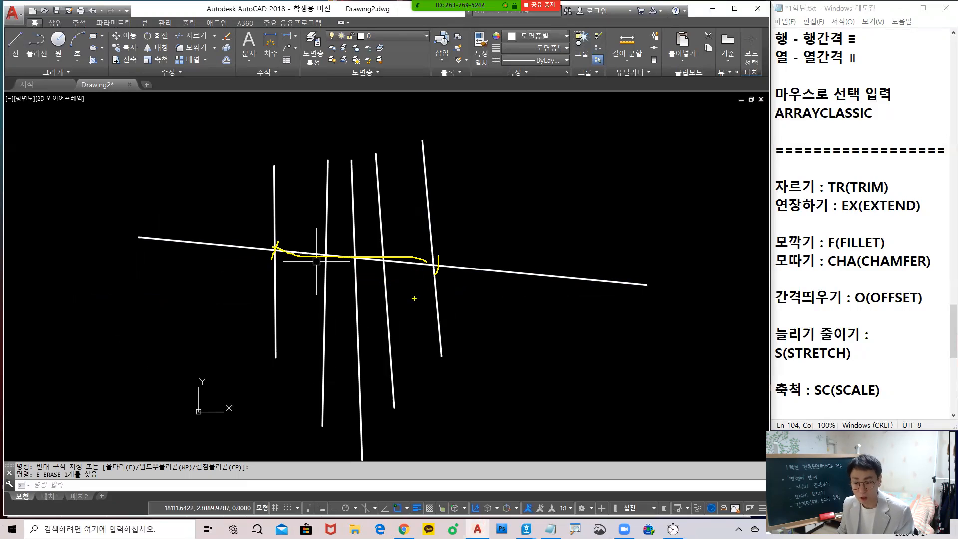
With all lines as cutting edges, trim the slanted crossing line piece by piece between the outer uprights
key(Escape)
text(tr)
key(Return)
key(Return)
click(370, 256)
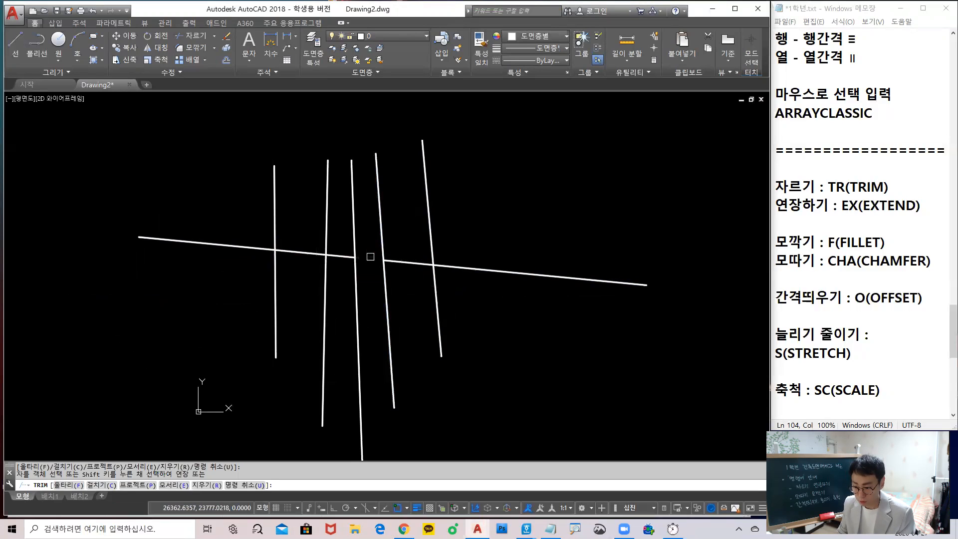
click(342, 258)
click(318, 257)
click(355, 258)
click(402, 256)
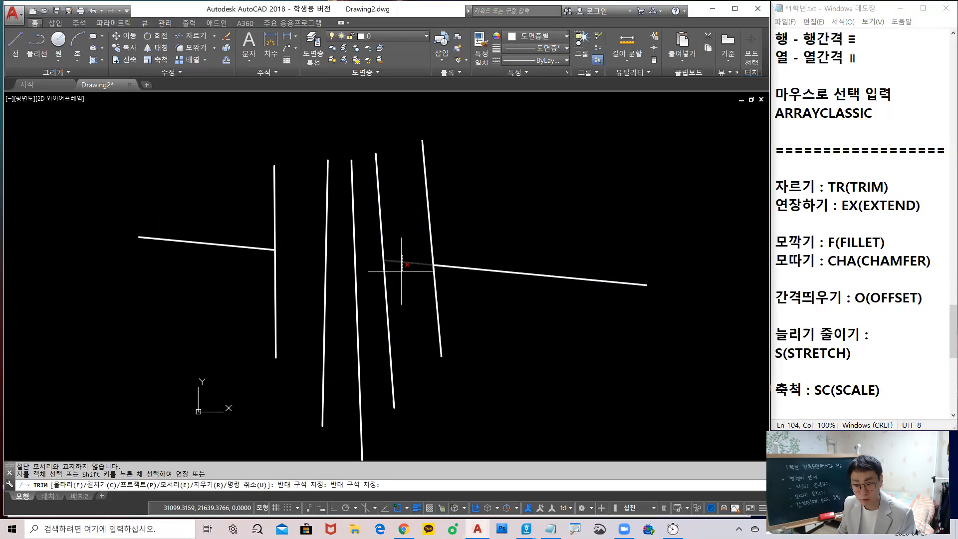
click(402, 271)
Undo the piece-by-piece trims of the slanted crossing line and end the Trim command
key(ctrl+z)
key(ctrl+z)
key(ctrl+z)
key(Return)
With only the two outer uprights as cutting edges, trim the slanted crossing line between them in one cut
text(TR)
key(Return)
click(458, 214)
click(424, 163)
click(266, 215)
key(Return)
click(400, 259)
key(Return)
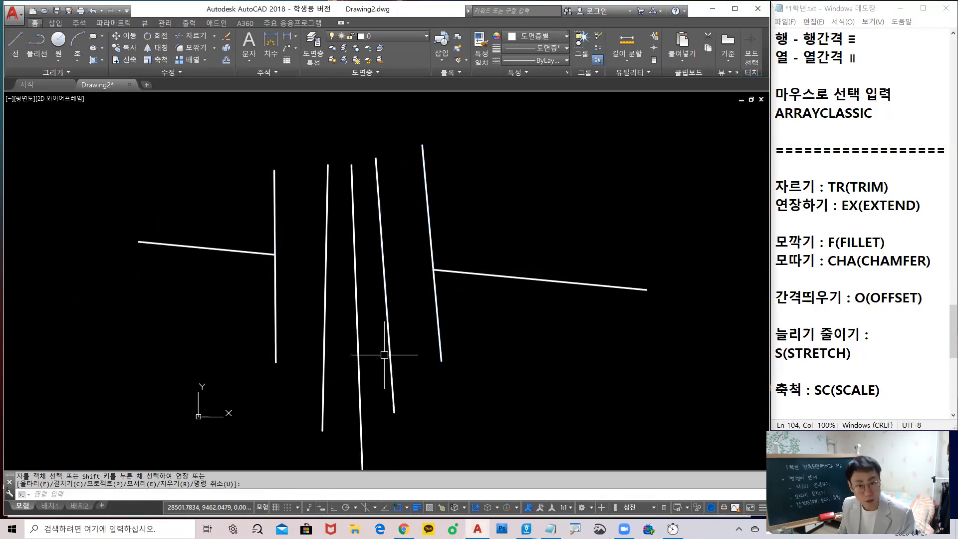
Erase all the lines in the drawing
scroll(499, 352, down, 3)
middle_drag(502, 352, 375, 321)
click(402, 359)
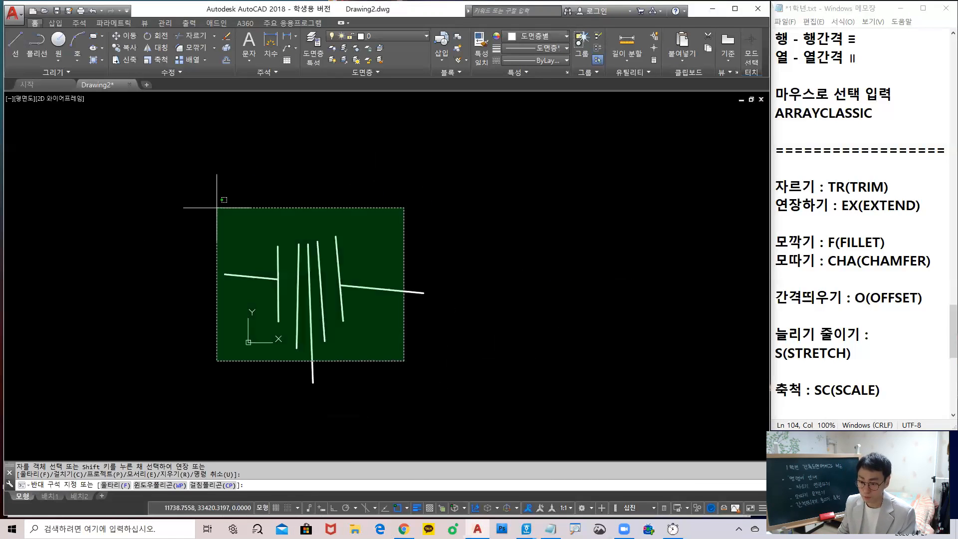
click(216, 208)
text(E)
key(Return)
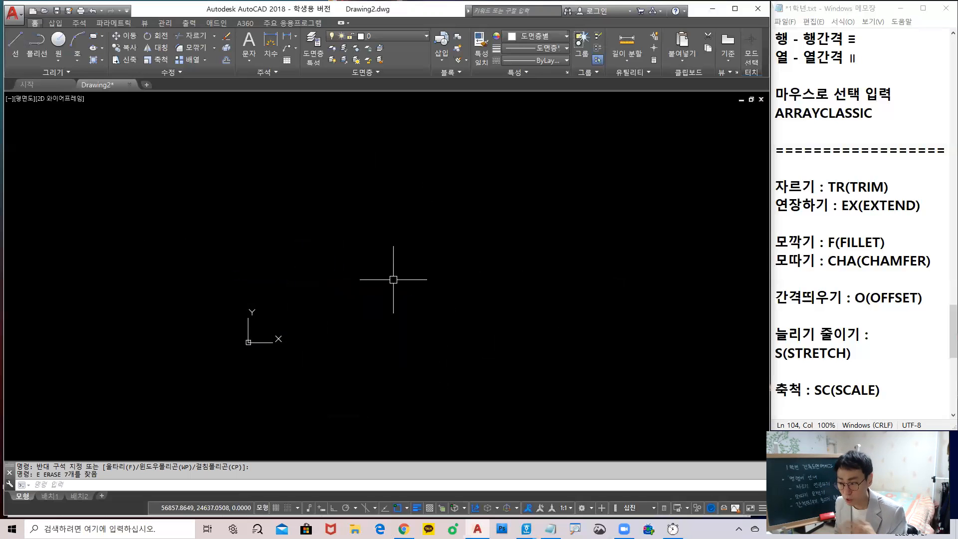
Switch to the Notepad notes and add the line "SHIFT : TR <-> EX" below the EX(EXTEND) entry, separated by a blank line
click(795, 215)
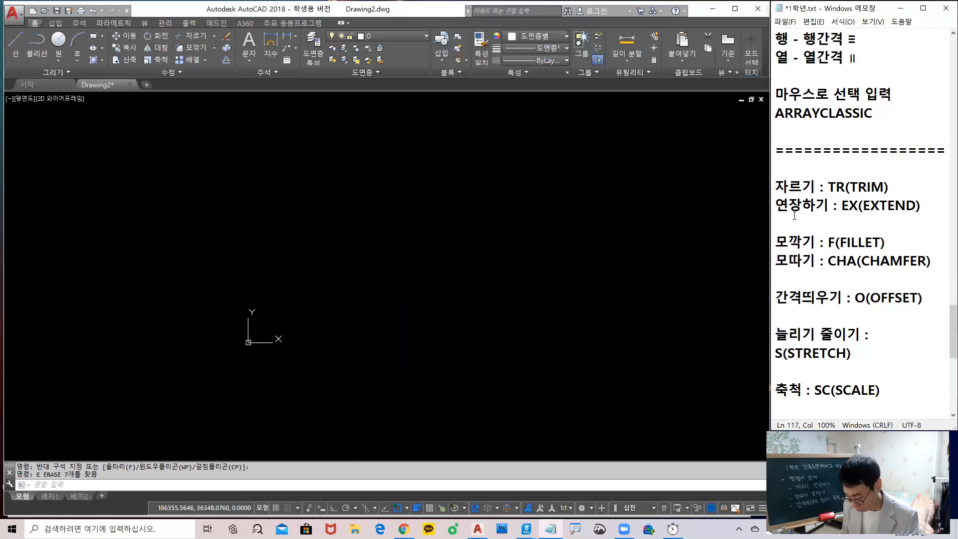
key(Return)
key(Return)
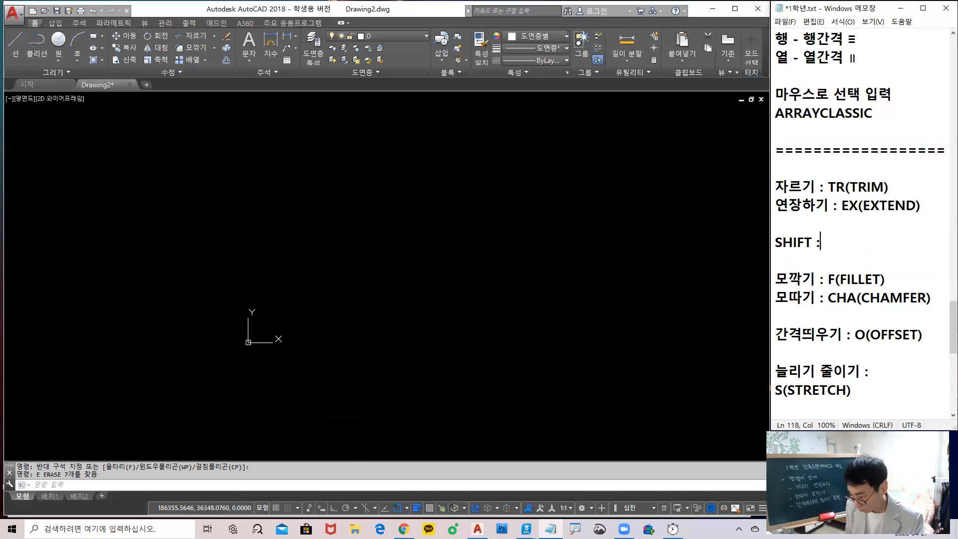
text(자르기)
key(BackSpace)
key(BackSpace)
key(BackSpace)
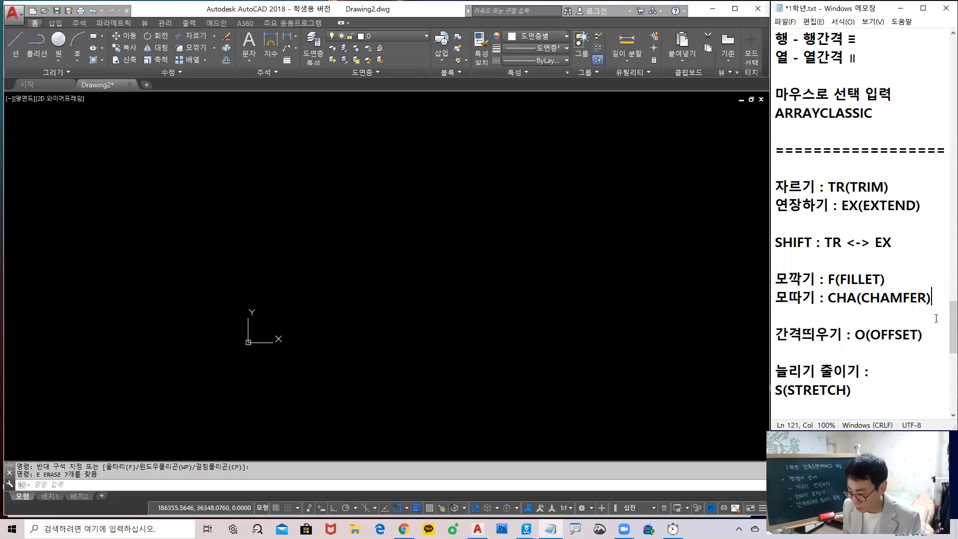
Add the note "원상복귀" directly below the CHA(CHAMFER) entry
key(Return)
key(Return)
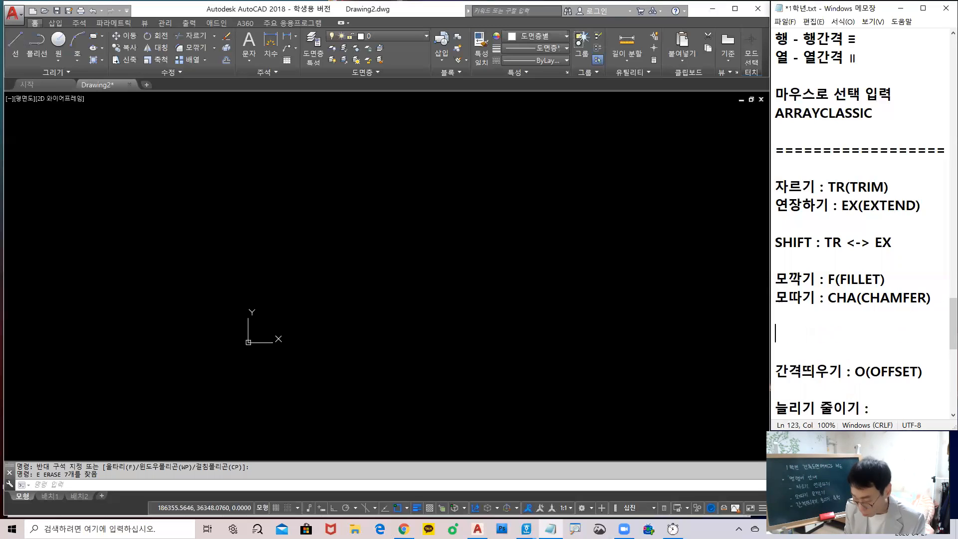
text(DNJS)
key(BackSpace)
key(BackSpace)
key(BackSpace)
key(BackSpace)
key(BackSpace)
key(Hangul)
text(우원사오)
key(BackSpace)
key(BackSpace)
text(상복귀)
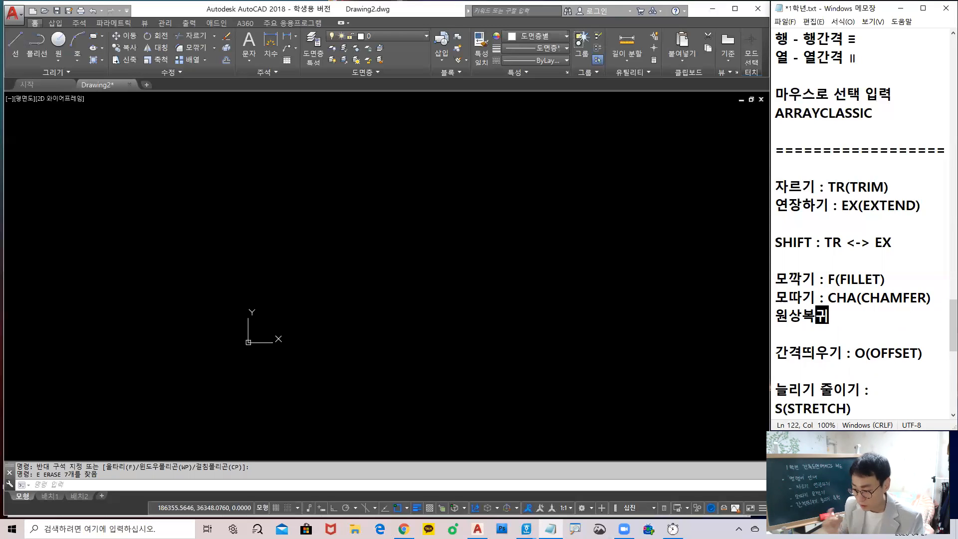
Switch to AutoCAD and, with Ortho on, draw a line 500 straight up followed by a line 500 to the right
click(445, 308)
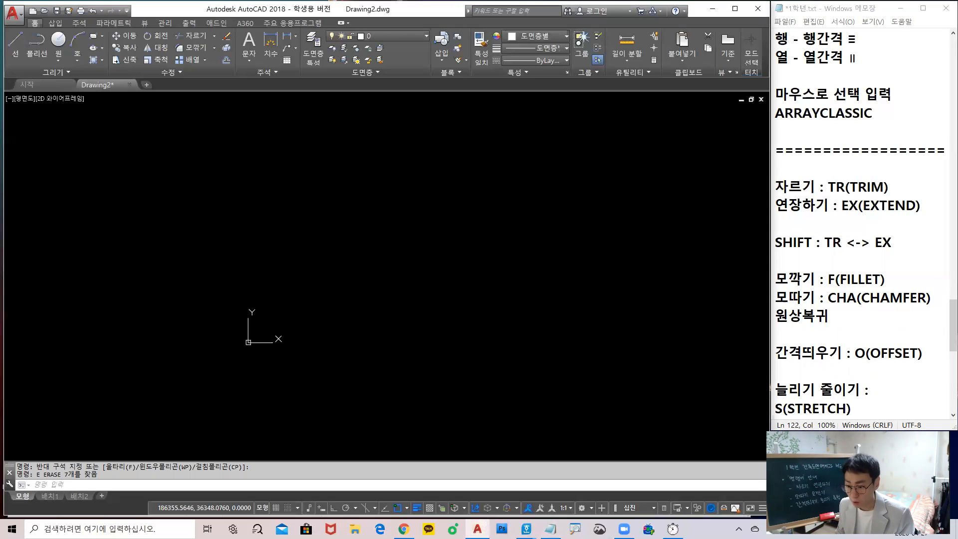
middle_drag(383, 302, 364, 301)
text(L)
key(Return)
click(322, 324)
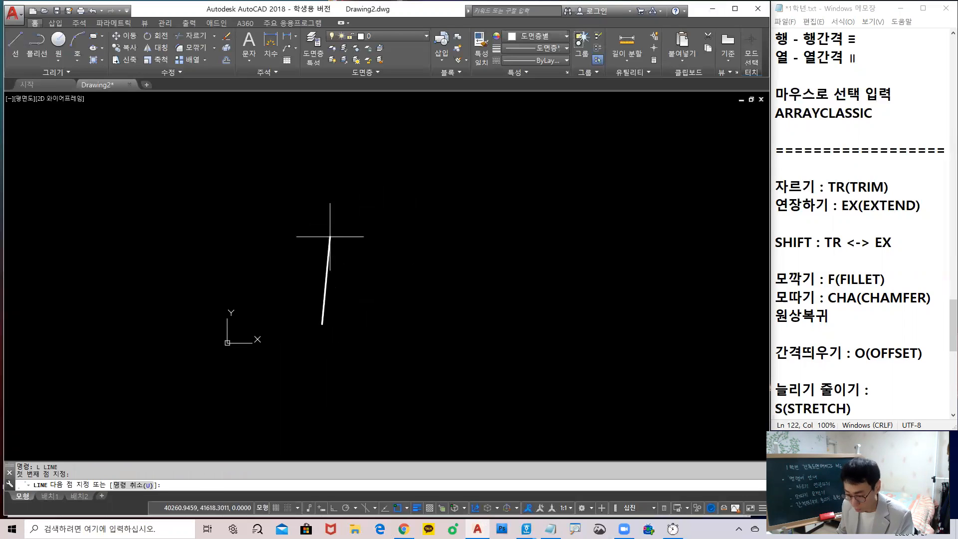
key(F8)
text(500)
key(Return)
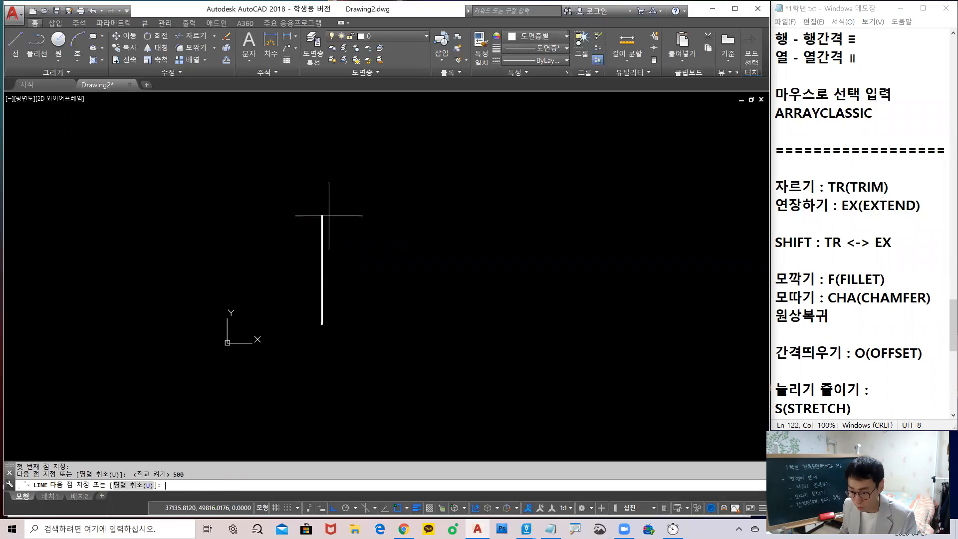
text(500)
key(Return)
key(Return)
Zoom to the entire drawing, and enlarge and centre the corner formed by the two lines
scroll(327, 321, up, 2)
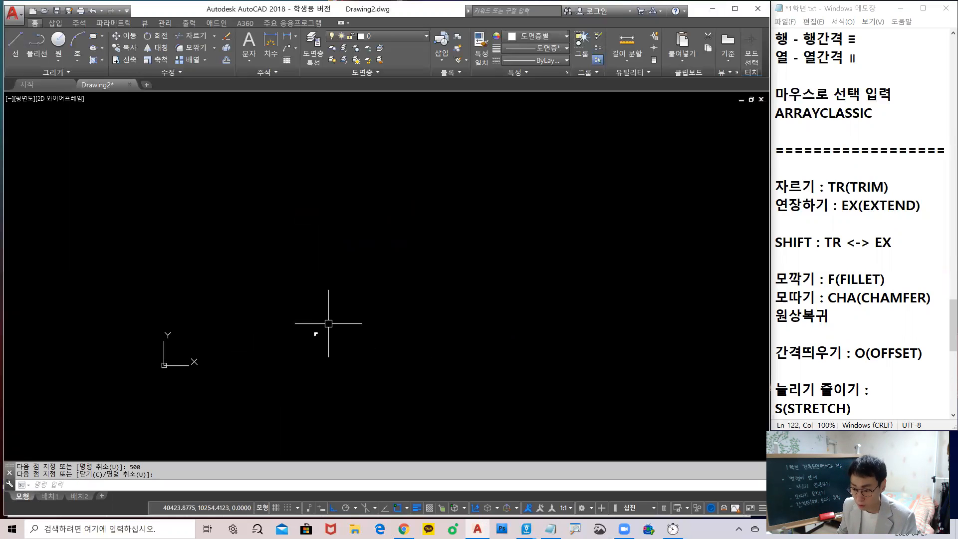
text(z)
key(Return)
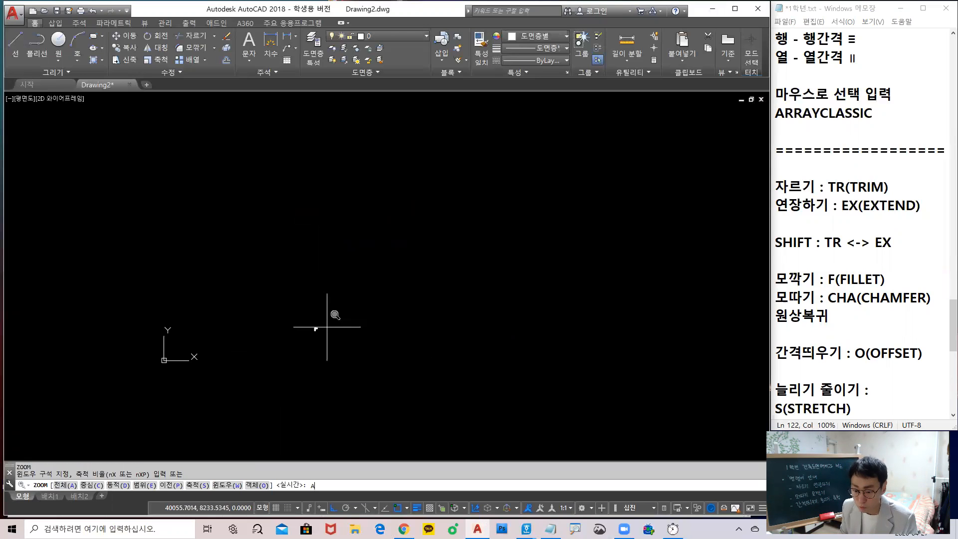
text(A)
key(Return)
middle_drag(337, 359, 434, 319)
scroll(560, 290, up, 5)
scroll(394, 289, up, 5)
middle_drag(393, 288, 512, 314)
scroll(392, 297, up, 2)
middle_drag(392, 297, 580, 325)
scroll(442, 272, up, 2)
scroll(304, 254, up, 2)
middle_drag(260, 260, 300, 278)
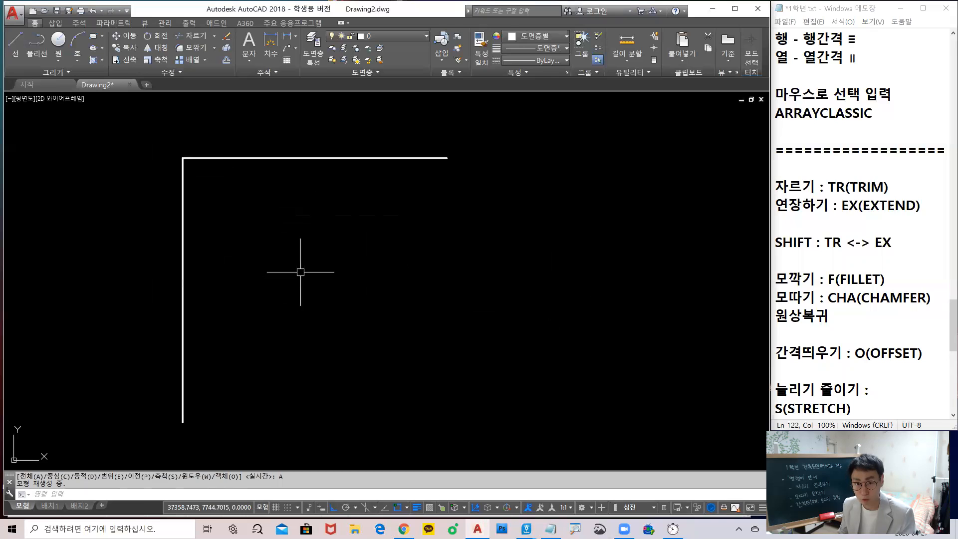
middle_drag(307, 271, 364, 278)
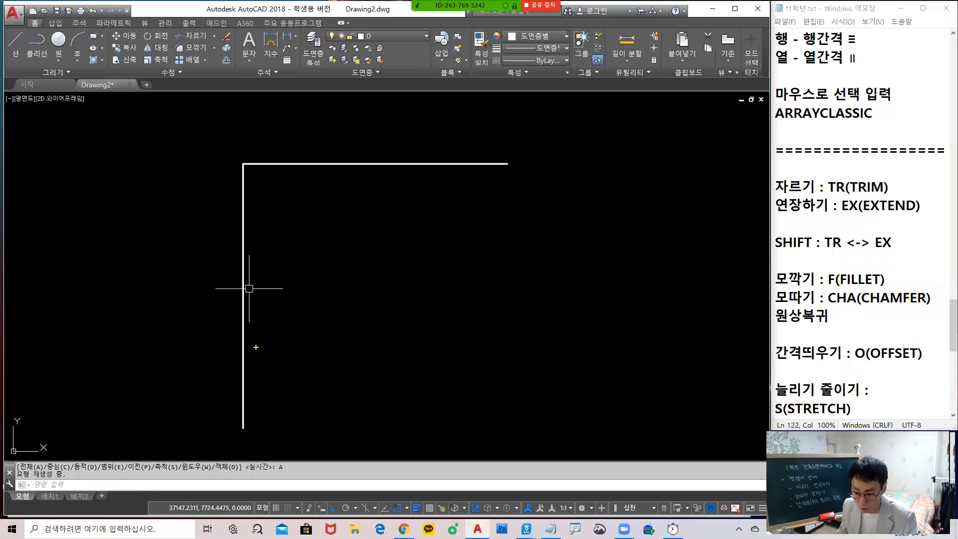
Mark the vertical and horizontal lines as 500 long with freehand screen annotations, and clear the marks
drag(246, 426, 206, 173)
drag(121, 265, 122, 319)
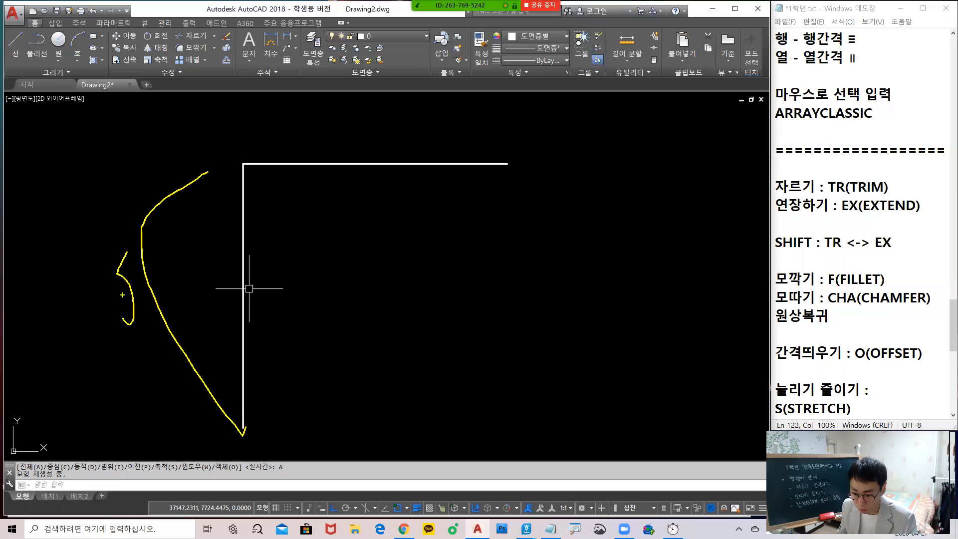
drag(241, 167, 492, 158)
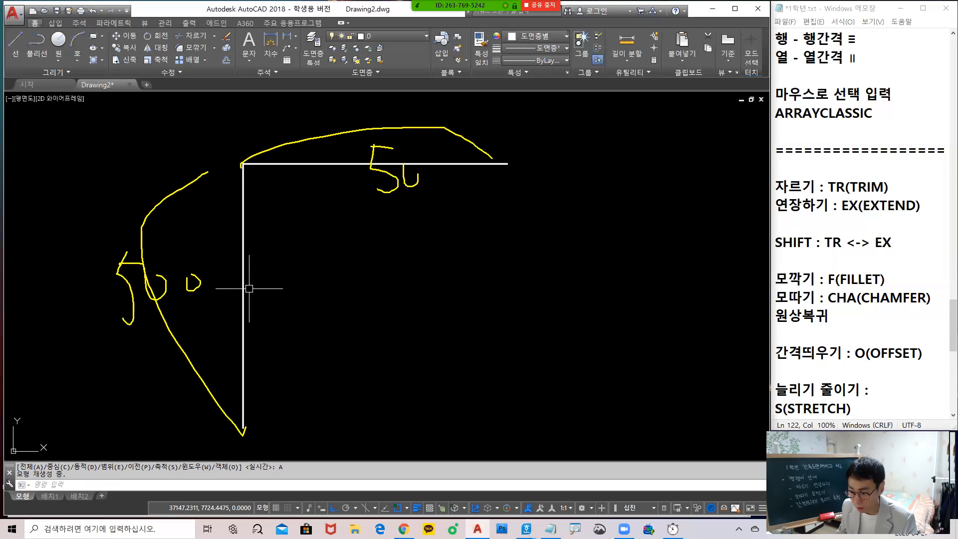
key(Escape)
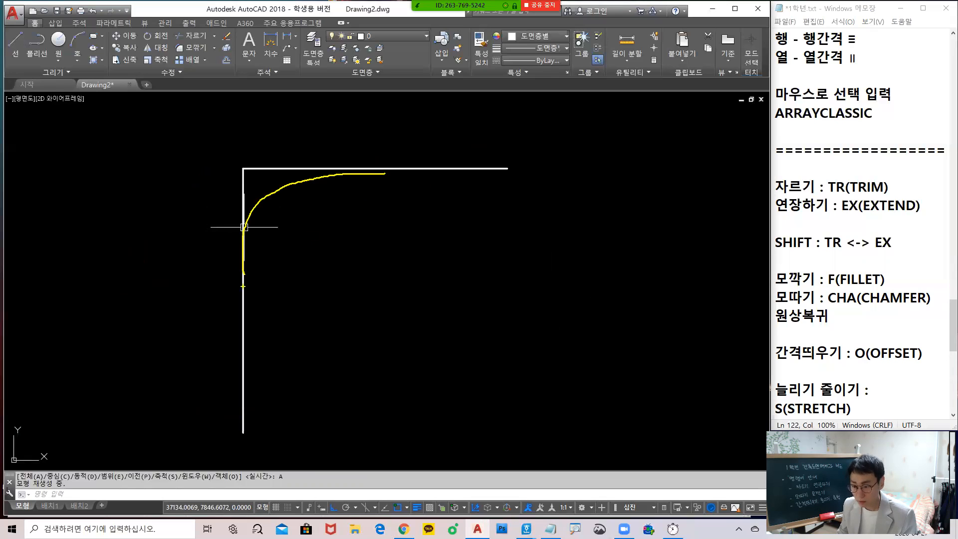
Sketch a rounded corner for Fillet and a bevelled corner for Chamfer as freehand screen annotations, clearing each
drag(237, 288, 301, 177)
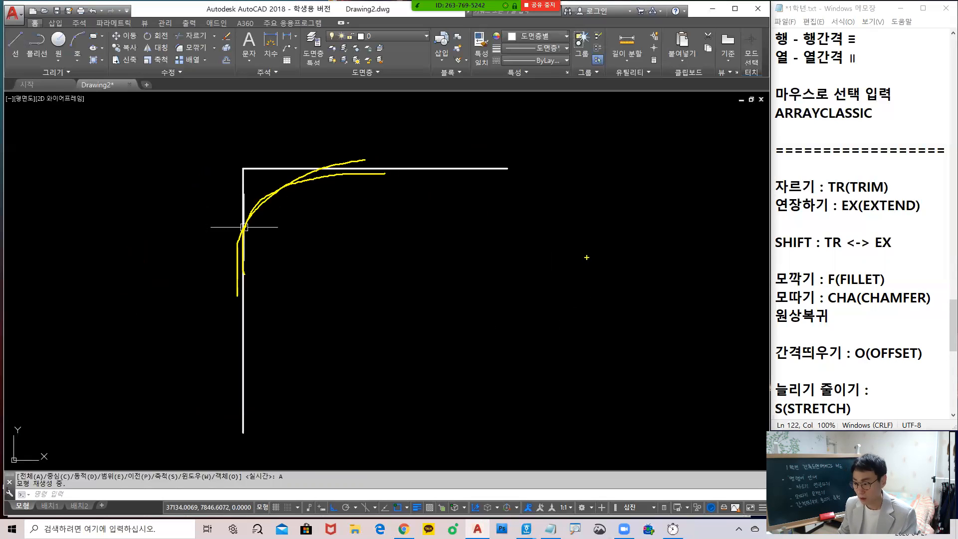
key(Escape)
click(800, 279)
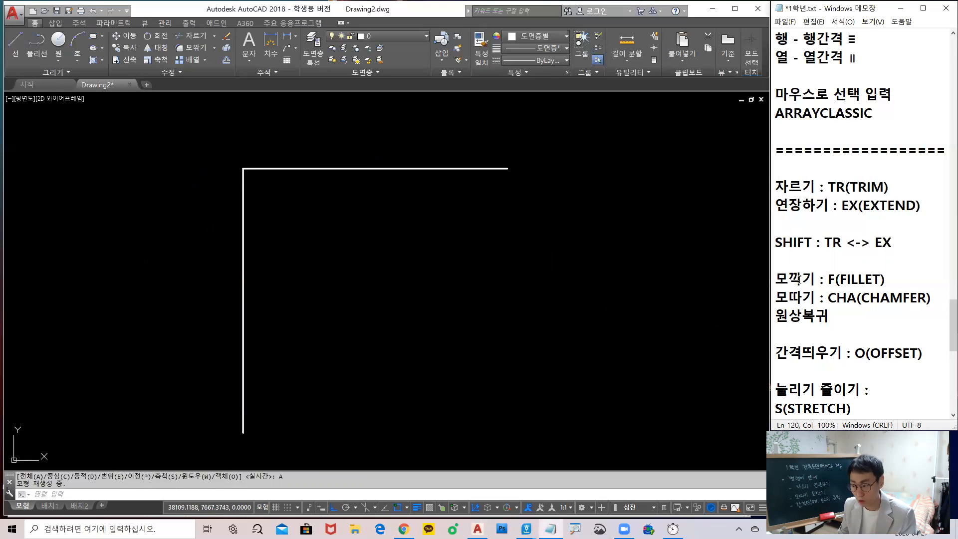
key(ctrl+2)
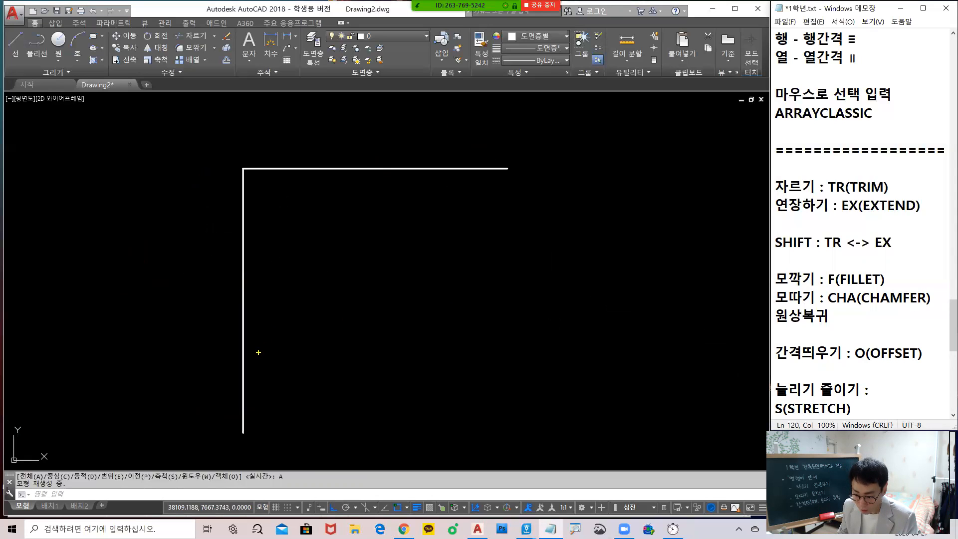
mouse_move(246, 350)
mouse_down()
mouse_move(232, 224)
mouse_move(325, 173)
mouse_move(521, 166)
mouse_up()
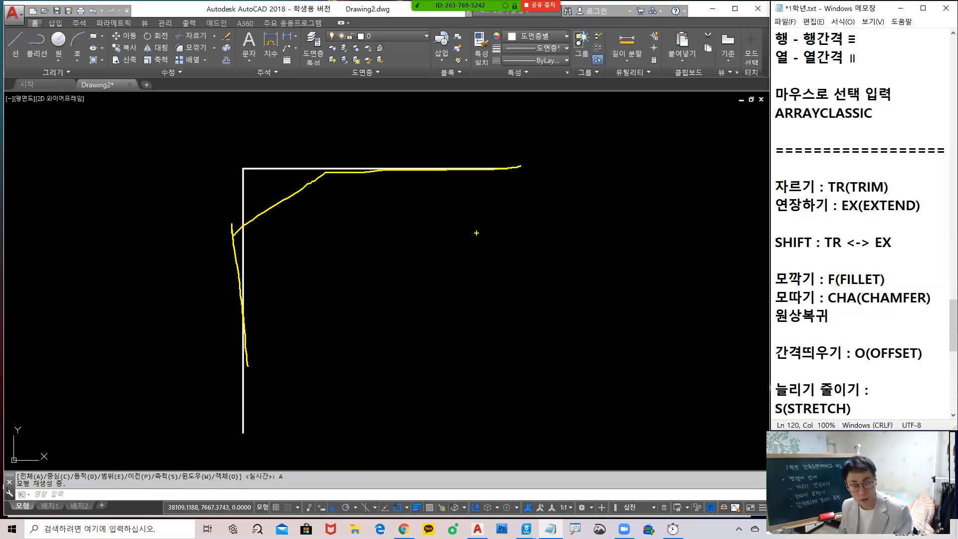
key(Escape)
text(ㄹ)
key(BackSpace)
key(BackSpace)
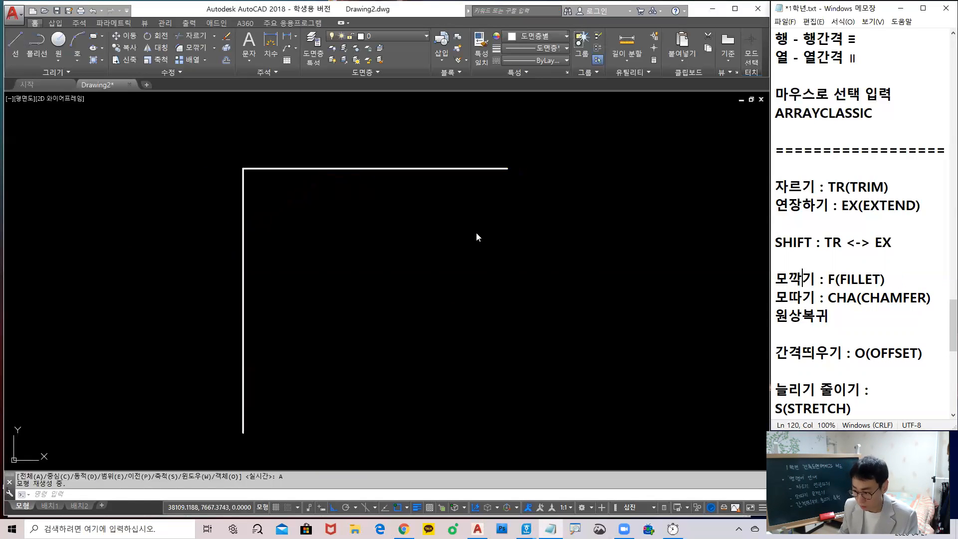
key(alt+Tab)
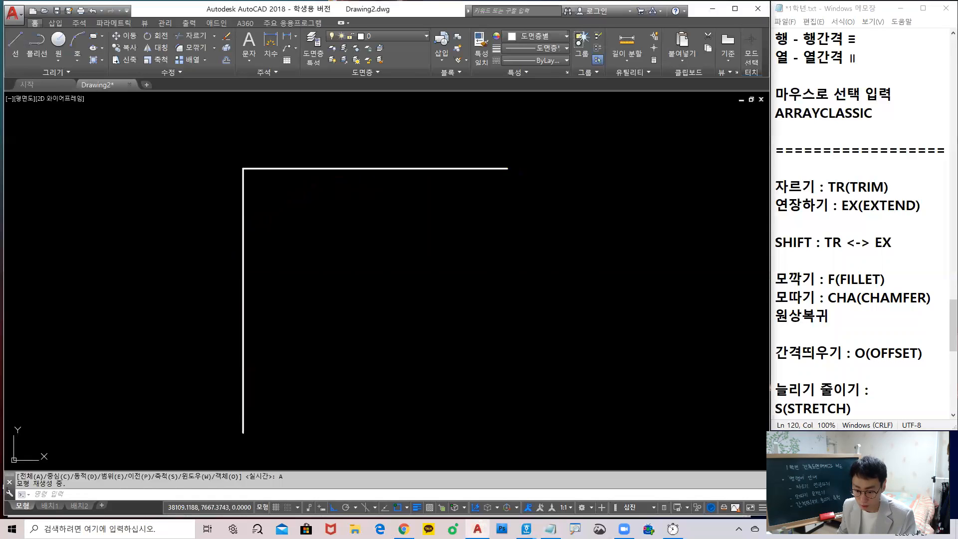
key(Escape)
key(Escape)
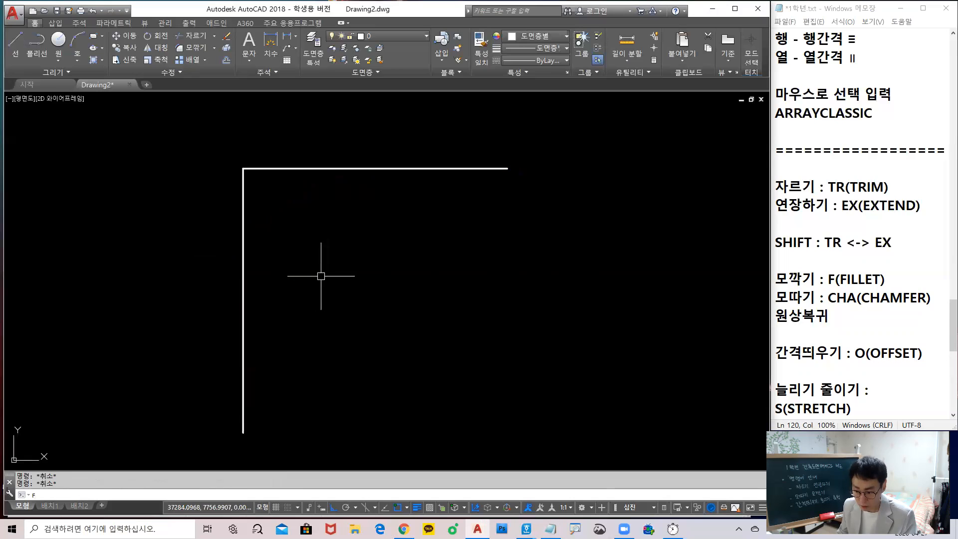
text(f)
key(Return)
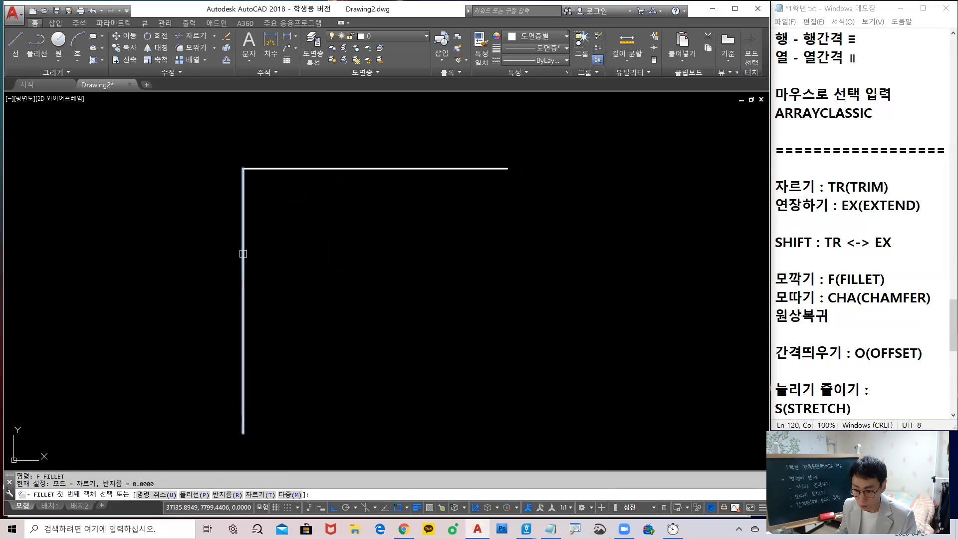
click(243, 251)
key(Escape)
Erase both lines of the corner
scroll(299, 215, down, 3)
click(424, 280)
click(277, 192)
text(e)
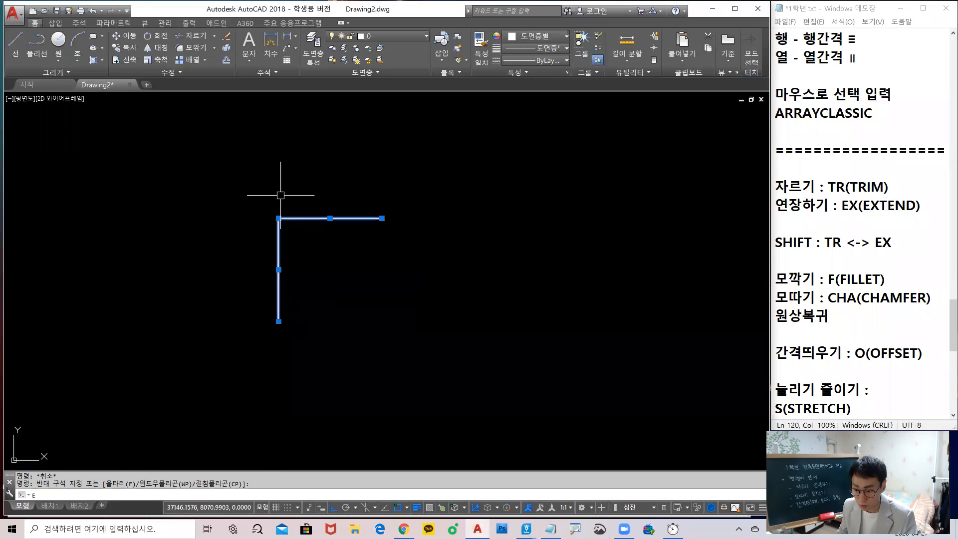
key(Return)
Draw a vertical line about 590 units long and a separate horizontal line to its upper right, leaving a gap between them
text(l)
key(Return)
click(216, 210)
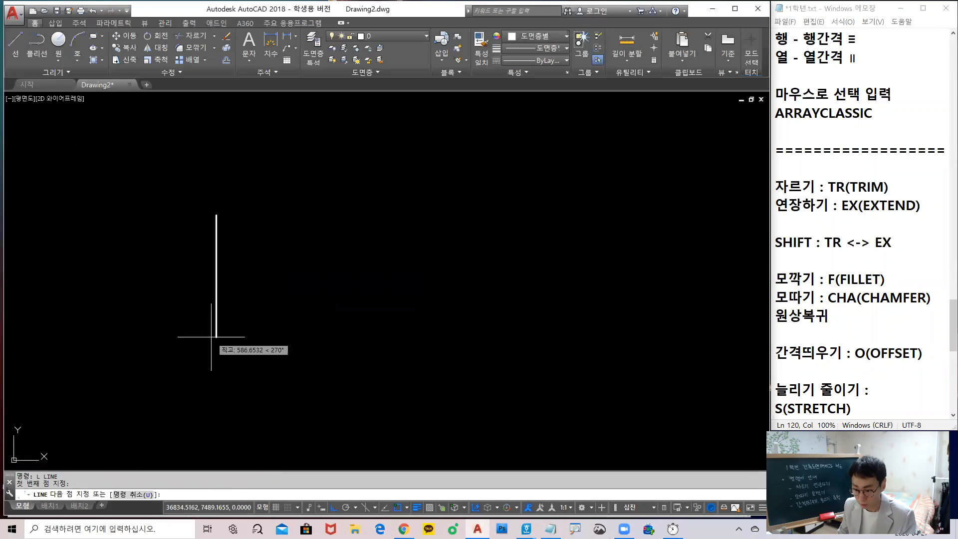
click(216, 332)
key(Return)
key(Return)
click(434, 203)
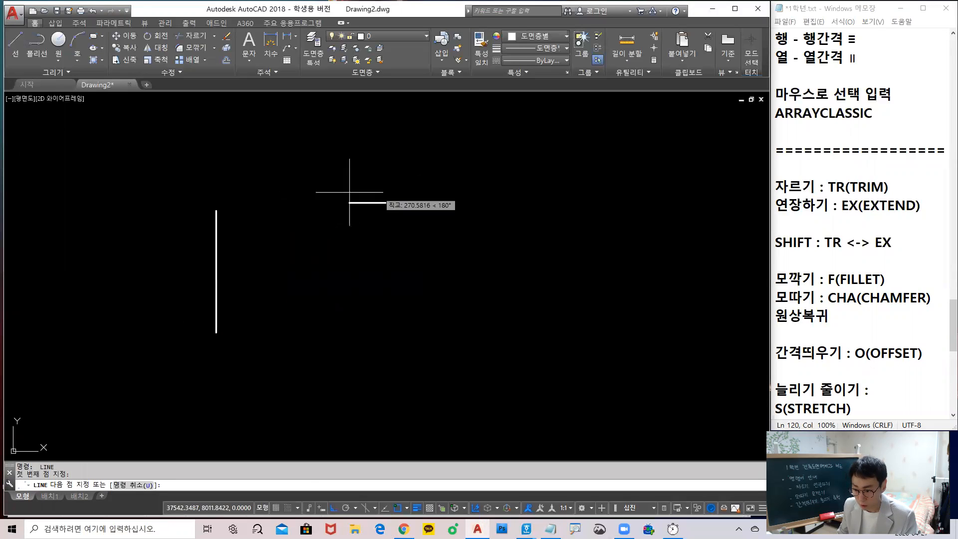
click(309, 203)
key(Return)
Fillet the separate vertical and horizontal lines with radius 0 so they meet in a sharp corner
text(f)
key(Return)
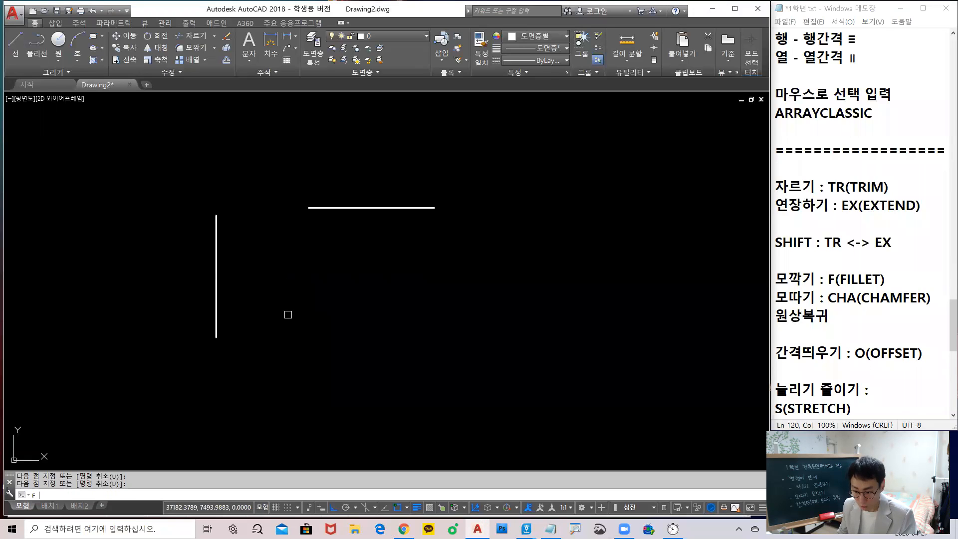
click(215, 286)
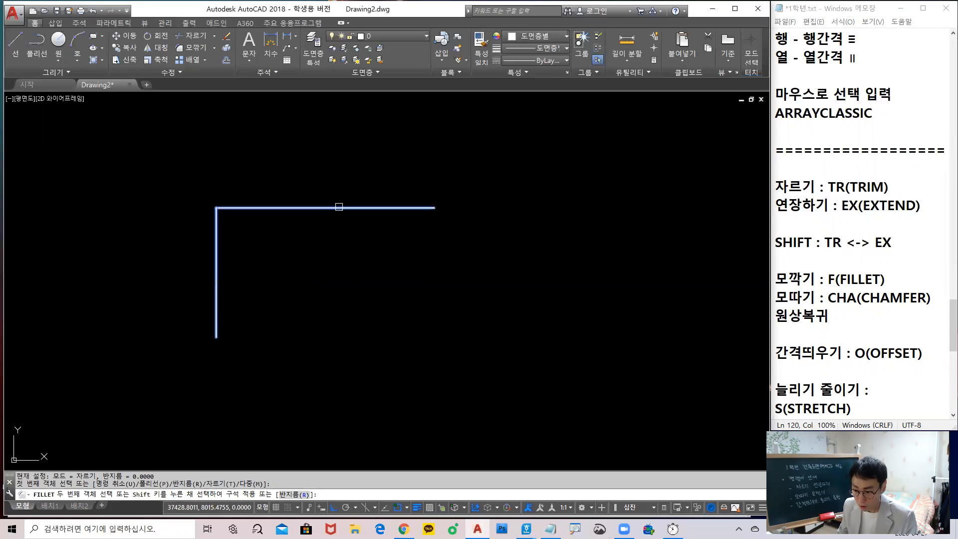
click(339, 206)
key(ctrl)
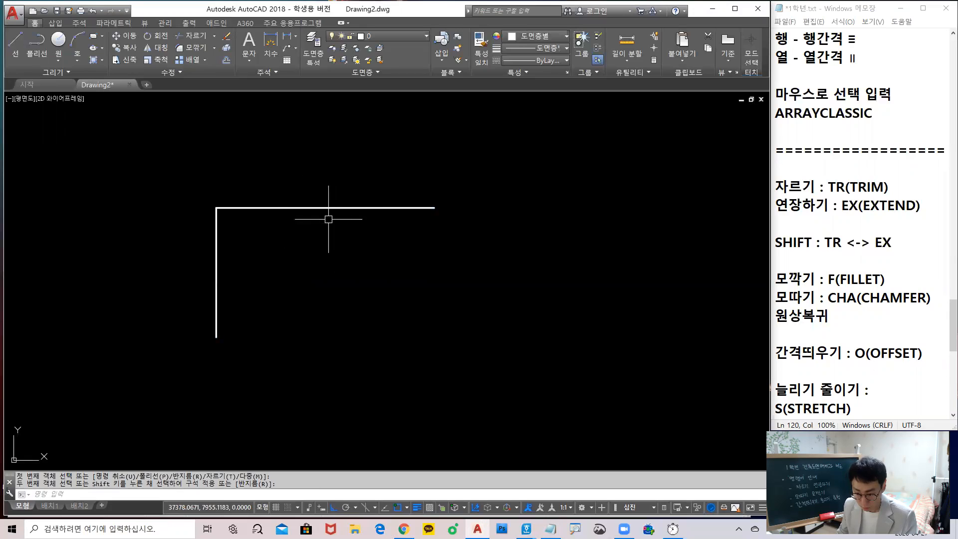
key(Escape)
key(Escape)
Erase the two joined lines
mouse_move(225, 324)
mouse_down()
mouse_move(220, 206)
mouse_move(396, 209)
mouse_up()
scroll(327, 277, down, 2)
click(328, 278)
click(223, 207)
text(e)
key(Return)
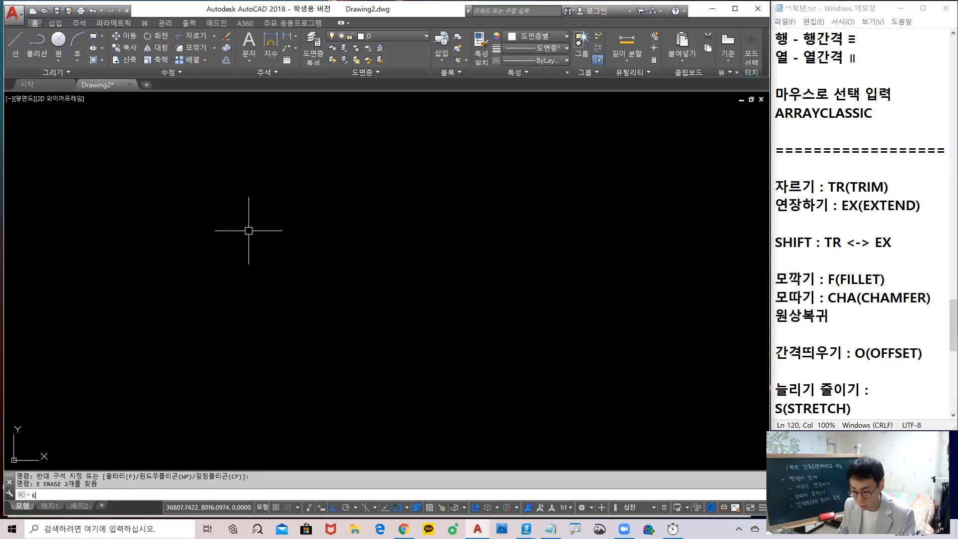
Draw a vertical line and a horizontal line that cross each other
key(Escape)
text(l)
key(Return)
click(259, 138)
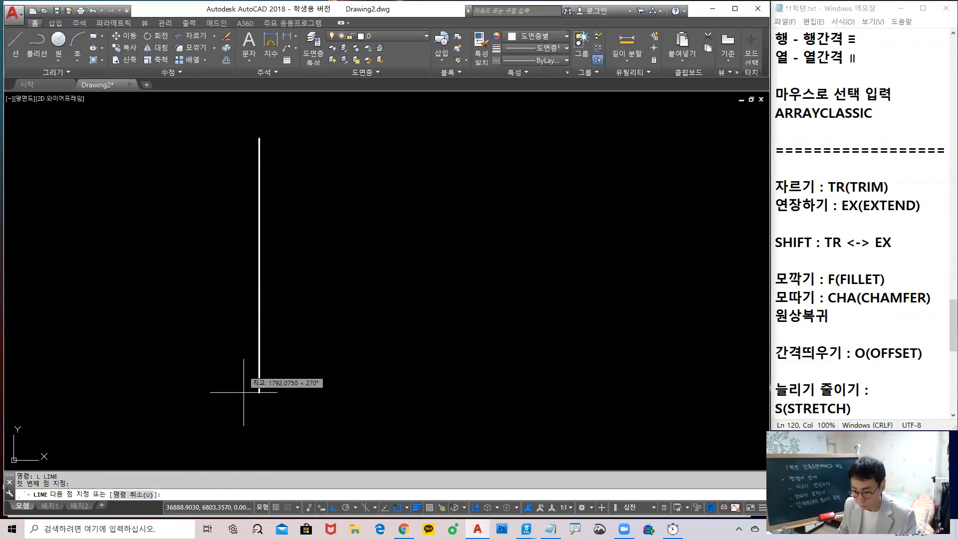
click(504, 252)
key(Return)
Annotate the arms of the cross, and fillet the lower and right arms with radius 0 into a sharp corner
text(f)
key(Return)
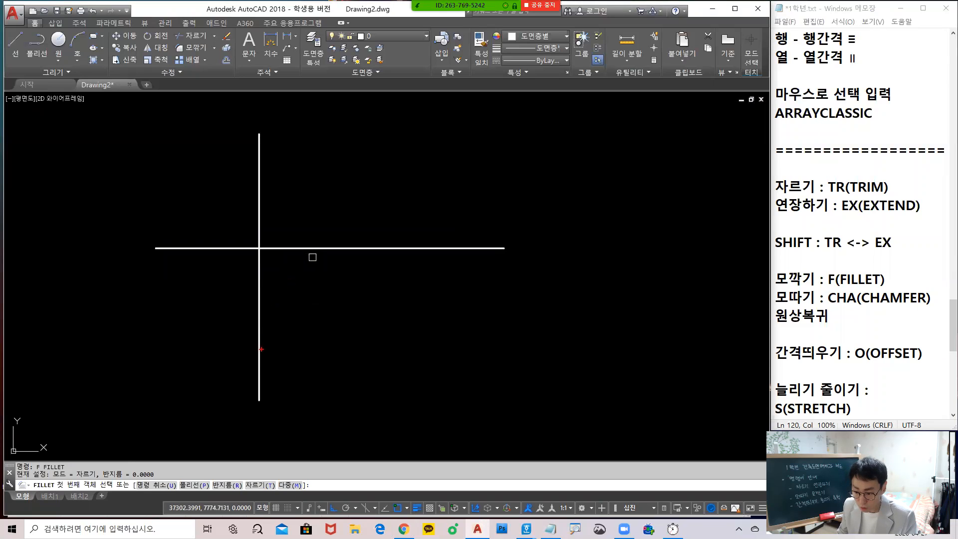
drag(261, 377, 259, 277)
drag(290, 247, 470, 245)
mouse_move(253, 148)
mouse_down()
mouse_move(157, 249)
mouse_move(255, 184)
mouse_up()
key(Escape)
click(259, 282)
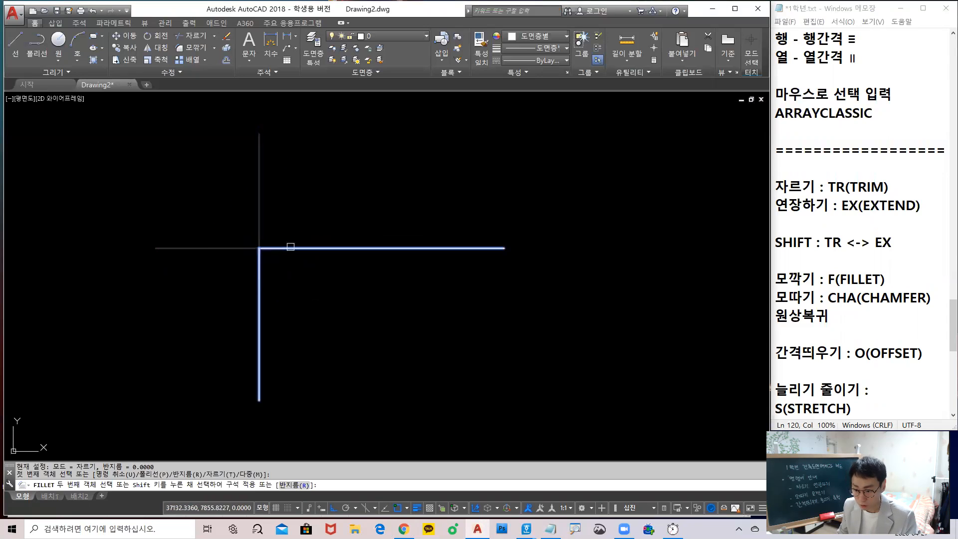
click(289, 248)
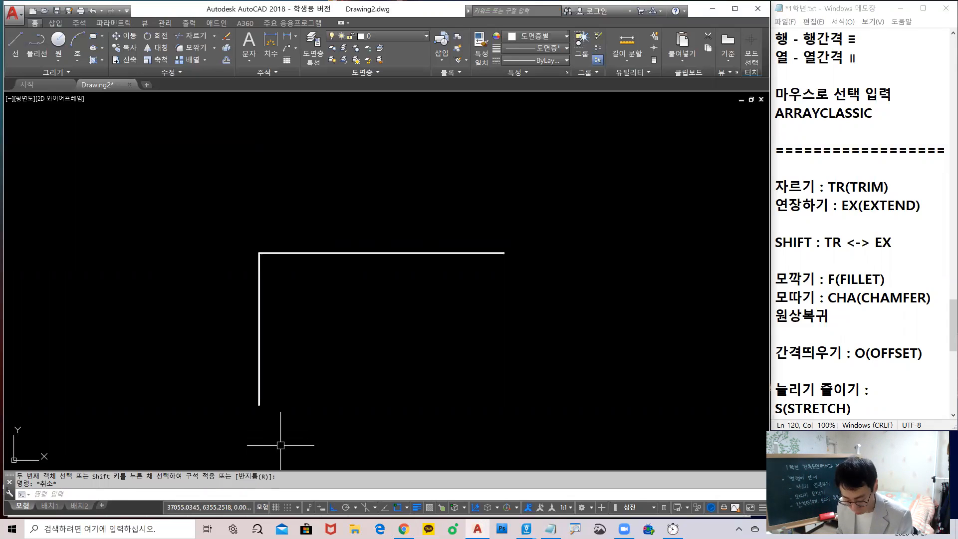
Apply Fillet once more to the corner's two lines, and delete both lines
key(space)
click(258, 318)
click(308, 255)
key(Escape)
click(287, 280)
click(221, 218)
key(Delete)
Draw a new vertical line and a horizontal line crossing it near the middle
text(l)
key(space)
click(290, 171)
click(297, 389)
key(space)
key(space)
key(space)
click(222, 271)
click(498, 271)
key(space)
Fillet the crossing lines into a corner, keeping the lower part of the vertical and the right part of the horizontal
text(f)
key(space)
click(293, 295)
click(334, 267)
Erase the two filleted lines
click(352, 320)
click(279, 265)
text(e)
key(space)
Draw a vertical line and, across its middle, a horizontal line about 3260 units long
text(l)
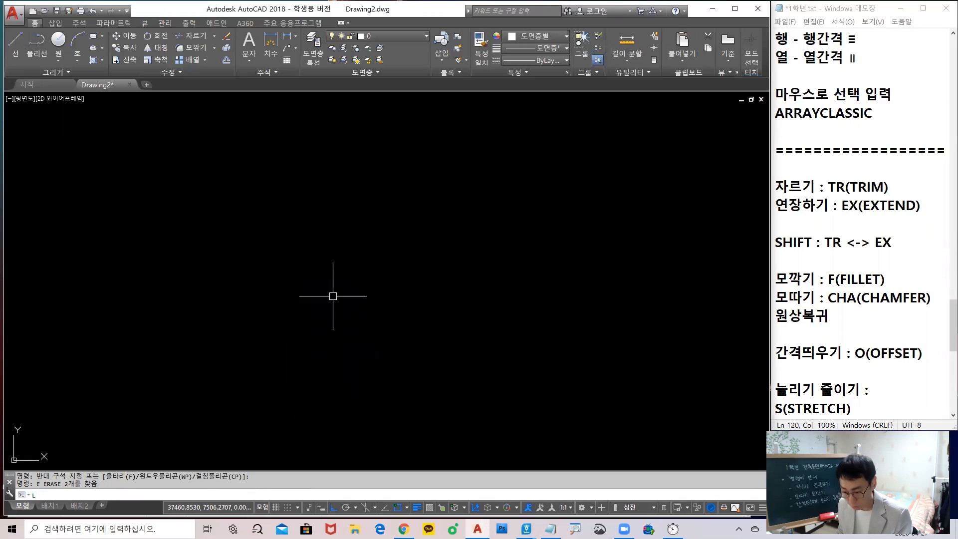
key(space)
click(278, 123)
click(270, 375)
key(space)
key(space)
key(Escape)
click(114, 247)
key(Escape)
text(l)
key(space)
click(95, 242)
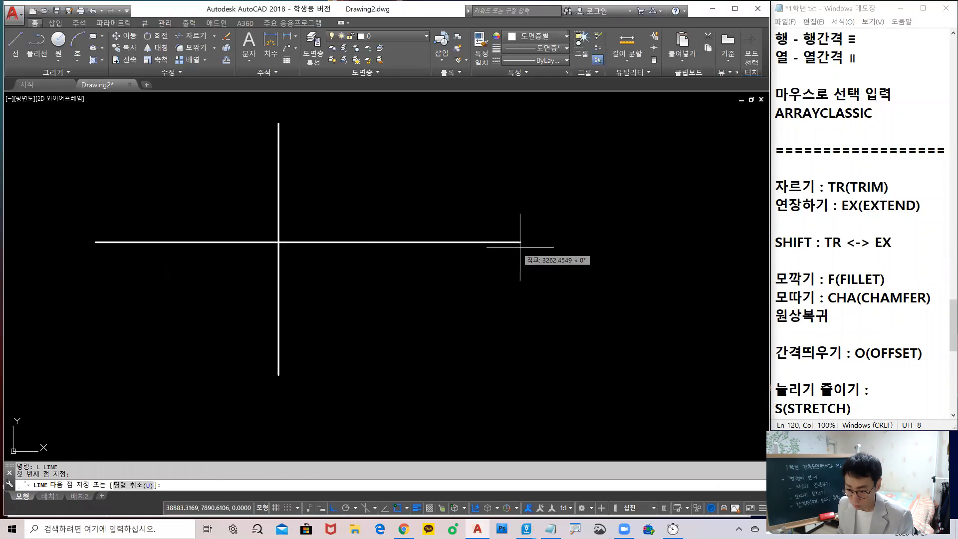
click(520, 246)
key(space)
Chamfer the crossing lines with zero distances, keeping the lower and right arms as a sharp corner
text(CHA)
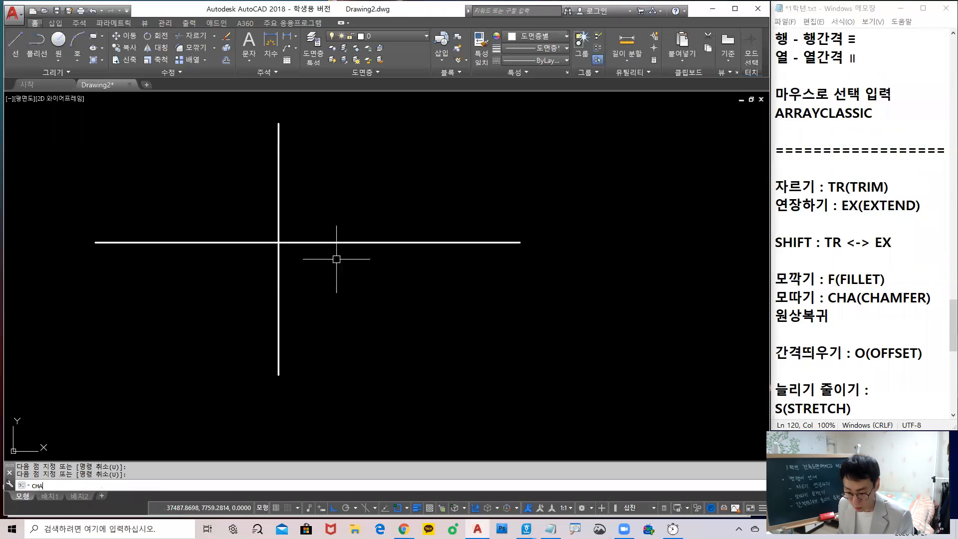
key(space)
click(278, 275)
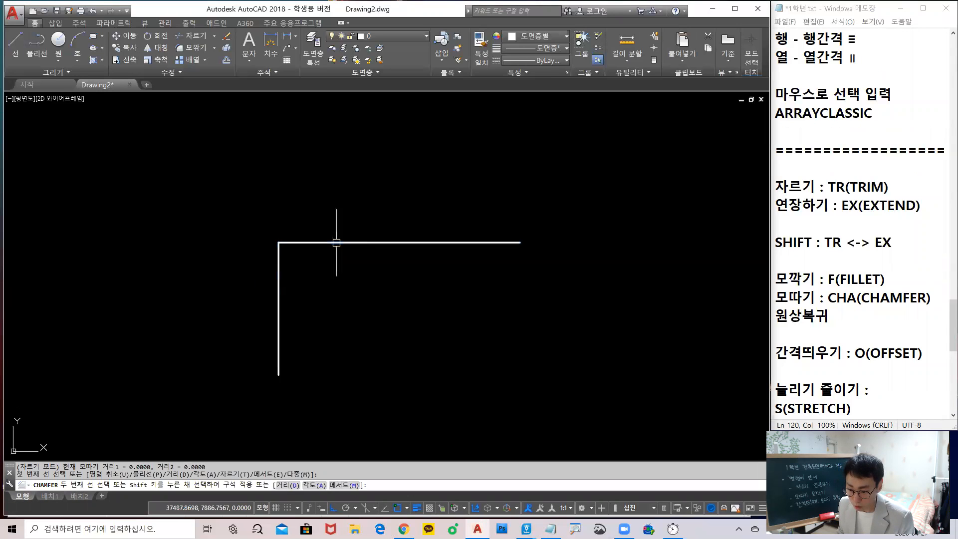
click(336, 243)
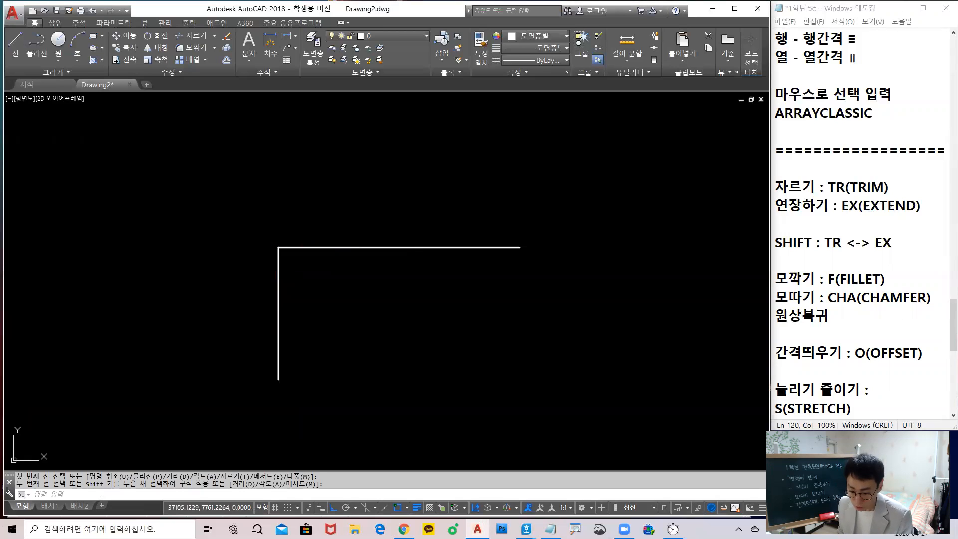
key(Escape)
Fillet the sharp corner between the vertical and horizontal lines with a radius of 100
middle_drag(341, 321, 330, 262)
text(f)
key(space)
scroll(281, 228, up, 4)
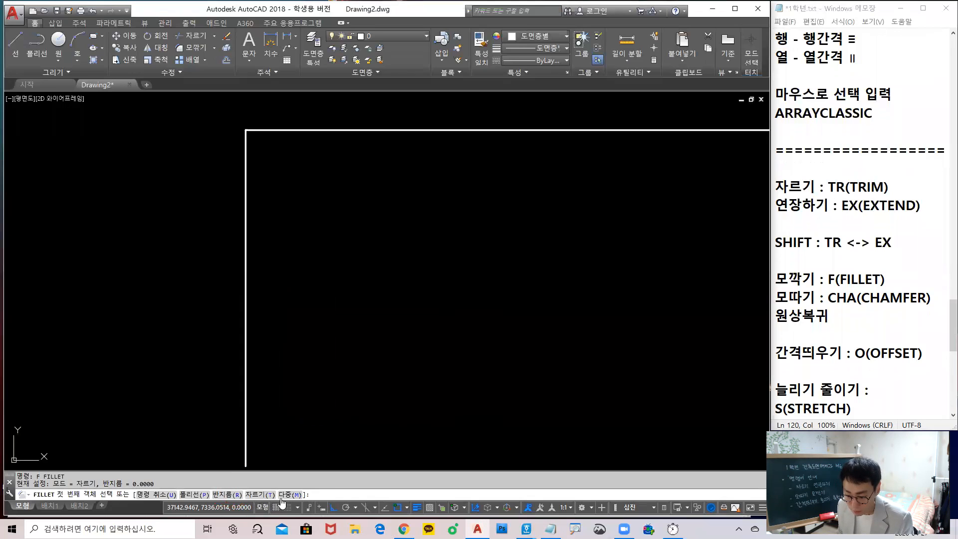
key(Return)
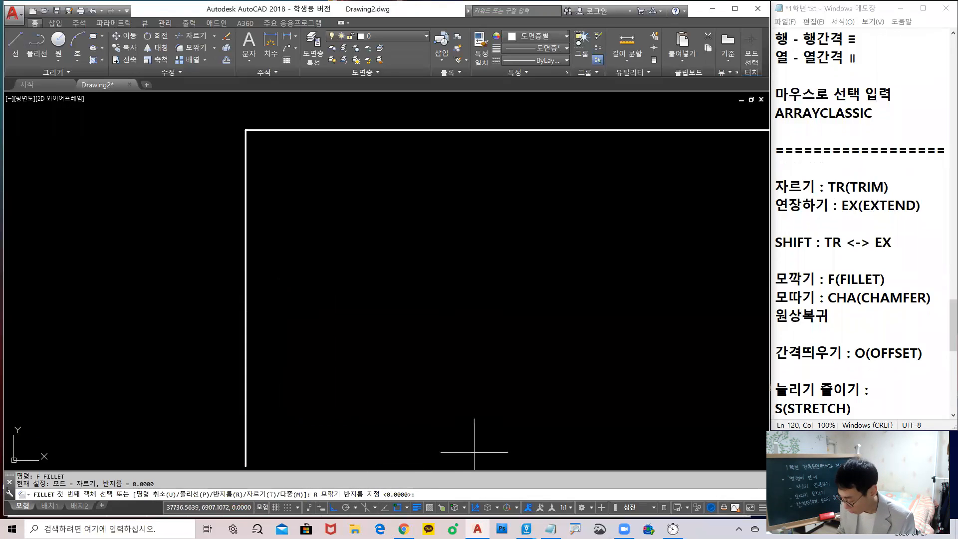
key(Return)
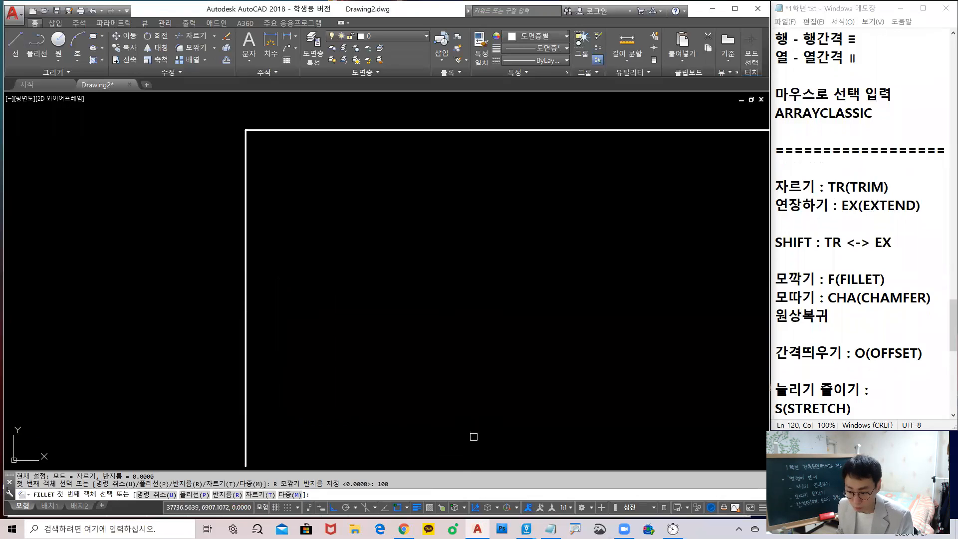
click(246, 229)
click(402, 131)
click(403, 131)
middle_drag(256, 174, 336, 261)
scroll(349, 220, up, 2)
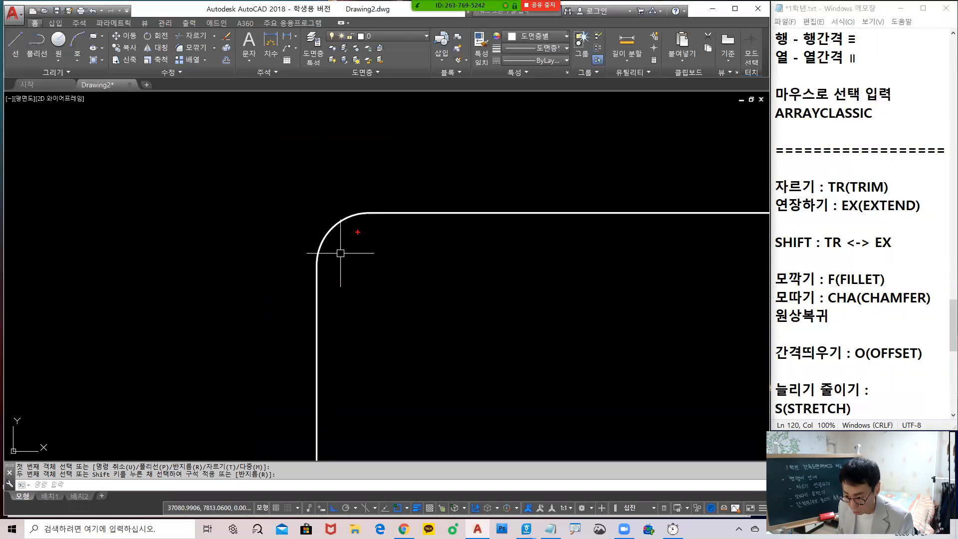
drag(371, 219, 381, 271)
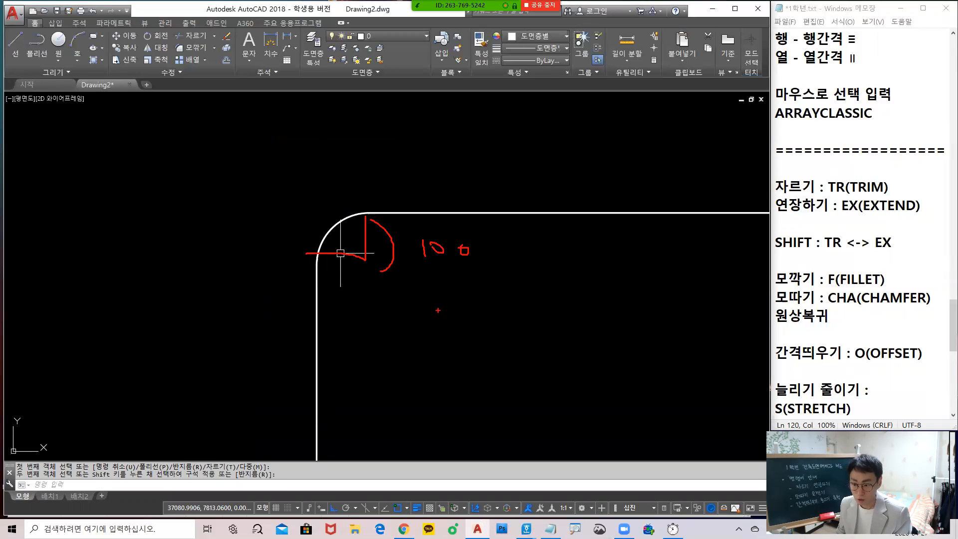
key(Escape)
Draw a vertical line above the filleted corner and a separate horizontal line starting just right of its upper end
scroll(429, 292, down, 6)
middle_drag(479, 310, 388, 421)
mouse_move(383, 337)
middle_down()
mouse_move(442, 276)
mouse_move(418, 308)
middle_up()
scroll(413, 273, up, 3)
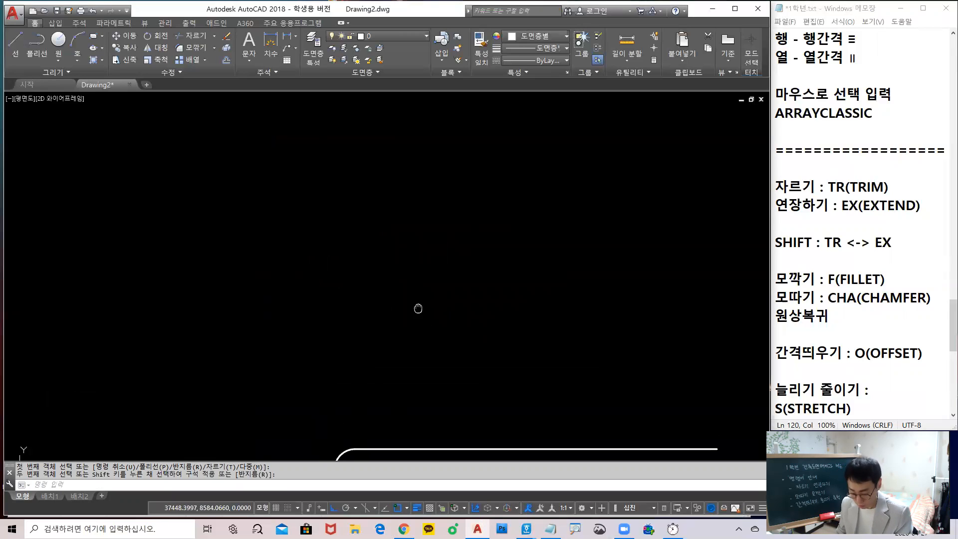
key(Escape)
click(369, 178)
key(Escape)
text(l)
key(space)
click(356, 215)
click(362, 398)
key(space)
key(space)
click(377, 229)
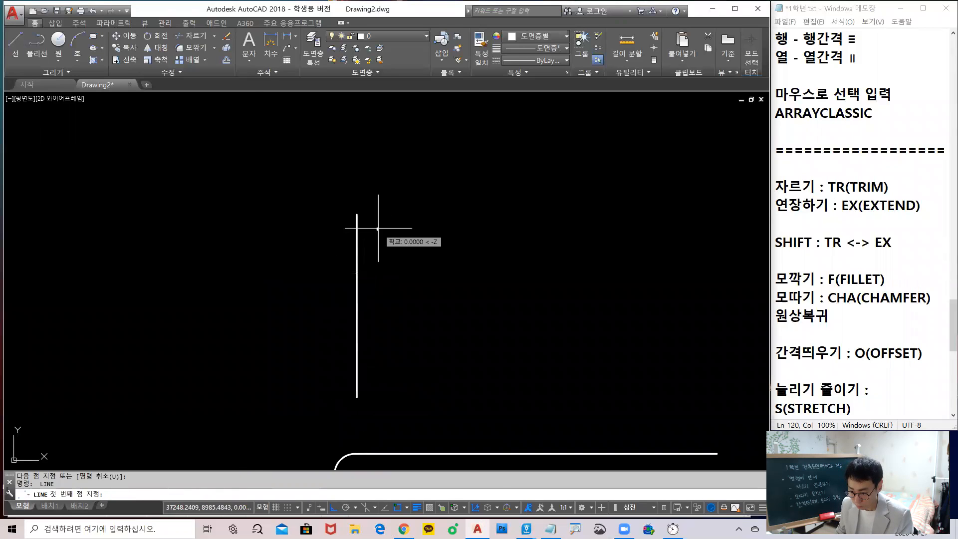
click(542, 229)
key(space)
text(f)
key(space)
click(356, 275)
key(Escape)
middle_drag(389, 273, 344, 227)
text(c)
key(Escape)
Chamfer the new vertical and horizontal lines with zero distances into a sharp corner
text(cha)
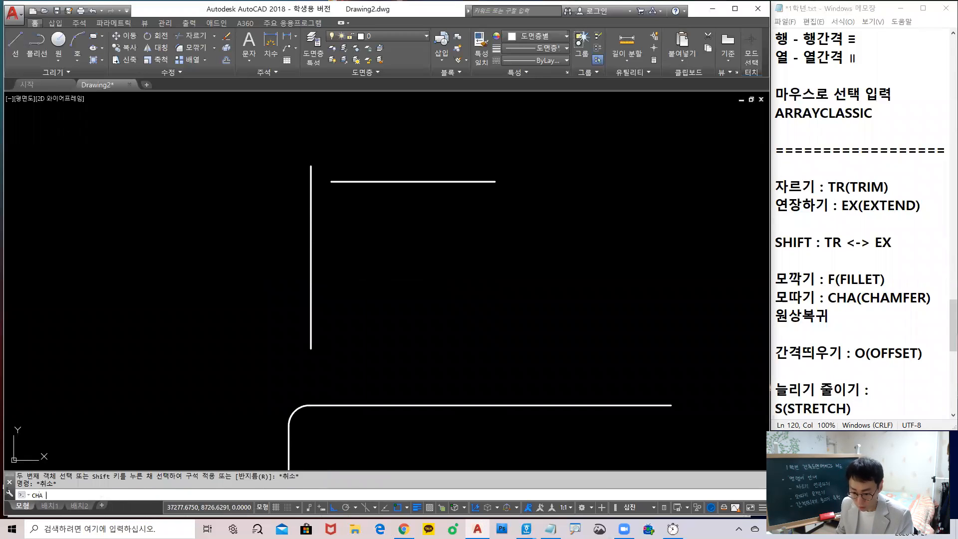
key(space)
click(310, 239)
click(381, 181)
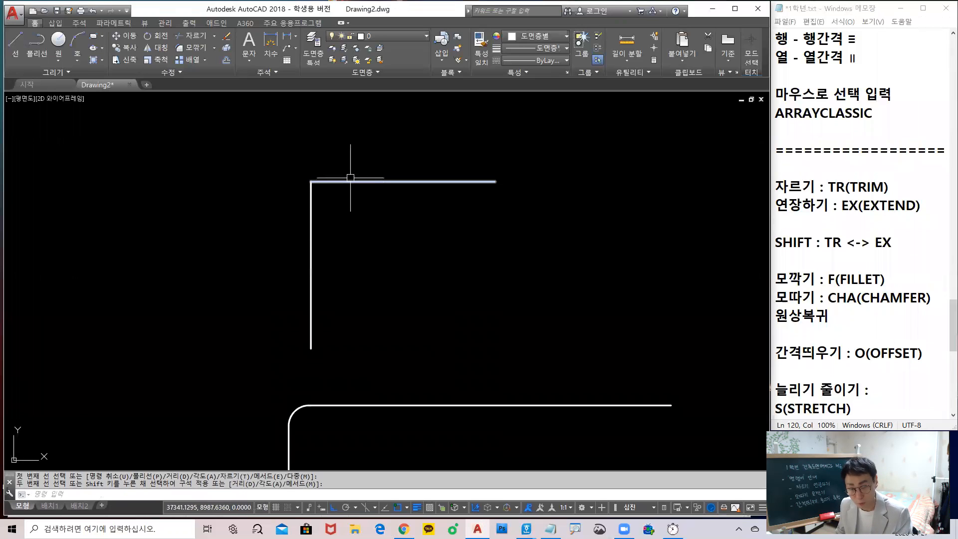
Chamfer the upper corner with a first distance of 600 on the horizontal line and a second distance of 300 on the vertical line
text(CHA)
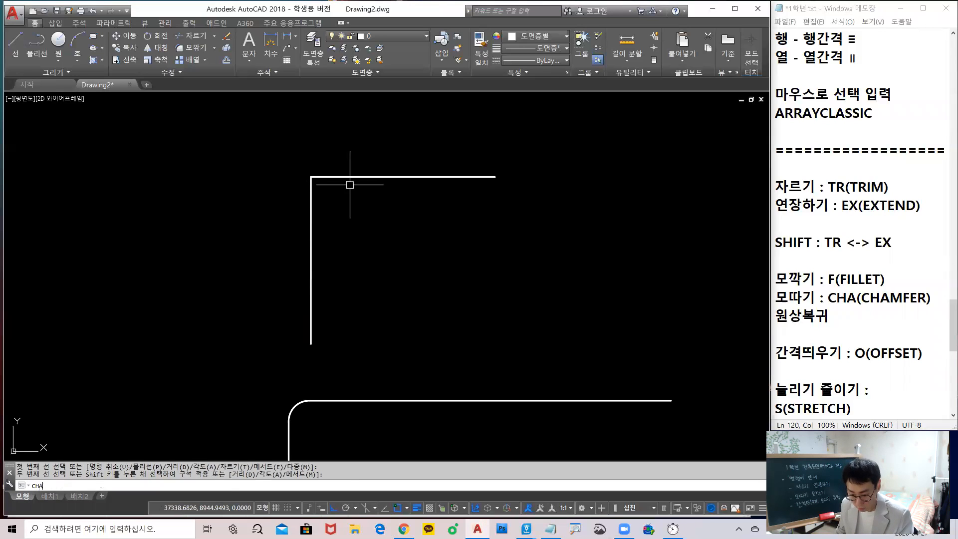
key(space)
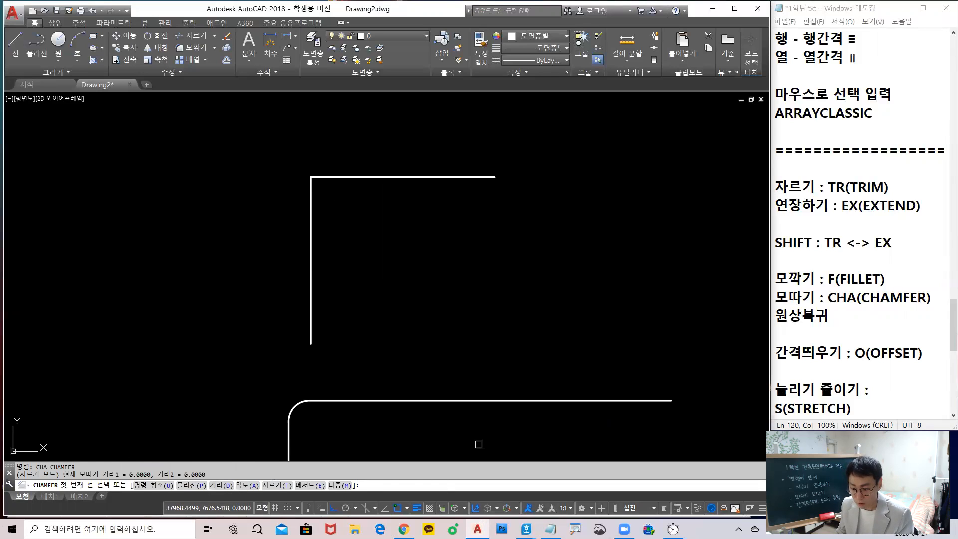
text(d)
key(space)
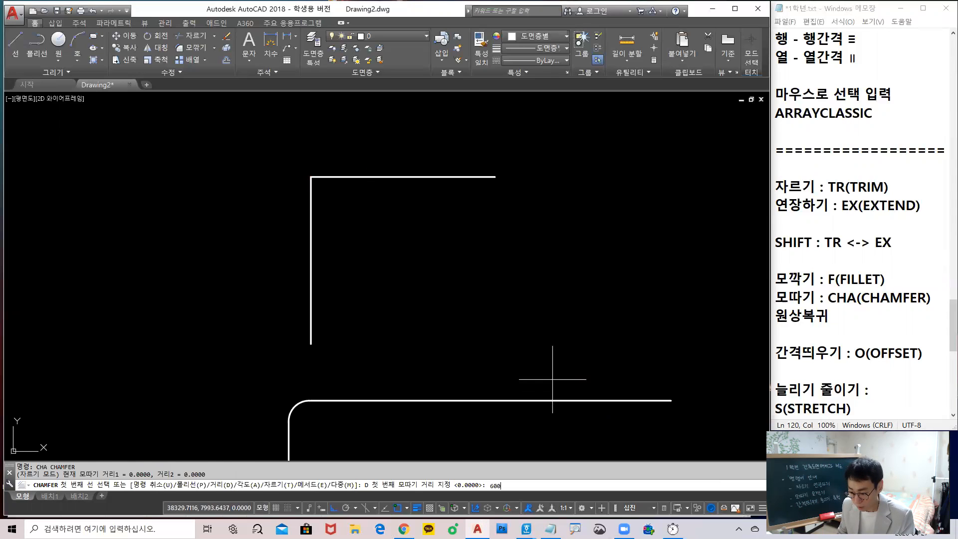
key(Return)
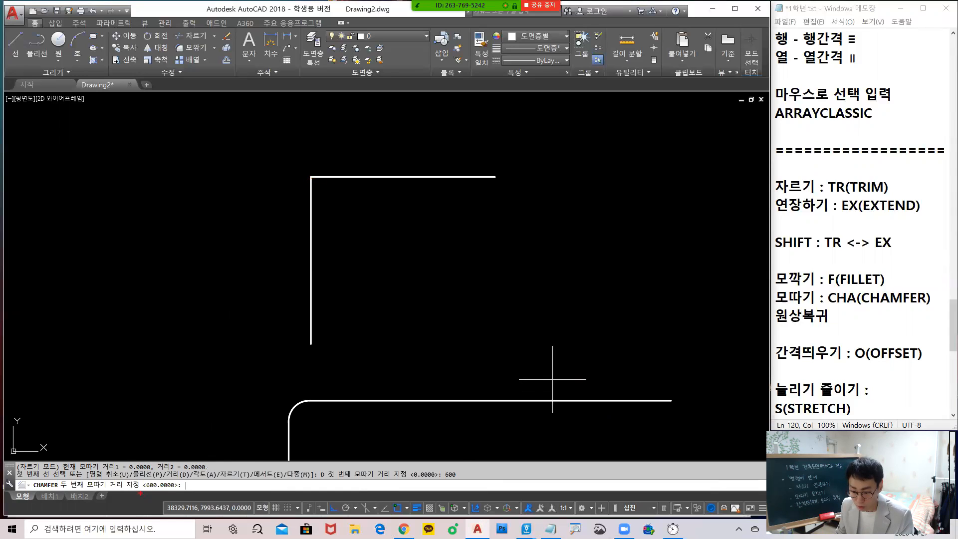
drag(448, 481, 453, 485)
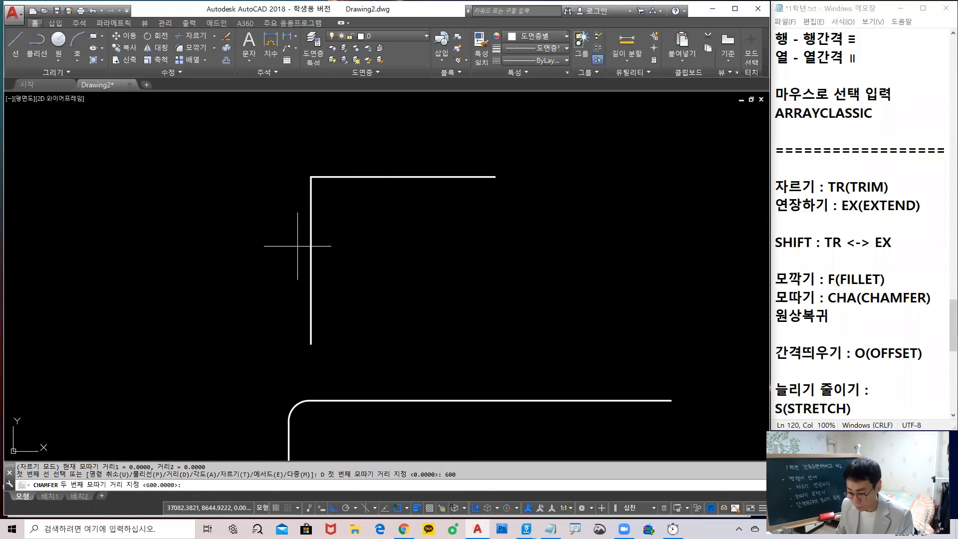
key(Return)
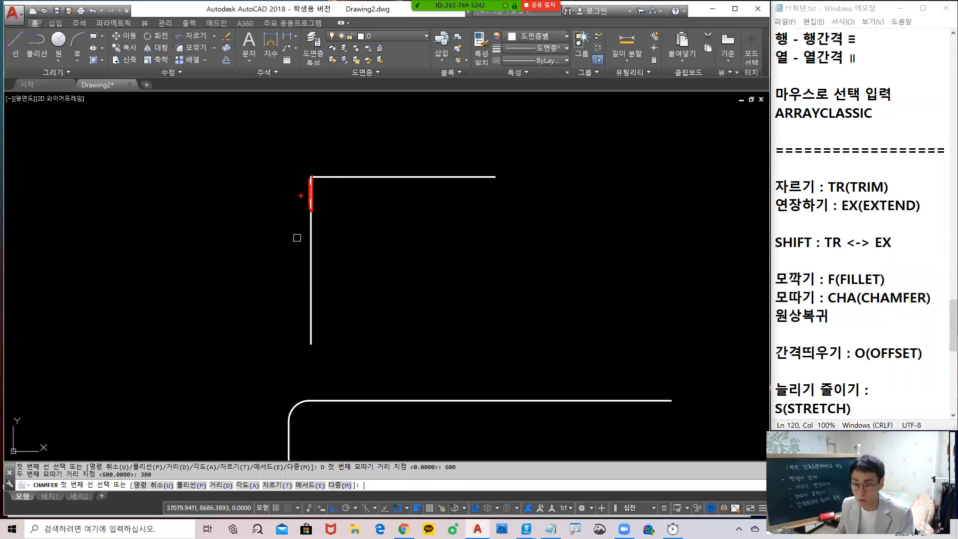
click(335, 179)
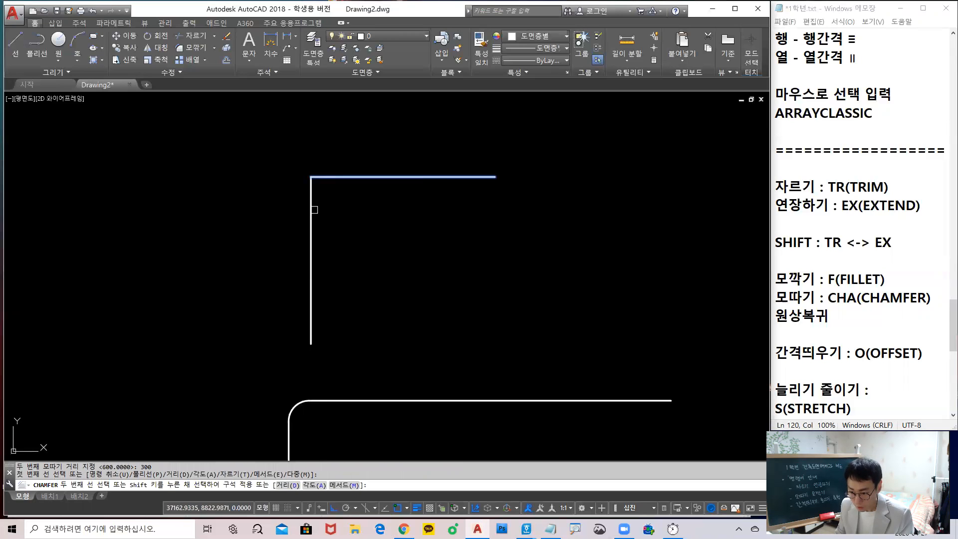
click(313, 261)
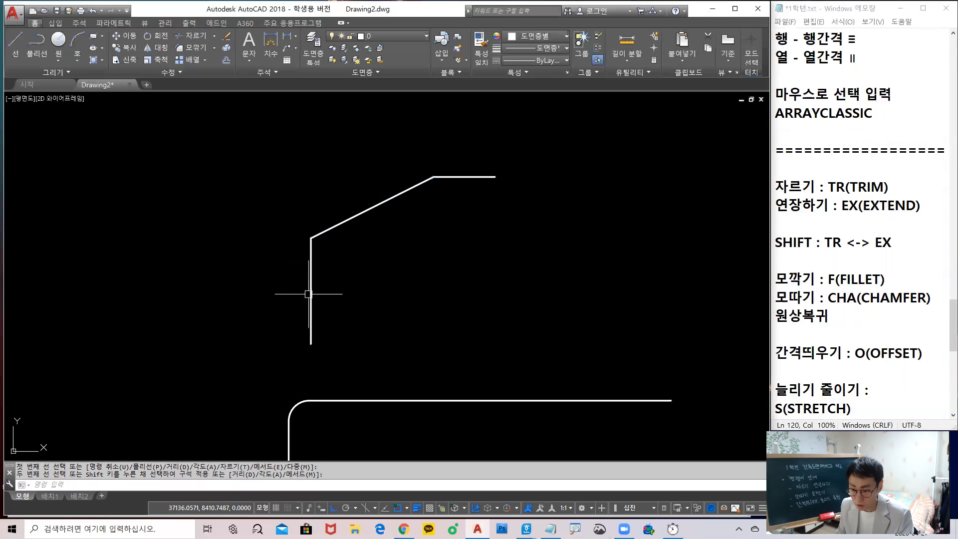
Erase the sloped chamfer segment between the upper vertical and horizontal lines
key(Escape)
click(342, 222)
text(e)
key(Return)
text(f)
key(Return)
key(Escape)
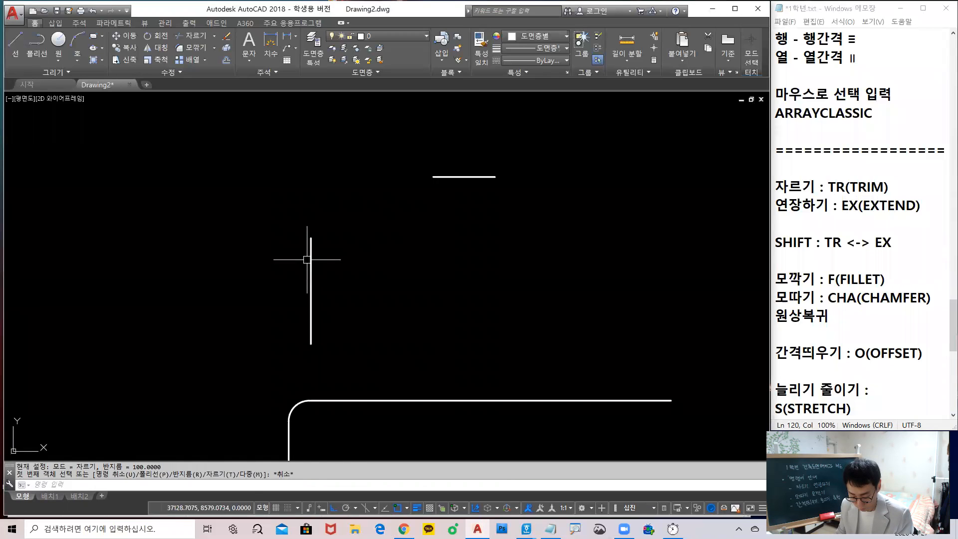
Set the fillet radius to 0 and try to fillet the separated vertical and horizontal lines
text(f)
key(Return)
text(R)
key(Return)
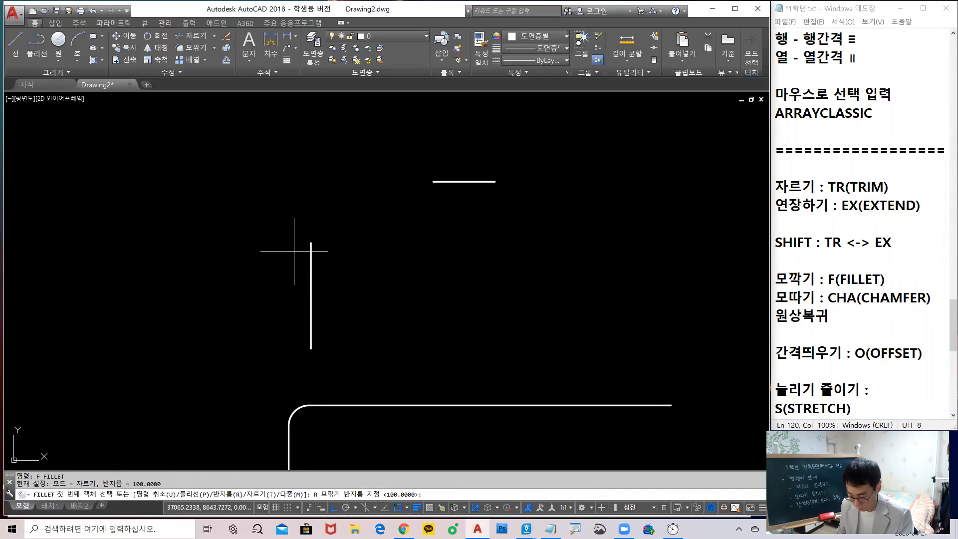
text(0)
key(Return)
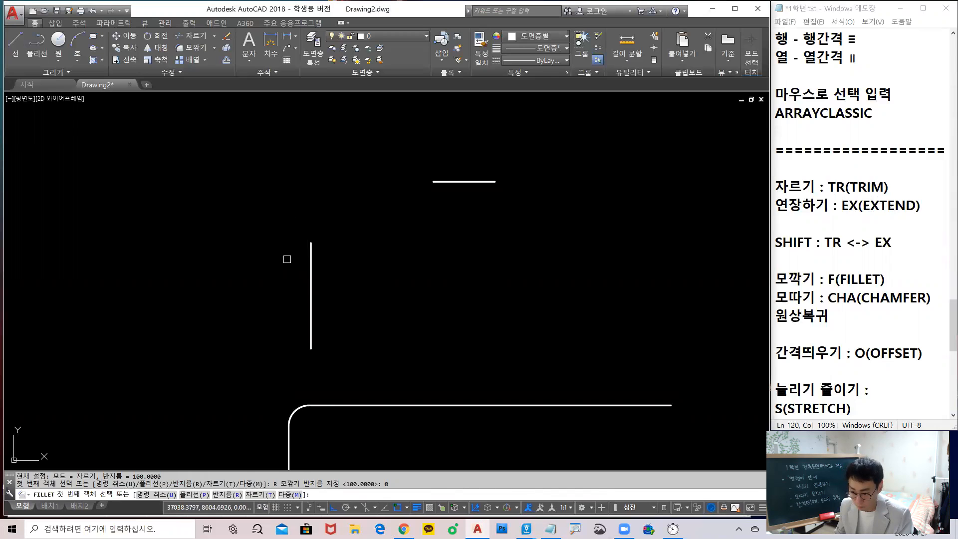
click(312, 268)
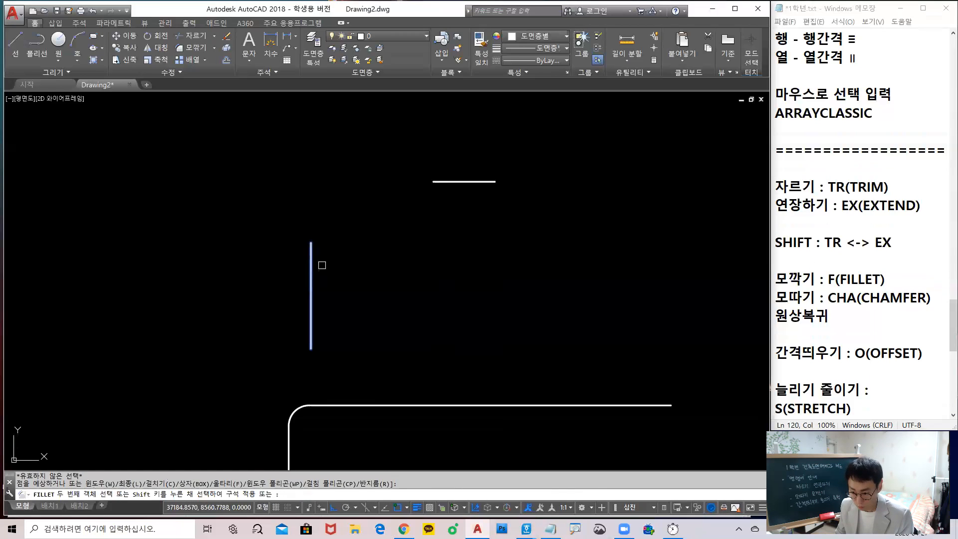
click(310, 256)
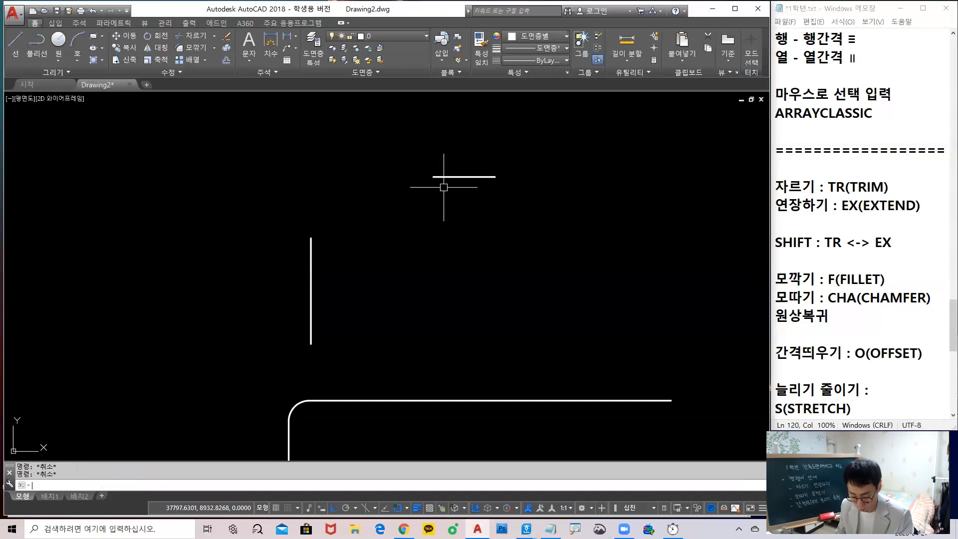
Undo the fillet attempts, the erased segment and the 600 by 300 chamfer
key(Escape)
text(u)
key(Return)
text(u)
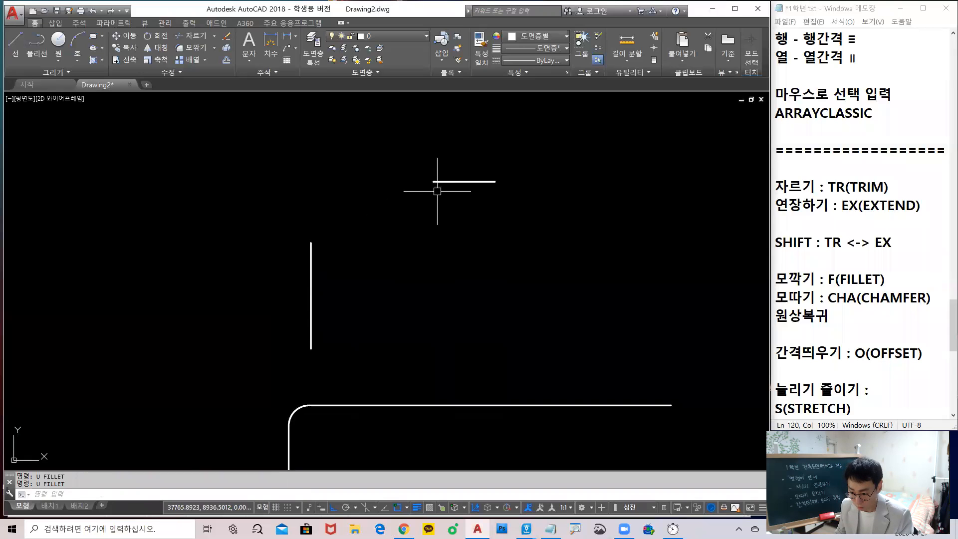
key(Return)
text(u)
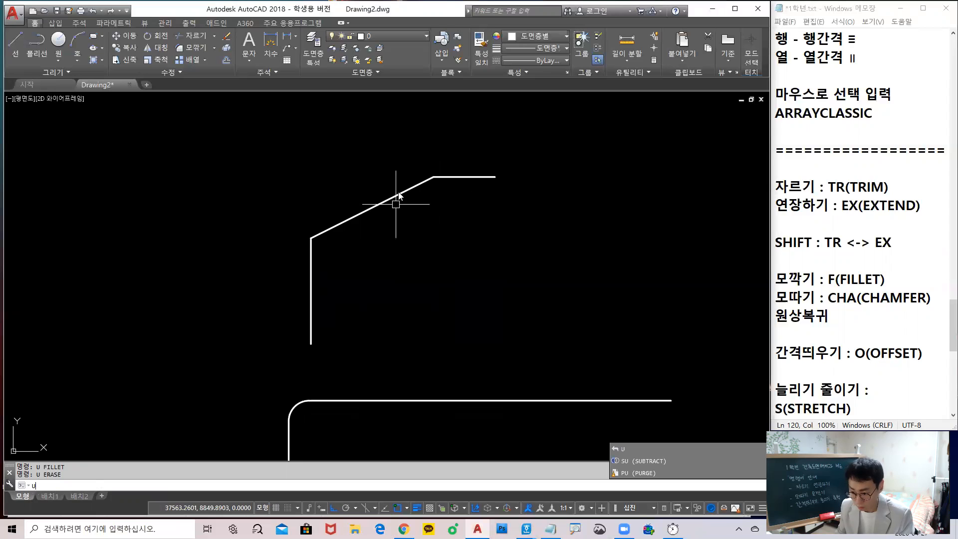
key(Return)
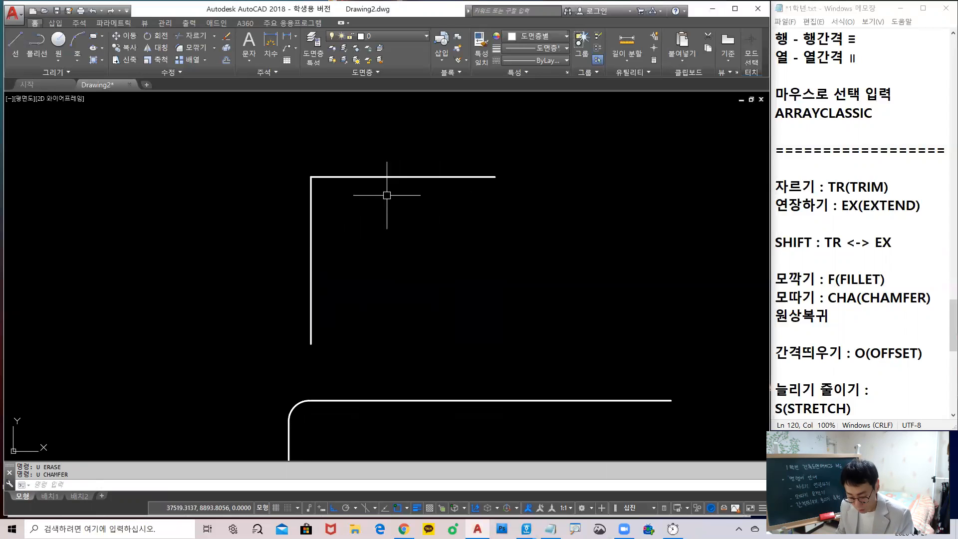
Chamfer the upper corner with a first distance of 600 on the vertical line and a second distance of 300 on the horizontal line
text(cha)
key(Return)
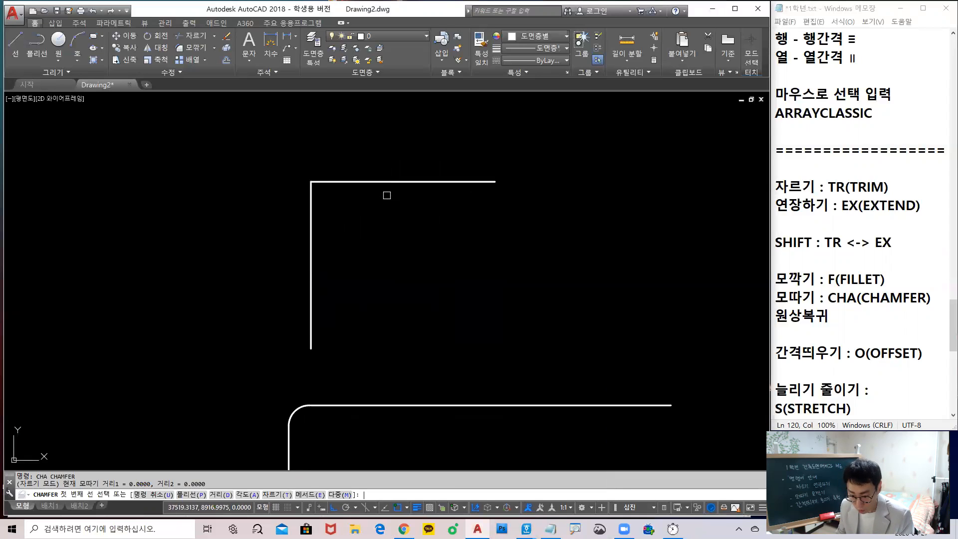
text(f)
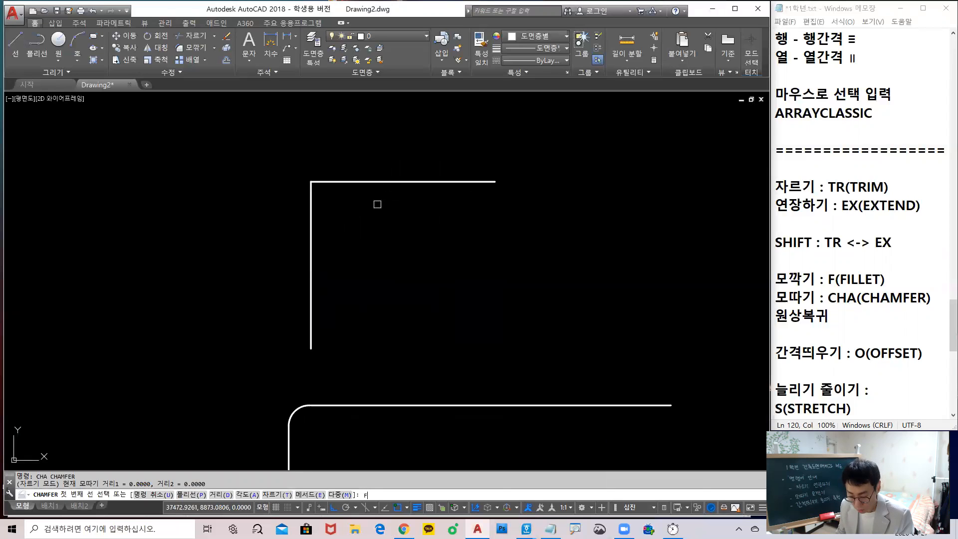
text(d)
key(Return)
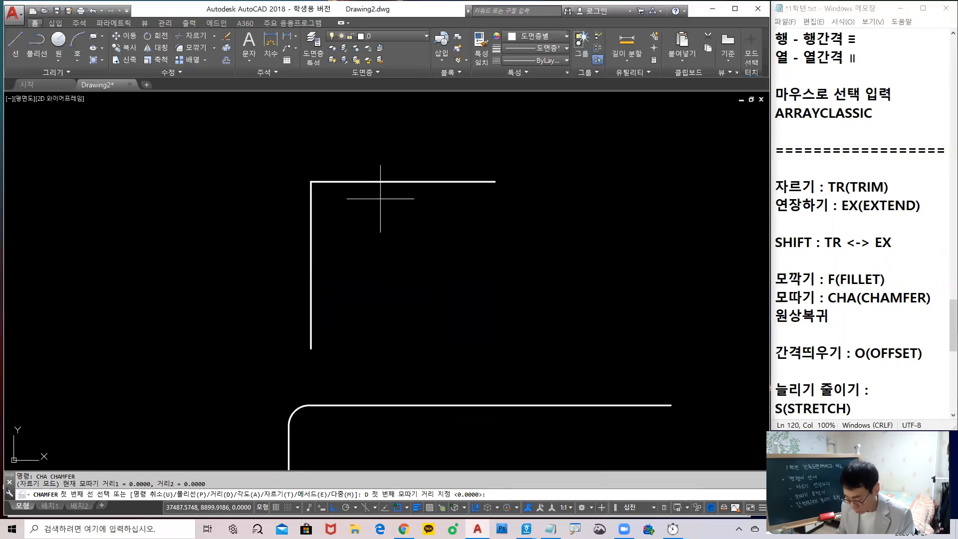
text(600)
key(Return)
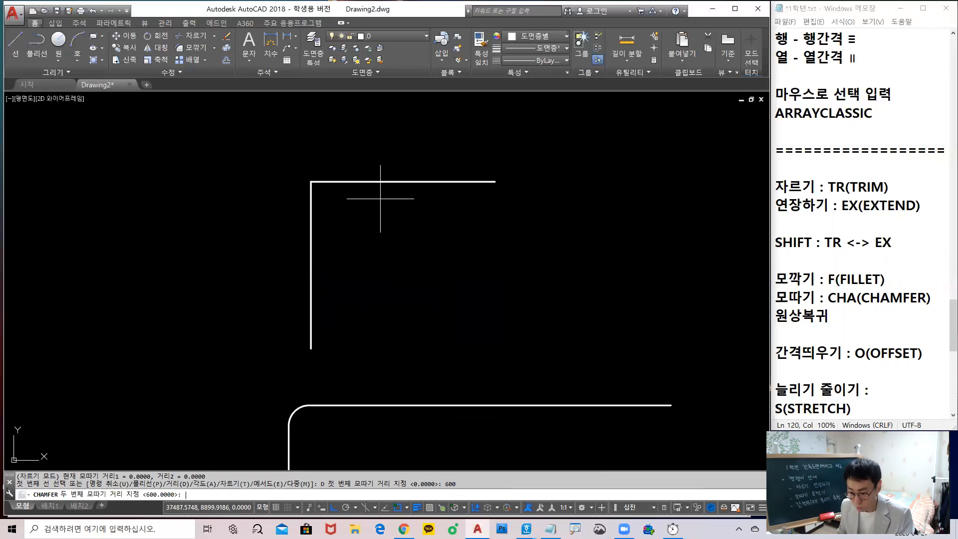
text(300)
key(Return)
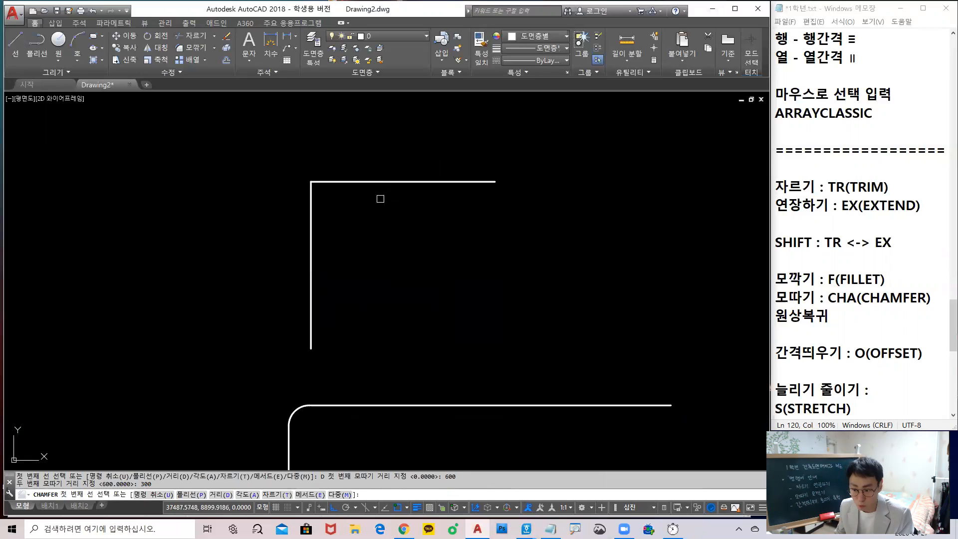
click(311, 218)
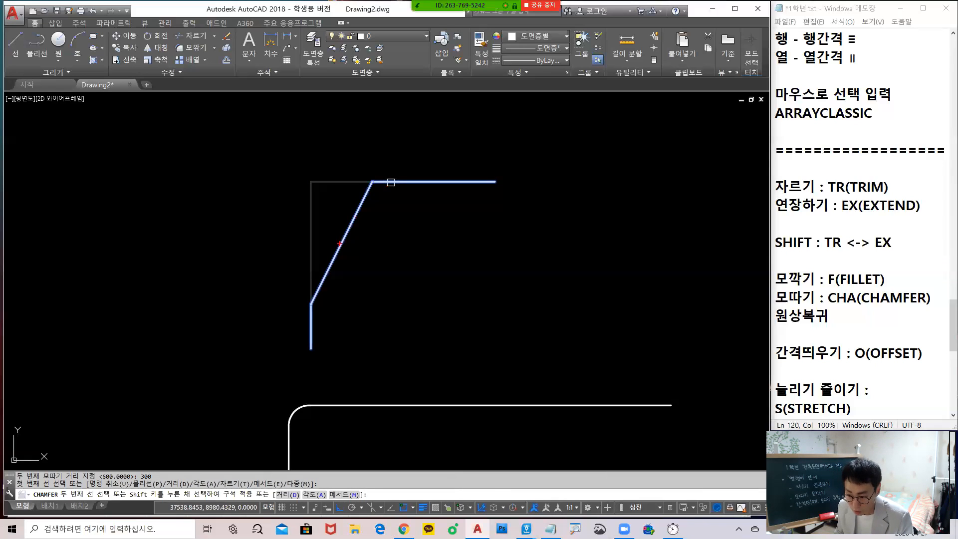
drag(310, 210, 295, 296)
drag(264, 233, 215, 292)
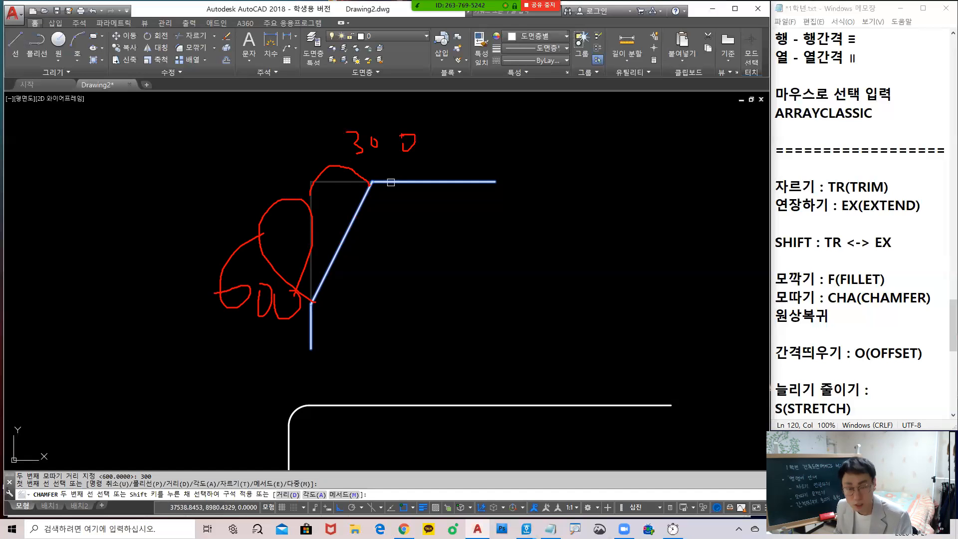
key(Escape)
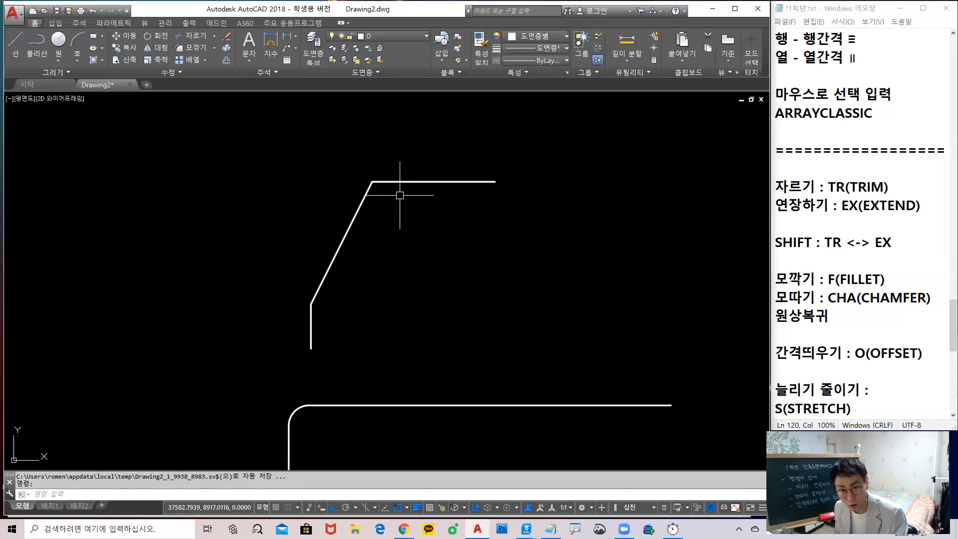
scroll(402, 194, down, 3)
scroll(412, 233, up, 6)
scroll(392, 268, down, 3)
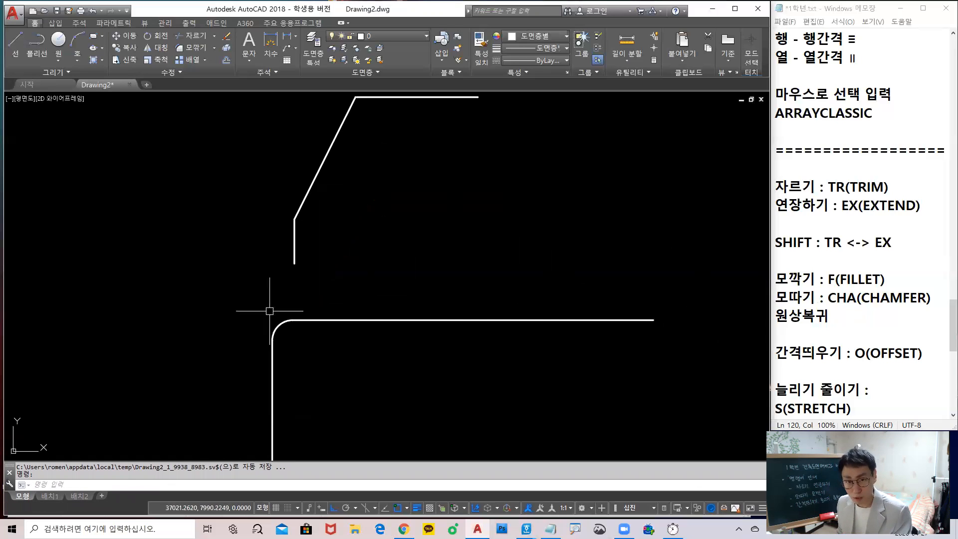
scroll(289, 327, down, 2)
middle_drag(289, 328, 286, 232)
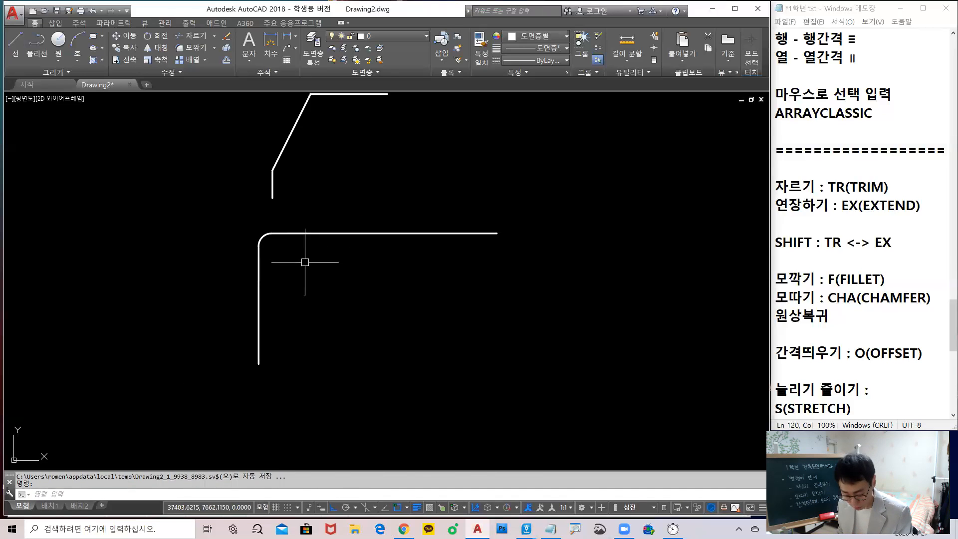
Start Fillet to check its current radius setting, and leave the command without filleting anything
text(f)
key(Return)
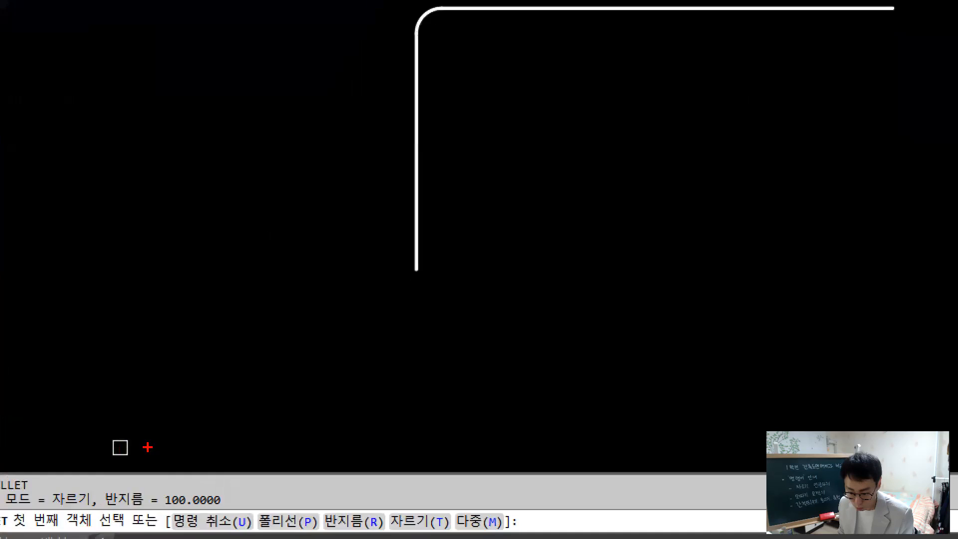
mouse_move(356, 433)
mouse_down()
mouse_move(279, 439)
mouse_move(356, 349)
mouse_move(260, 438)
mouse_up()
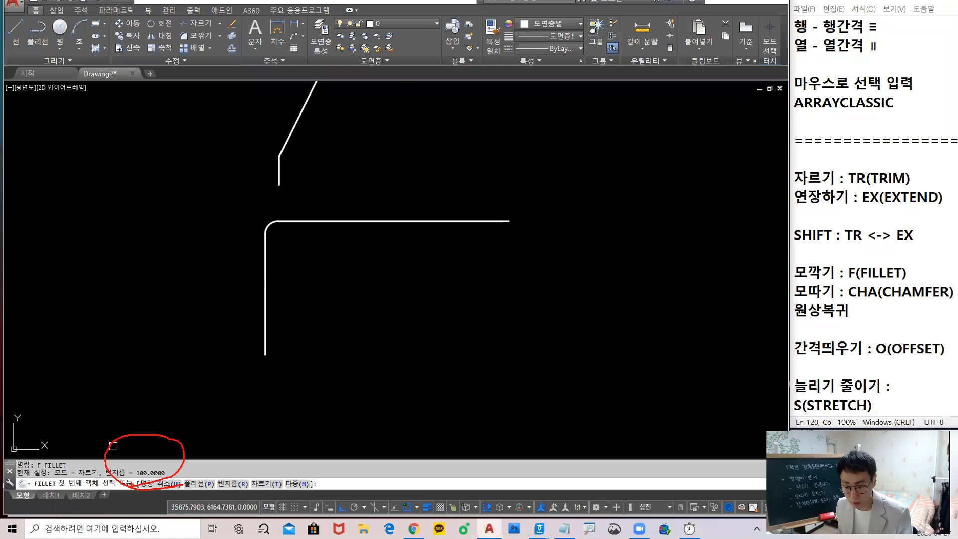
scroll(289, 363, down, 3)
key(Escape)
key(Escape)
Draw a horizontal line and a vertical line crossing it near its left end, beside the existing shapes
text(l)
key(space)
click(586, 276)
click(443, 257)
key(space)
key(space)
click(469, 210)
click(466, 420)
key(space)
mouse_move(487, 321)
middle_down()
mouse_move(473, 304)
mouse_move(402, 288)
middle_up()
scroll(410, 247, up, 4)
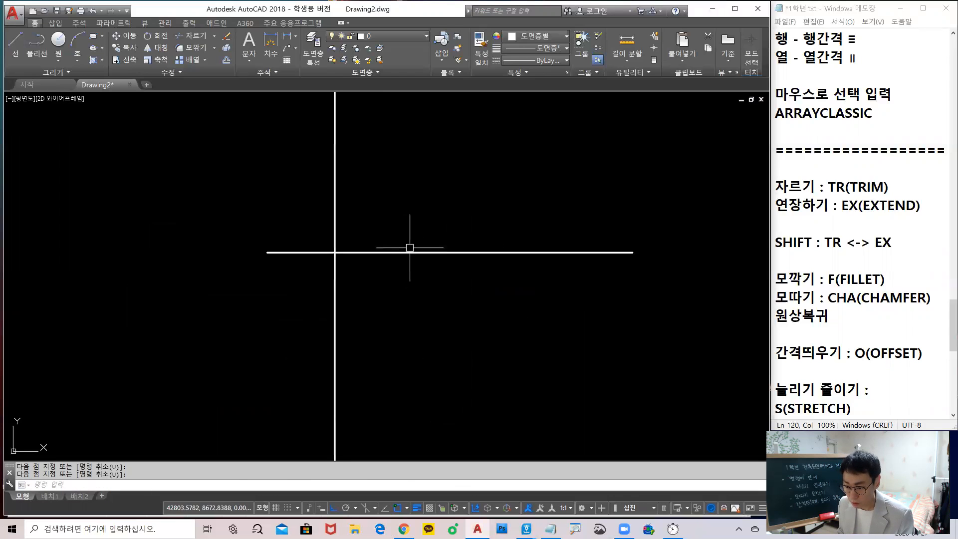
Fillet the new vertical and horizontal lines with the current radius of 100, keeping the lower and right-hand portions
key(space)
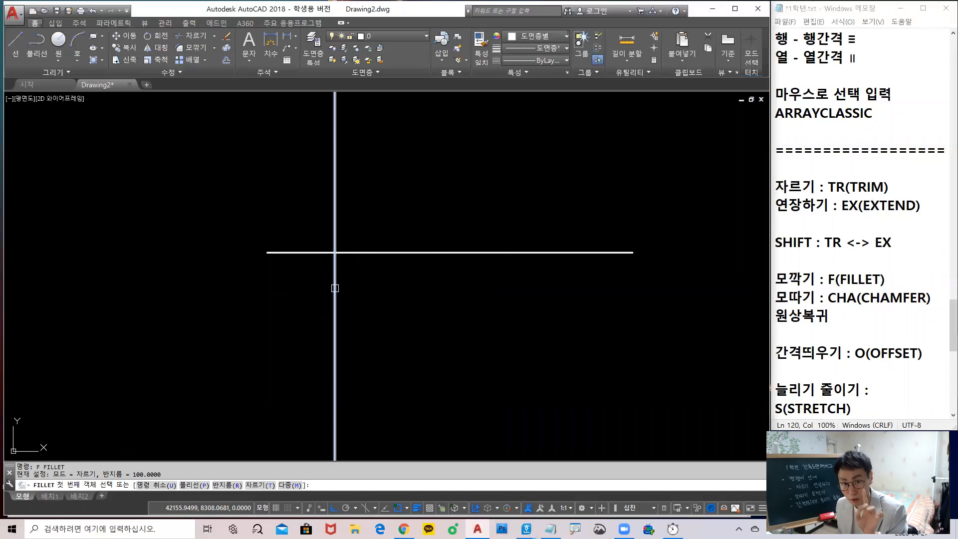
click(334, 288)
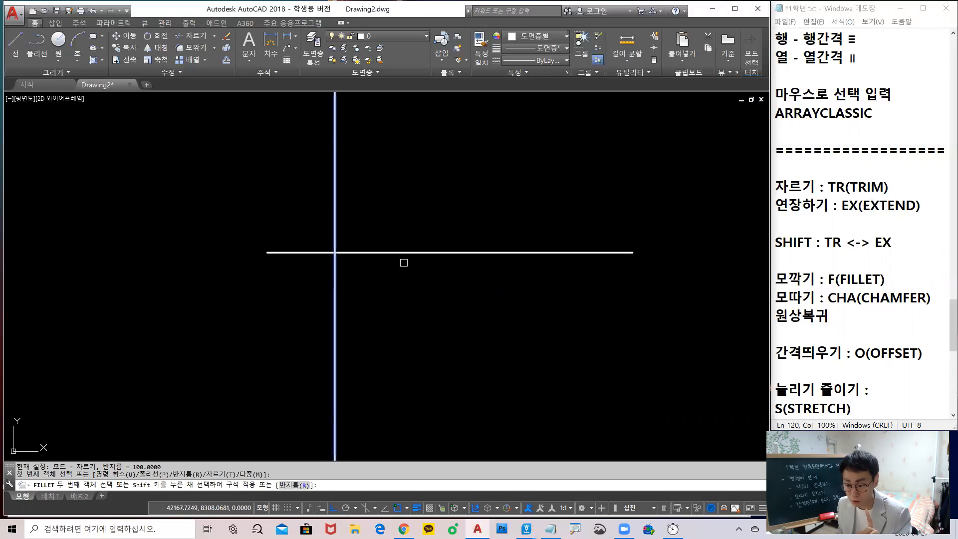
click(402, 253)
scroll(290, 256, up, 5)
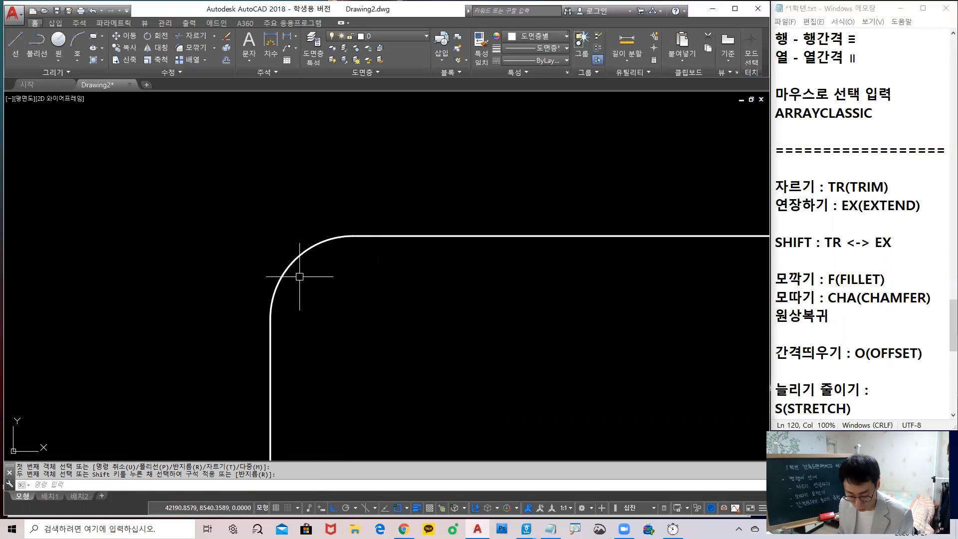
Set the fillet radius to 0 and fillet the vertical and horizontal lines into a sharp corner
text(F)
key(space)
text(R)
key(space)
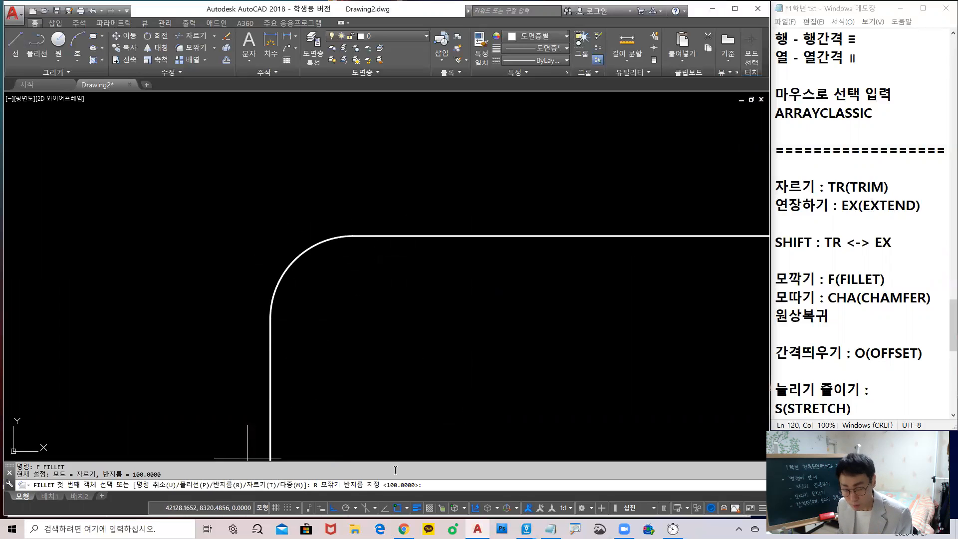
key(space)
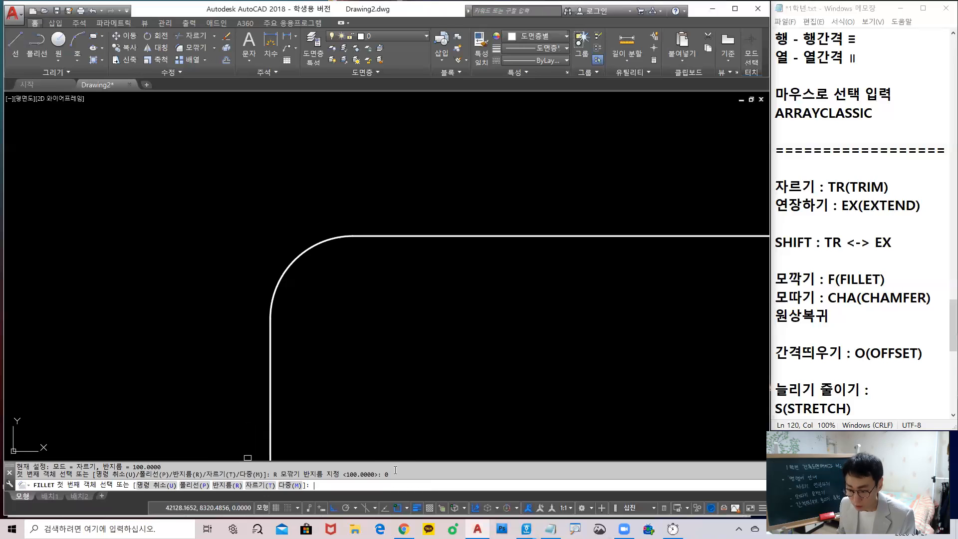
click(270, 379)
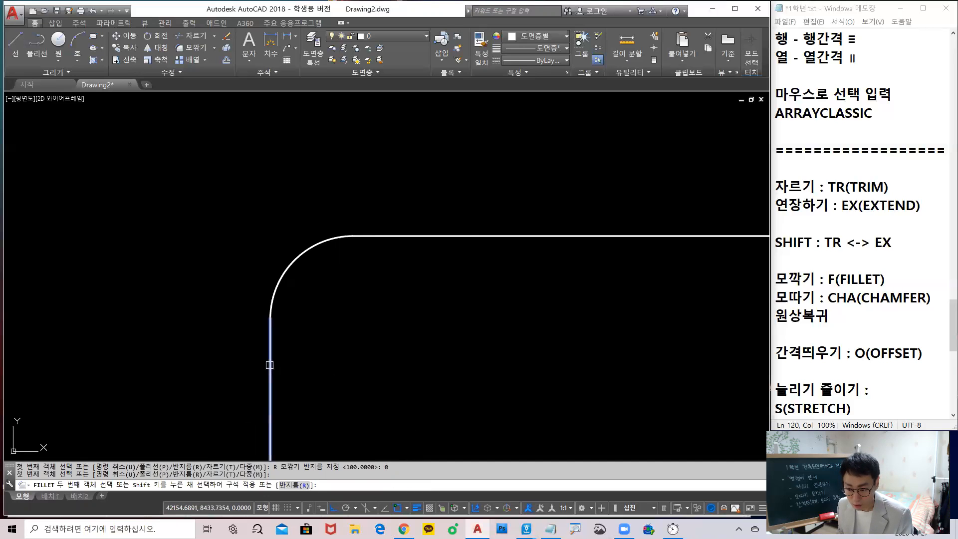
click(481, 235)
key(space)
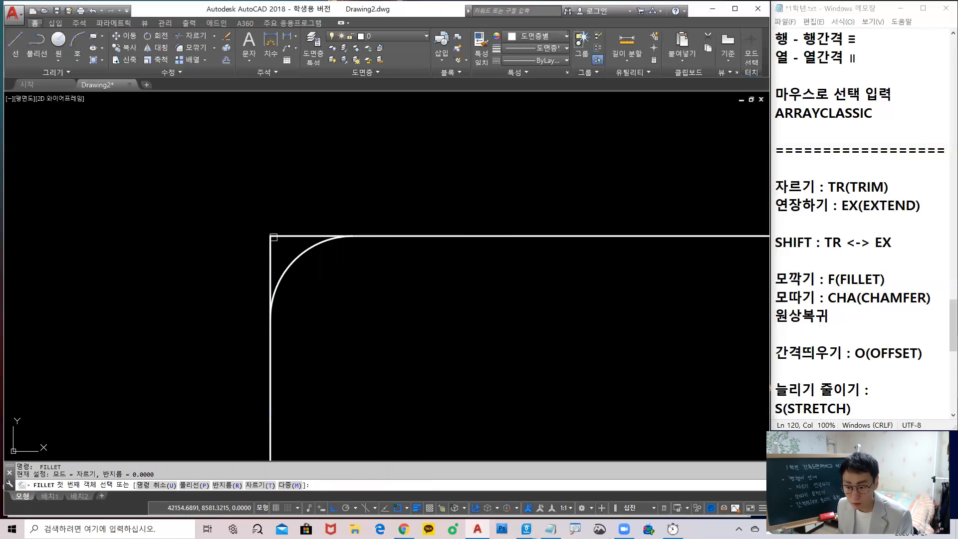
key(Escape)
Erase the leftover fillet arc inside the sharp corner
scroll(249, 249, up, 4)
click(401, 307)
click(332, 251)
text(e)
key(space)
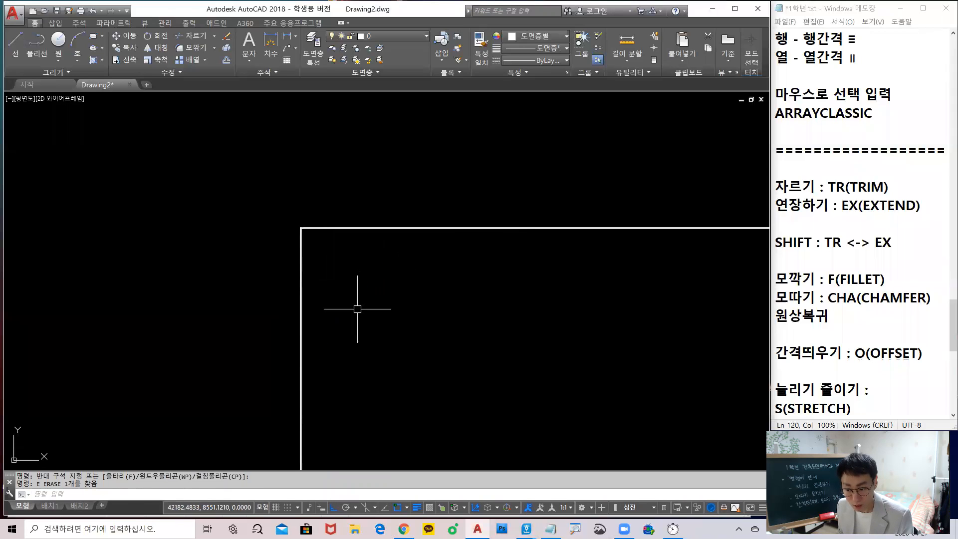
Examine the rounded corner and the sloped chamfer of the two earlier shapes
scroll(358, 309, down, 3)
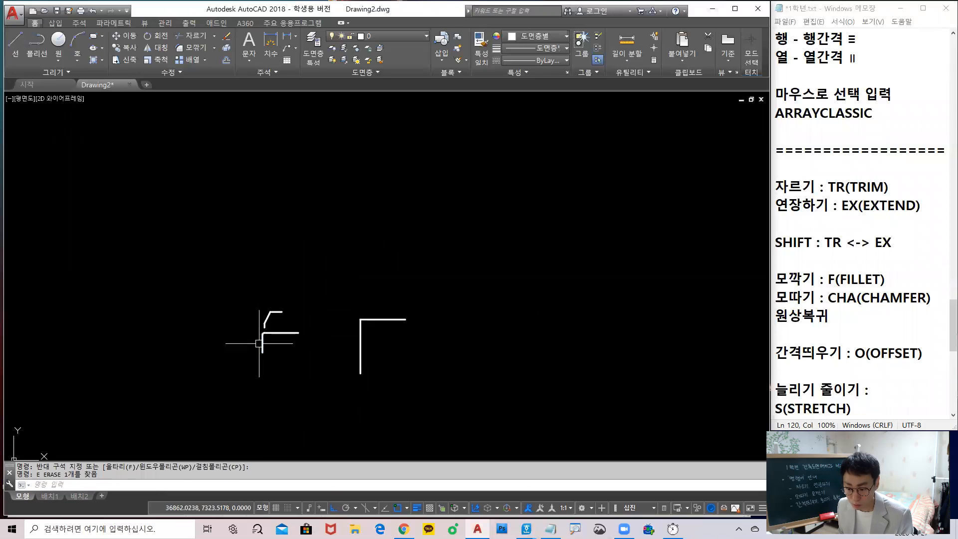
scroll(259, 343, up, 4)
scroll(259, 328, up, 8)
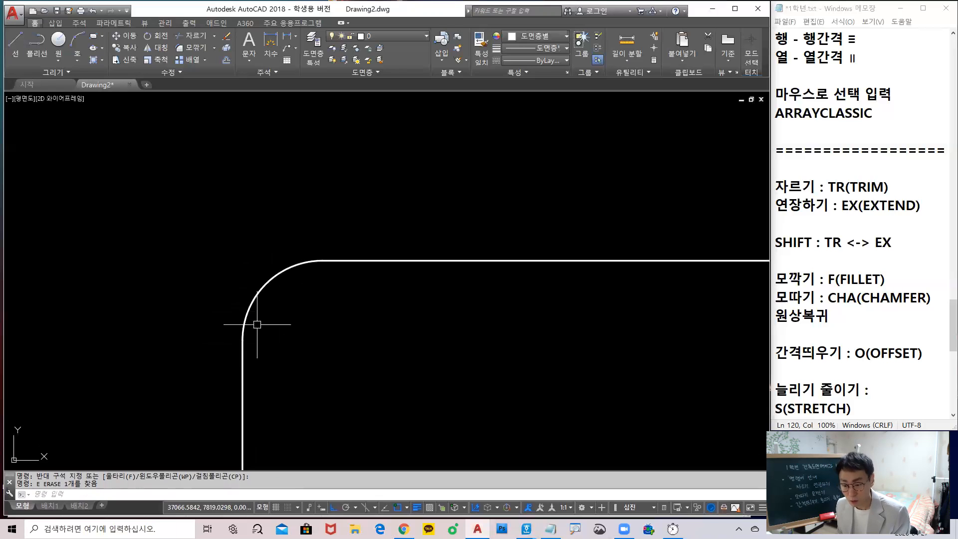
scroll(351, 241, down, 4)
middle_drag(384, 128, 352, 312)
scroll(352, 311, up, 2)
middle_drag(352, 296, 323, 218)
scroll(342, 268, down, 1)
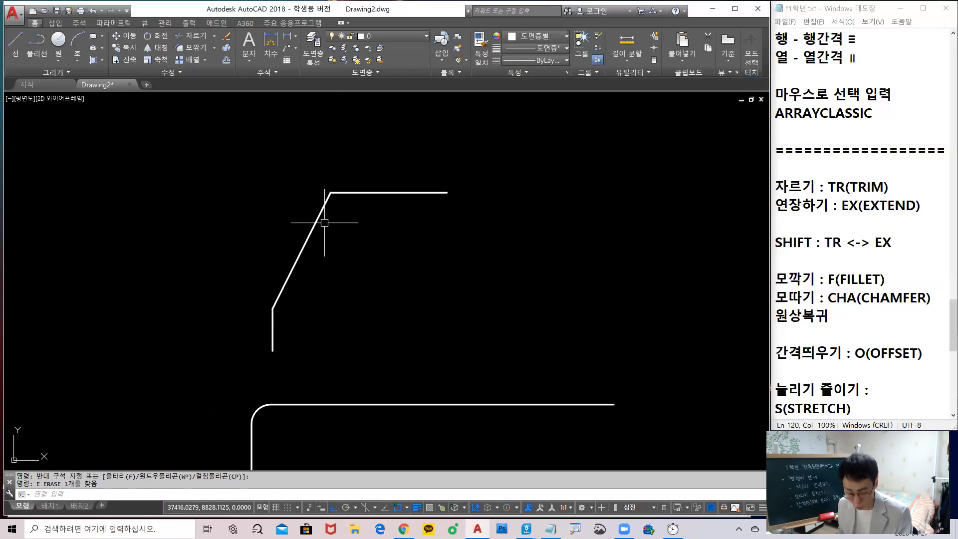
Set both the first and second chamfer distances to 0, leaving the command without chamfering any lines
text(cha)
key(Return)
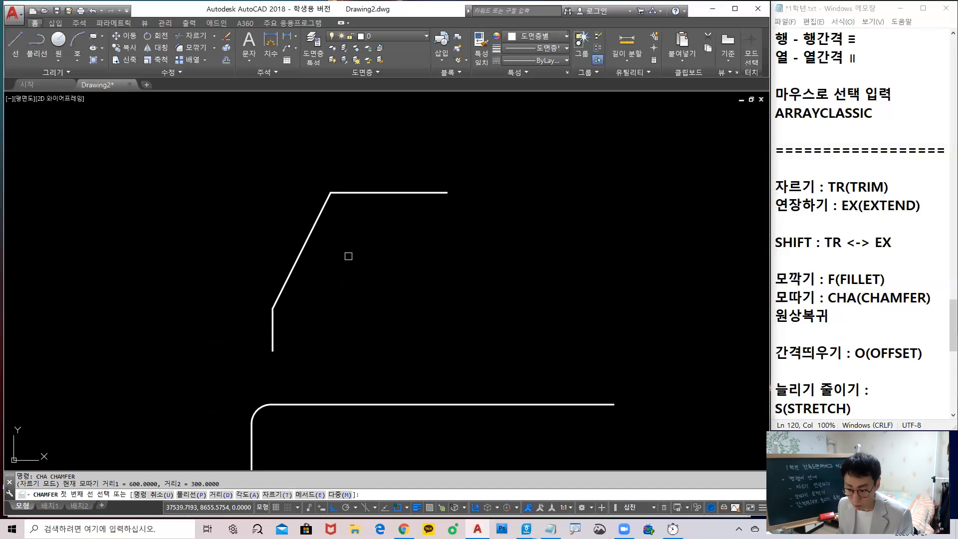
middle_drag(387, 313, 290, 273)
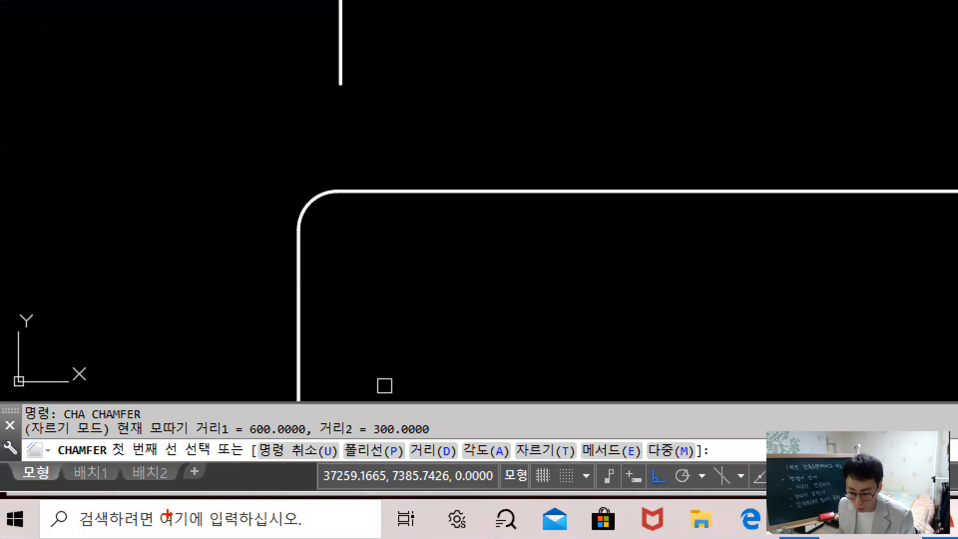
mouse_move(236, 444)
mouse_down()
mouse_move(364, 445)
mouse_move(293, 388)
mouse_move(207, 471)
mouse_up()
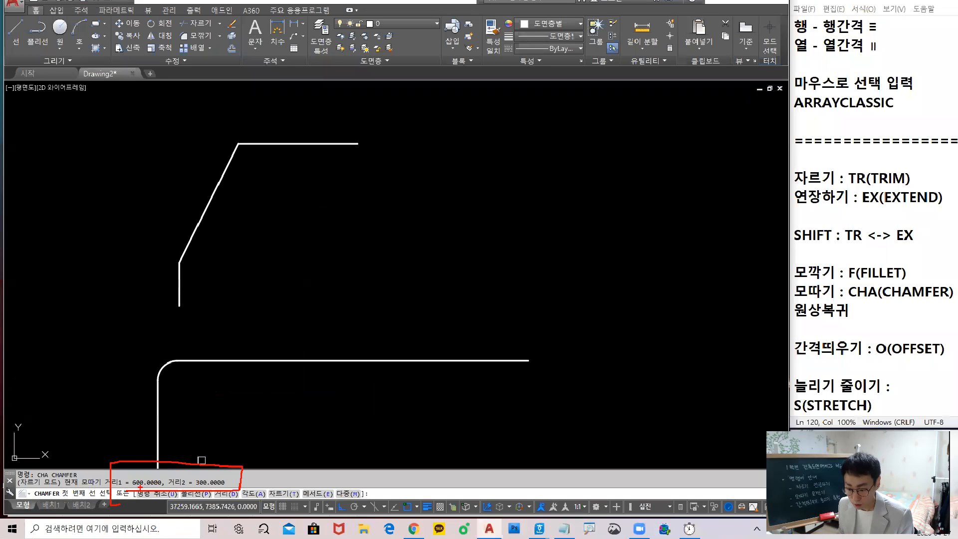
key(Return)
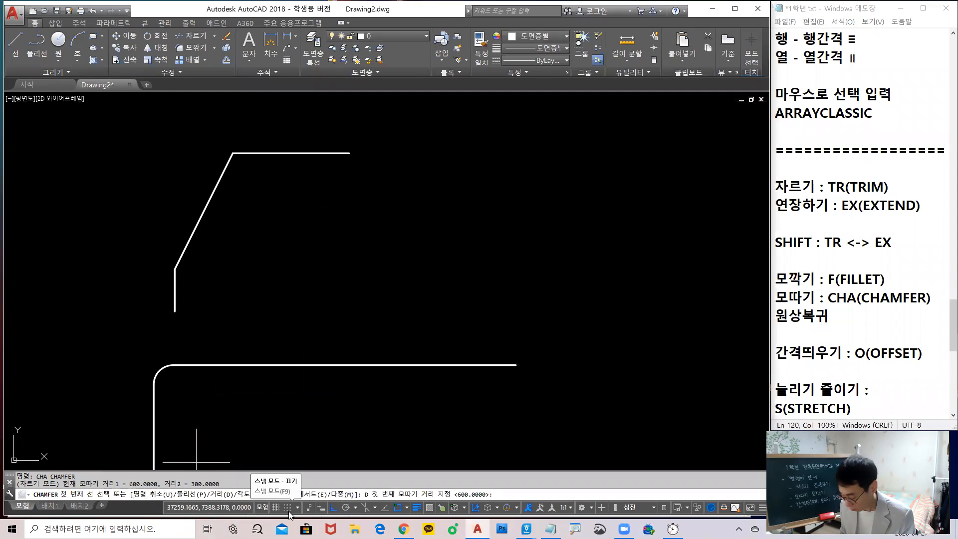
text(0)
key(Return)
text(0)
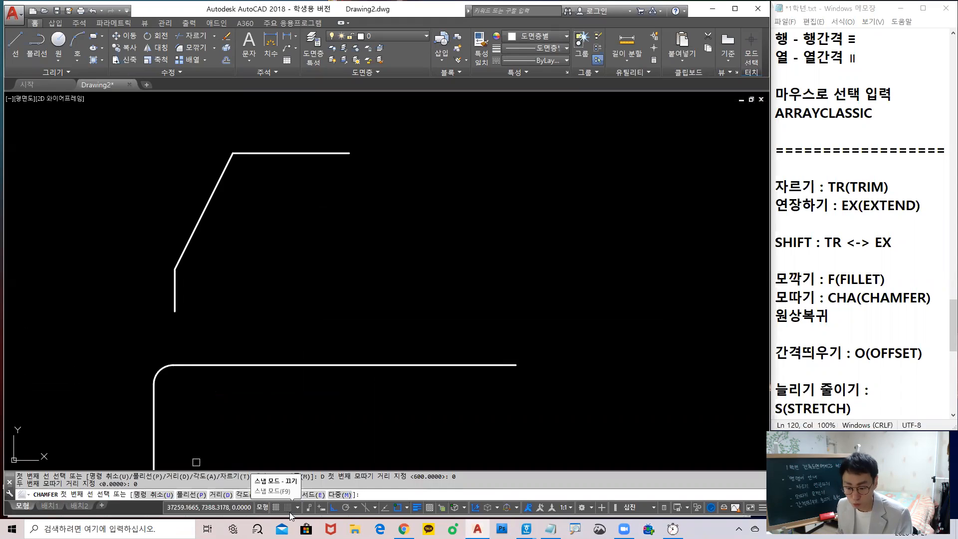
key(Return)
key(Escape)
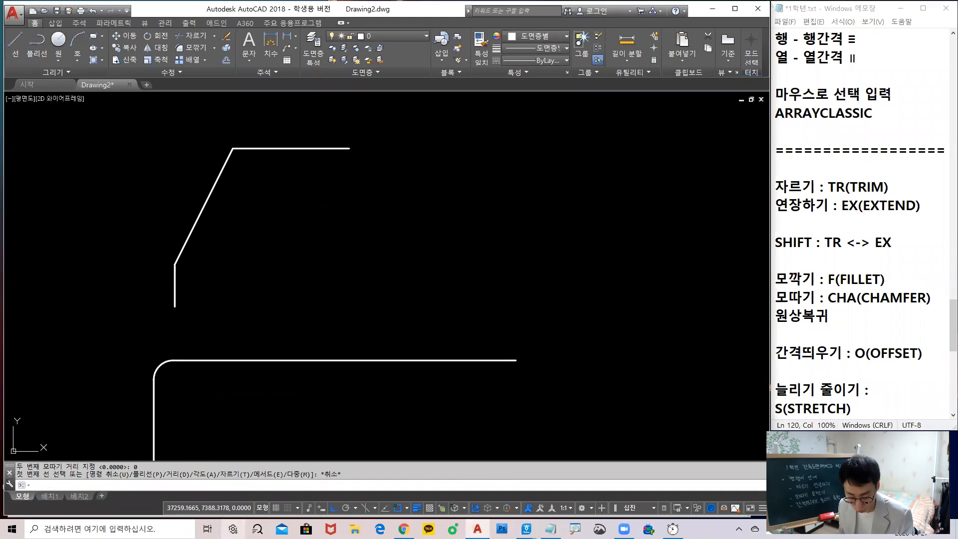
Restart Chamfer to check its current first and second distances, and leave the command
drag(149, 485, 117, 505)
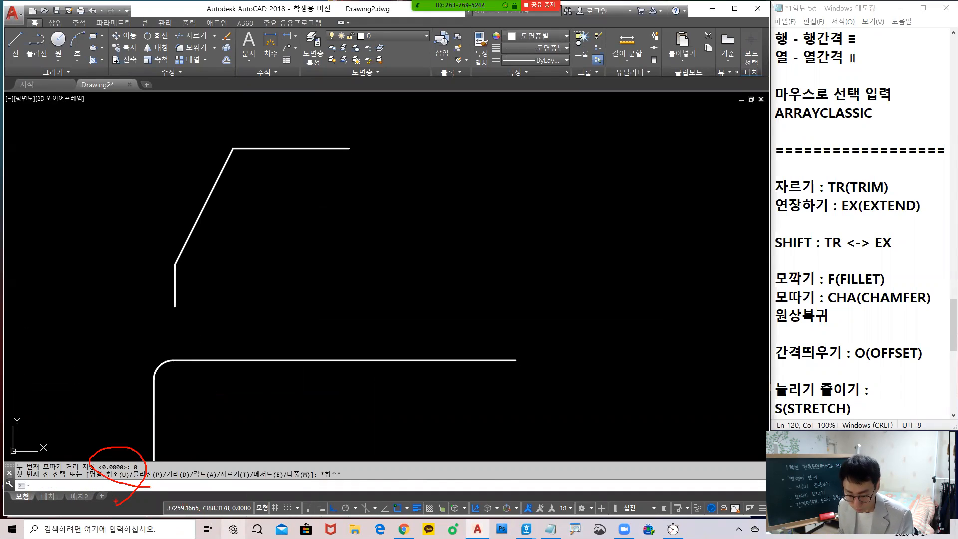
text(cha)
key(Return)
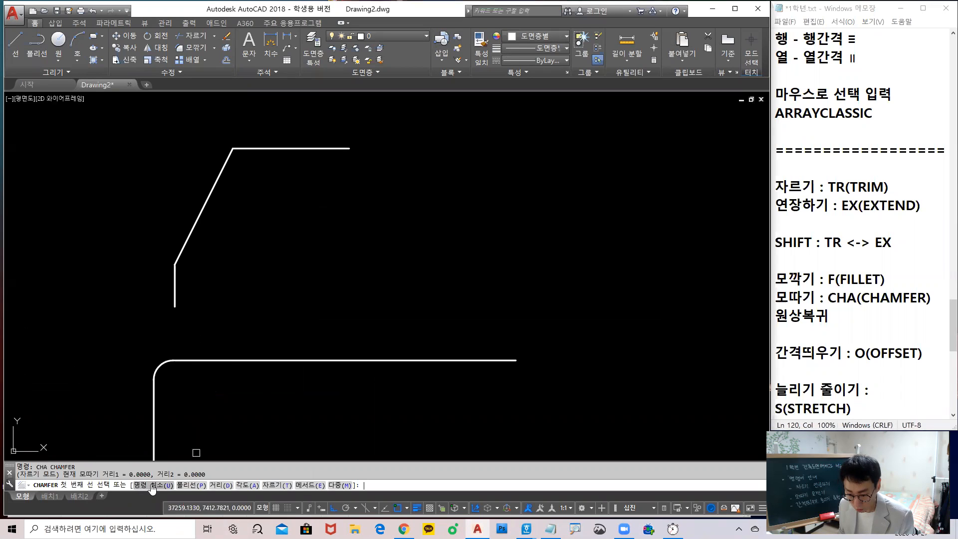
mouse_move(152, 486)
mouse_down()
mouse_move(264, 469)
mouse_move(150, 479)
mouse_up()
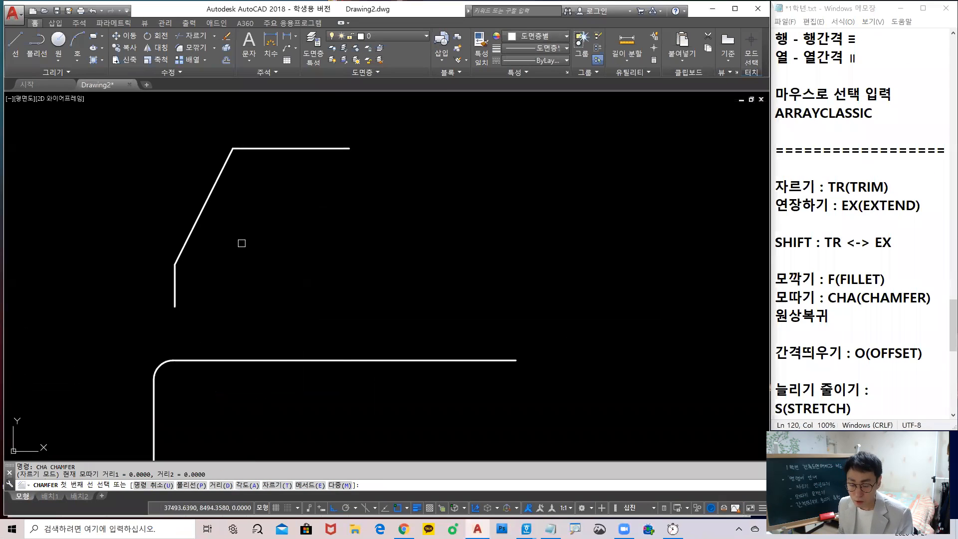
key(Escape)
key(Escape)
Chamfer the new sharp corner between the vertical and horizontal lines with both distances set to 300
scroll(266, 249, down, 3)
middle_drag(313, 257, 237, 210)
middle_drag(457, 235, 287, 252)
text(cHA)
key(Return)
text(D)
key(Return)
text(300)
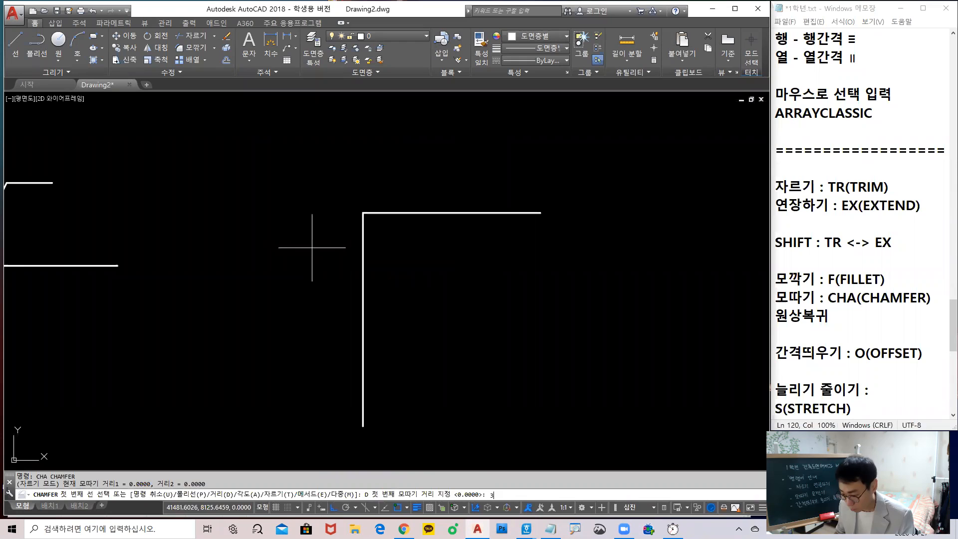
key(Return)
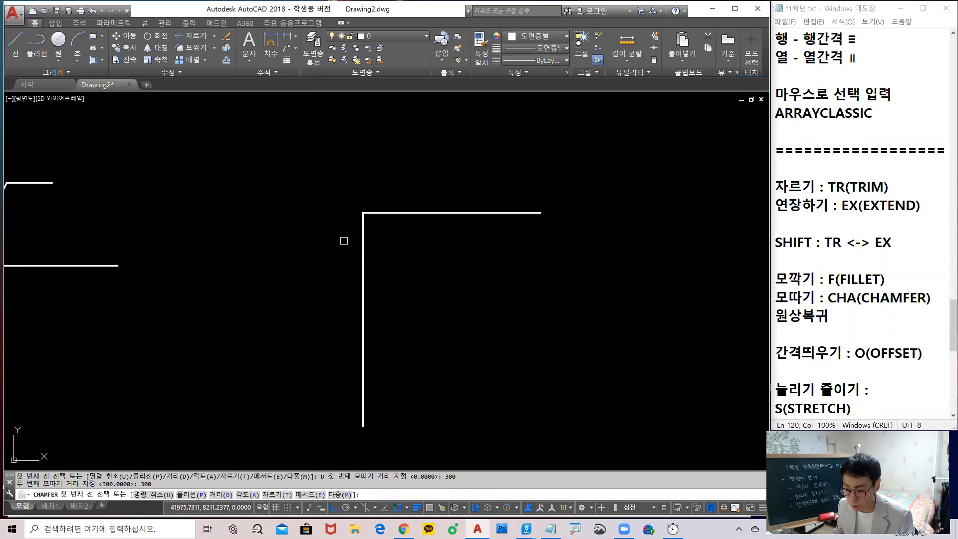
click(364, 254)
click(411, 214)
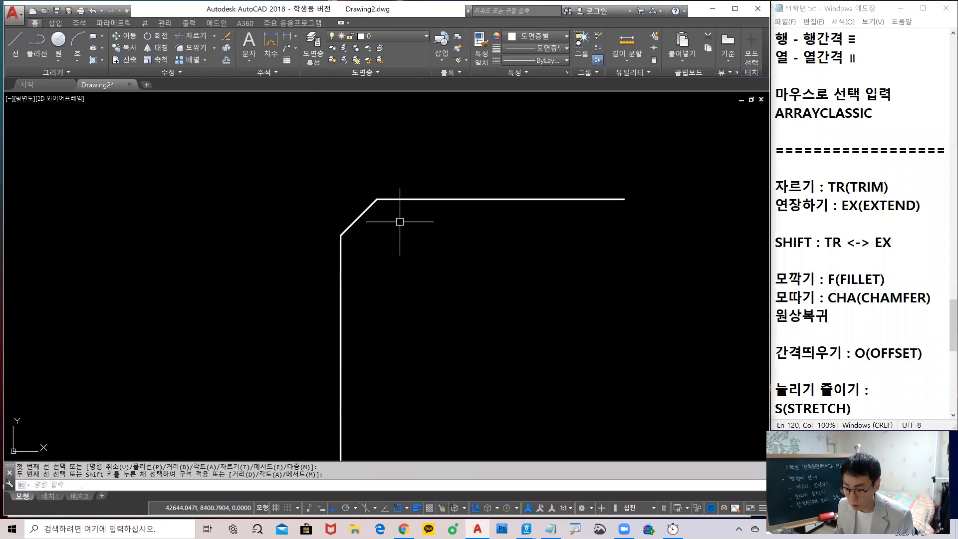
Restart Chamfer, check its current distances and choose the Distance option
scroll(357, 217, down, 3)
middle_drag(360, 218, 466, 236)
scroll(452, 242, down, 2)
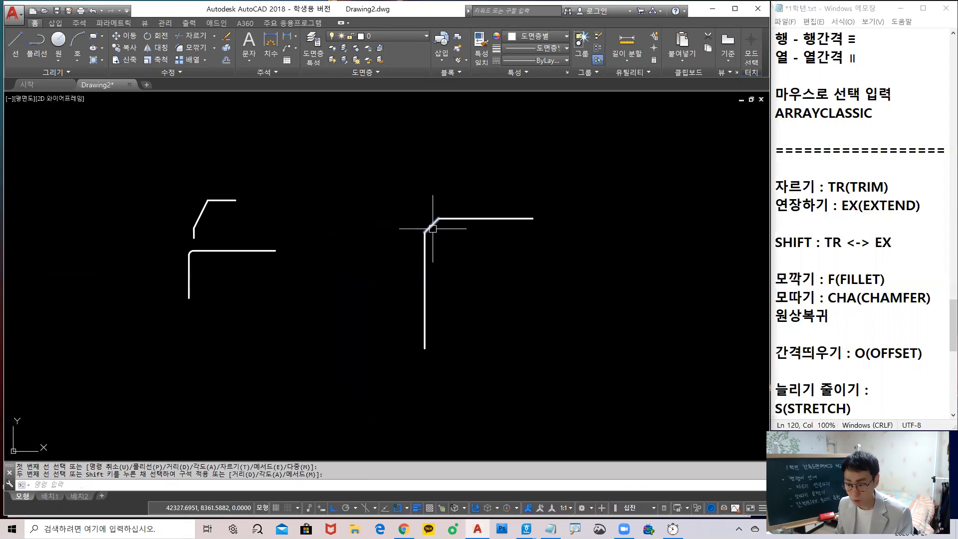
text(cha)
key(Return)
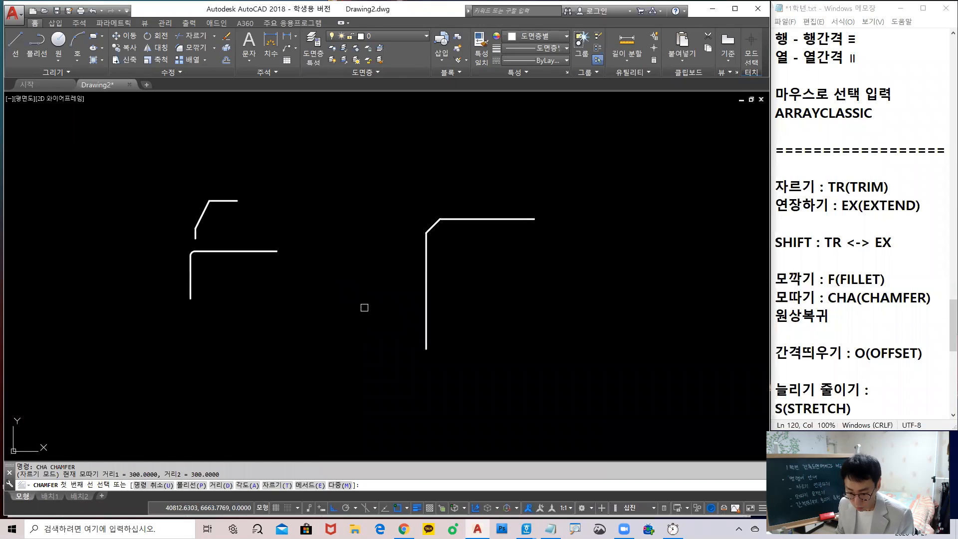
mouse_move(157, 481)
mouse_down()
mouse_move(123, 481)
mouse_move(261, 456)
mouse_move(144, 481)
mouse_up()
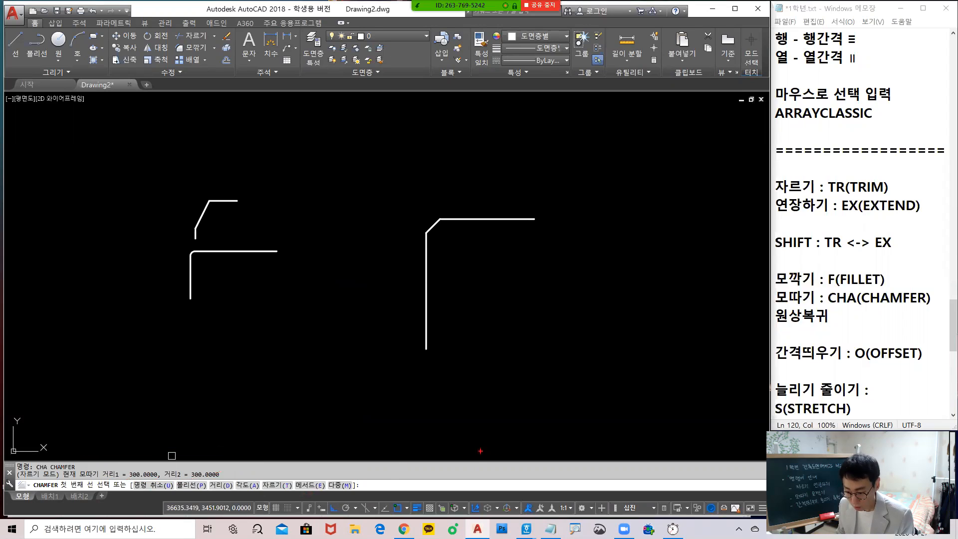
text(D)
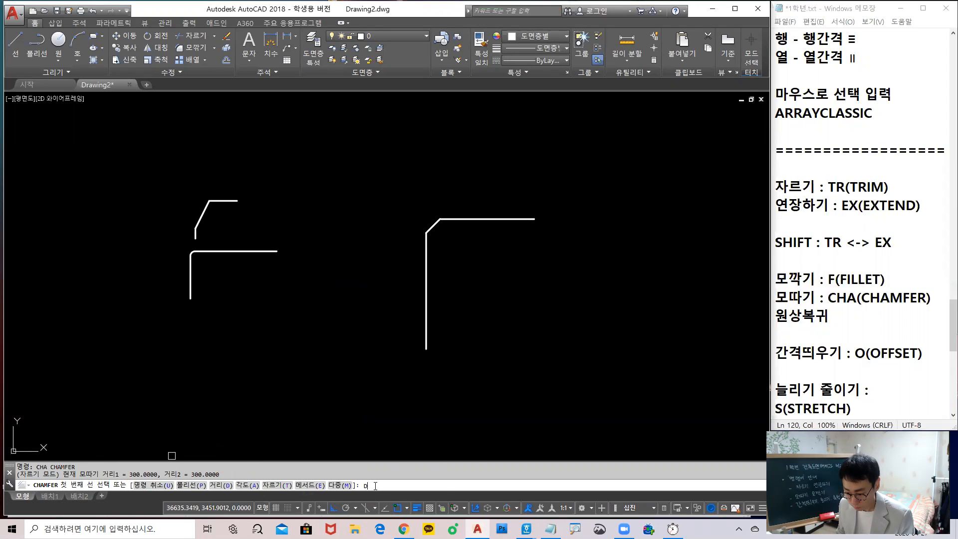
Set both Chamfer distances to 0 and leave the command without chamfering any lines
key(Return)
text(0)
key(Return)
text(0)
key(Return)
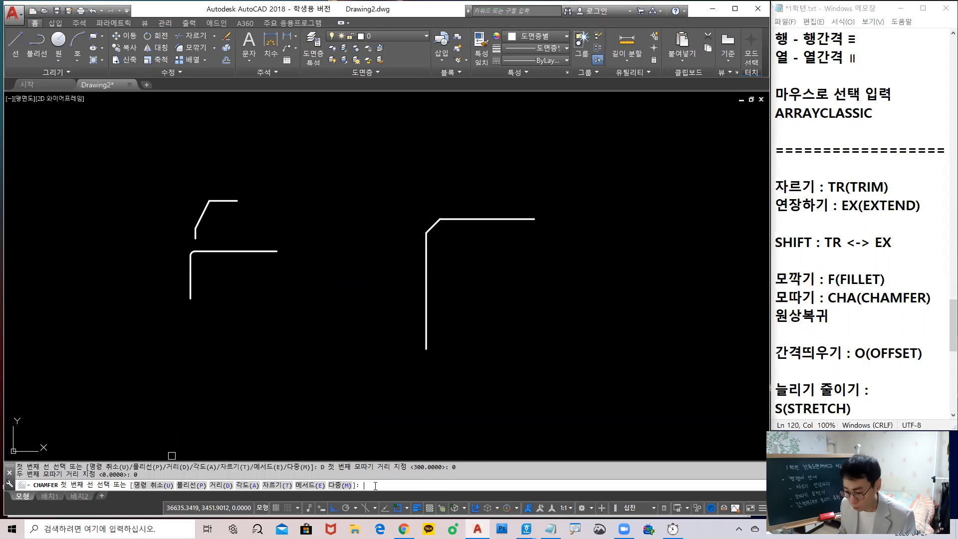
key(Escape)
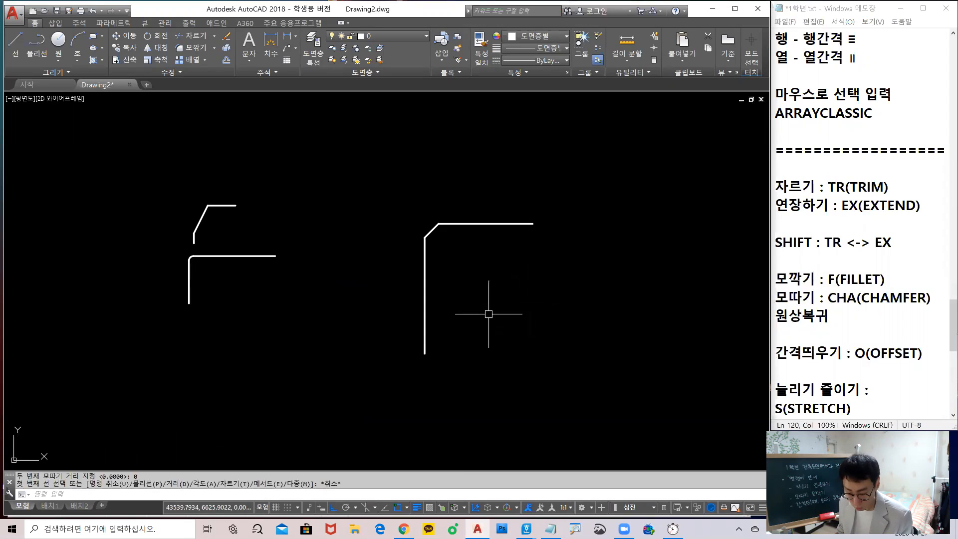
Restart the Chamfer command to check its current distance settings, and leave it without picking lines
text(d)
key(Escape)
key(Escape)
text(c)
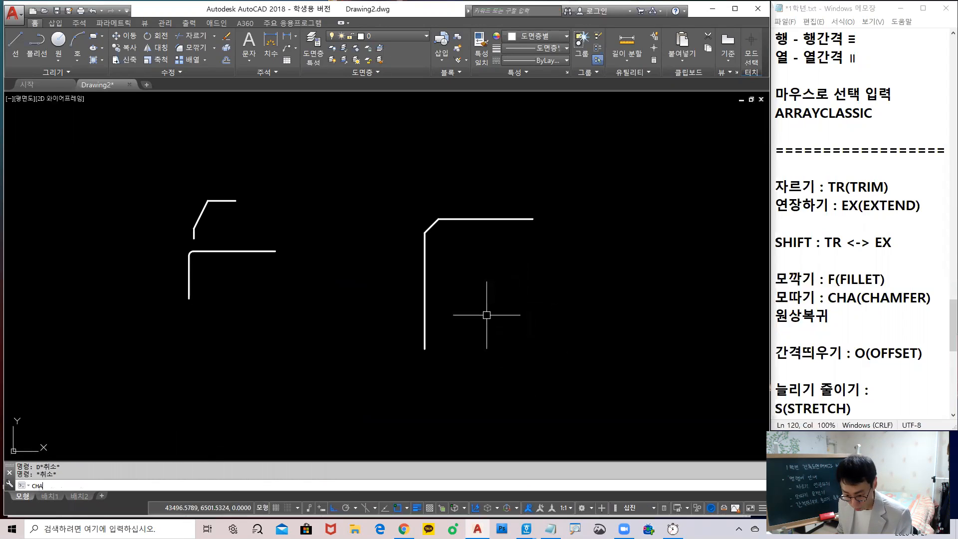
key(Return)
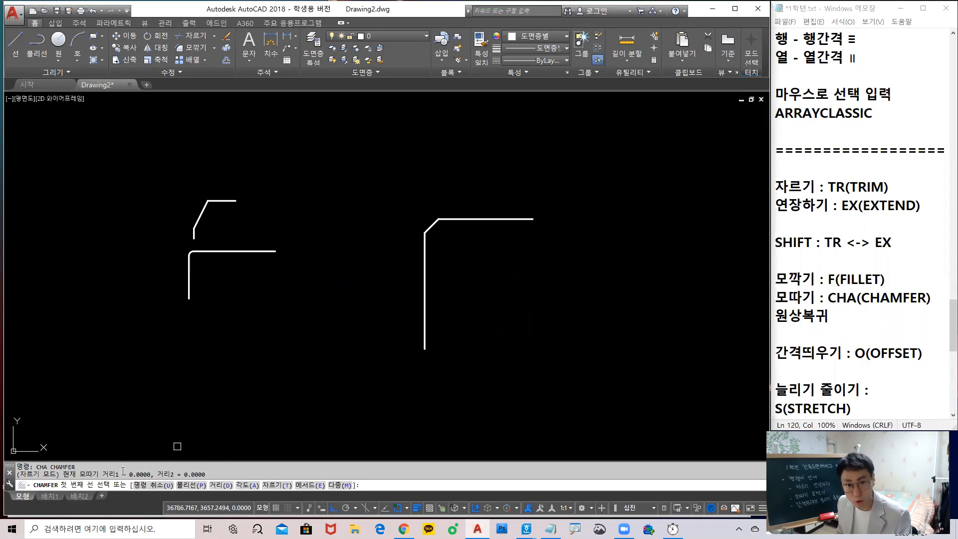
key(Escape)
Erase all the chamfered and filleted lines in the drawing using a crossing selection
click(537, 334)
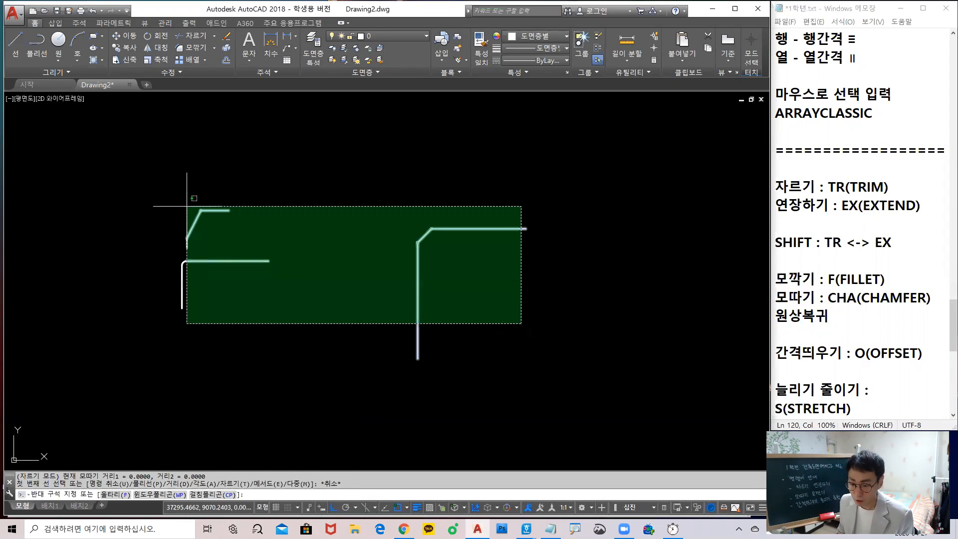
click(168, 177)
text(e)
key(Return)
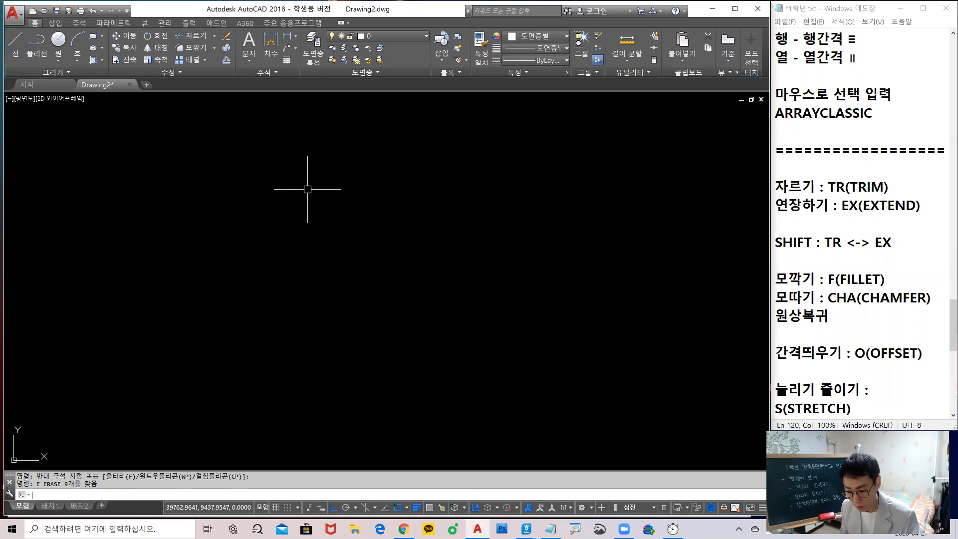
Open the classic Array dialog with the ARRAYCLASSIC command and close it without creating an array
text(ARC)
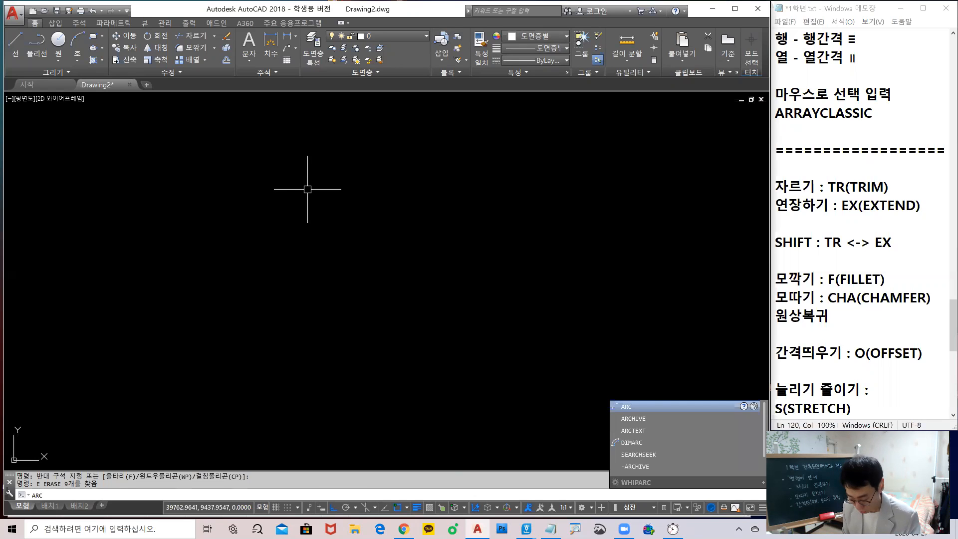
key(BackSpace)
text(AT)
key(BackSpace)
text(YCL)
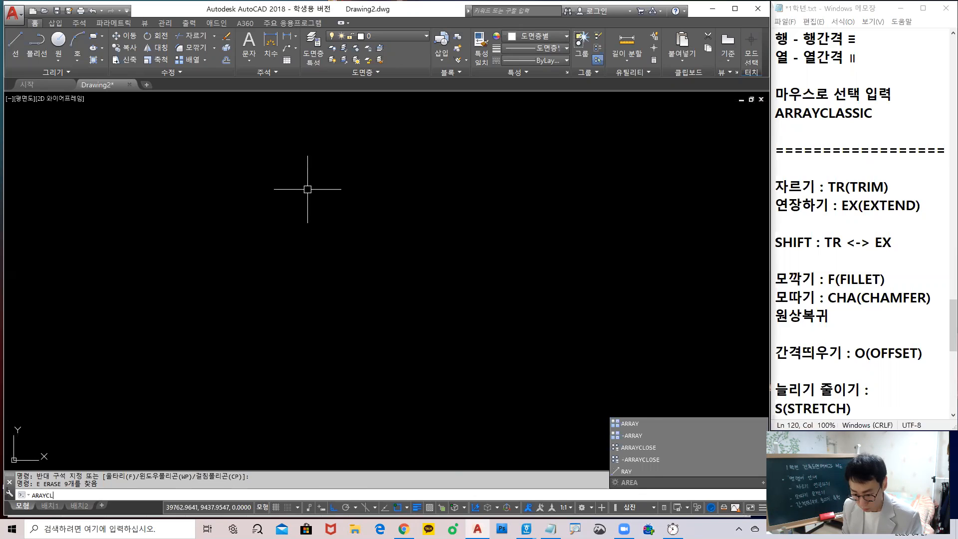
key(BackSpace)
key(BackSpace)
text(RAT)
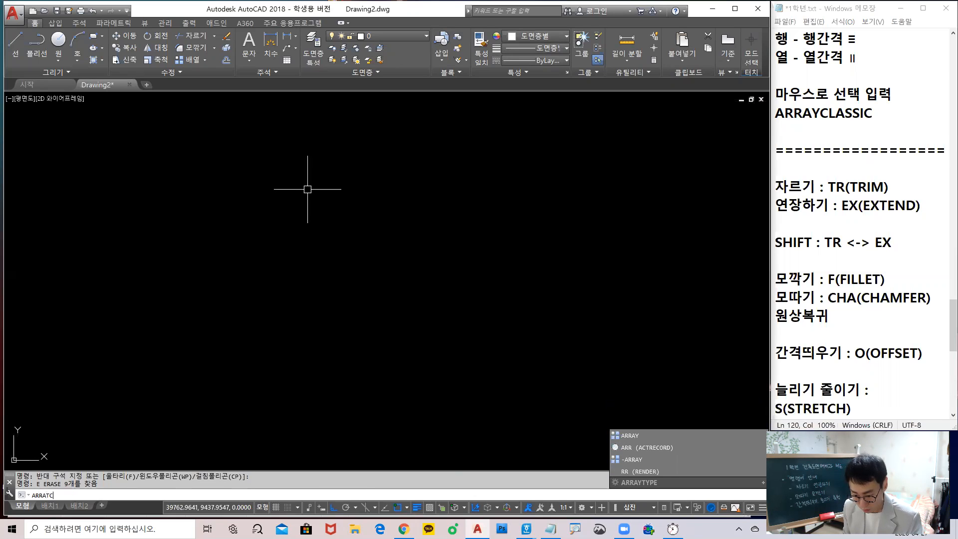
key(BackSpace)
key(BackSpace)
text(YCLASSIC)
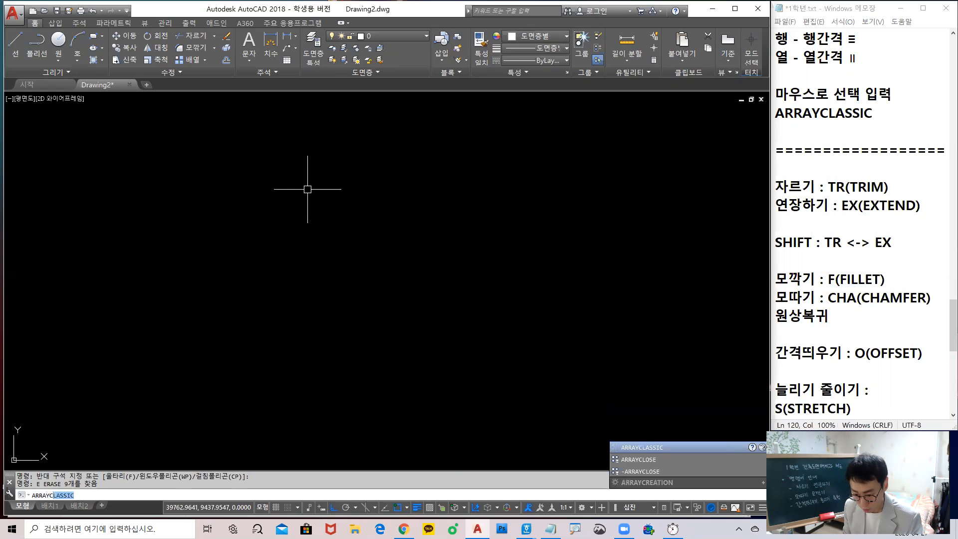
key(Return)
key(Return)
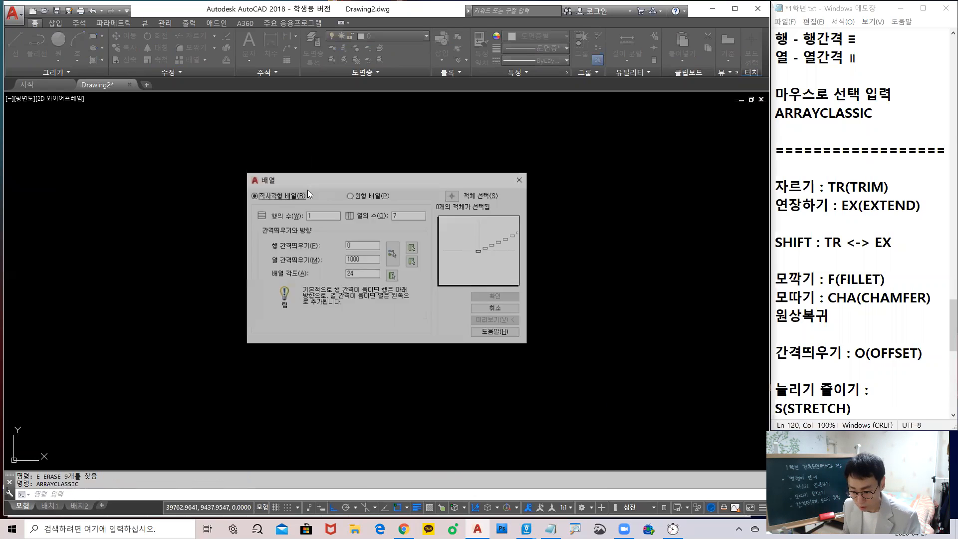
click(520, 179)
Start and cancel the Chamfer command, repeat it as the last command, and cancel it again
text(CHA)
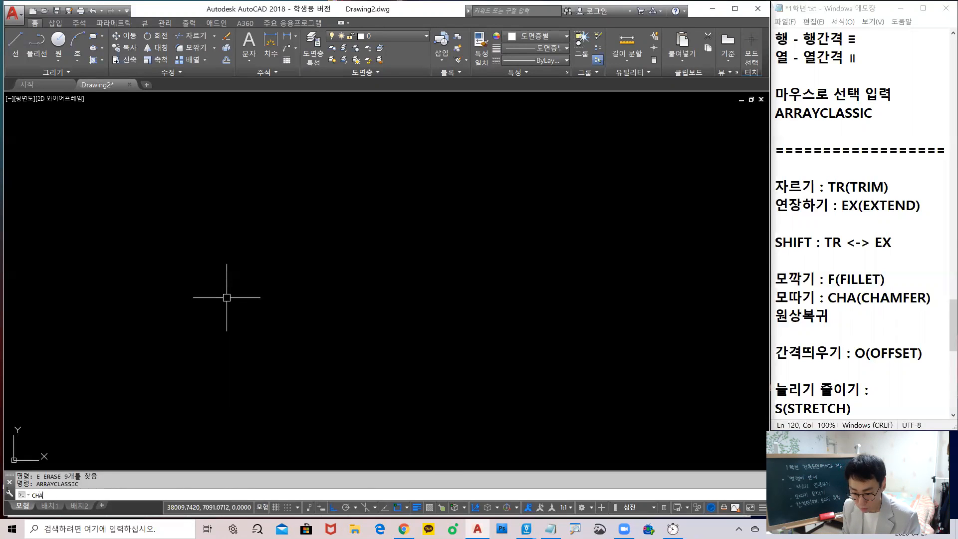
key(Return)
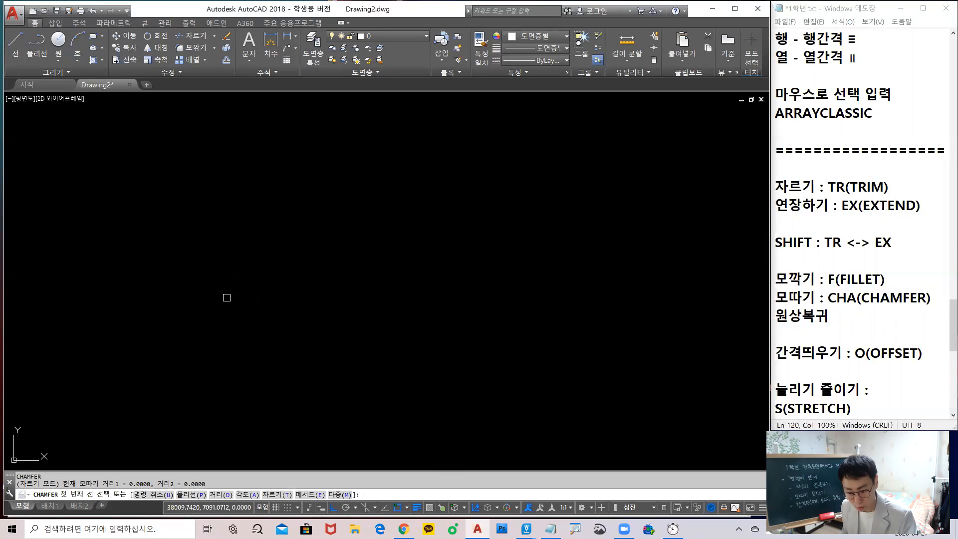
key(Escape)
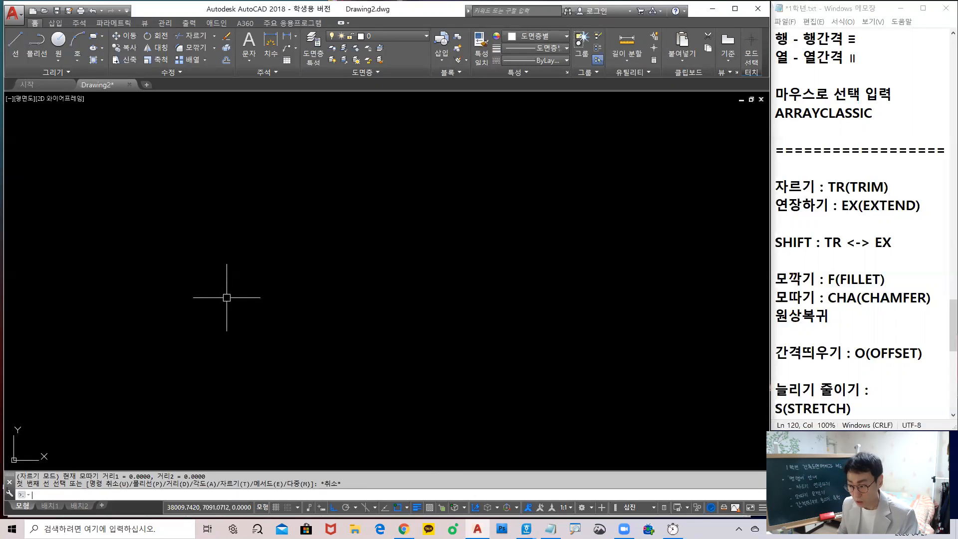
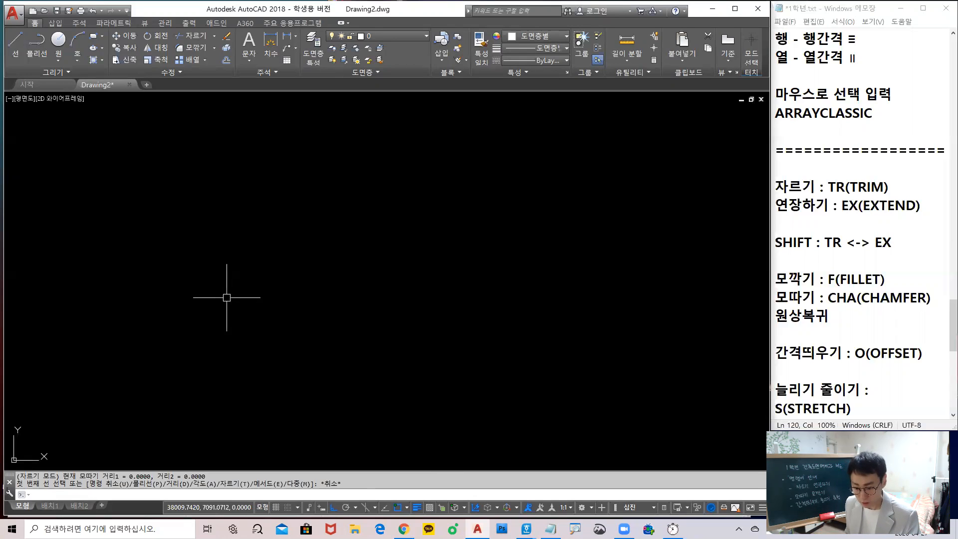
key(Return)
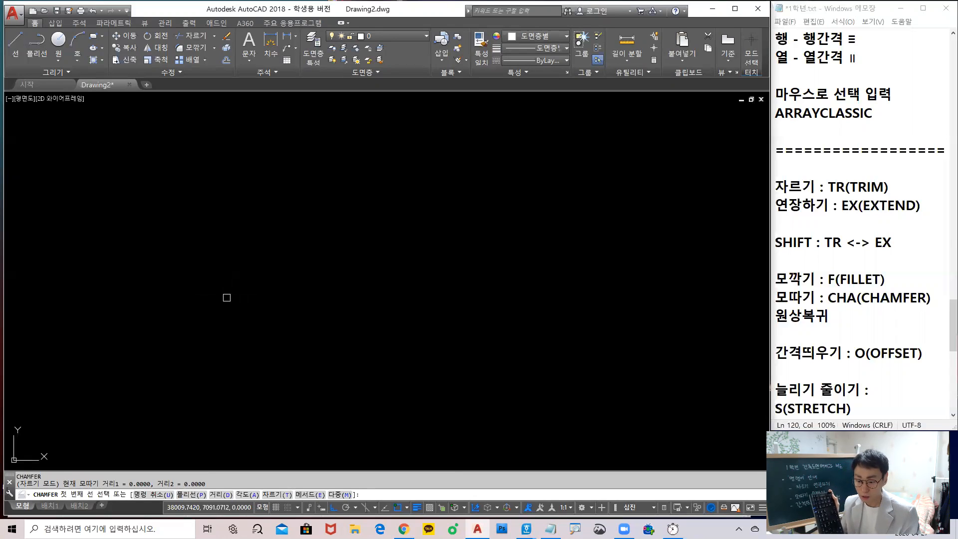
key(Escape)
Recall earlier commands such as ARRAYCLASSIC and LINE from the command history and clear the command line without running any
key(Up)
key(Up)
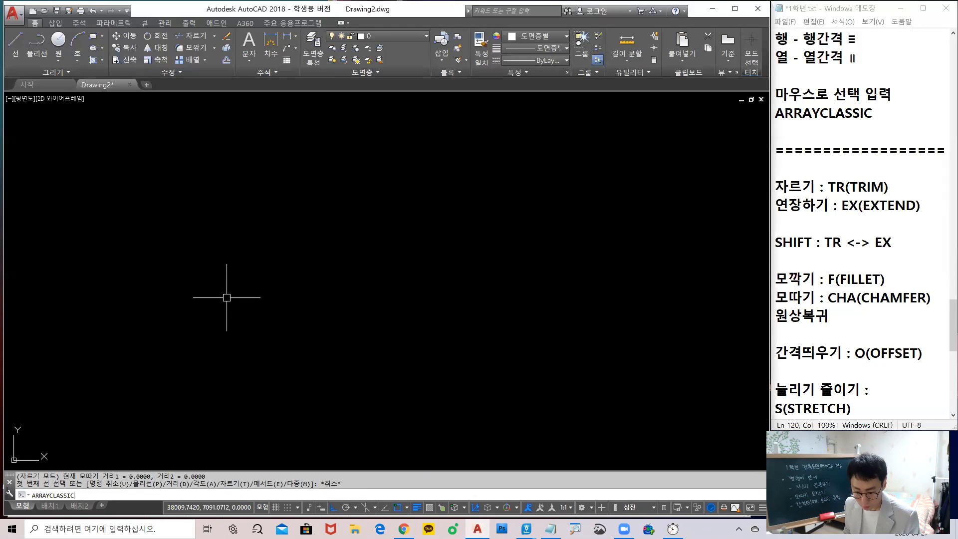
key(Up)
key(Down)
key(Down)
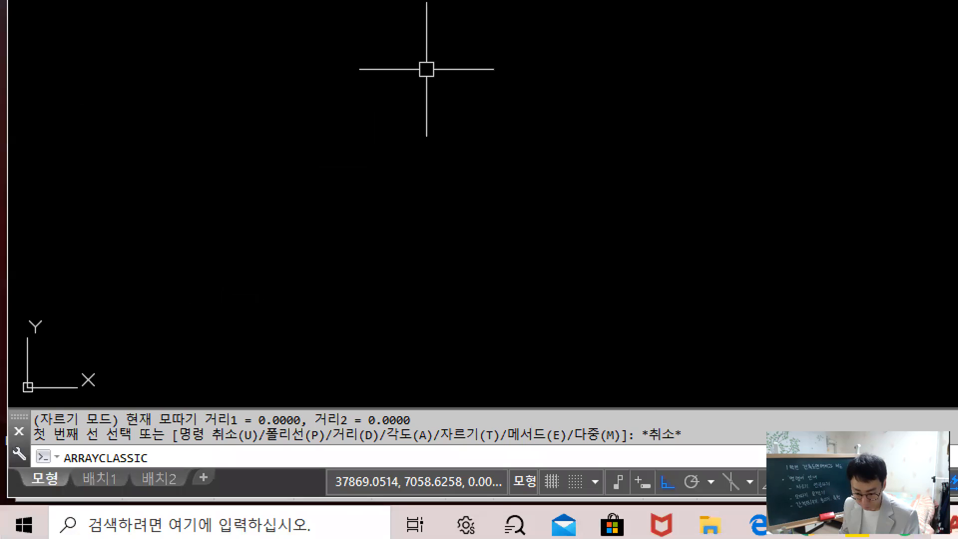
mouse_move(149, 484)
mouse_down()
mouse_move(1, 455)
mouse_move(153, 536)
mouse_up()
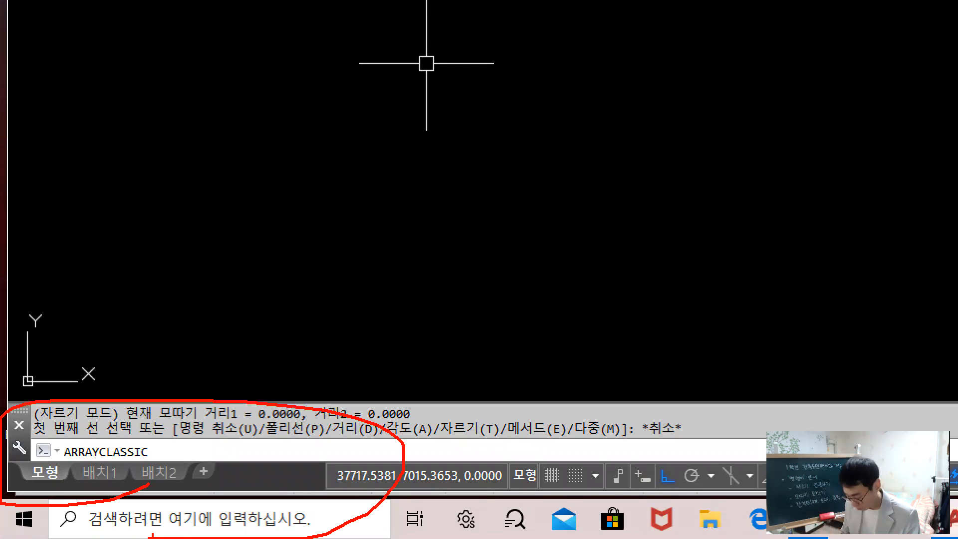
key(Up)
key(Up)
key(Up)
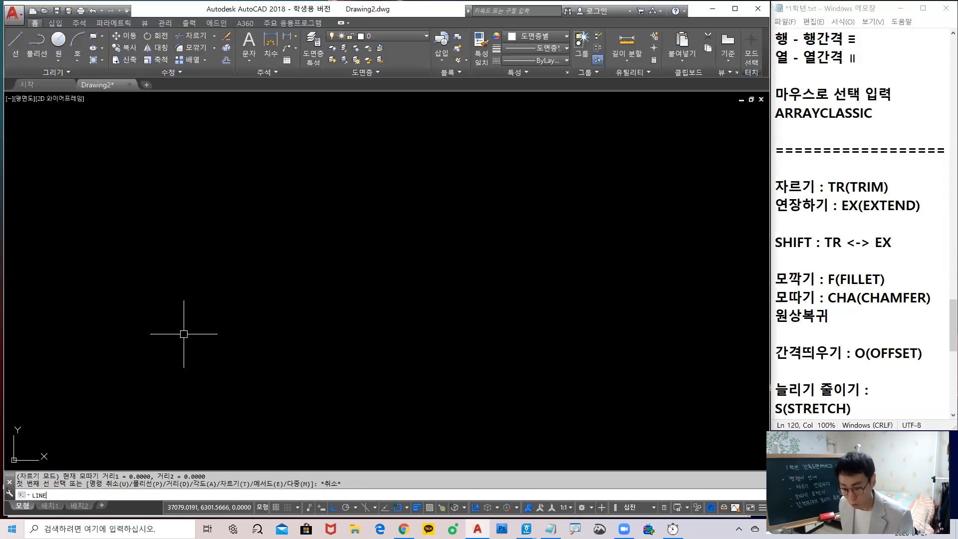
key(Escape)
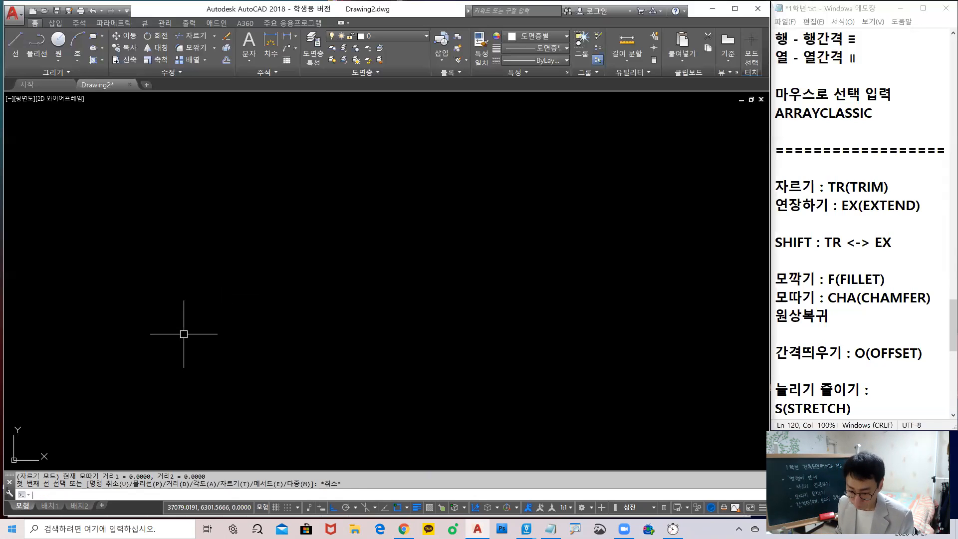
double_click(227, 226)
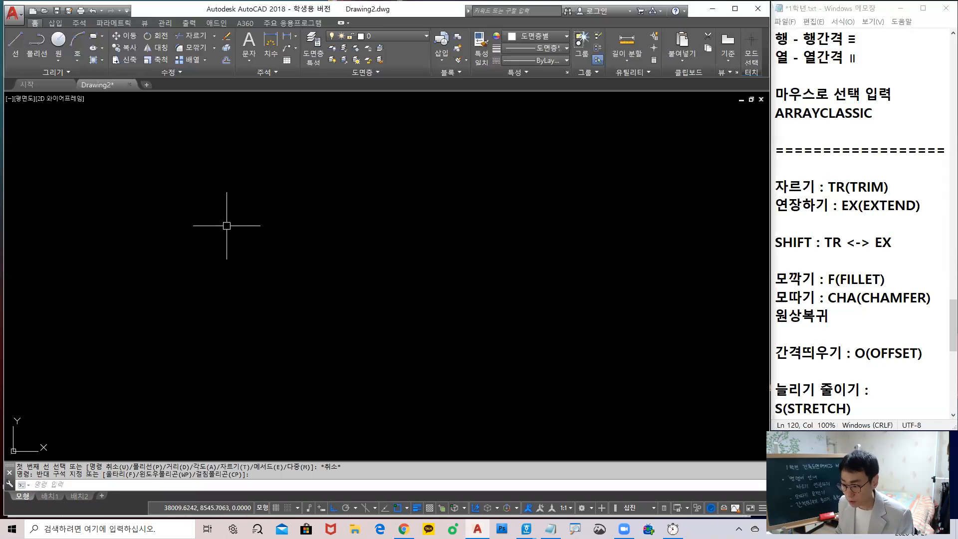
text(REC)
key(Return)
click(249, 330)
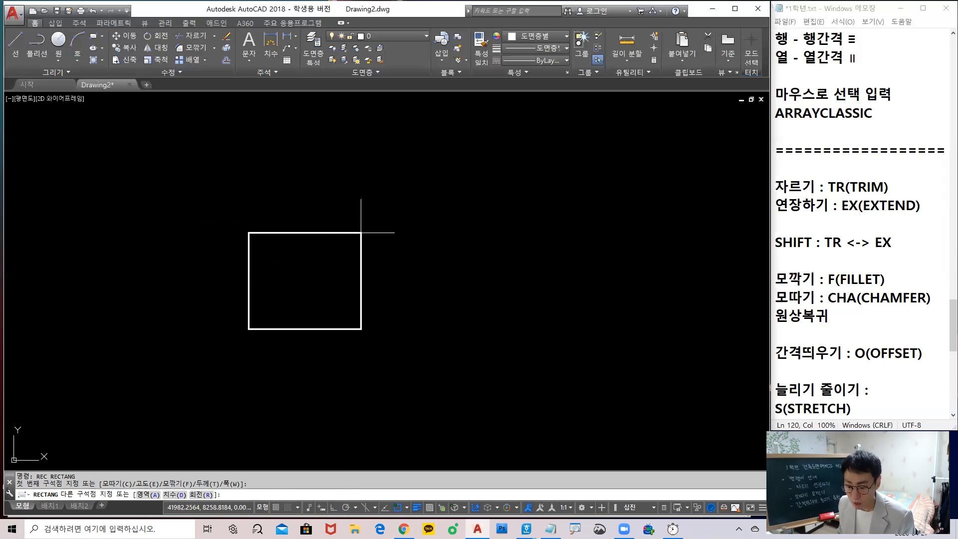
key(Escape)
Draw a large rectangle with corners rounded by a 500 fillet radius in the middle of the empty drawing
text(REC)
key(Return)
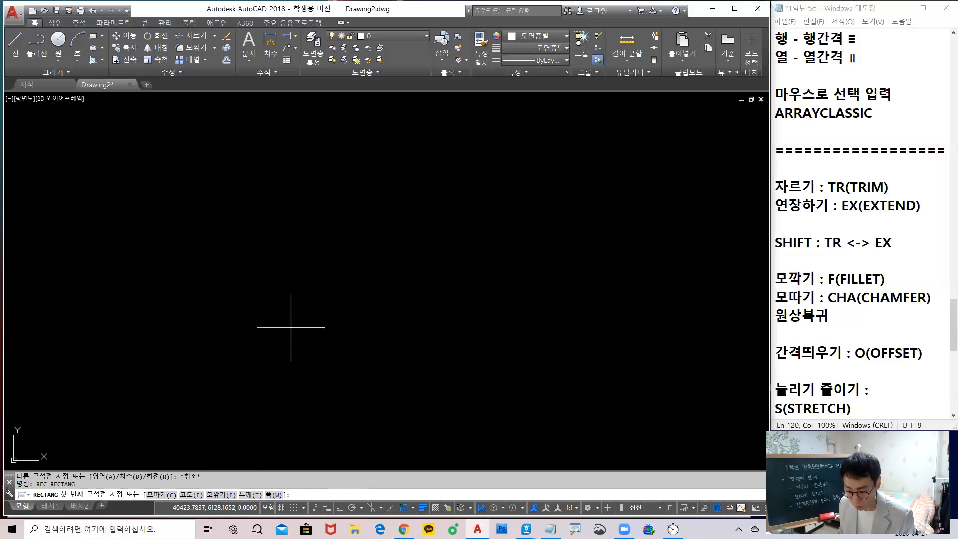
text(F)
key(Return)
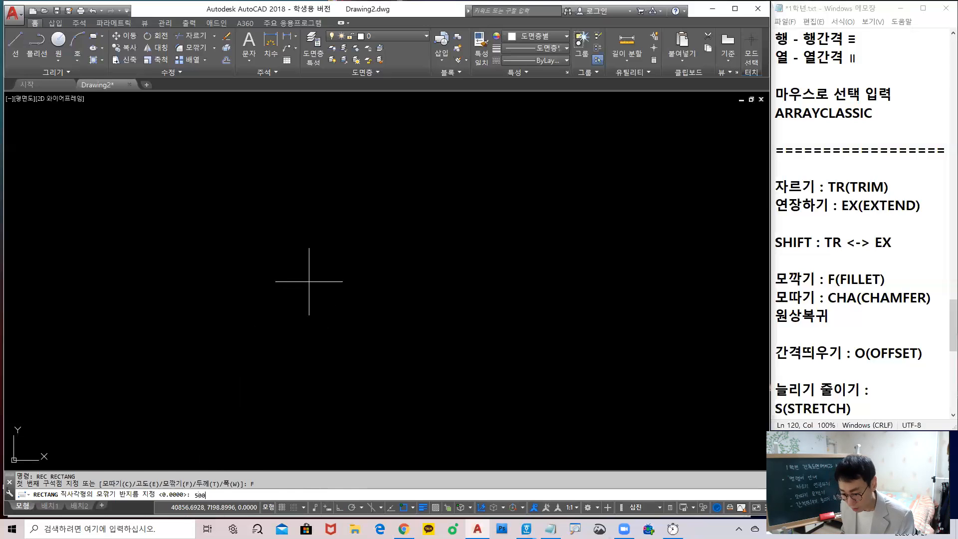
text(500)
key(Return)
click(301, 303)
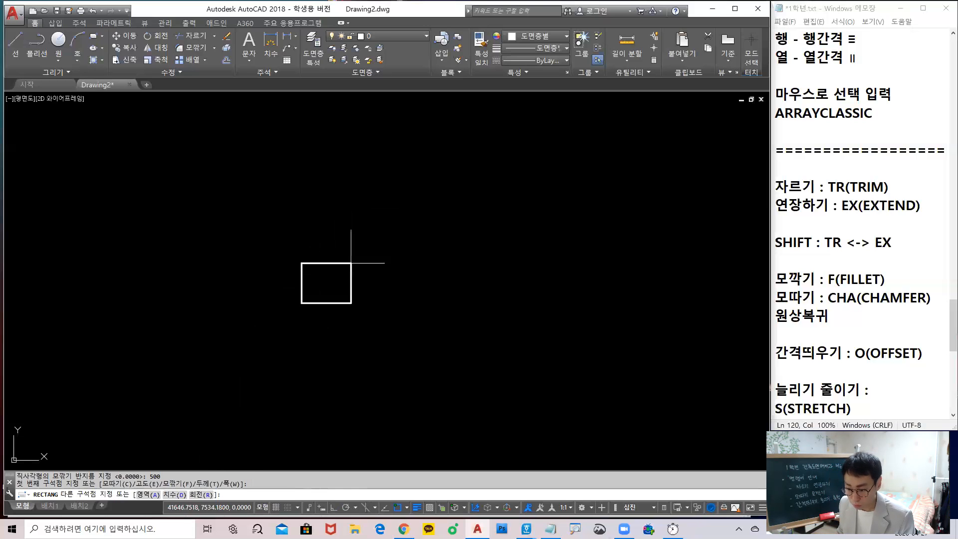
click(432, 187)
Examine the rounded corners of the rectangle, comparing the 500 radius with the rectangle's overall height
scroll(412, 197, up, 4)
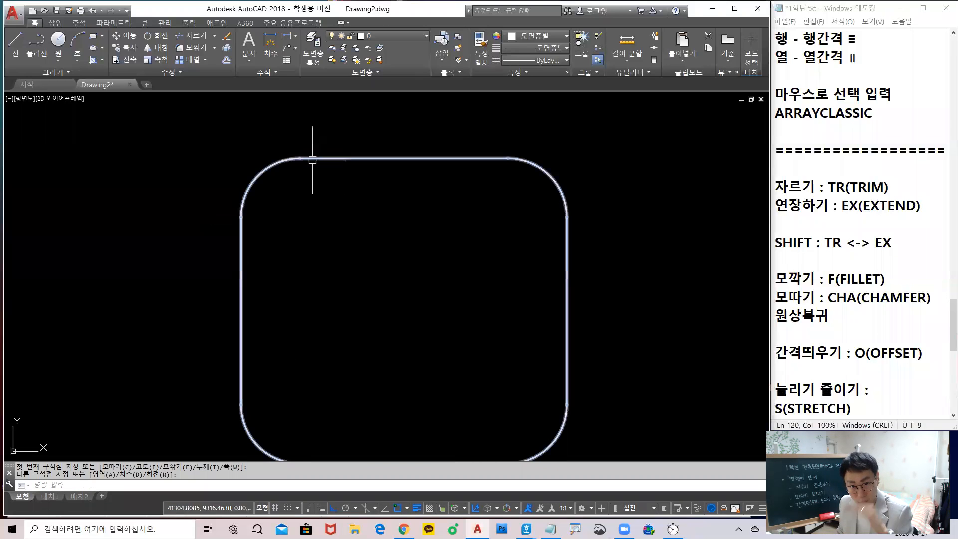
scroll(322, 173, down, 2)
scroll(354, 189, up, 1)
middle_drag(355, 191, 357, 180)
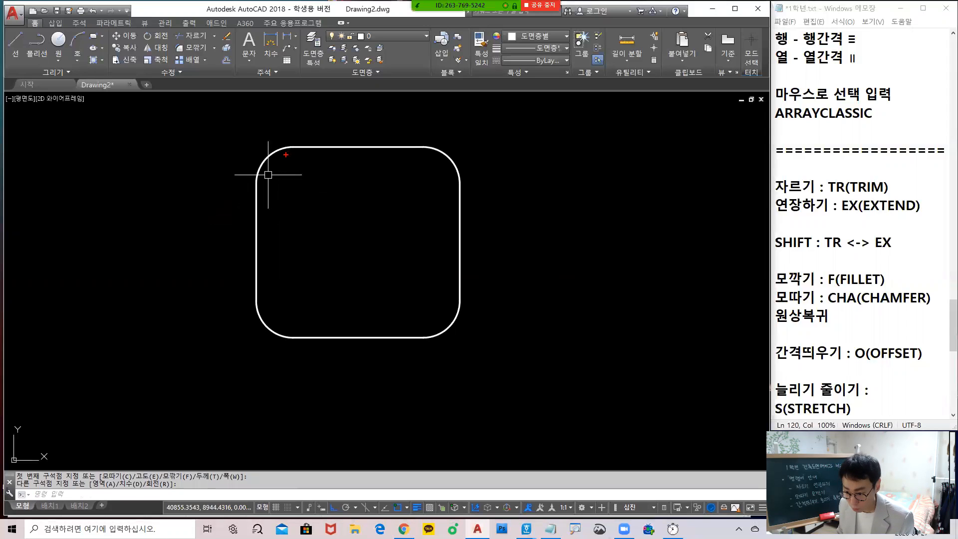
drag(286, 176, 257, 183)
mouse_move(301, 159)
mouse_down()
mouse_move(301, 183)
mouse_move(316, 178)
mouse_up()
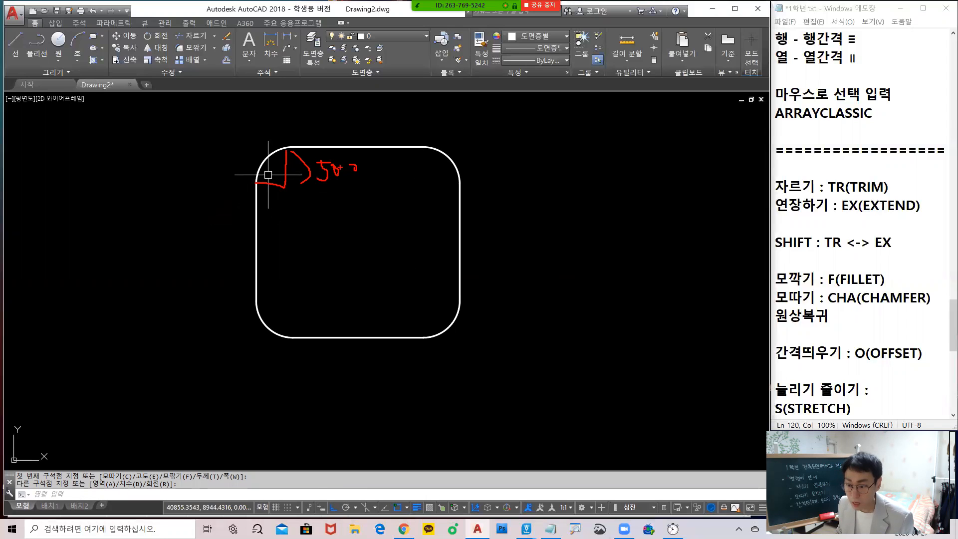
mouse_move(342, 150)
mouse_down()
mouse_move(342, 343)
mouse_move(350, 339)
mouse_up()
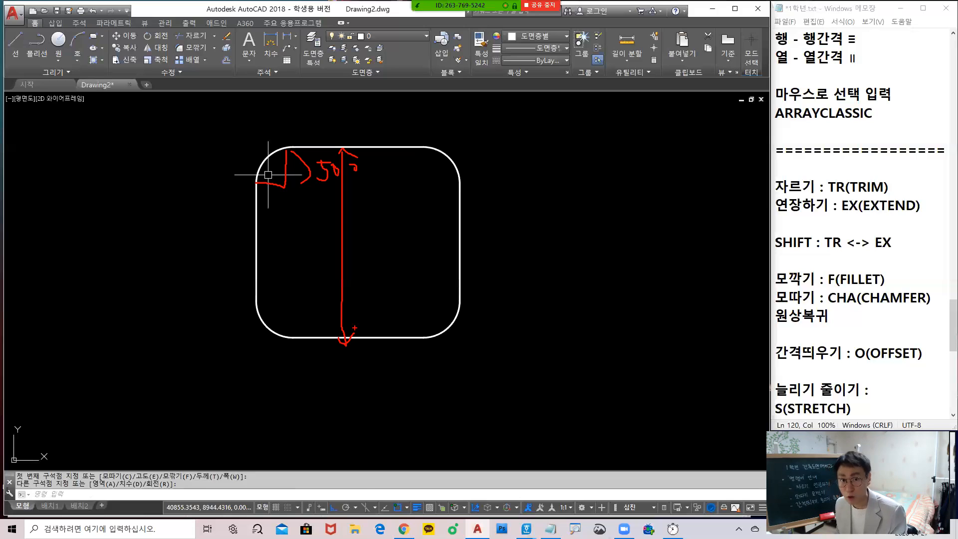
key(Escape)
Draw a small rectangle beside the large rounded one, keeping the 500 fillet setting, and inspect its corners
middle_drag(355, 217, 212, 246)
text(rec)
key(space)
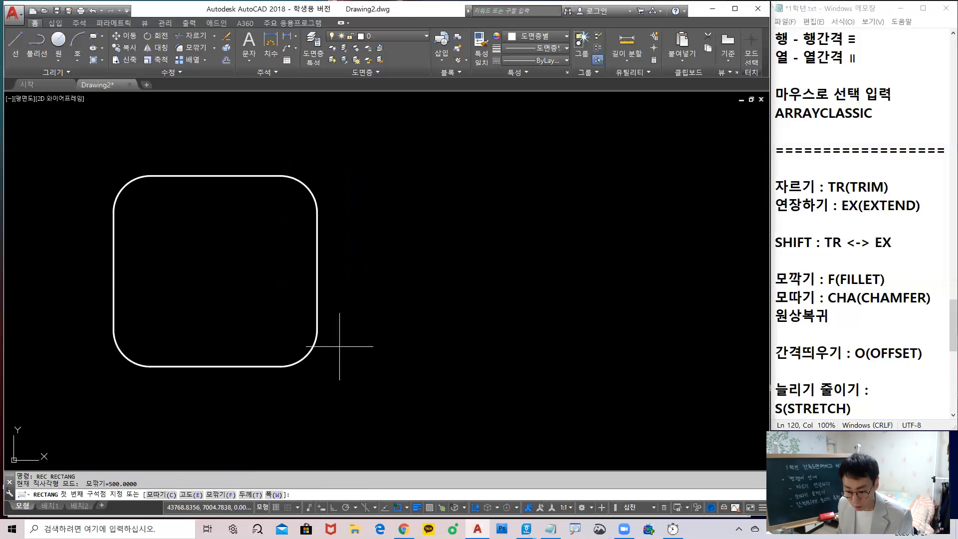
mouse_move(129, 485)
mouse_down()
mouse_move(136, 468)
mouse_move(116, 491)
mouse_up()
click(422, 312)
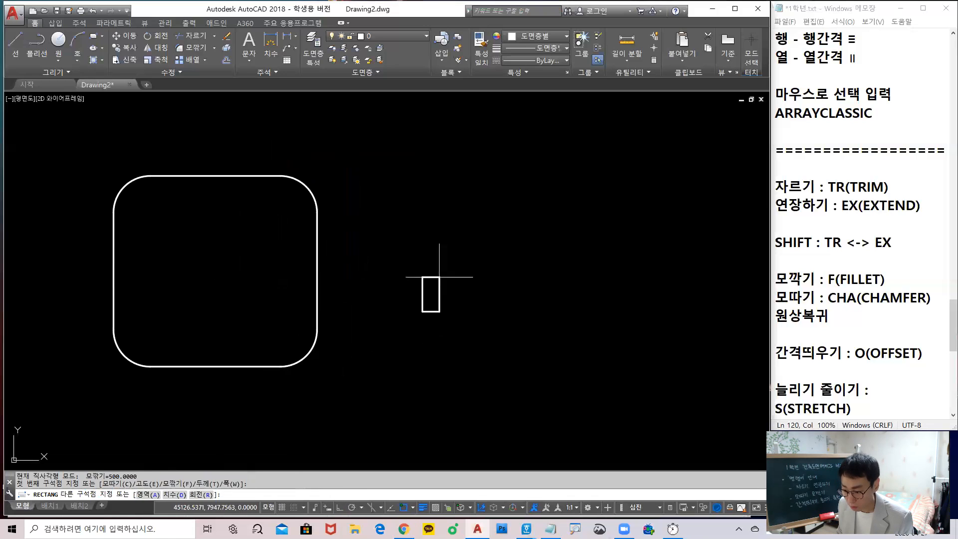
click(451, 277)
scroll(426, 282, up, 4)
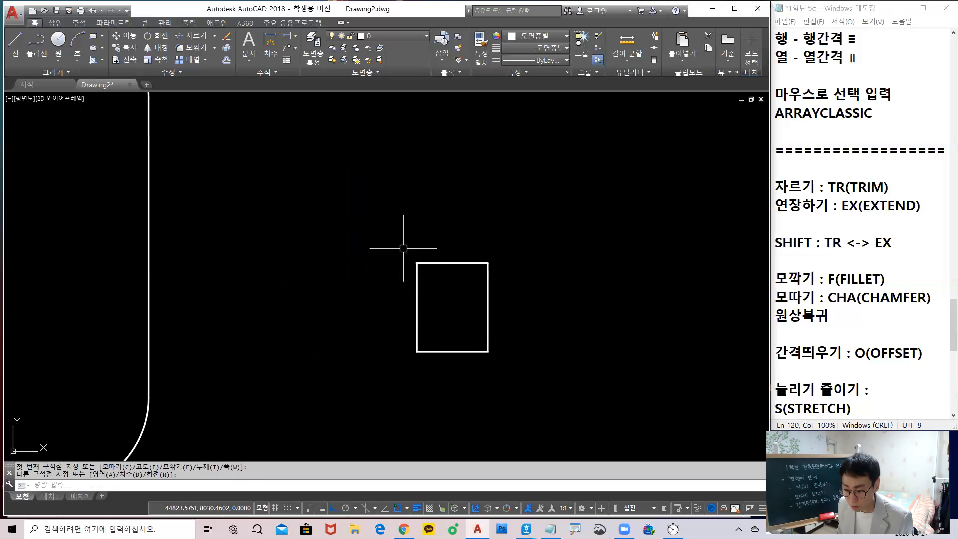
scroll(427, 284, up, 7)
scroll(421, 278, down, 10)
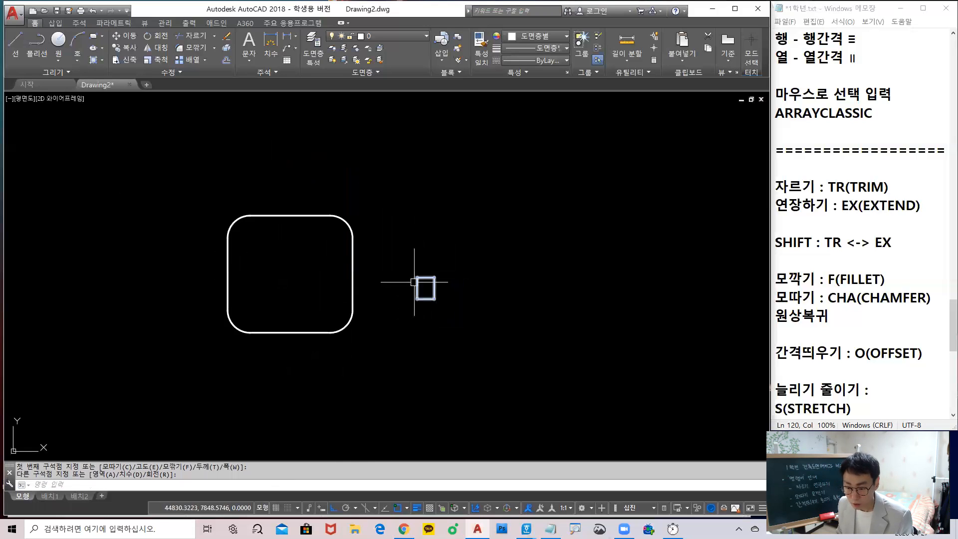
Draw a large rectangle to the upper right of the small one, keeping the 500 fillet radius
text(rec)
key(space)
click(483, 281)
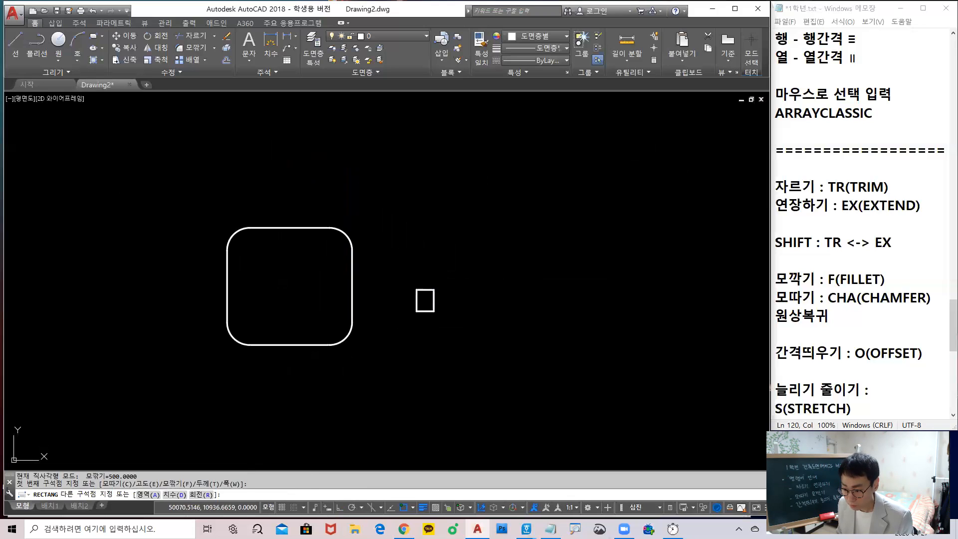
click(650, 156)
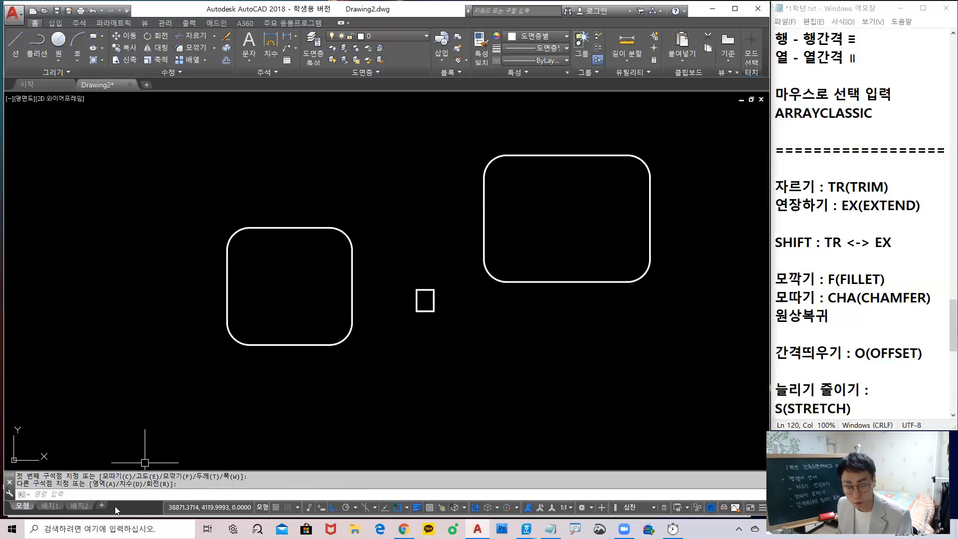
Erase all three rectangles from the drawing
click(600, 335)
click(248, 143)
text(e)
key(Return)
text(rec)
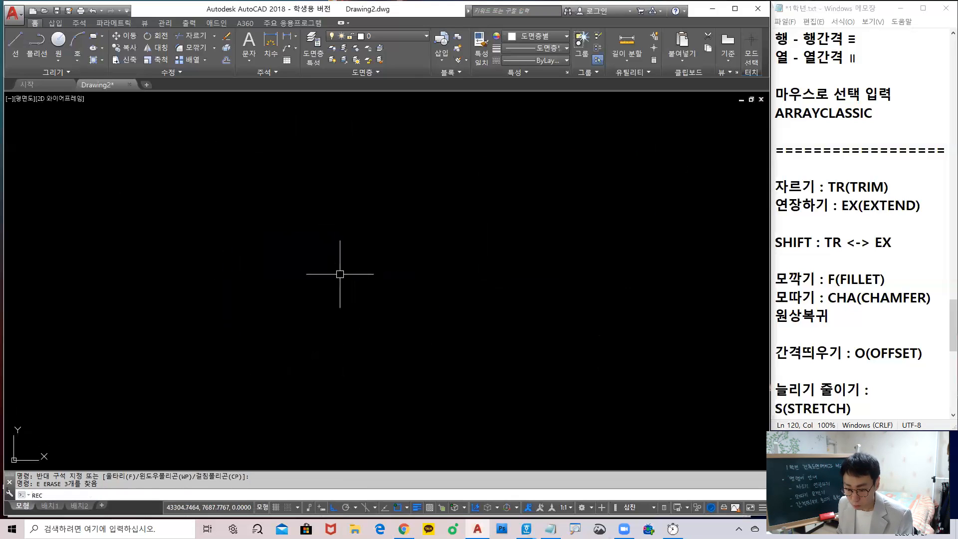
key(Return)
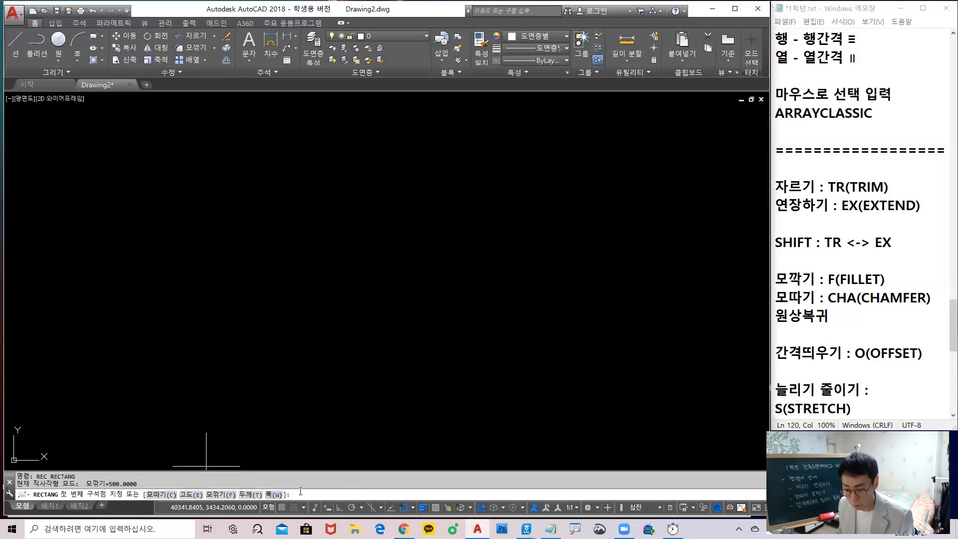
text(c)
key(Return)
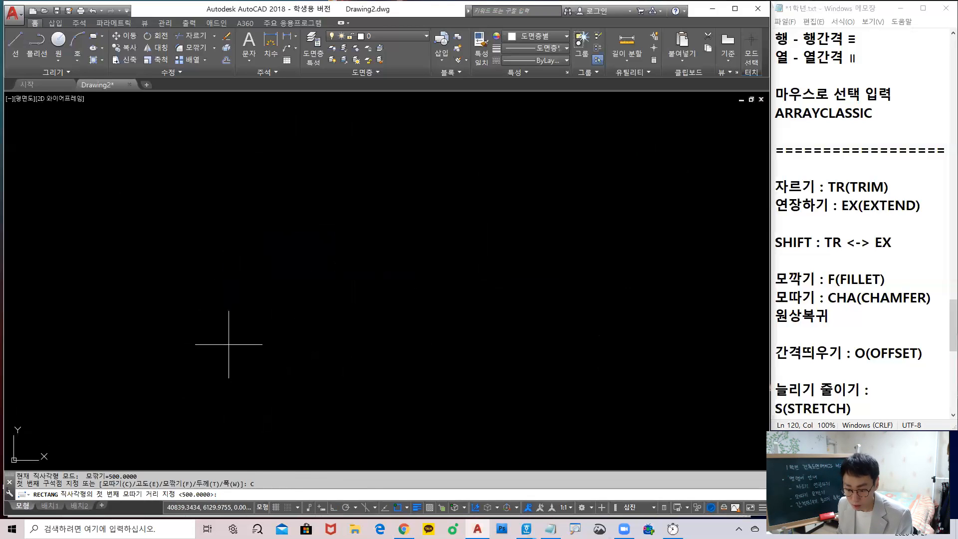
key(Return)
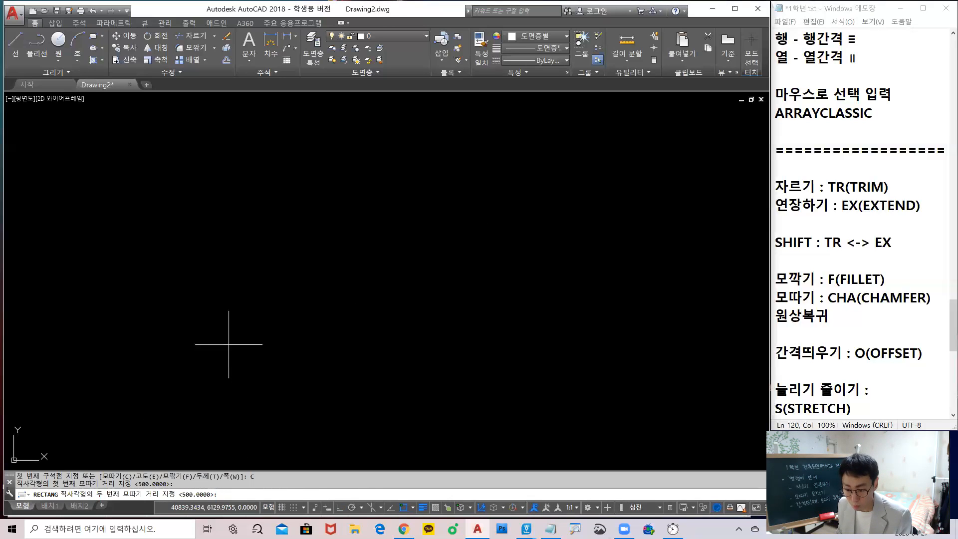
click(215, 364)
key(Escape)
key(Return)
key(Return)
key(Escape)
key(Escape)
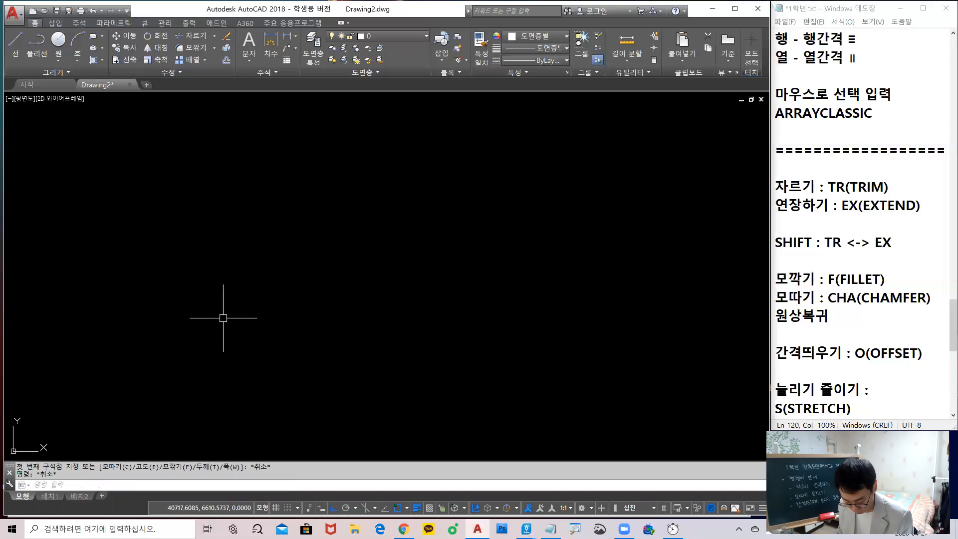
Try to draw a chamfered rectangle in the empty drawing, accepting the default chamfer distances without entering values
text(rec)
key(Return)
text(c)
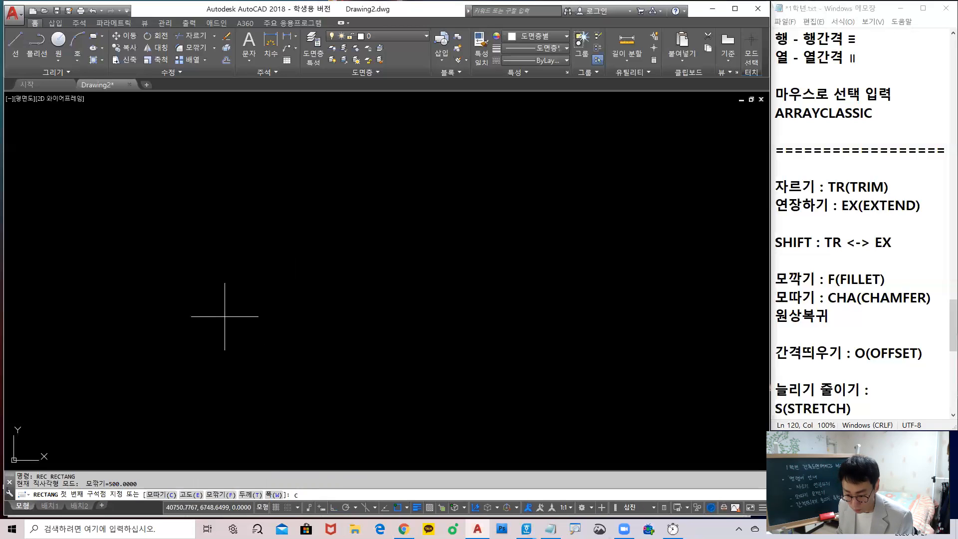
key(Return)
key(Return)
key(Return)
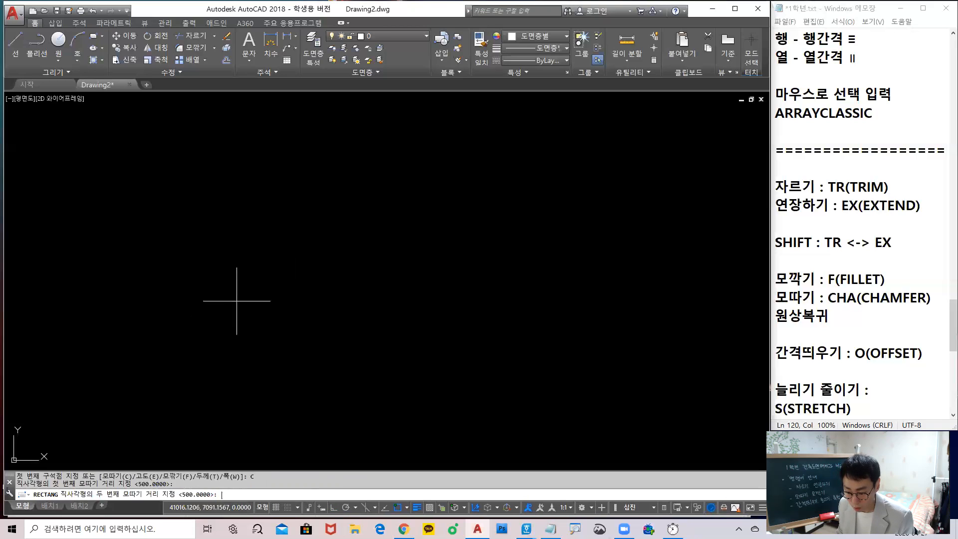
click(260, 336)
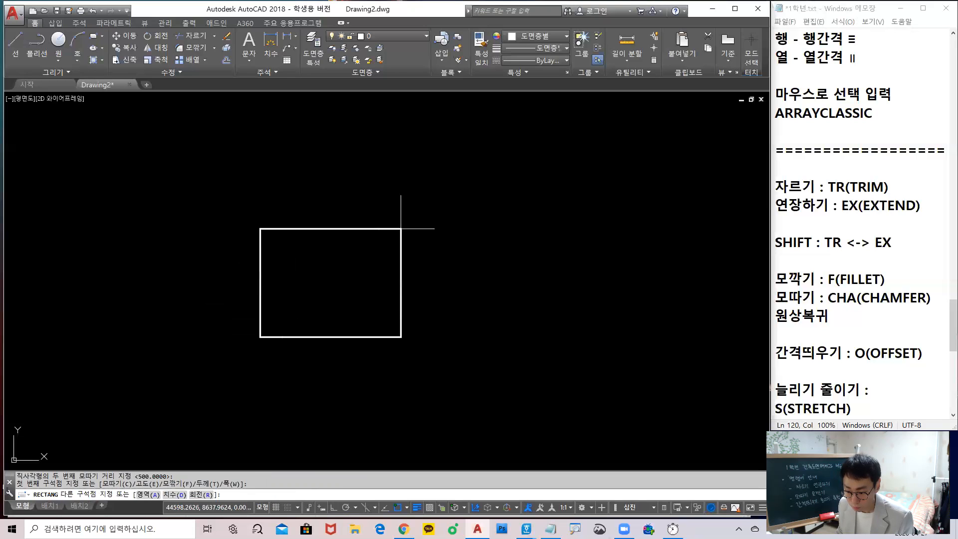
click(426, 193)
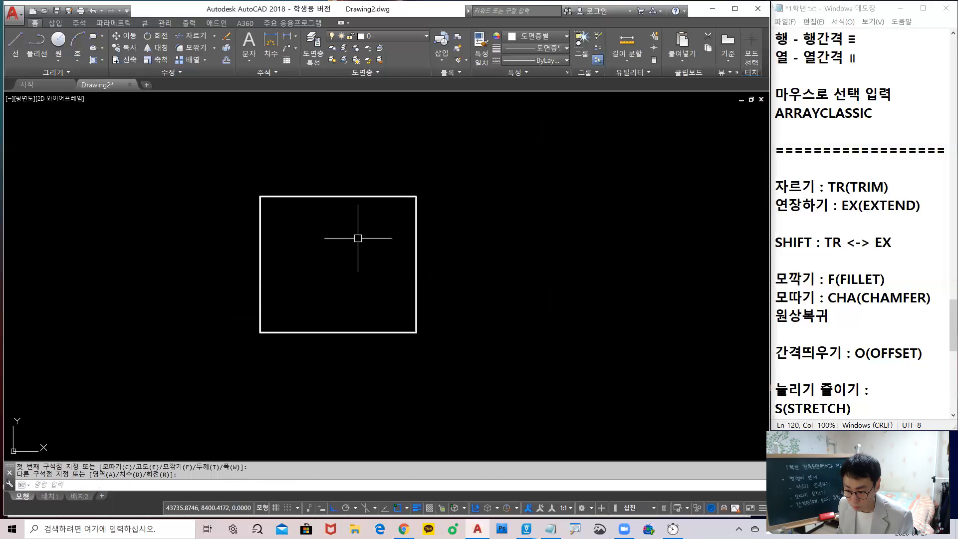
Erase the rectangle just drawn with the default chamfer distances
click(464, 386)
click(203, 170)
text(e)
key(Return)
Draw a rectangle in the empty drawing with the first and second chamfer distances both set to 500
text(r)
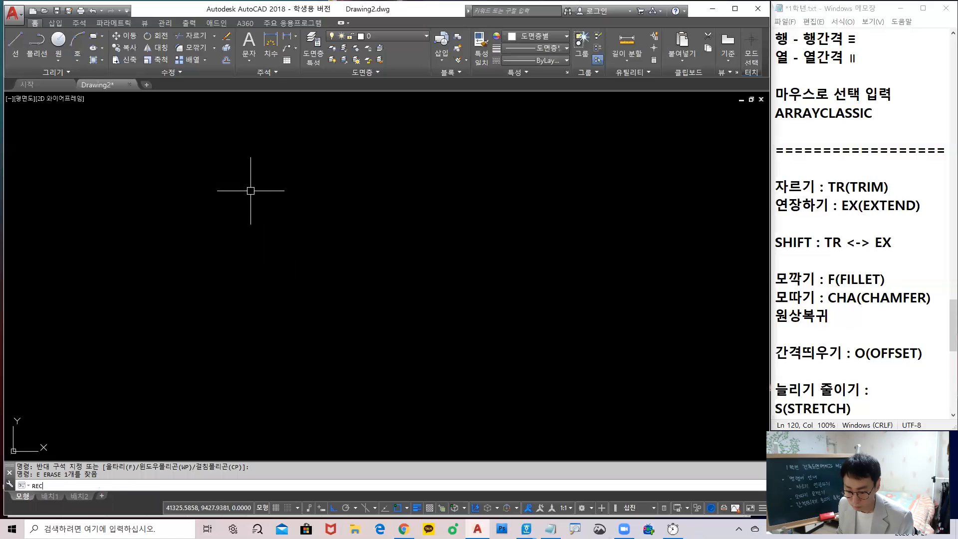
text(ec)
key(Return)
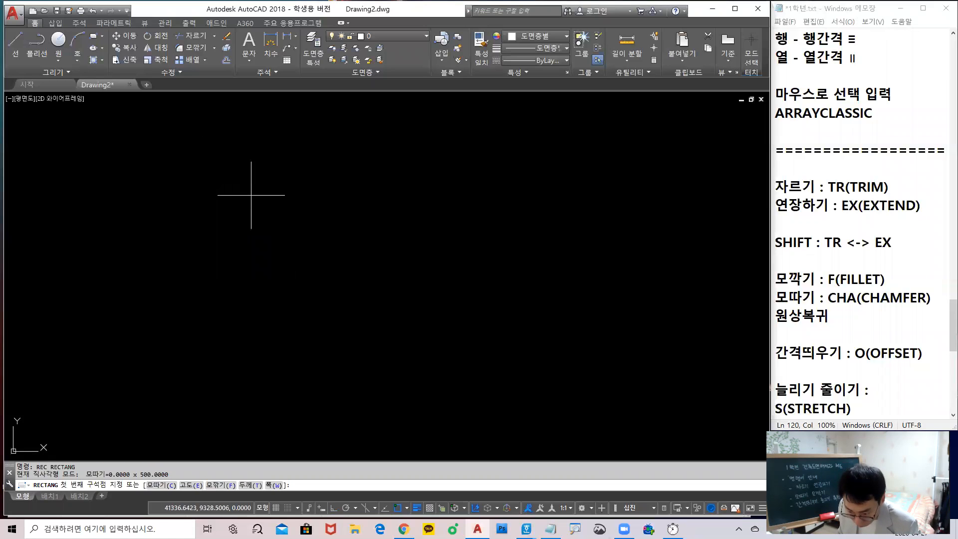
text(c)
key(Return)
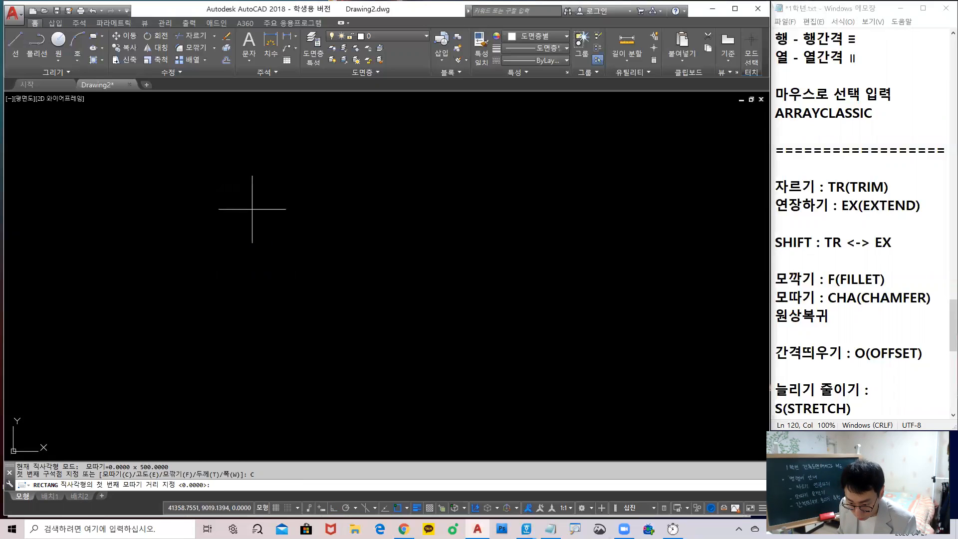
text(500)
key(Return)
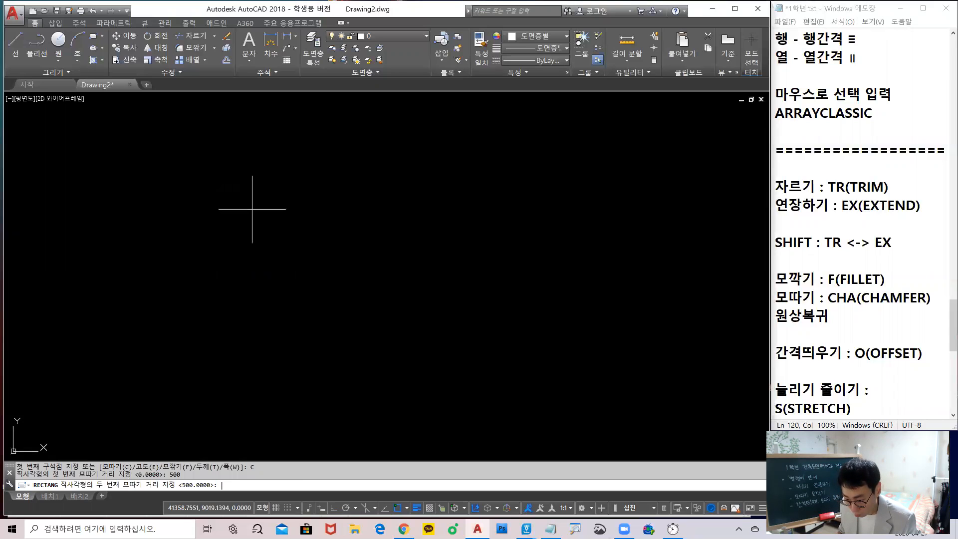
text(500)
key(Return)
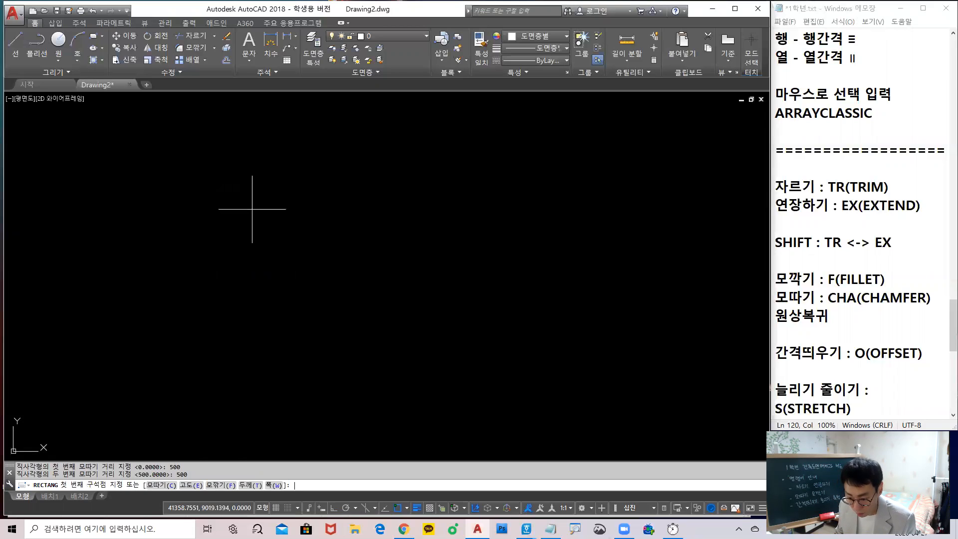
click(281, 304)
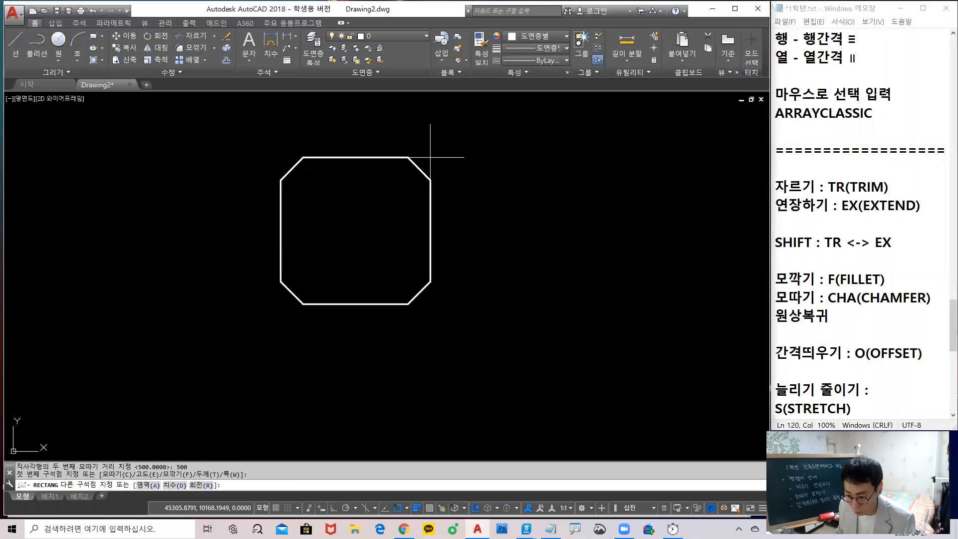
click(429, 160)
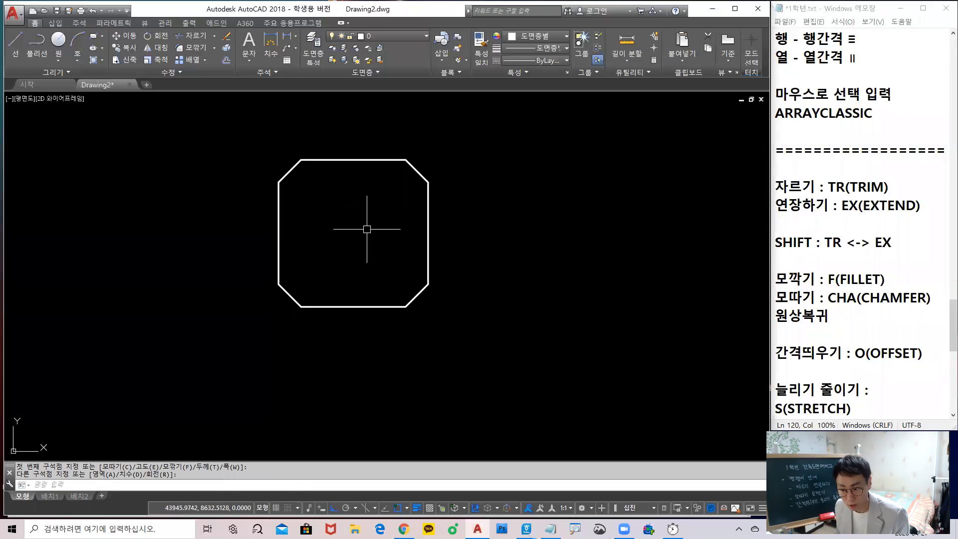
Draw a taller rectangle to the right of the first one, keeping the 500 by 500 chamfer setting
middle_drag(409, 237, 170, 294)
text(rec)
key(Return)
click(355, 353)
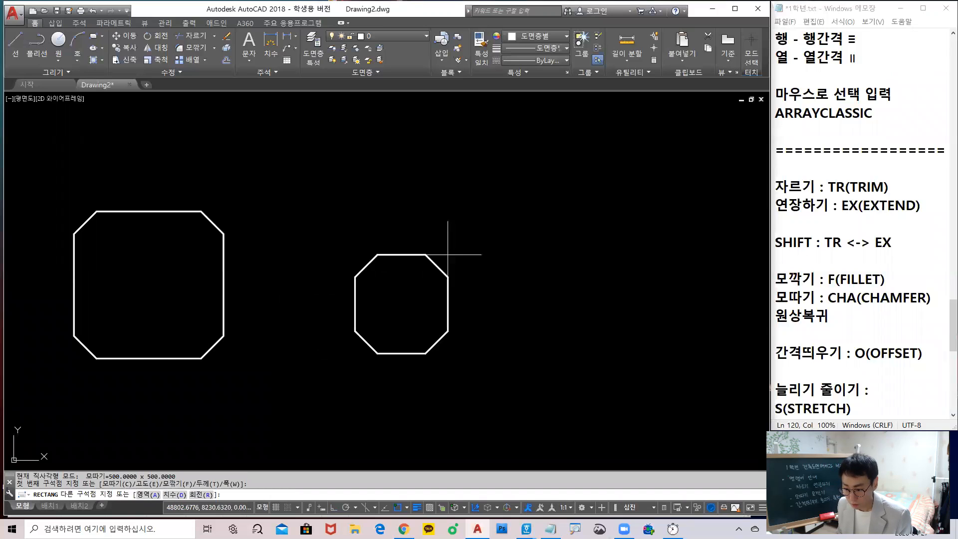
click(500, 126)
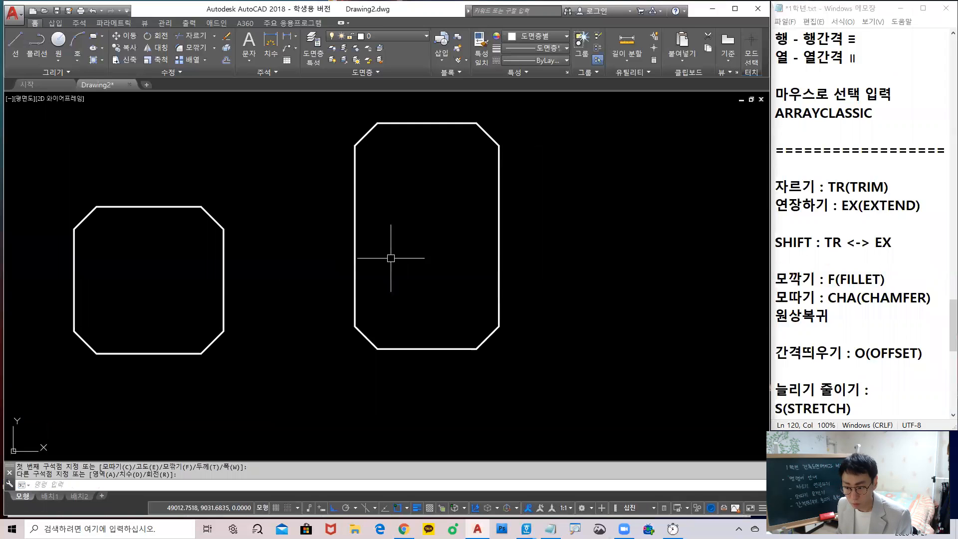
Draw a small rectangle below and to the right of the other two with chamfer distances 600 and 300
scroll(392, 257, down, 4)
middle_drag(297, 367, 237, 323)
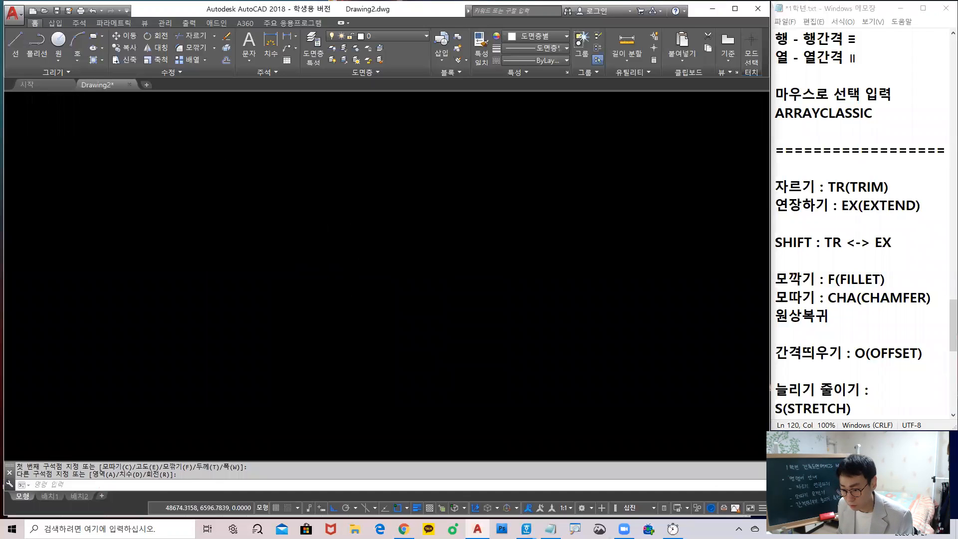
text(REC)
key(Return)
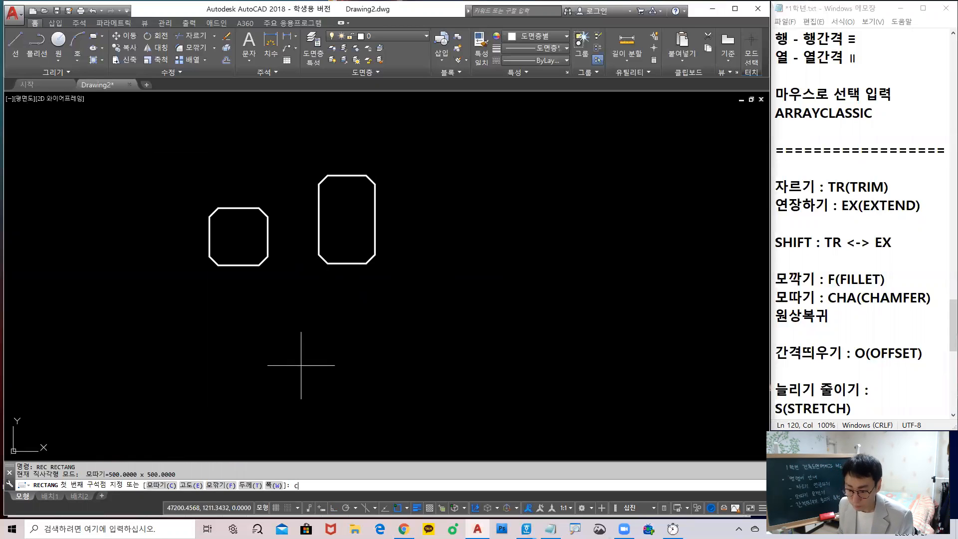
text(c)
key(Return)
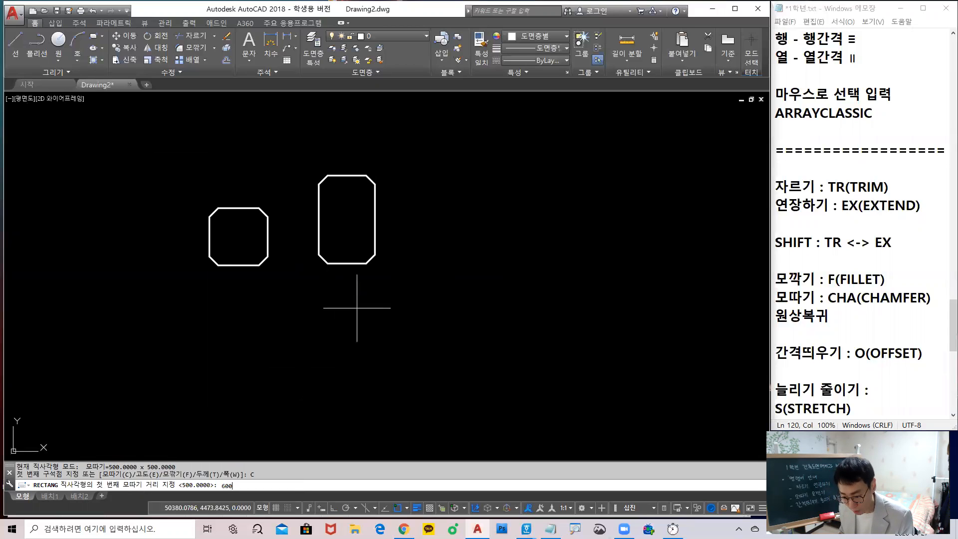
text(600)
key(Return)
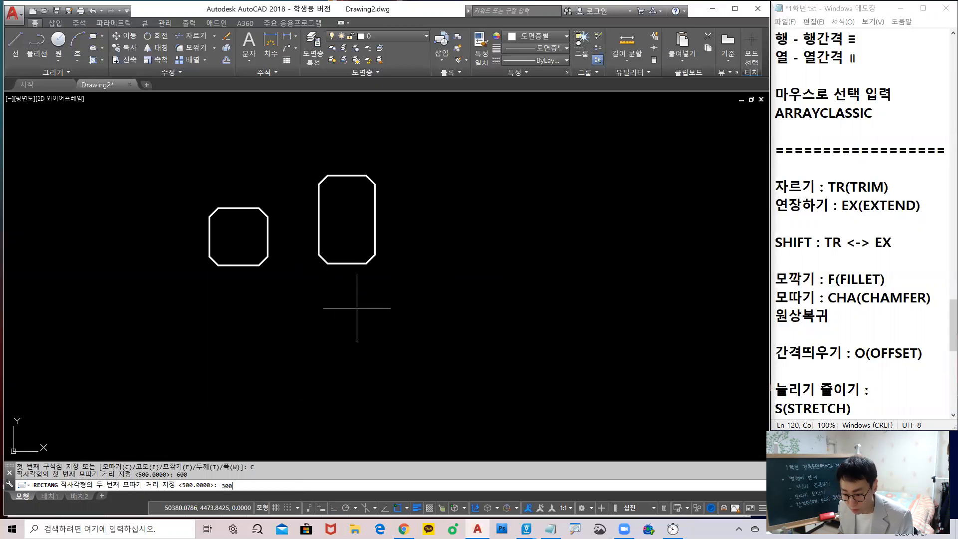
key(Return)
click(431, 354)
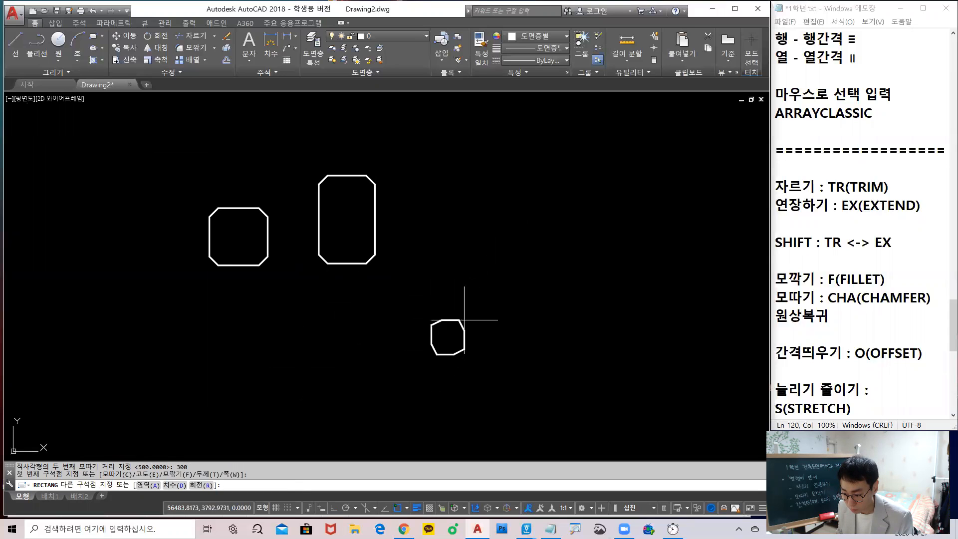
click(456, 330)
Examine the corners of the small chamfered rectangle, marking the 6 and 3 distances beside each corner in red
scroll(449, 342, up, 5)
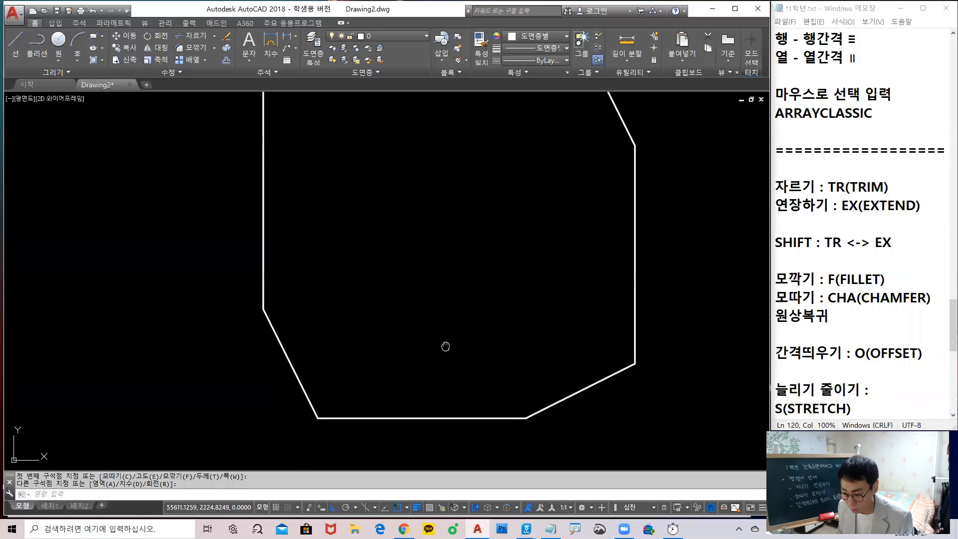
scroll(385, 356, down, 2)
middle_drag(385, 357, 388, 360)
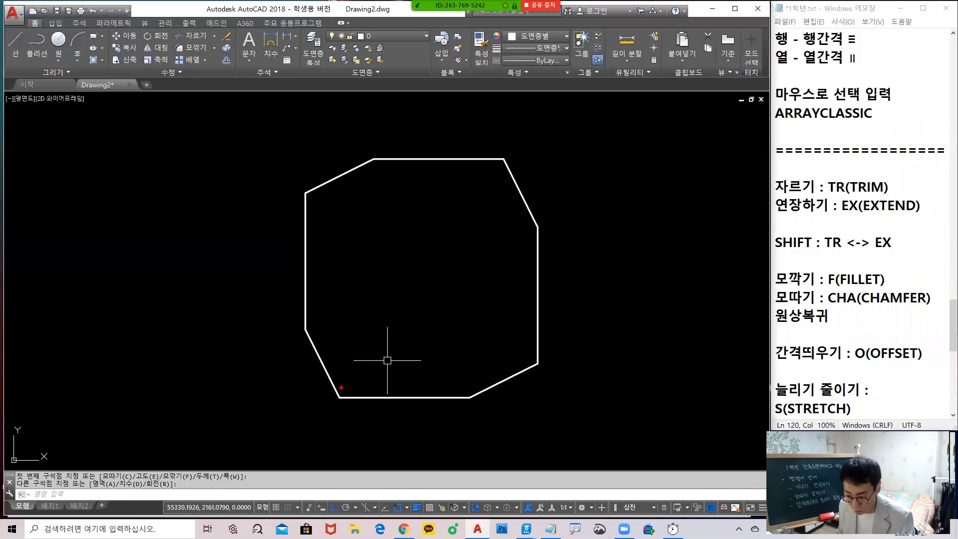
mouse_move(342, 405)
mouse_down()
mouse_move(300, 379)
mouse_move(317, 415)
mouse_move(331, 415)
mouse_up()
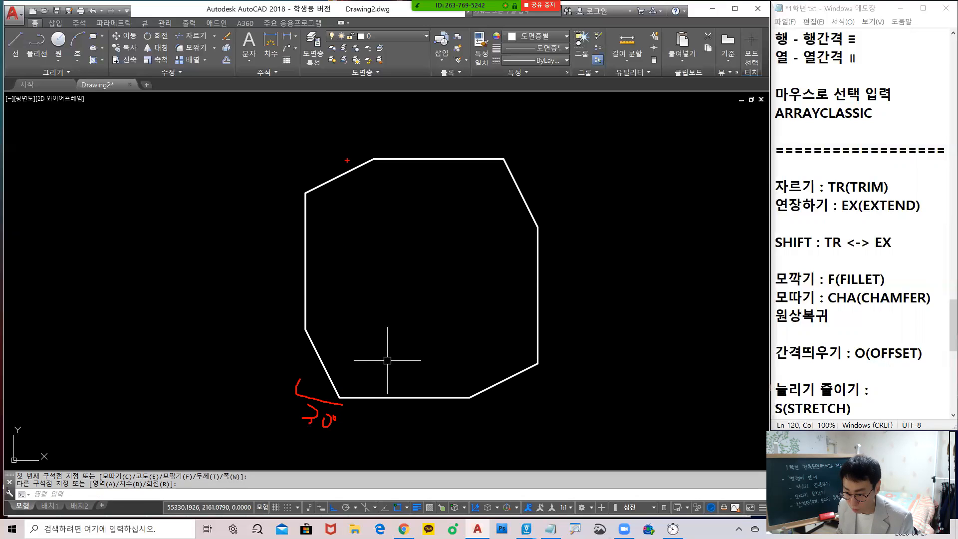
drag(366, 160, 306, 156)
drag(335, 101, 353, 143)
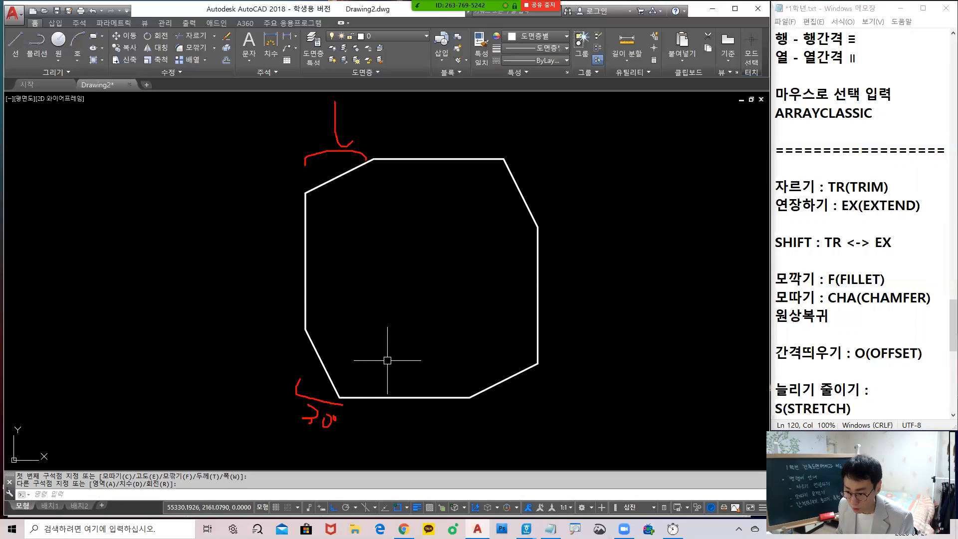
mouse_move(276, 170)
mouse_down()
mouse_move(283, 209)
mouse_move(257, 224)
mouse_up()
drag(265, 339, 259, 413)
drag(523, 397, 514, 425)
drag(556, 372, 556, 401)
drag(560, 181, 554, 209)
drag(511, 129, 510, 151)
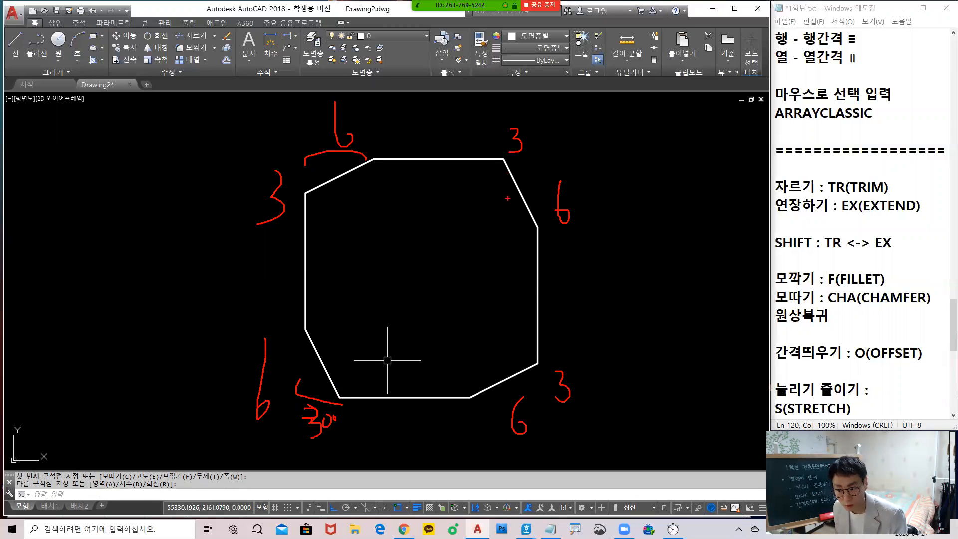
Mark comparison values 6 and 3 in yellow beside the rectangle's two upper corners, and clear the markup
drag(335, 99, 335, 143)
mouse_move(260, 168)
mouse_down()
mouse_move(291, 202)
mouse_move(242, 222)
mouse_up()
drag(517, 98, 494, 133)
mouse_move(578, 176)
mouse_down()
mouse_move(588, 192)
mouse_move(577, 212)
mouse_up()
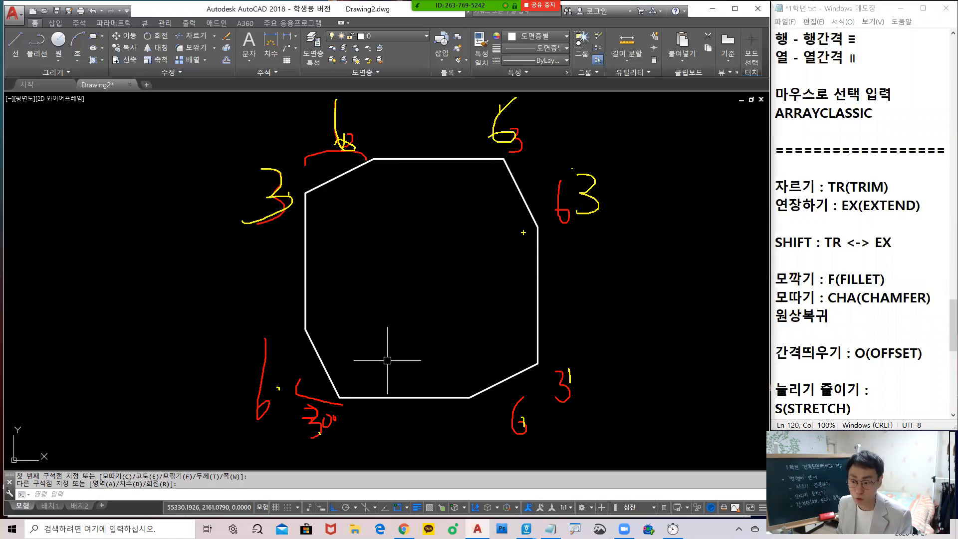
key(Escape)
Start a new rectangle and set both of its chamfer distances to 0
scroll(521, 236, down, 2)
middle_drag(520, 238, 383, 223)
click(422, 351)
click(463, 280)
middle_drag(547, 278, 312, 289)
text(REC)
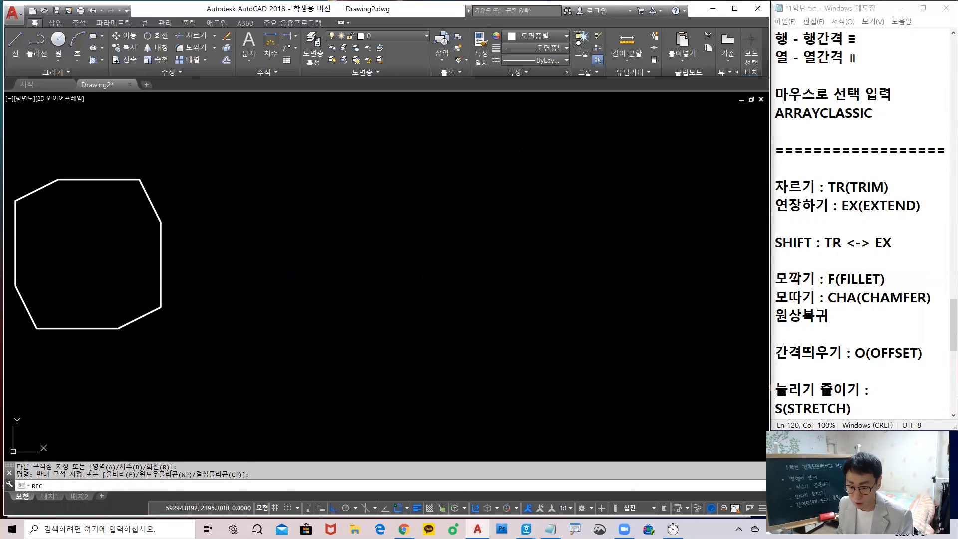
key(Return)
text(c)
key(Return)
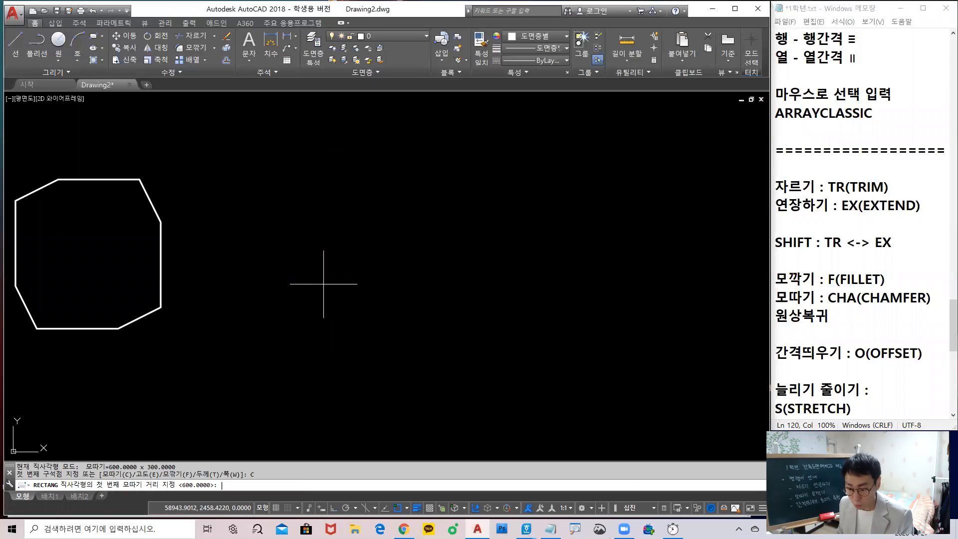
text(0)
key(Return)
text(0)
key(Return)
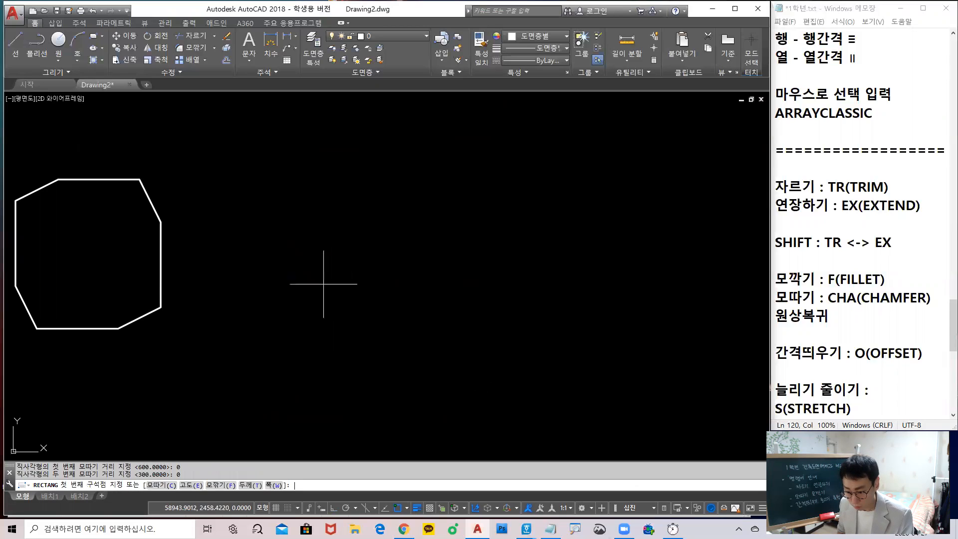
Draw a sharp-cornered, roughly square rectangle to the right of the small chamfered one
click(335, 310)
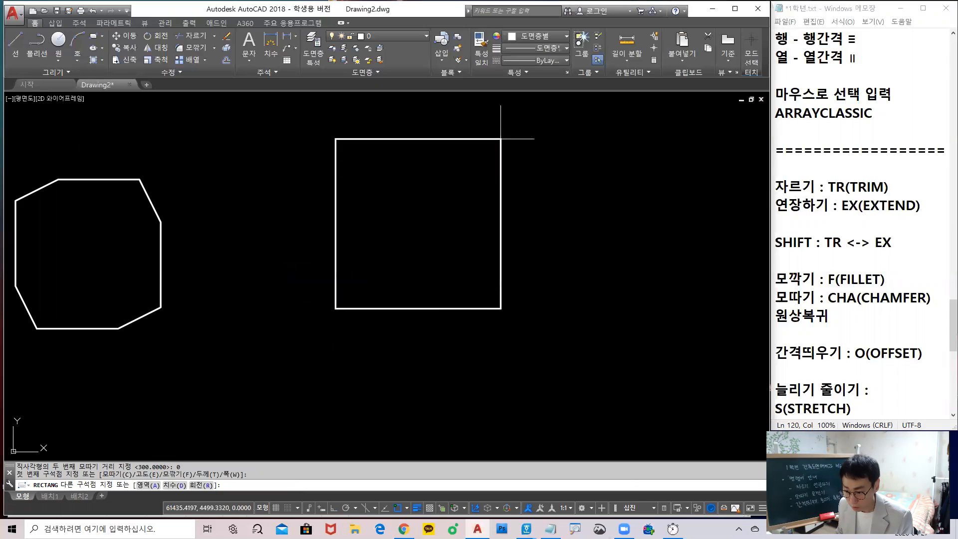
click(501, 139)
middle_drag(478, 215, 405, 240)
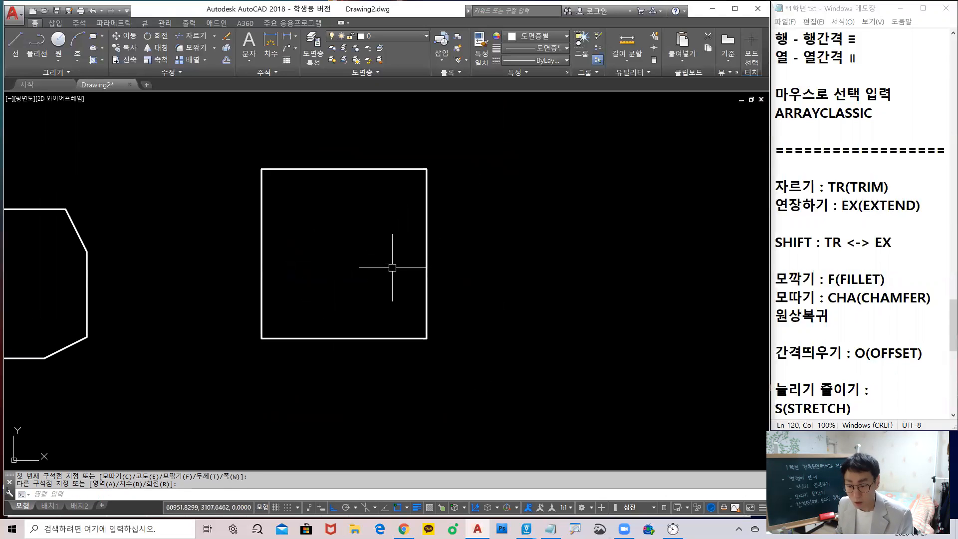
click(454, 363)
click(438, 376)
click(447, 374)
key(Escape)
Chamfer the new square's upper-left corner with distances of 600 along the top edge and 300 along the left edge
text(cha)
key(Return)
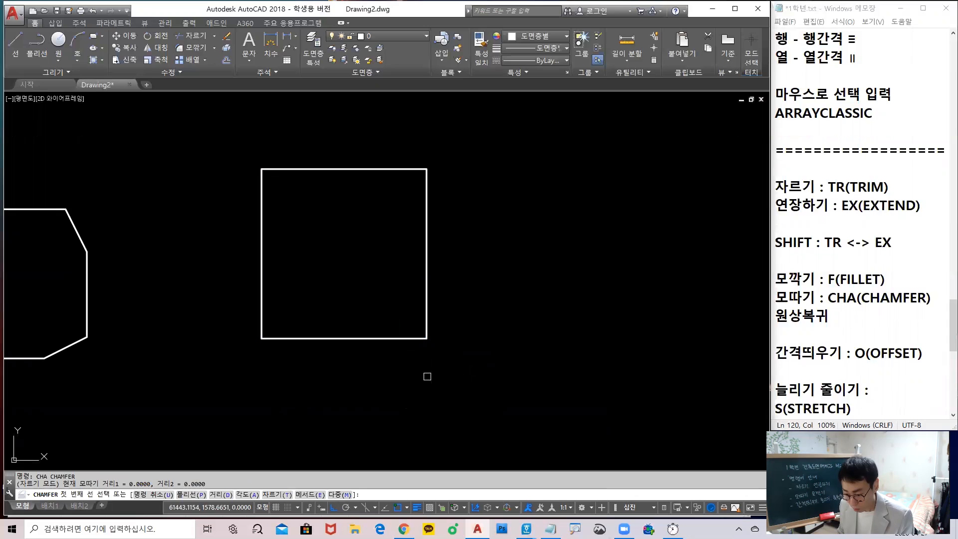
text(D)
key(Return)
text(600)
key(Return)
text(300)
key(Return)
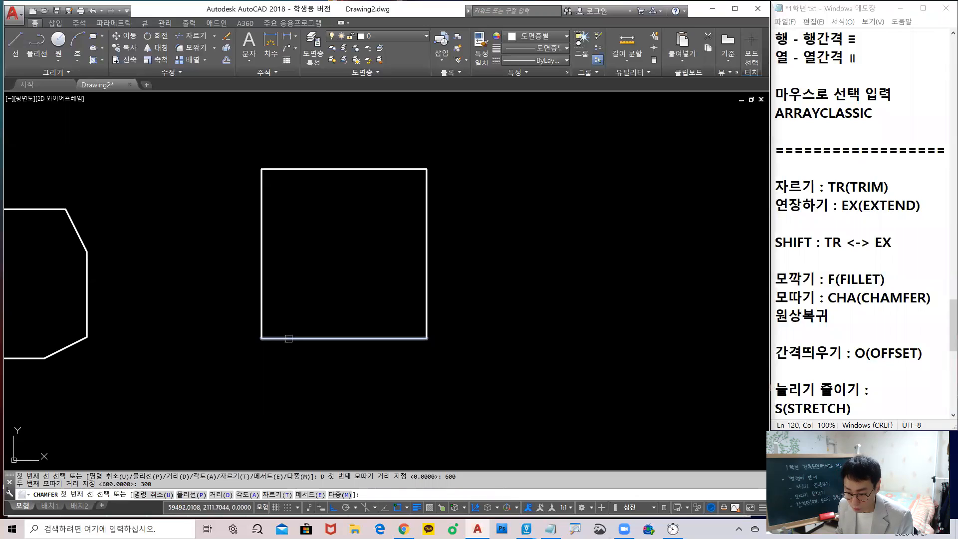
click(294, 169)
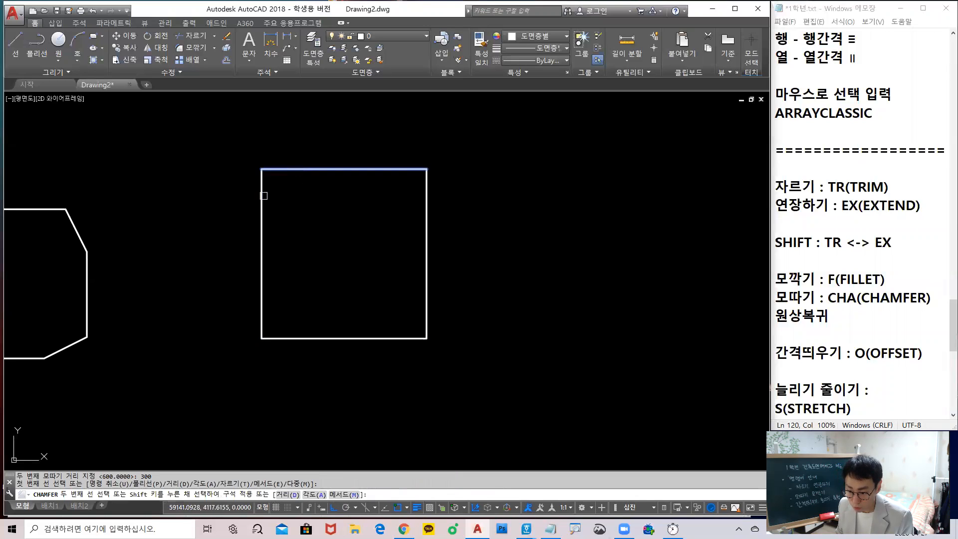
click(261, 198)
Chamfer the square's other three corners with the same distances, picking the horizontal edge first at each corner
key(space)
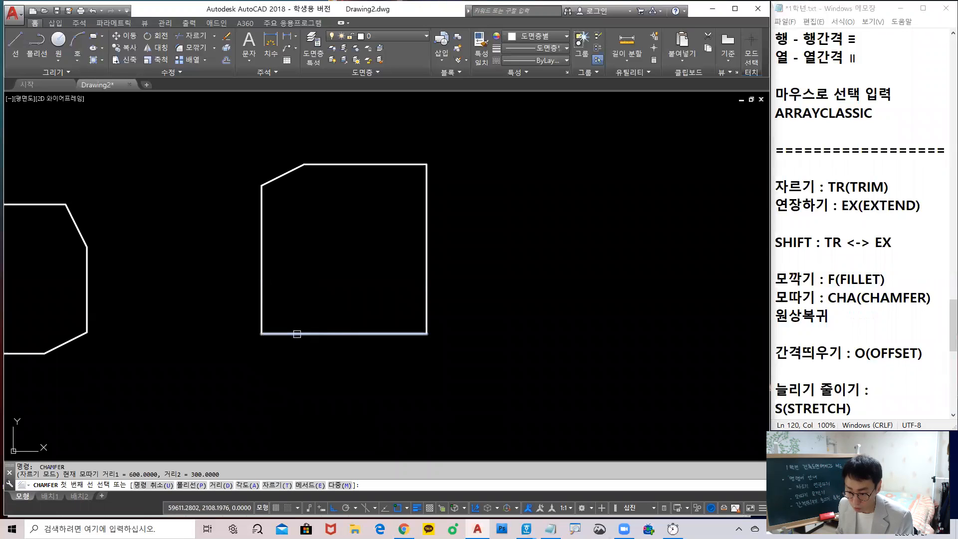
click(295, 333)
click(261, 305)
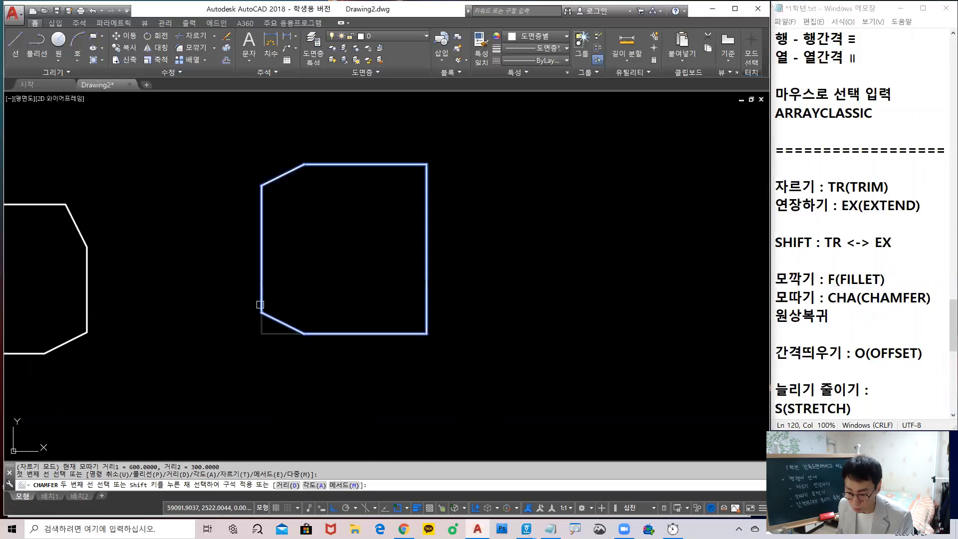
click(394, 333)
click(427, 294)
key(space)
click(406, 169)
click(425, 198)
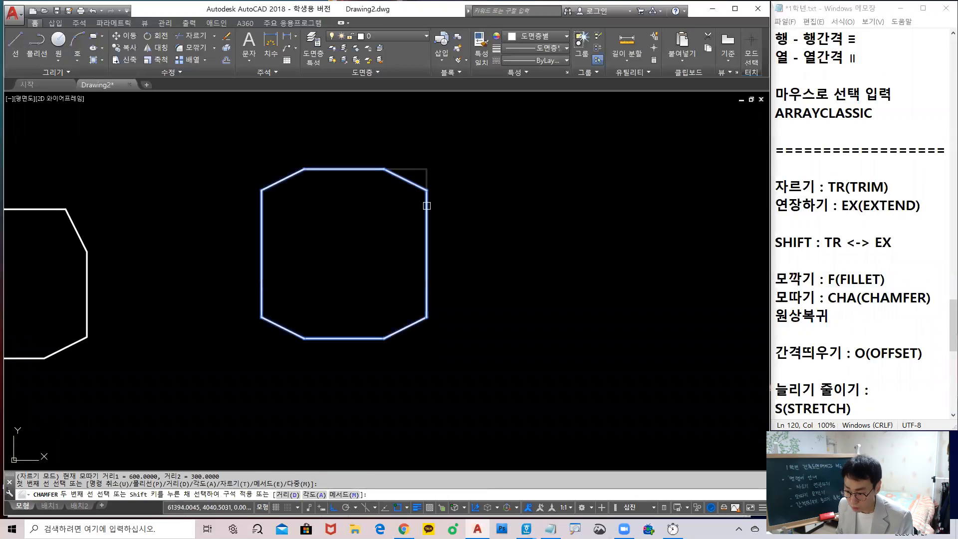
Examine the chamfered square's two upper corners, marking 6 and 3 beside them in yellow, and clear the markup
scroll(449, 270, down, 4)
scroll(486, 253, up, 2)
scroll(486, 253, up, 2)
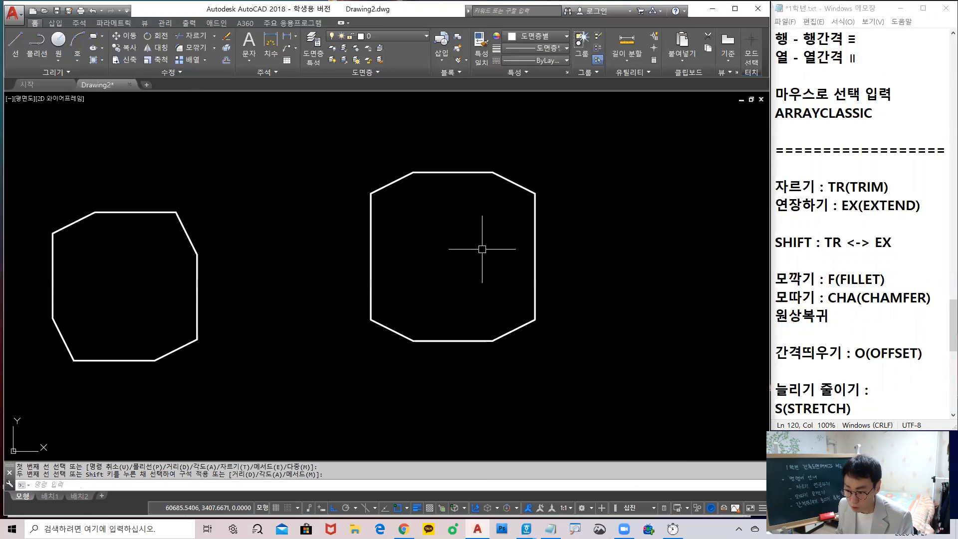
drag(404, 136, 402, 167)
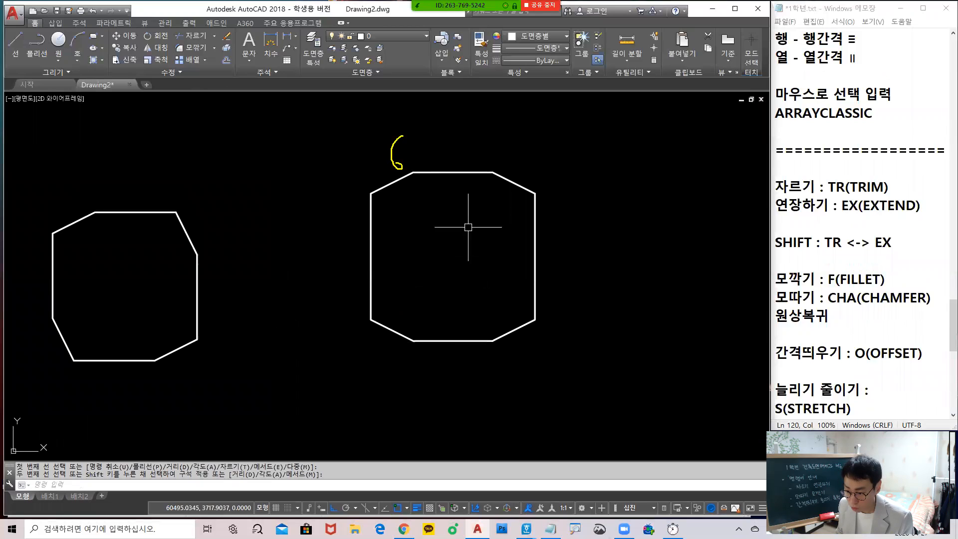
mouse_move(342, 172)
mouse_down()
mouse_move(350, 186)
mouse_move(338, 202)
mouse_up()
mouse_move(509, 127)
mouse_down()
mouse_move(503, 159)
mouse_move(551, 198)
mouse_up()
mouse_move(490, 171)
mouse_down()
mouse_move(533, 170)
mouse_move(533, 192)
mouse_up()
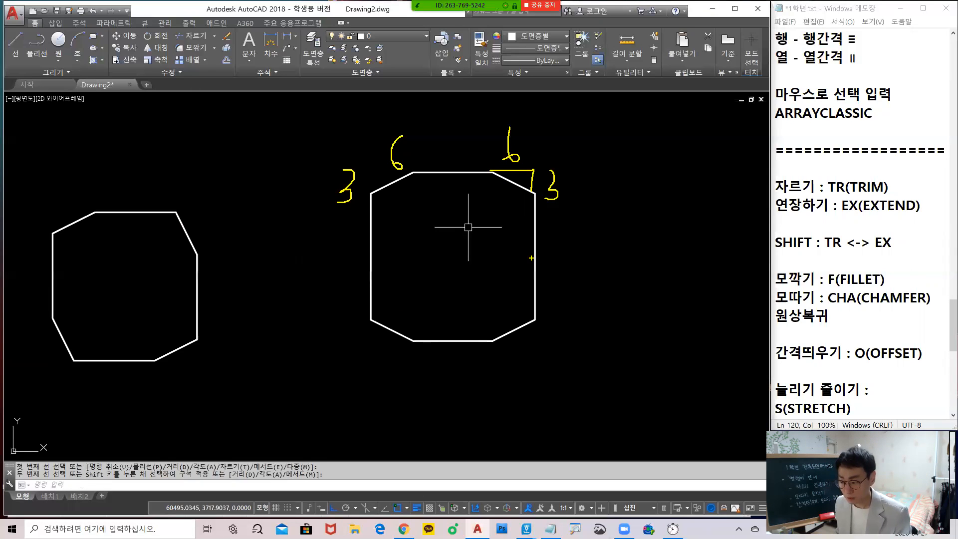
key(Escape)
Erase all four chamfered shapes from the drawing
scroll(541, 242, down, 4)
middle_drag(544, 272, 553, 321)
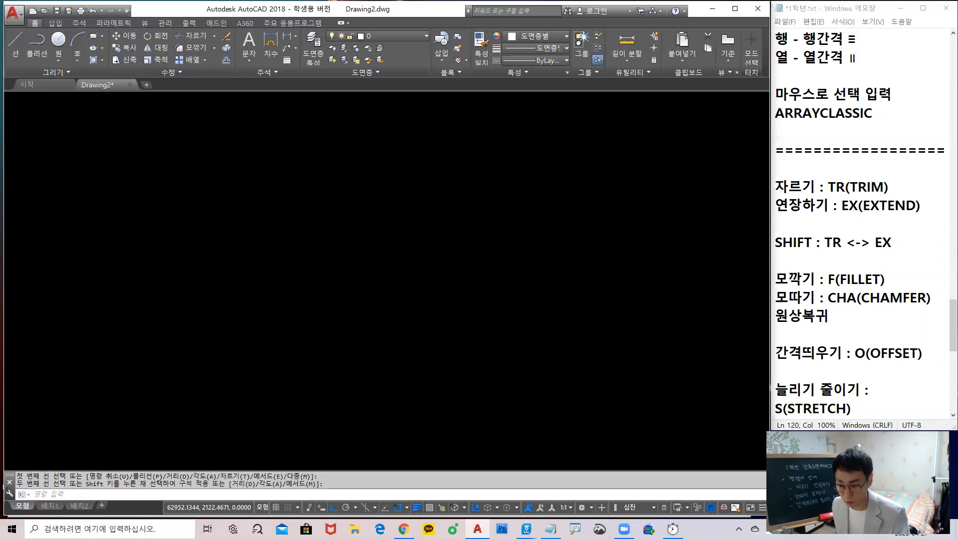
click(586, 382)
click(121, 104)
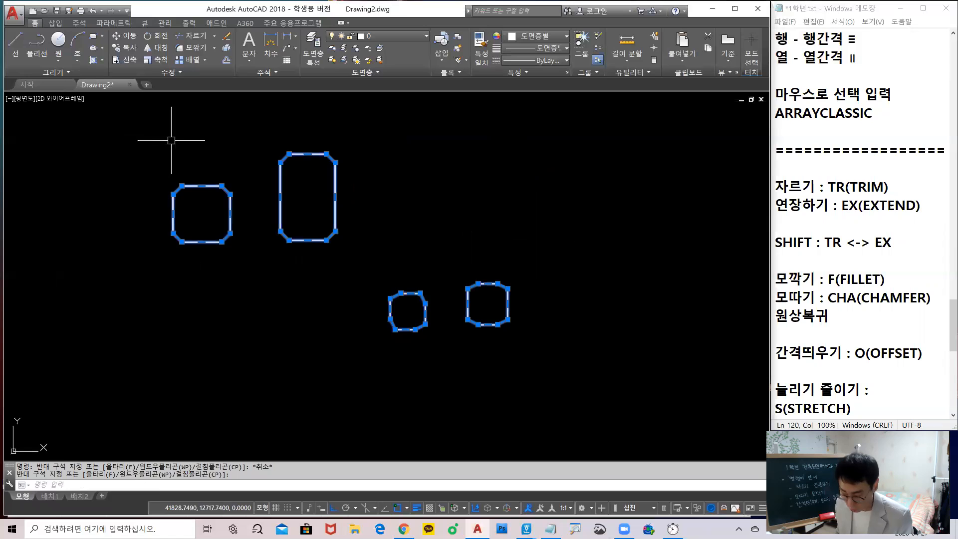
text(e)
key(Return)
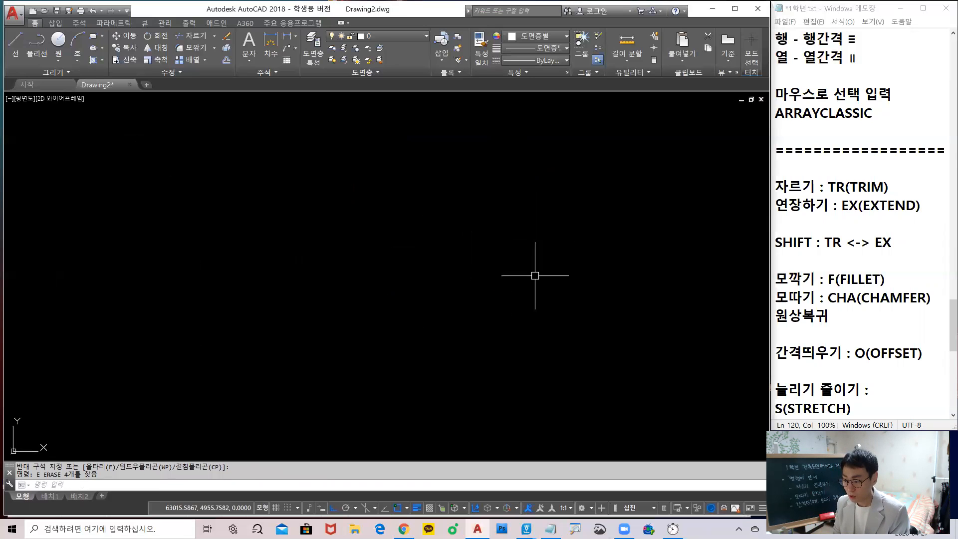
Reset both distances of the Chamfer command to 0 and leave the command
text(ch)
key(Return)
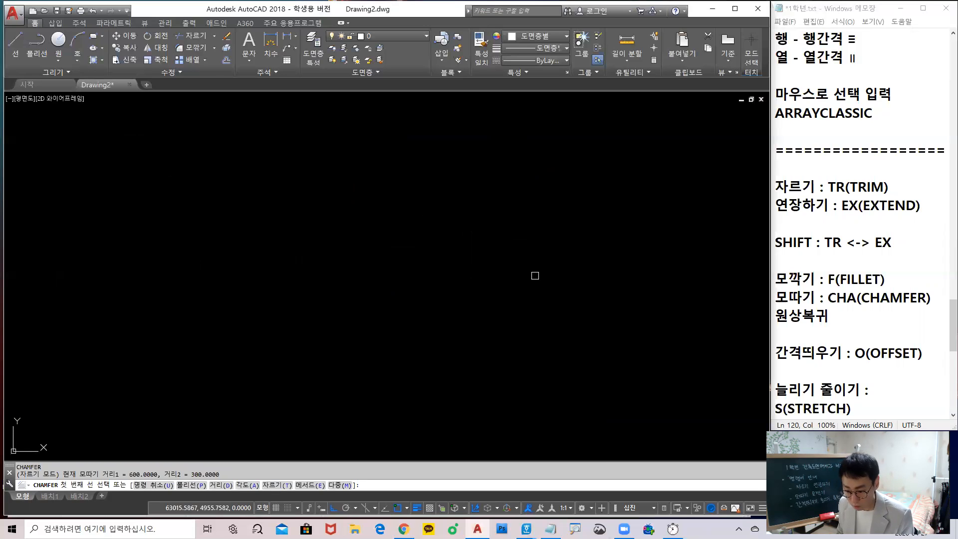
text(D)
key(Return)
text(0)
key(Return)
text(0)
key(Return)
key(Escape)
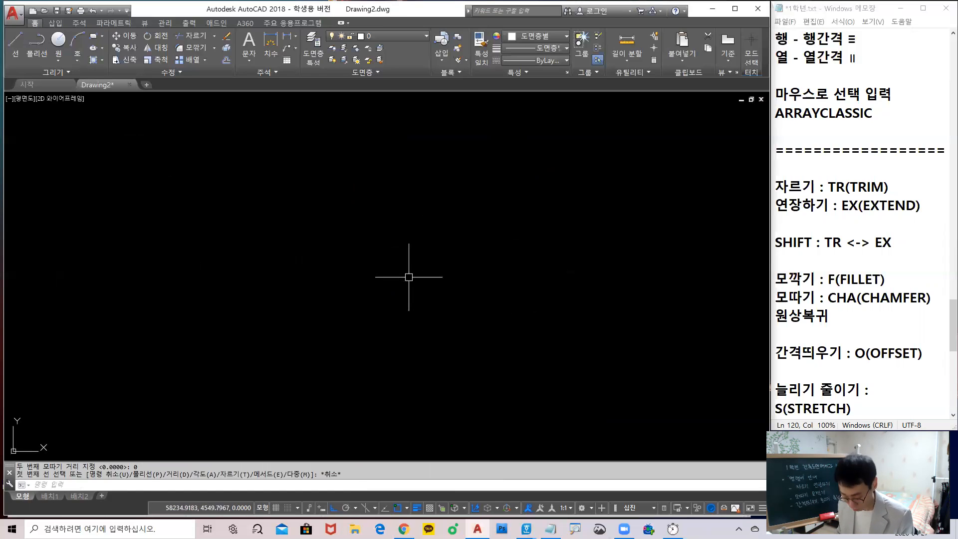
Draw a horizontal line and a vertical line that crosses it near its left end
text(L)
key(Return)
click(501, 191)
click(294, 206)
key(Return)
key(Return)
click(330, 123)
click(298, 384)
key(Return)
Fillet the vertical line's lower part with the horizontal line's right part into a sharp corner
text(F)
key(Return)
click(330, 220)
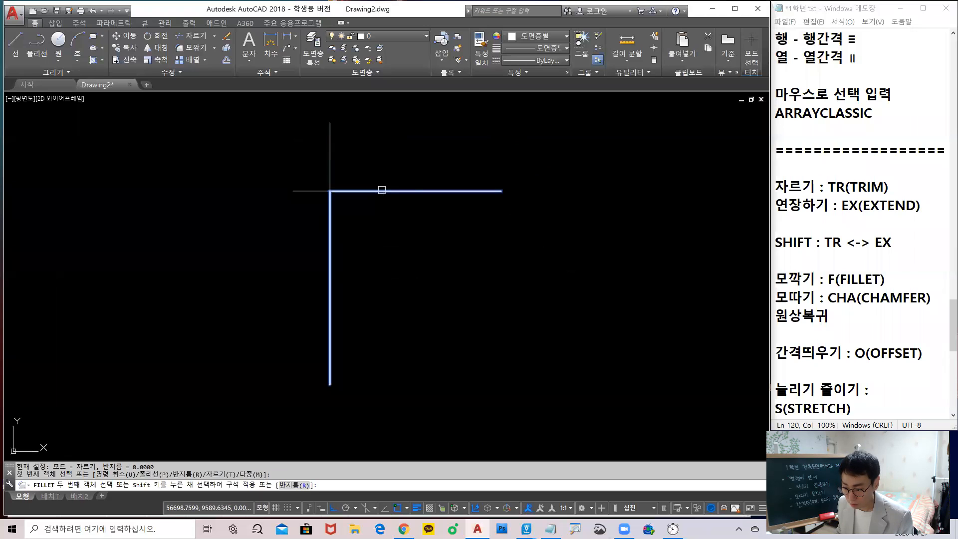
click(381, 191)
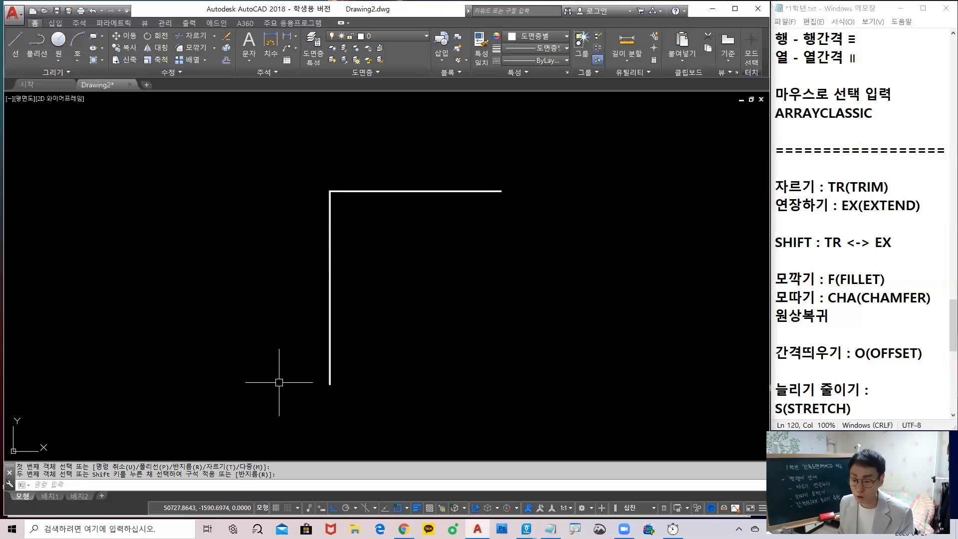
key(Escape)
Erase the two lines that form the corner
middle_drag(366, 305, 336, 335)
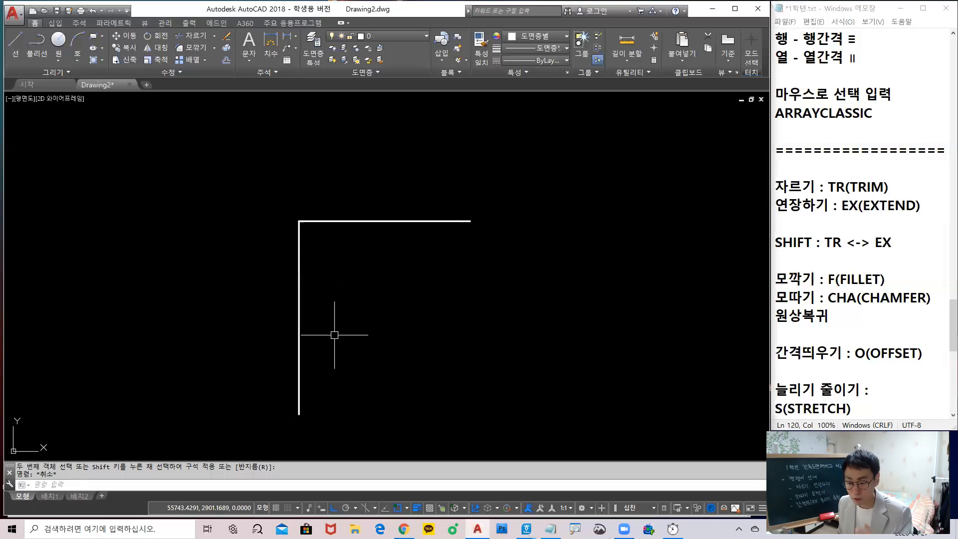
click(367, 321)
click(285, 192)
text(e)
key(Return)
Draw a single horizontal line across the middle of the drawing area
text(l)
key(Return)
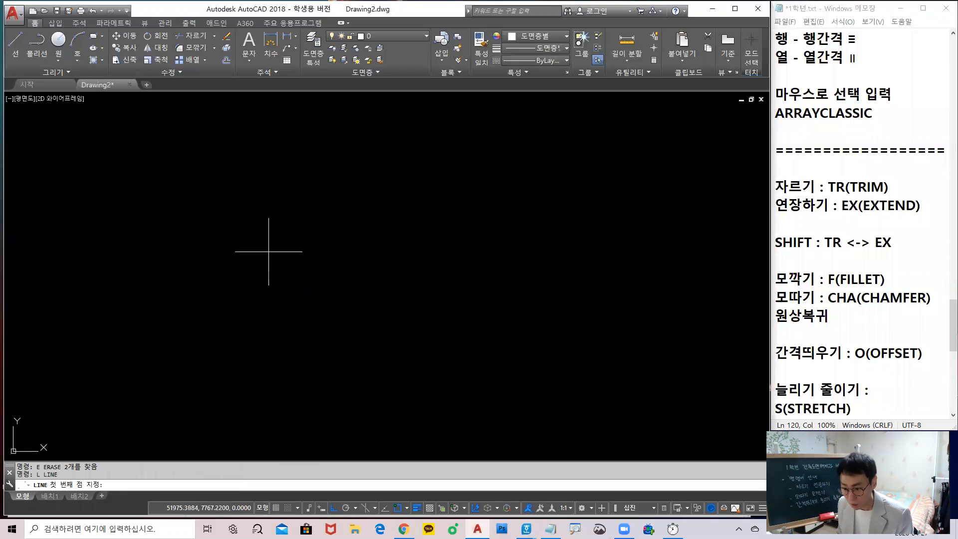
click(242, 255)
click(511, 201)
key(Return)
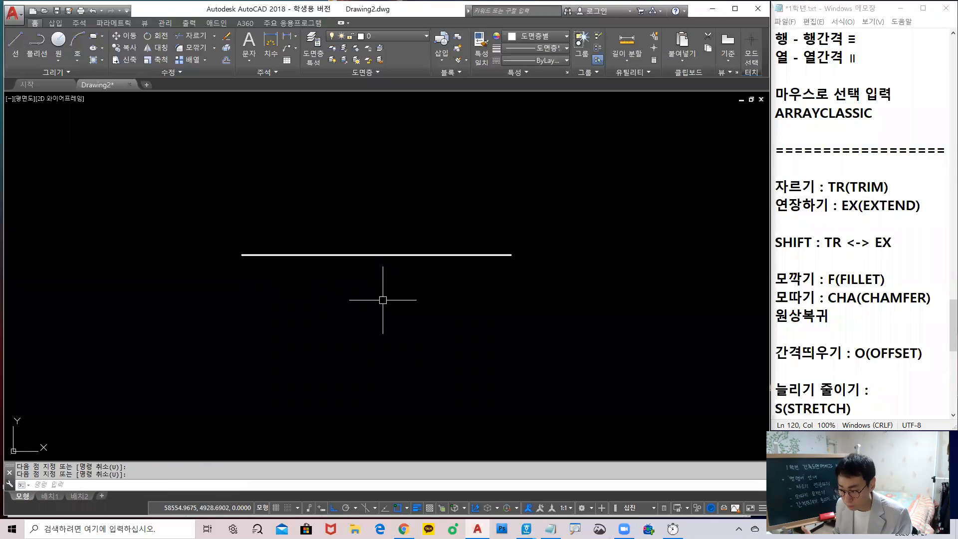
Offset the horizontal line downward by 1000
text(o)
key(Return)
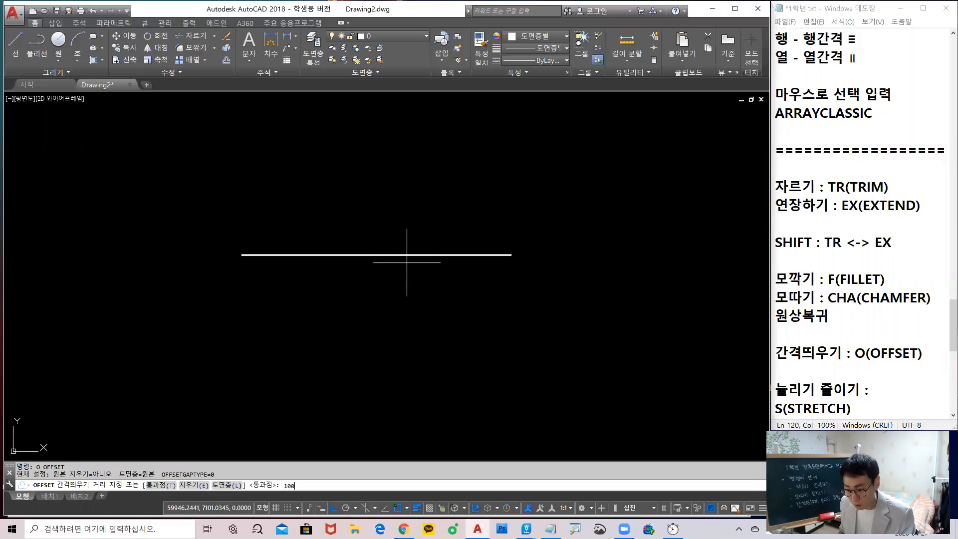
key(Return)
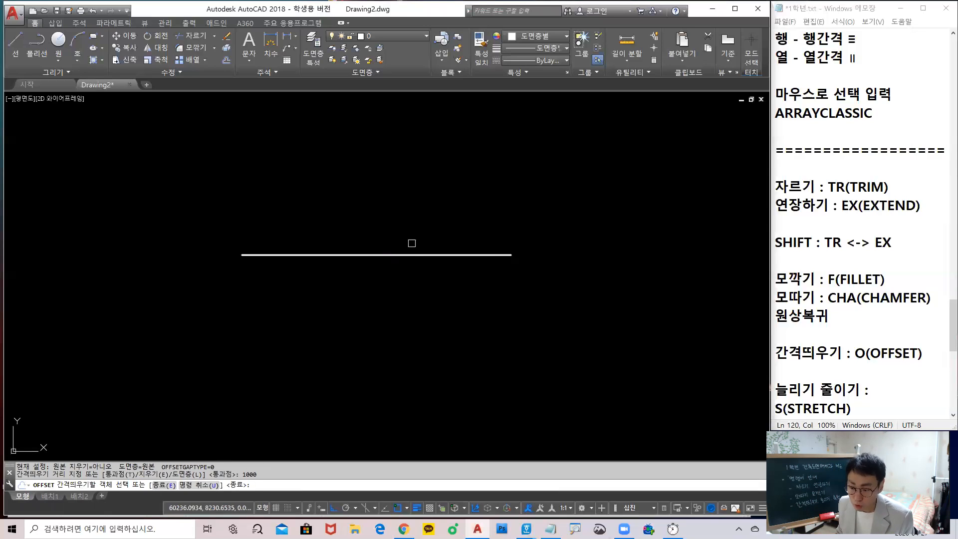
click(410, 255)
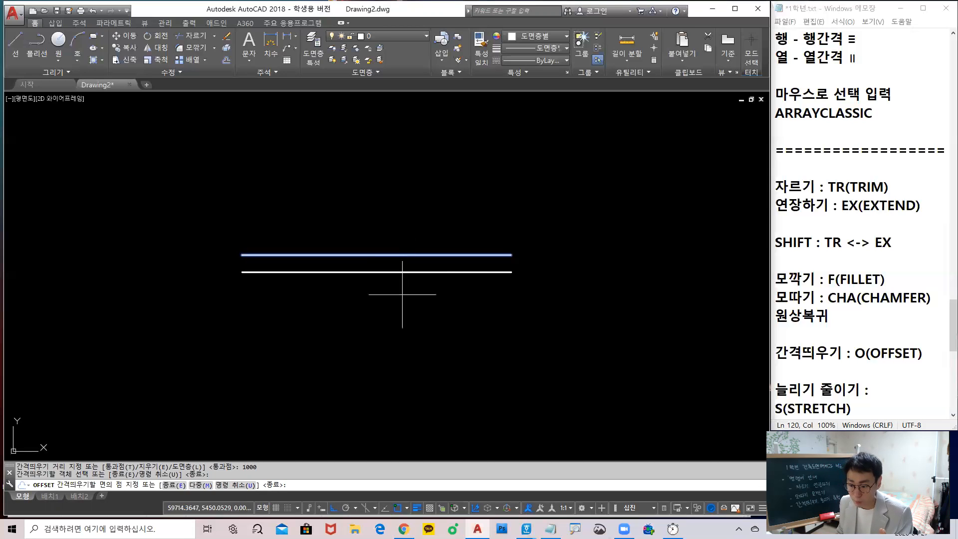
click(397, 327)
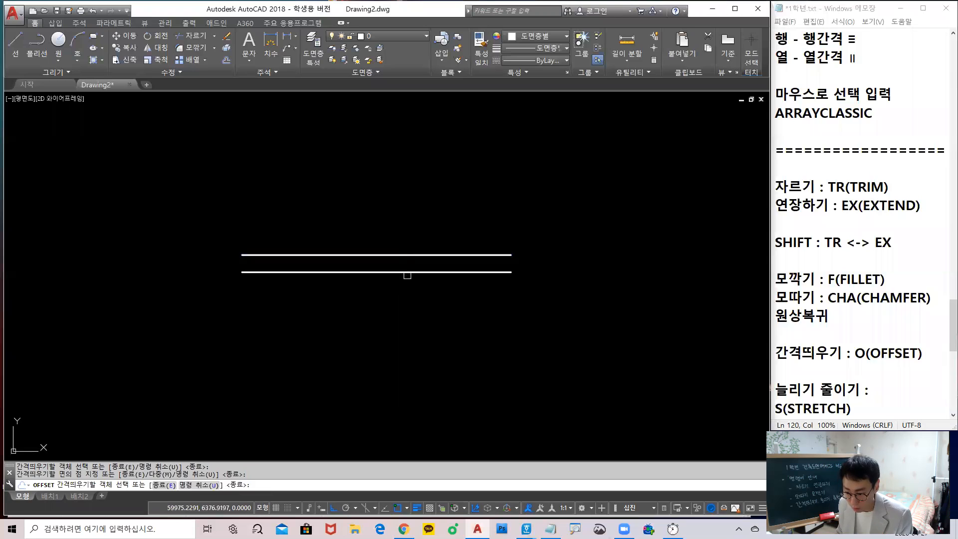
Offset each newest line downward at the same distance until there are six parallel lines
click(405, 272)
click(411, 289)
click(408, 326)
click(410, 307)
click(410, 373)
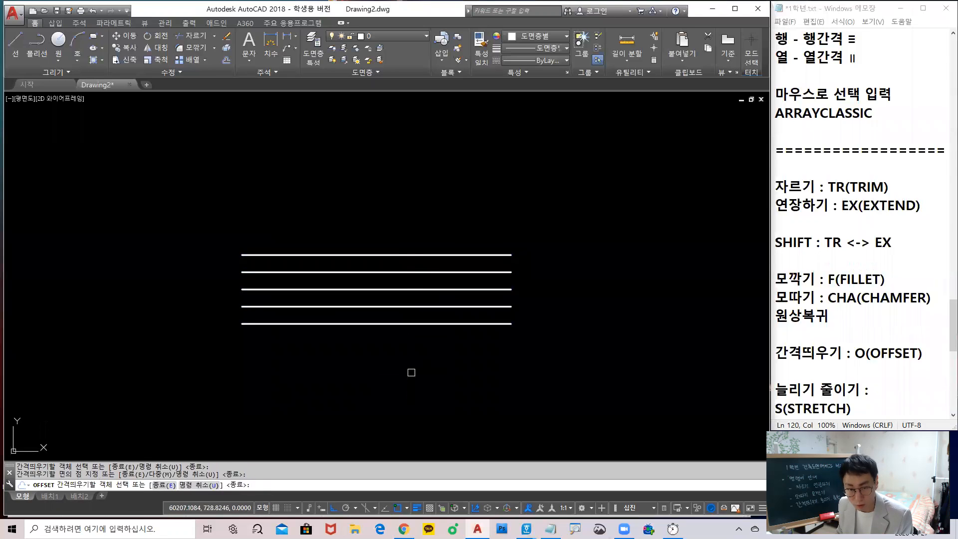
click(418, 325)
click(419, 387)
key(Return)
Draw a large, roughly square rectangle to the right of the parallel lines
scroll(578, 277, down, 2)
middle_drag(582, 277, 340, 308)
text(REC)
key(Return)
click(435, 390)
click(593, 222)
key(Return)
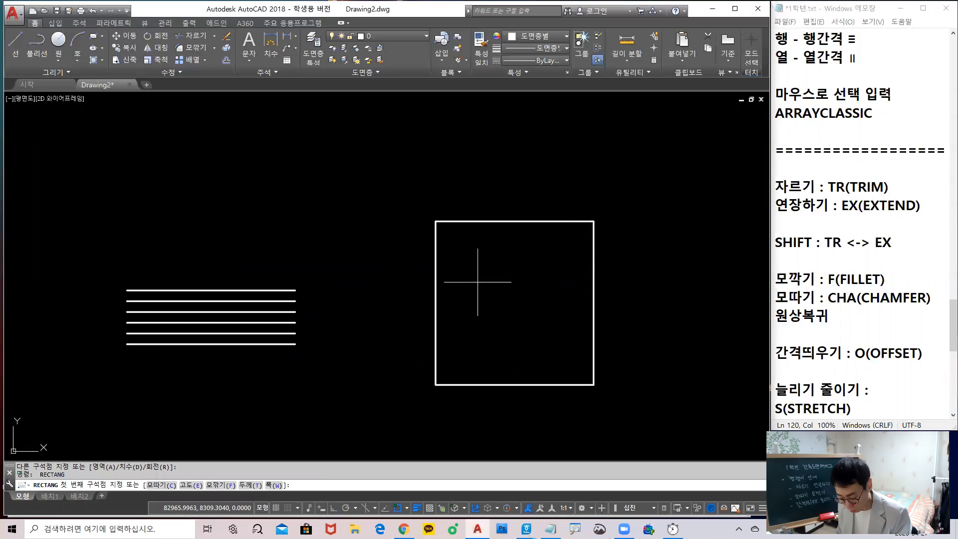
text(o)
key(Return)
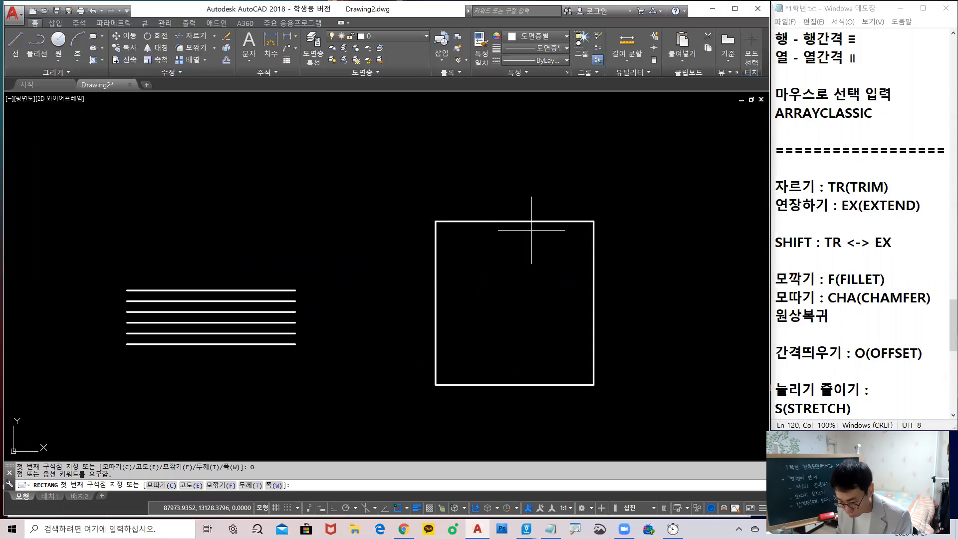
key(Escape)
key(Escape)
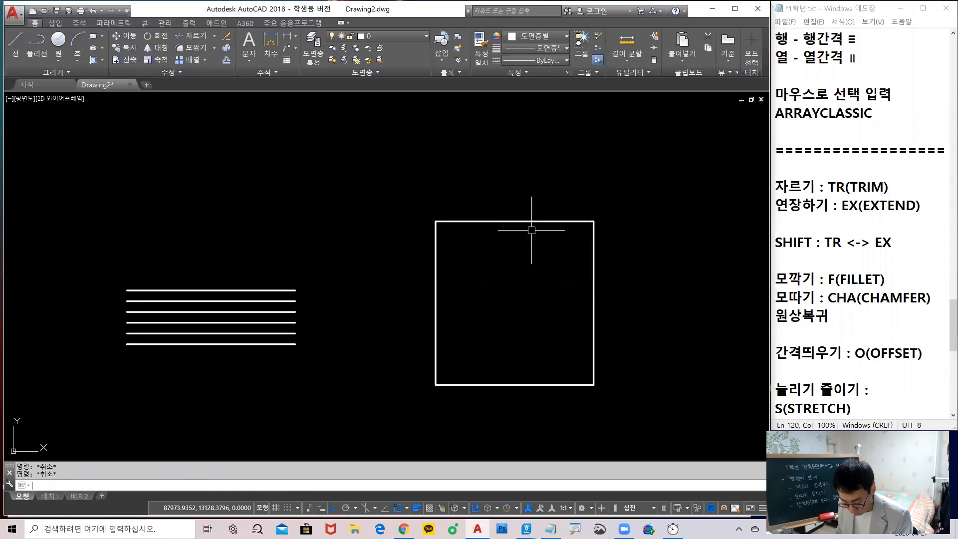
Offset the rectangle inward by 1000 three times, each time from the newest copy, to make nested rectangles
key(Return)
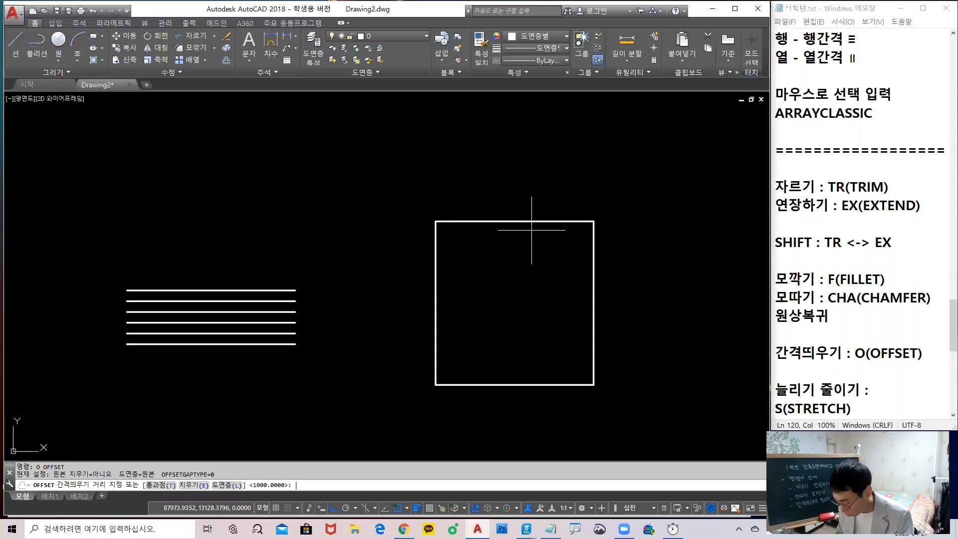
key(Return)
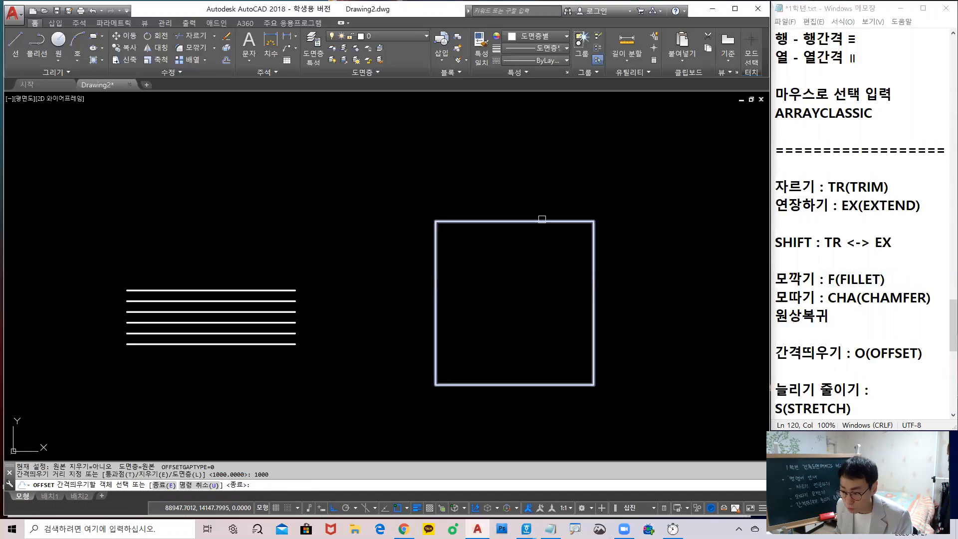
click(542, 219)
click(538, 303)
click(542, 233)
click(534, 295)
click(539, 240)
click(535, 275)
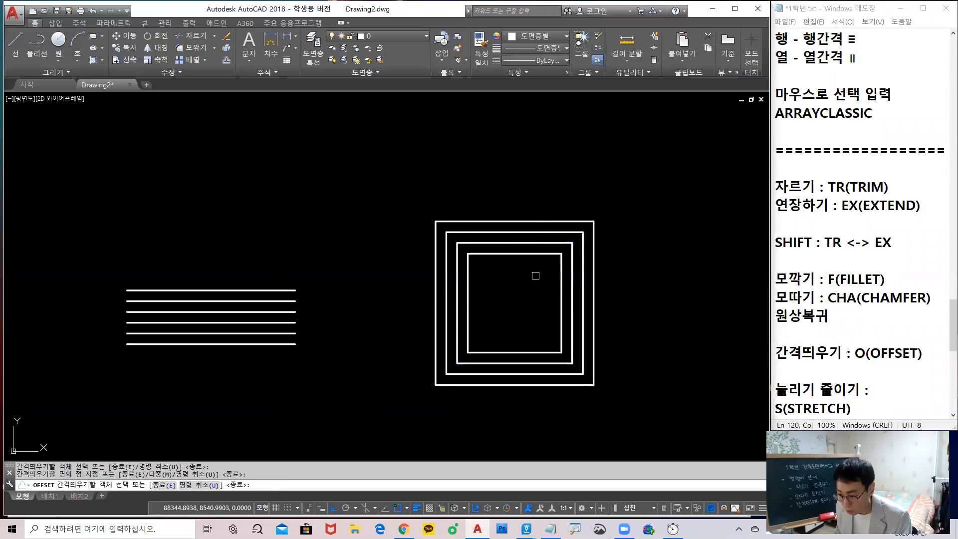
Offset the outermost rectangle outward three times at the same distance, each time from the newest copy
click(542, 221)
click(553, 215)
click(558, 210)
click(568, 194)
click(568, 200)
click(568, 198)
key(Return)
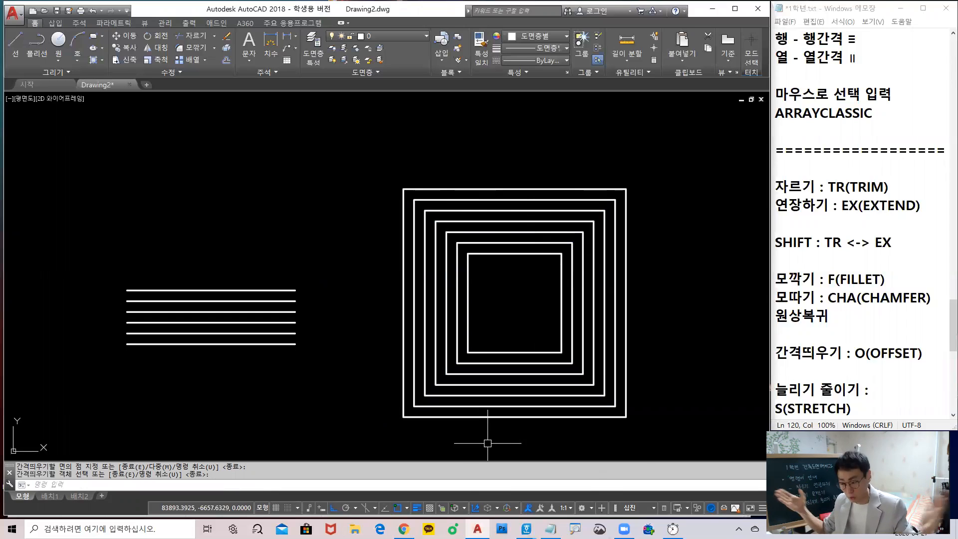
Erase all the nested rectangles, keeping only the parallel horizontal lines
key(space)
click(632, 452)
click(496, 318)
text(E)
key(space)
middle_drag(344, 349, 446, 242)
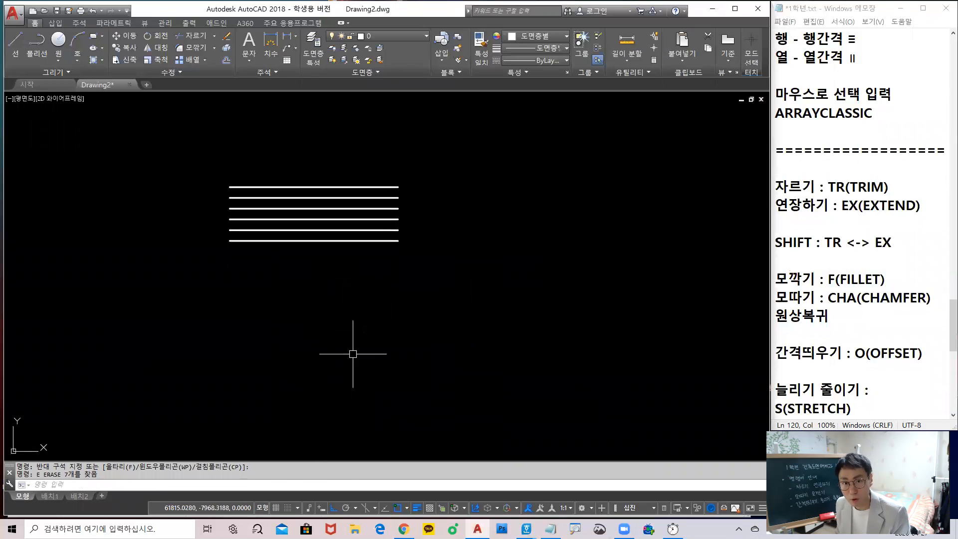
Offset the lowest line downward by 1000, repeating from each newest copy until there are twelve parallel lines
scroll(349, 396, down, 2)
middle_drag(349, 395, 354, 332)
scroll(331, 277, up, 4)
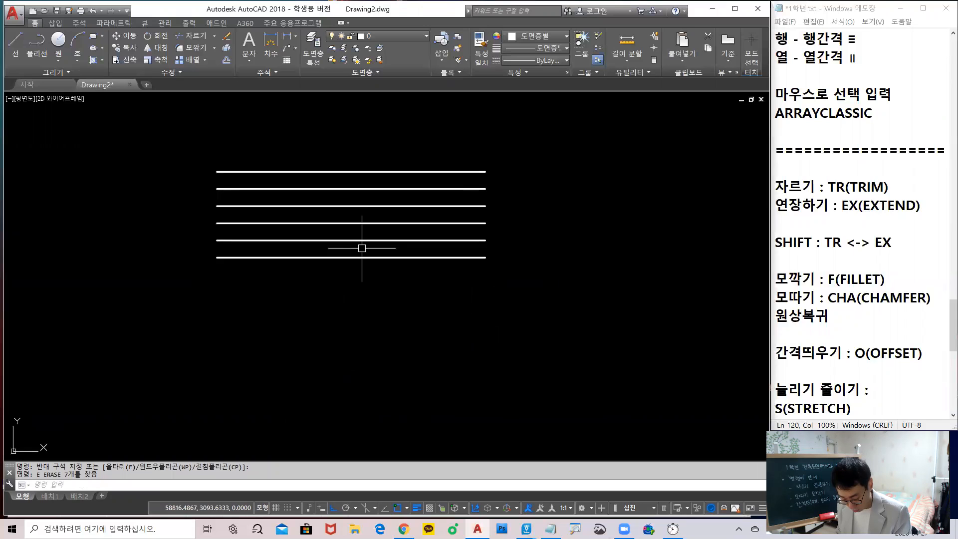
text(o)
key(space)
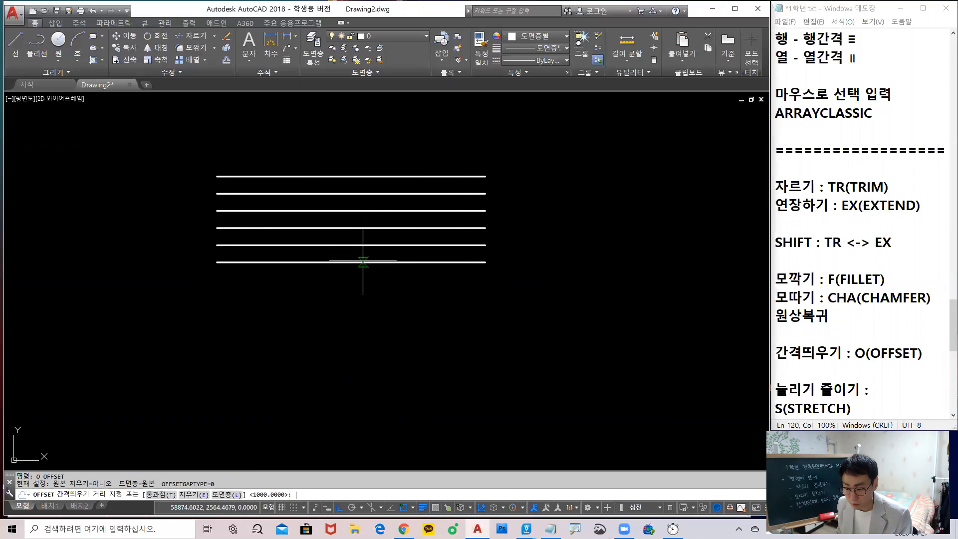
key(space)
click(365, 262)
click(370, 278)
click(370, 278)
click(369, 302)
click(370, 296)
click(367, 347)
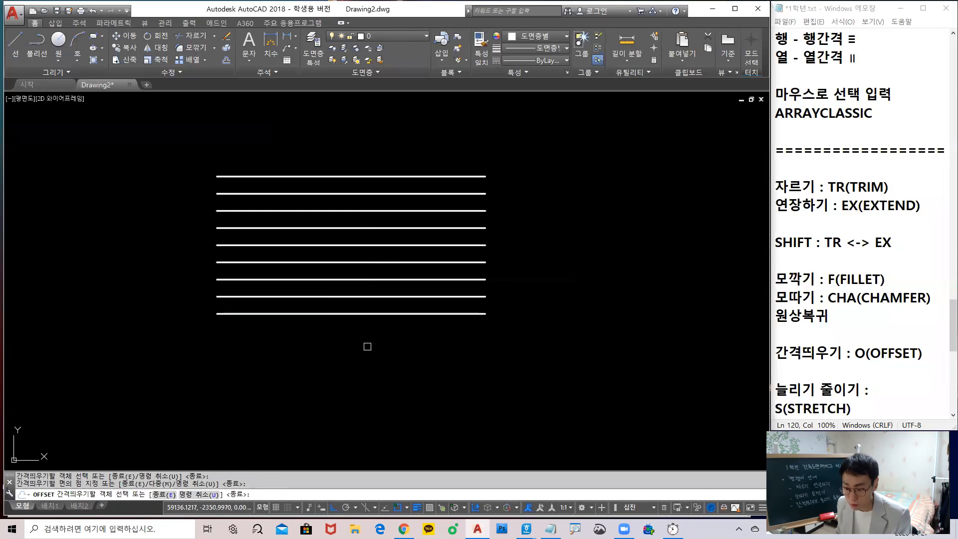
click(370, 313)
click(370, 322)
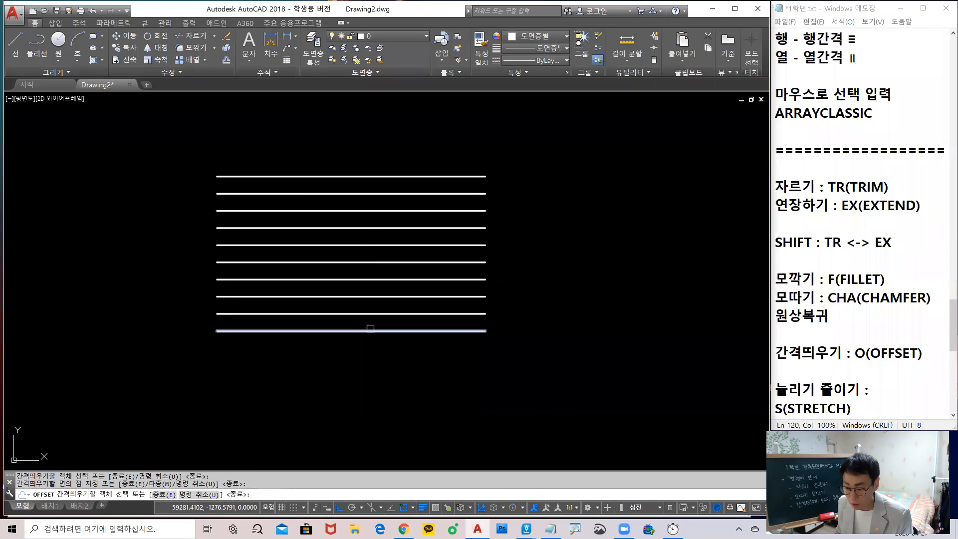
click(368, 331)
click(362, 395)
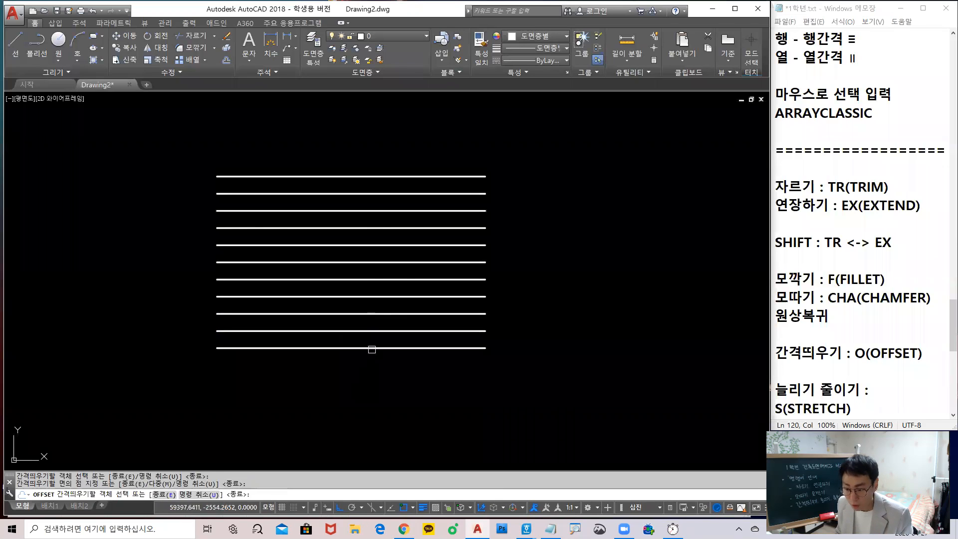
click(372, 349)
click(367, 413)
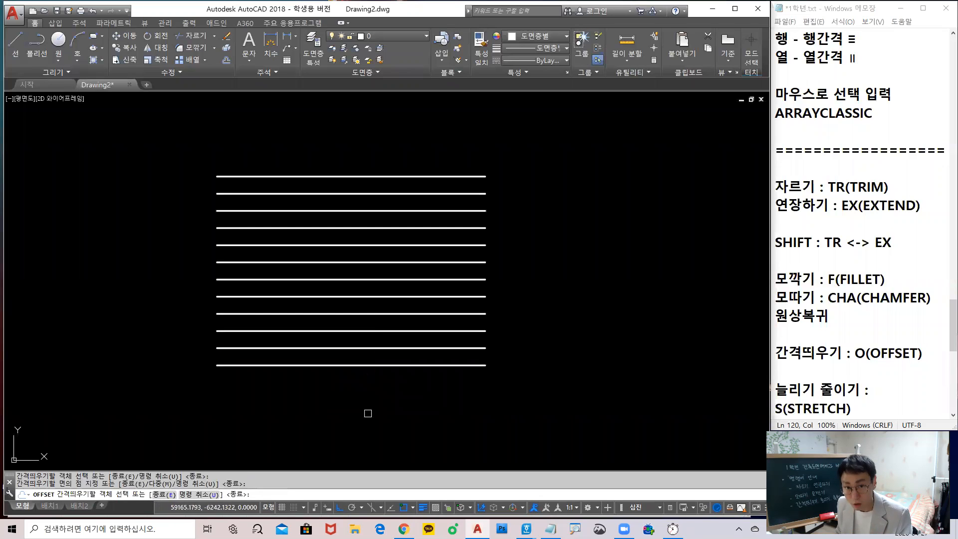
Offset the lowest line downward with the Multiple option to add seven more evenly spaced copies in one run
middle_drag(375, 397, 395, 250)
scroll(396, 240, up, 2)
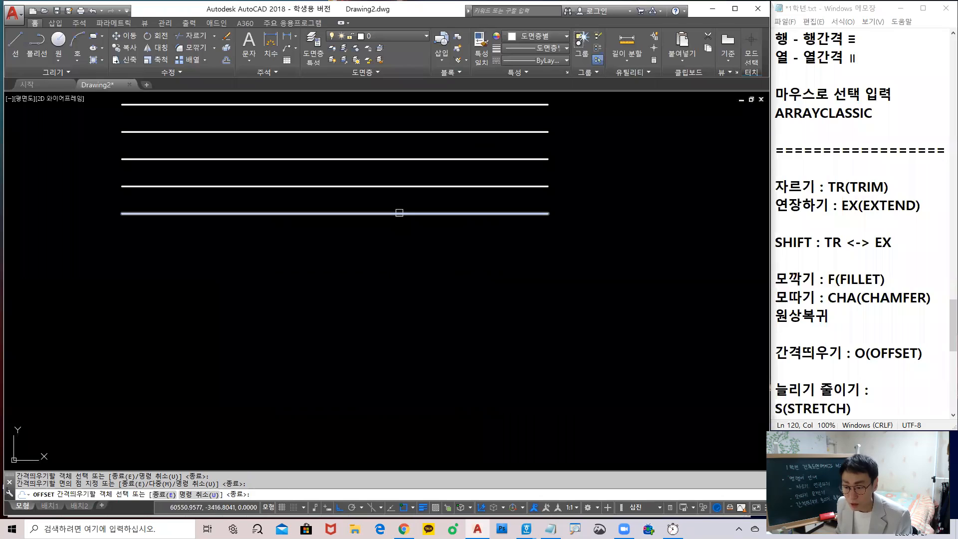
click(399, 213)
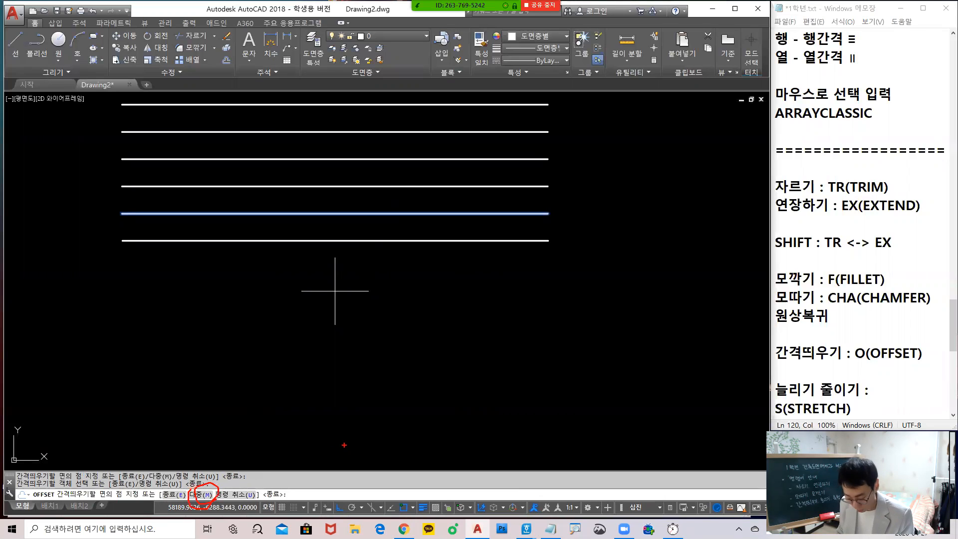
text(M)
key(Return)
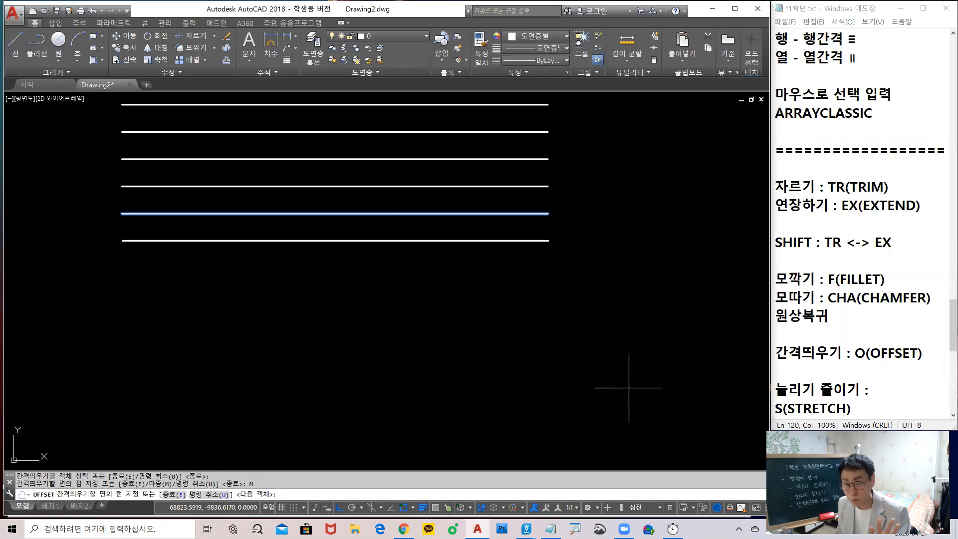
click(642, 396)
click(642, 395)
click(643, 396)
click(644, 396)
click(643, 396)
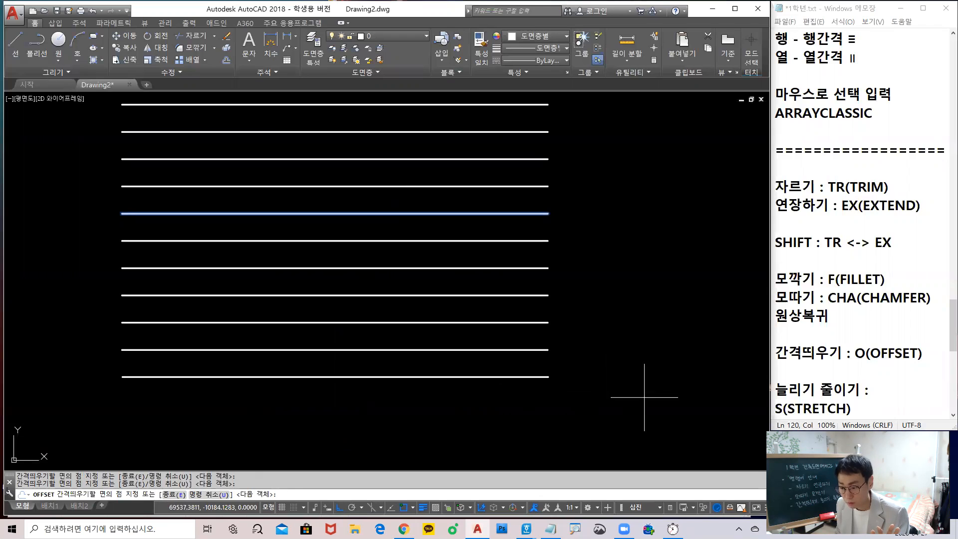
click(642, 405)
click(643, 442)
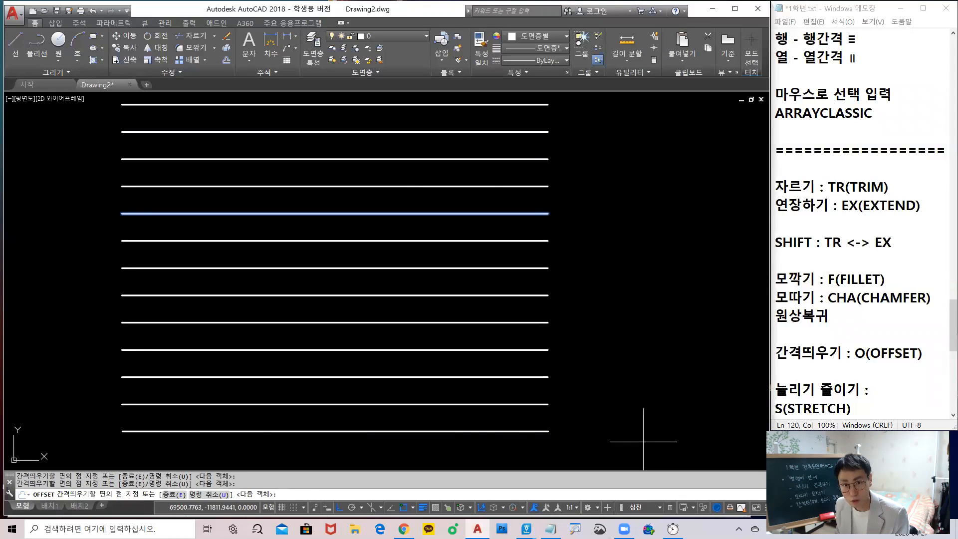
key(Escape)
Erase all the parallel lines to empty the drawing
scroll(631, 402, down, 5)
middle_drag(587, 380, 555, 366)
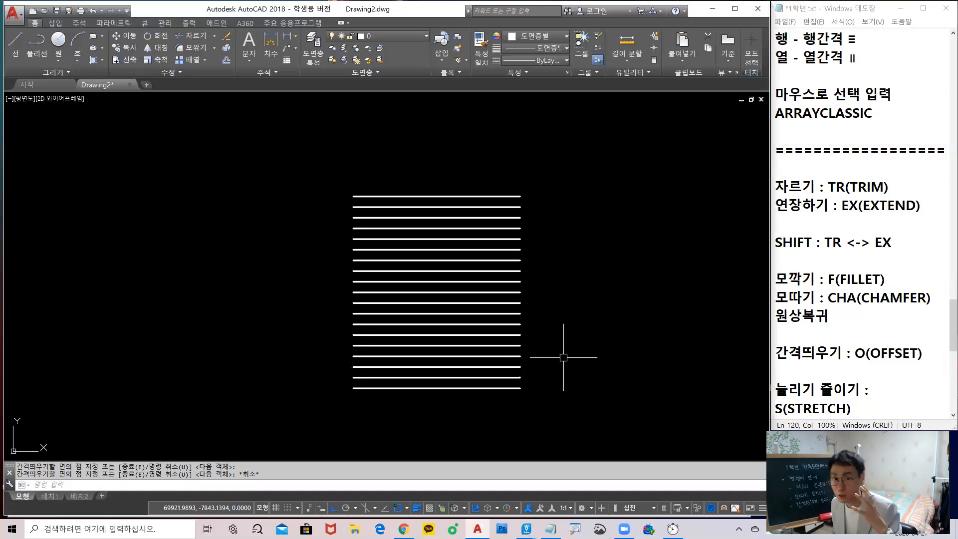
click(550, 413)
click(397, 161)
text(e)
key(Return)
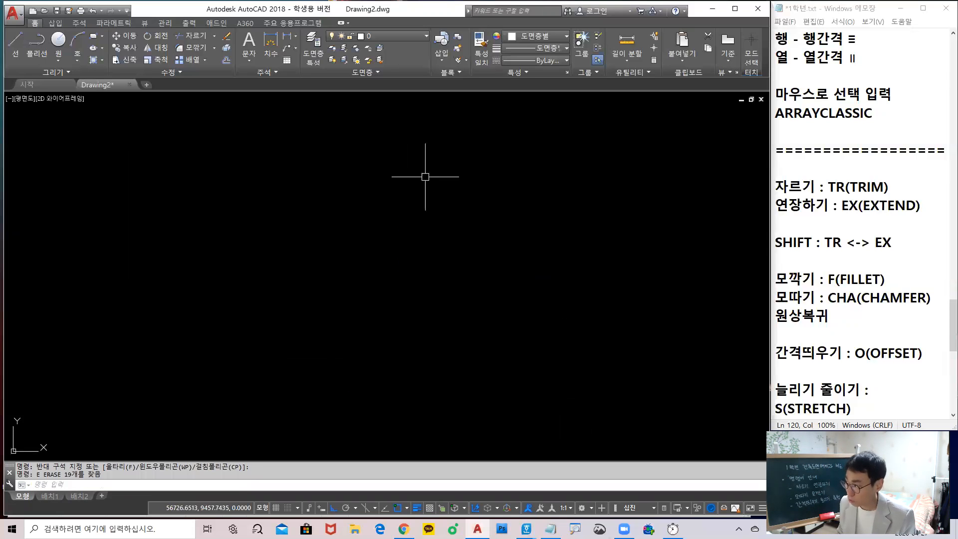
Switch to the Notepad notes and bring the entries on STRETCH, SCALE and MATCHPROP into view
click(874, 353)
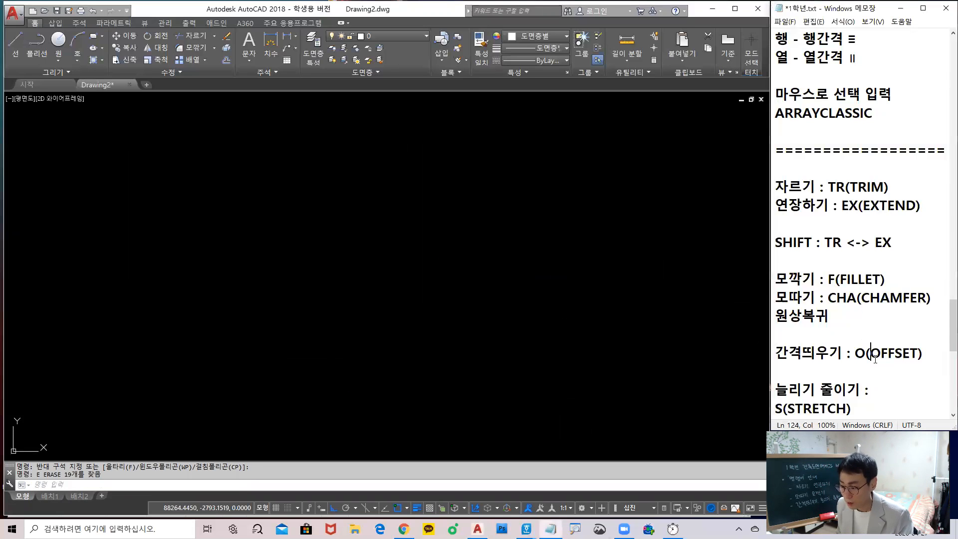
scroll(870, 344, down, 3)
scroll(860, 310, down, 1)
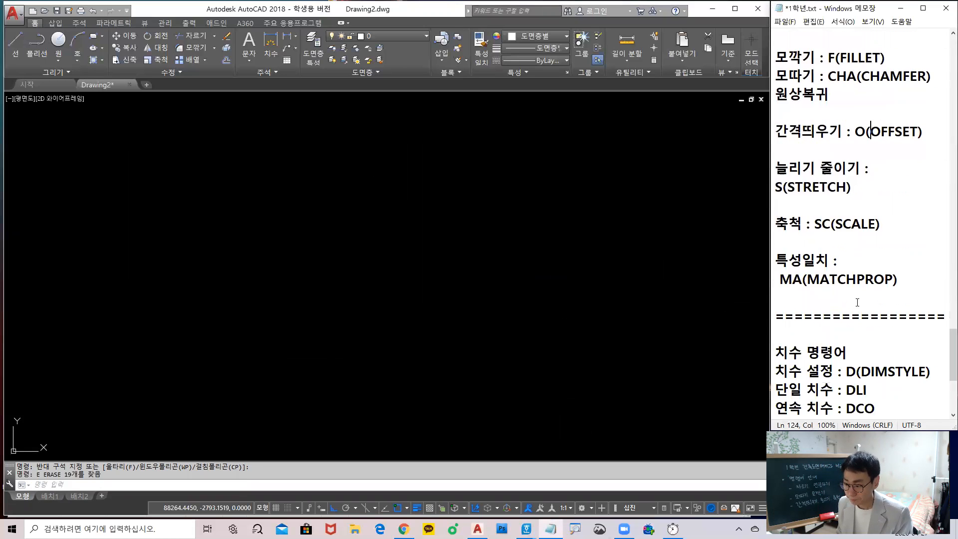
scroll(850, 272, up, 1)
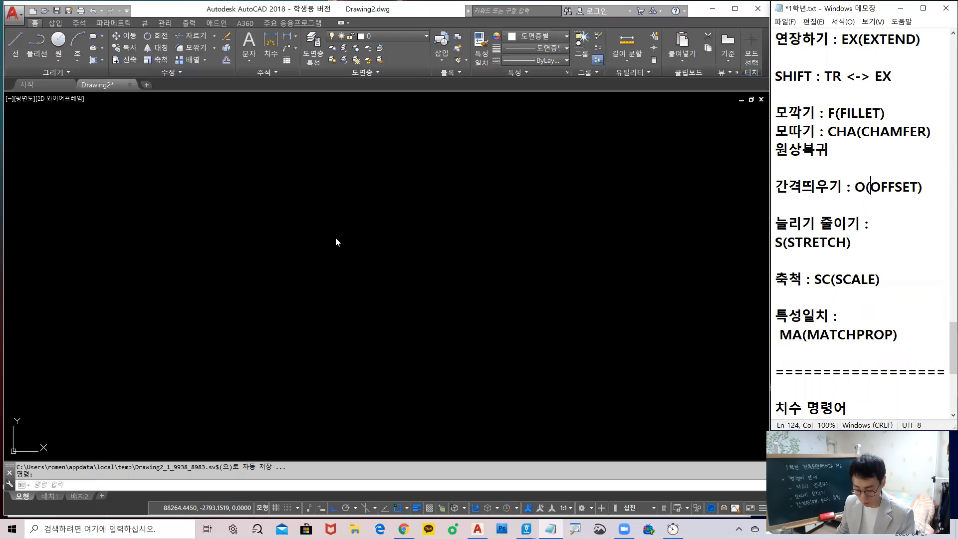
text(ㄱㄷㅊ)
key(BackSpace)
key(BackSpace)
key(BackSpace)
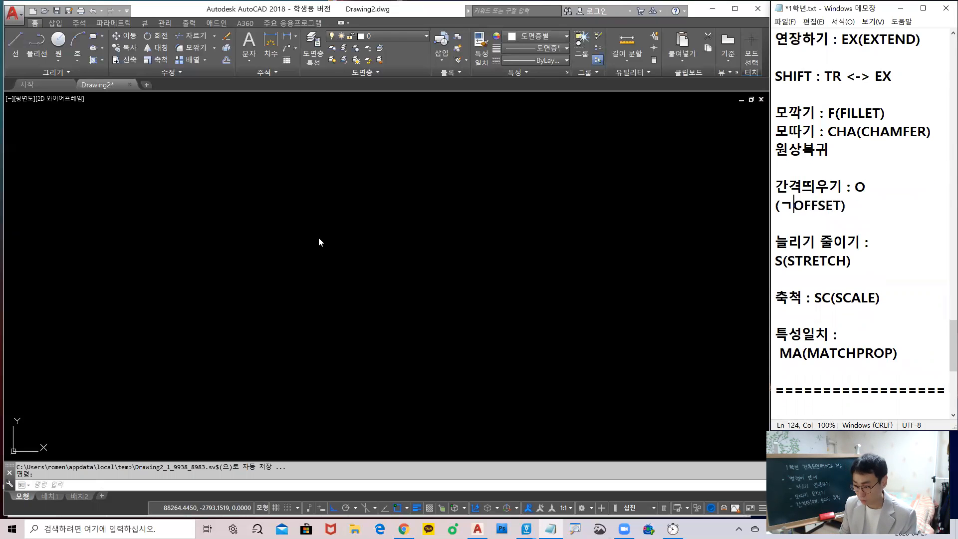
Switch back to AutoCAD and draw a rectangle about twice as wide as it is high in the empty drawing
click(318, 238)
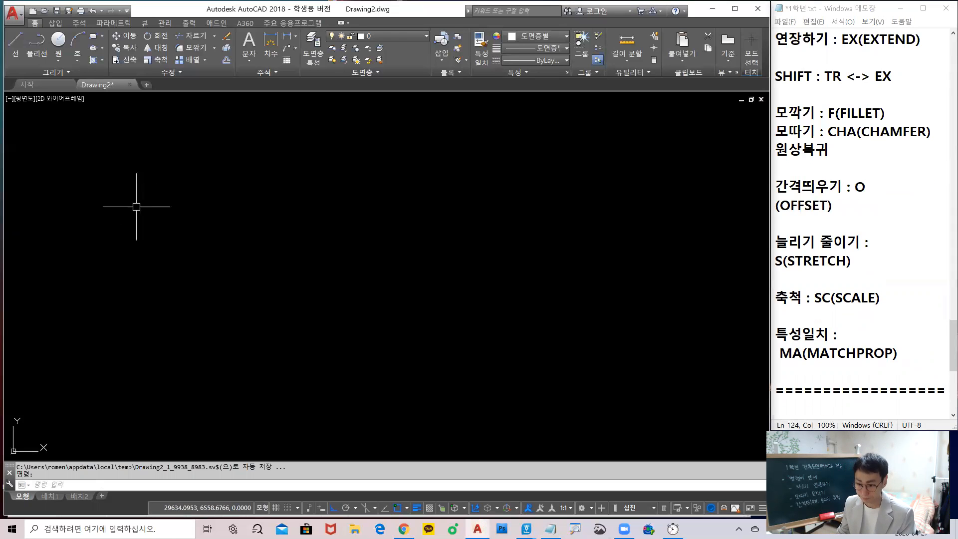
text(REC)
key(Return)
click(236, 224)
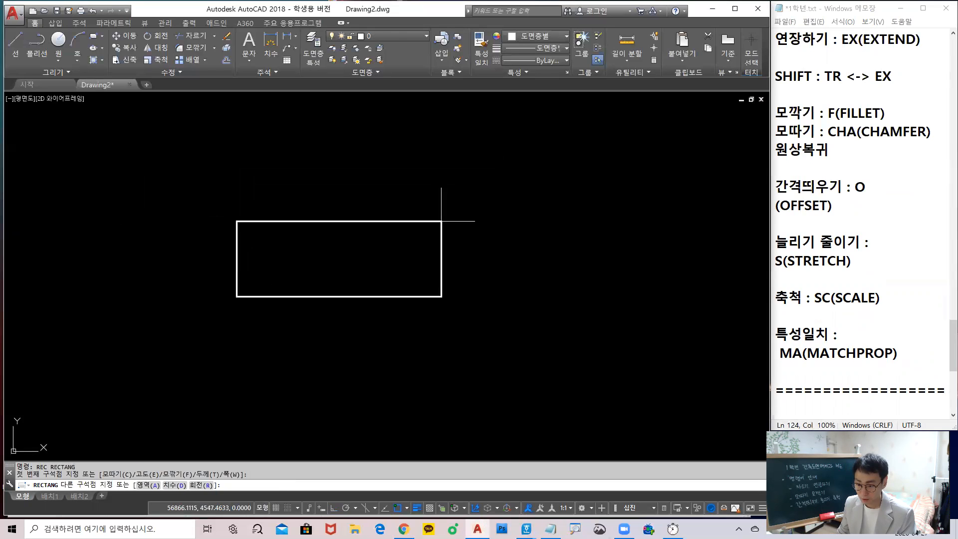
click(382, 302)
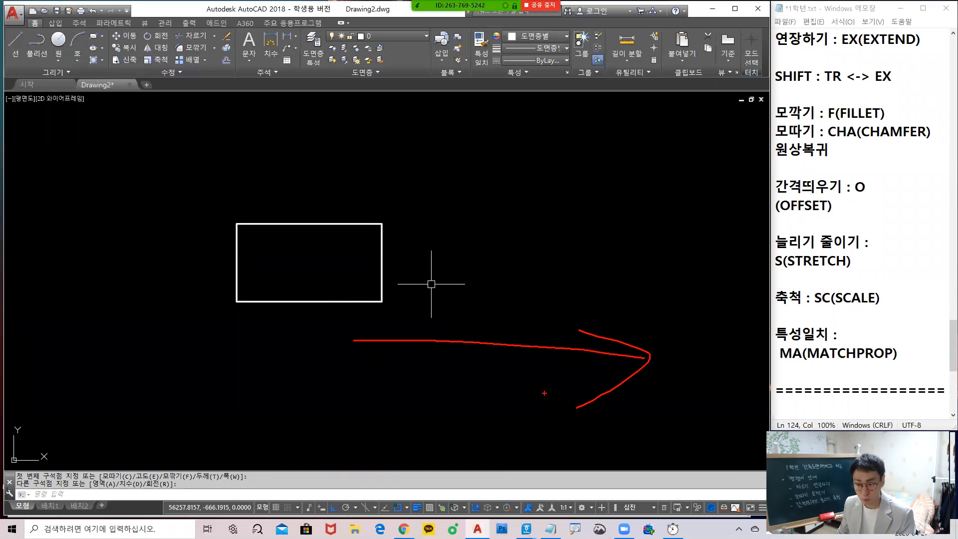
Try to stretch the rectangle's right end by enclosing it in a left-to-right window selection
middle_drag(419, 305, 423, 289)
text(s)
key(Return)
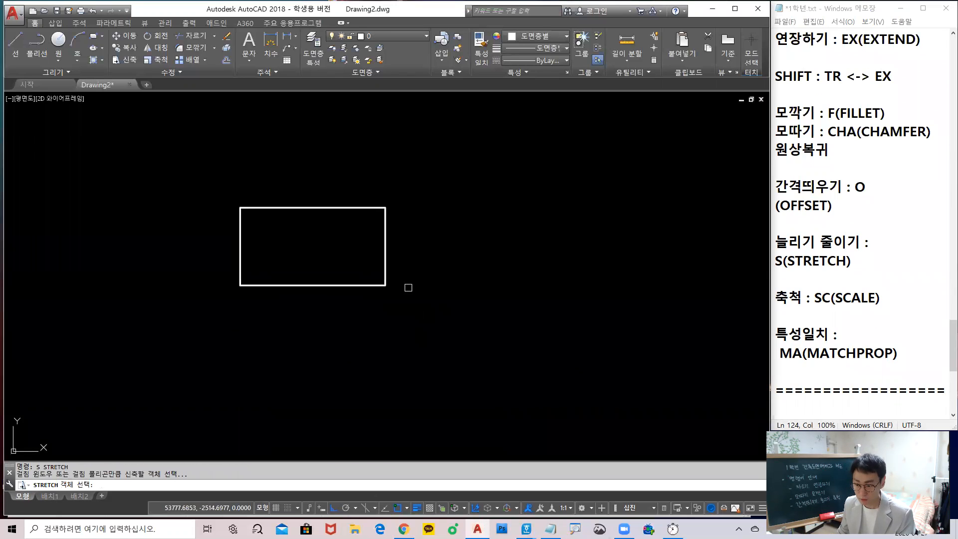
click(342, 178)
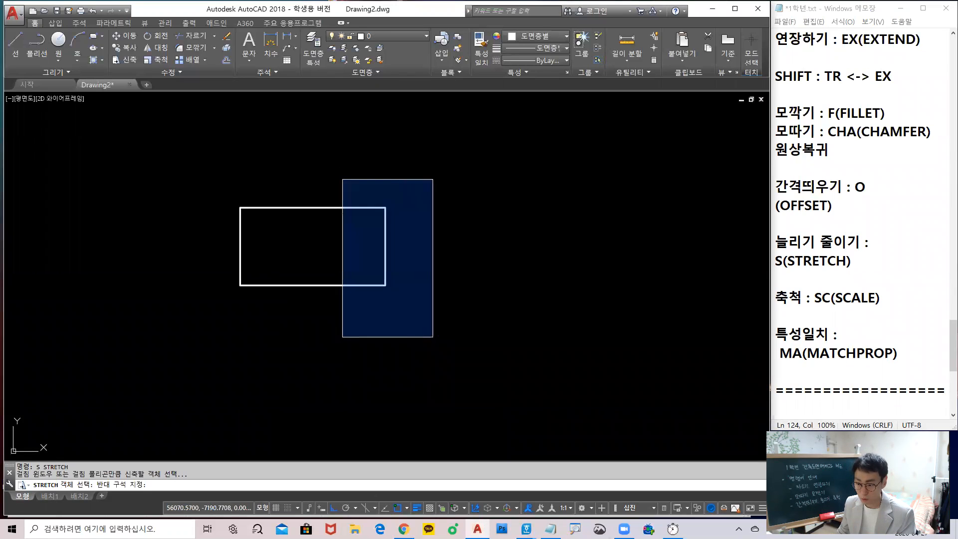
click(432, 336)
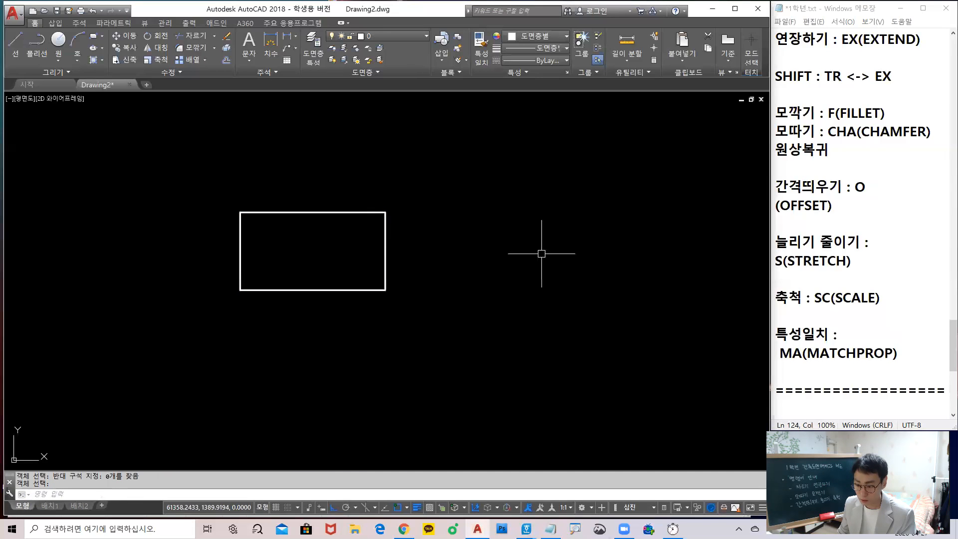
key(Escape)
Retry the stretch with several larger window selections around the rectangle's right end
text(s)
key(Return)
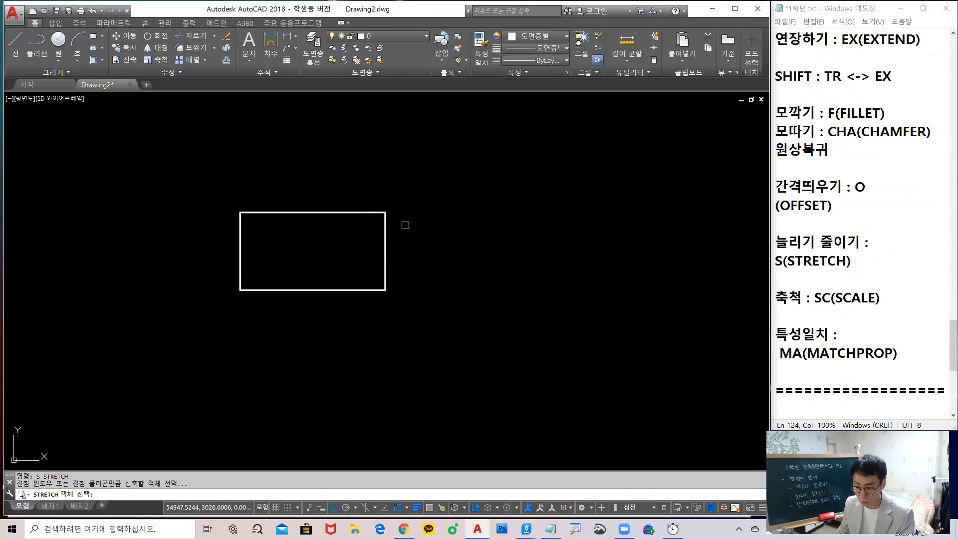
click(361, 180)
click(428, 386)
click(335, 153)
click(503, 417)
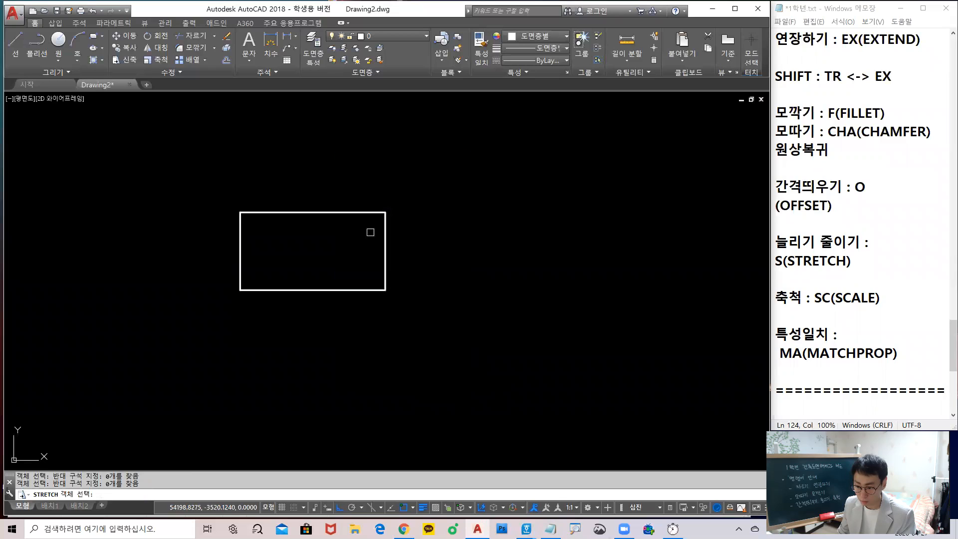
click(341, 172)
click(480, 409)
click(342, 171)
click(486, 411)
key(Return)
click(569, 256)
key(Escape)
Select the rectangle to examine its grips and right-hand corners, then clear the selection
scroll(362, 262, up, 2)
middle_drag(367, 270, 366, 264)
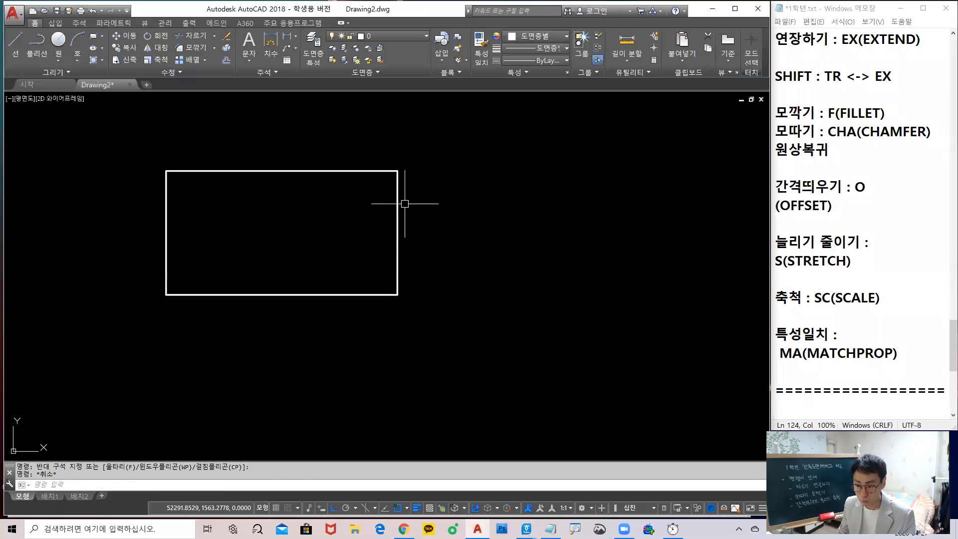
click(405, 235)
click(395, 227)
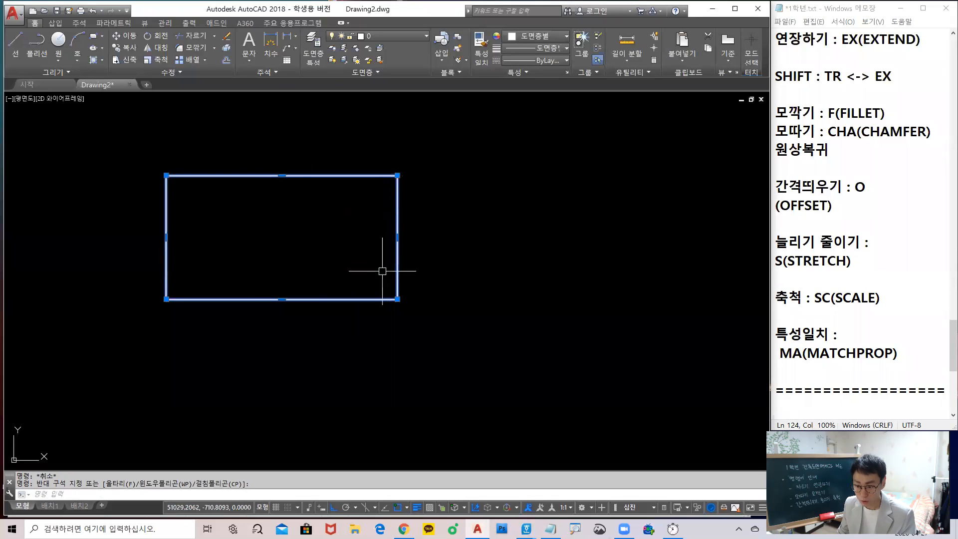
key(Escape)
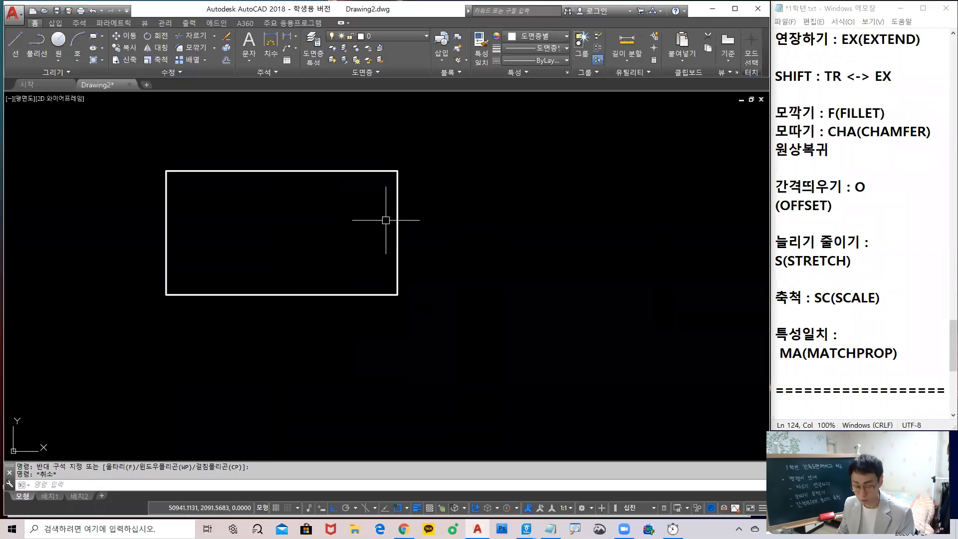
drag(399, 189, 376, 194)
drag(413, 332, 378, 316)
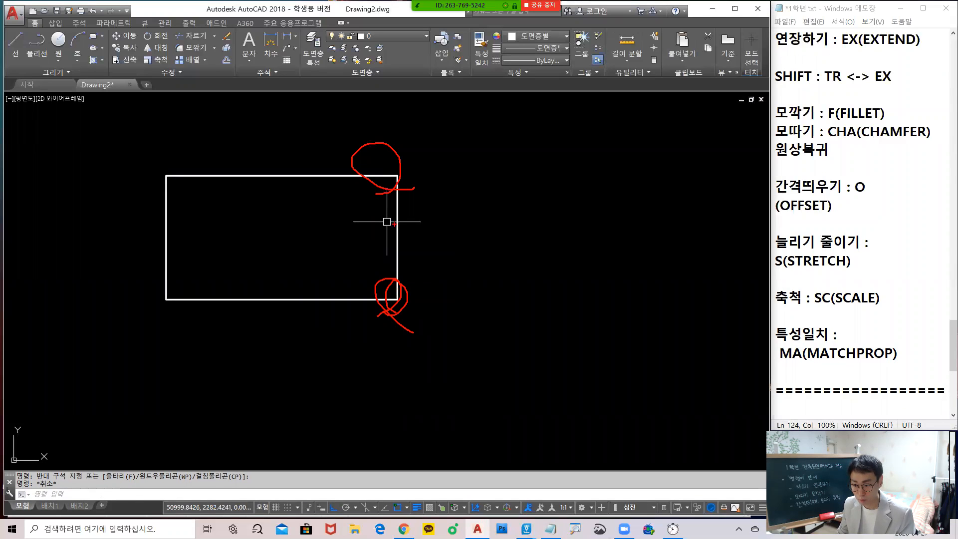
drag(394, 203, 386, 199)
Explode the rectangle into separate lines
click(397, 248)
key(Escape)
text(x)
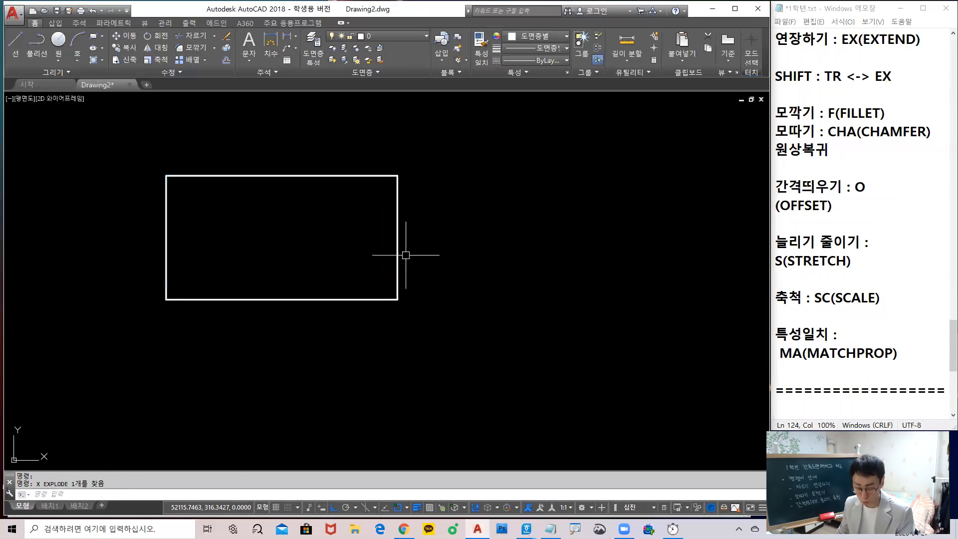
key(Return)
Try to stretch the right end of the exploded rectangle horizontally outward, using its top-right corner as the base point
text(c)
key(Return)
click(357, 129)
click(526, 438)
key(Return)
click(397, 175)
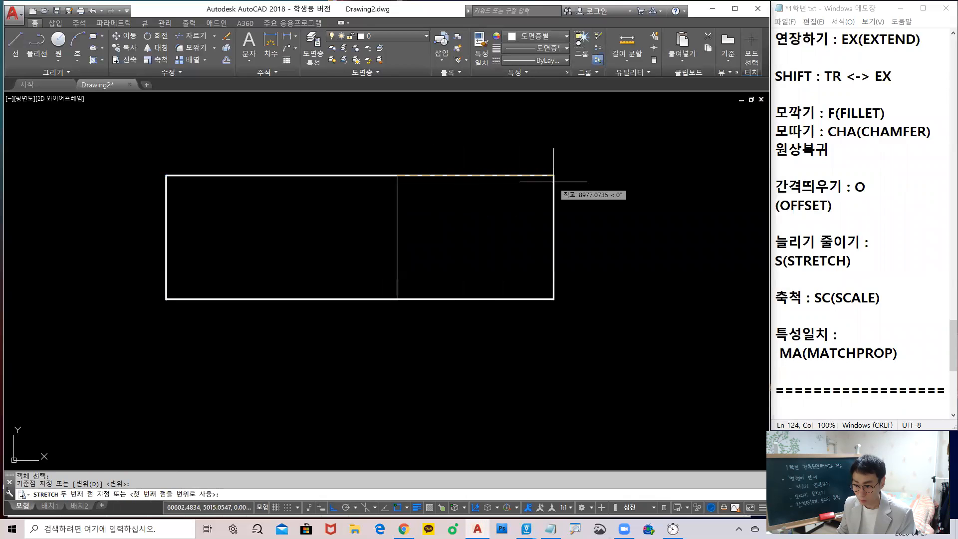
key(Escape)
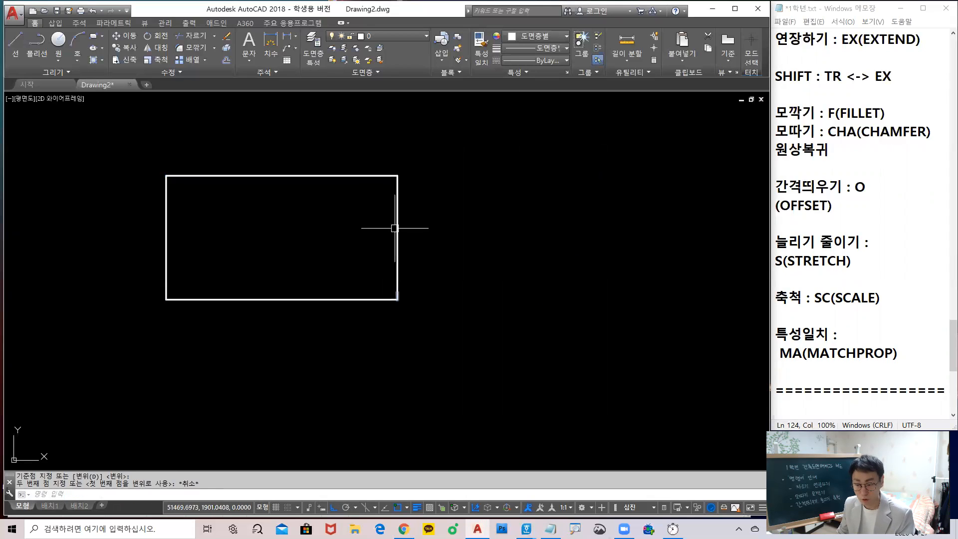
Undo the last stretch and the explode of the rectangle, and check by selecting it that it is one object
text(s)
key(Return)
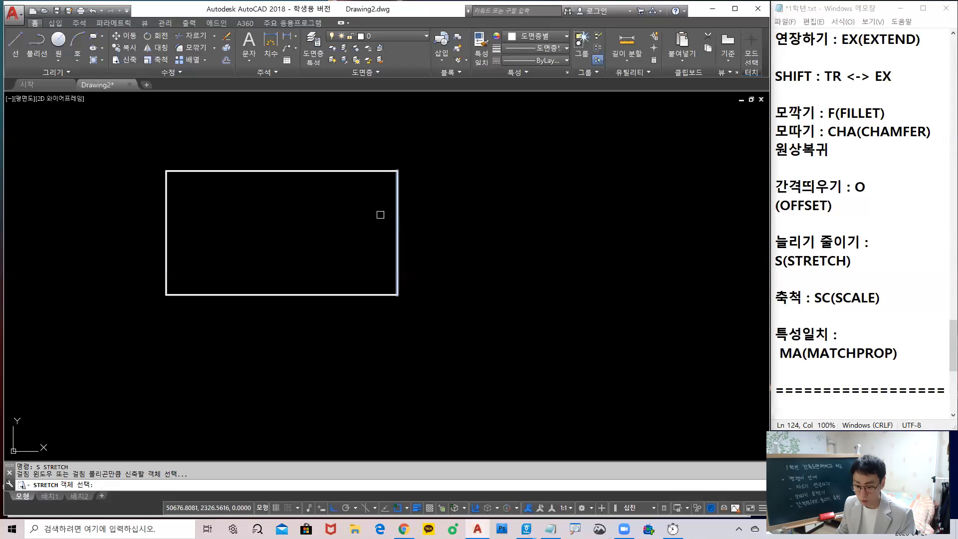
key(Escape)
text(u)
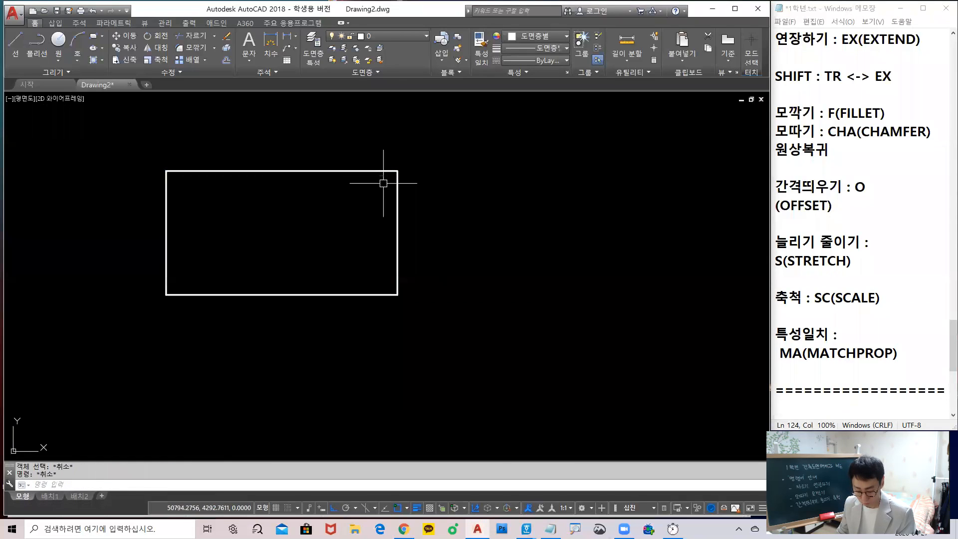
key(Return)
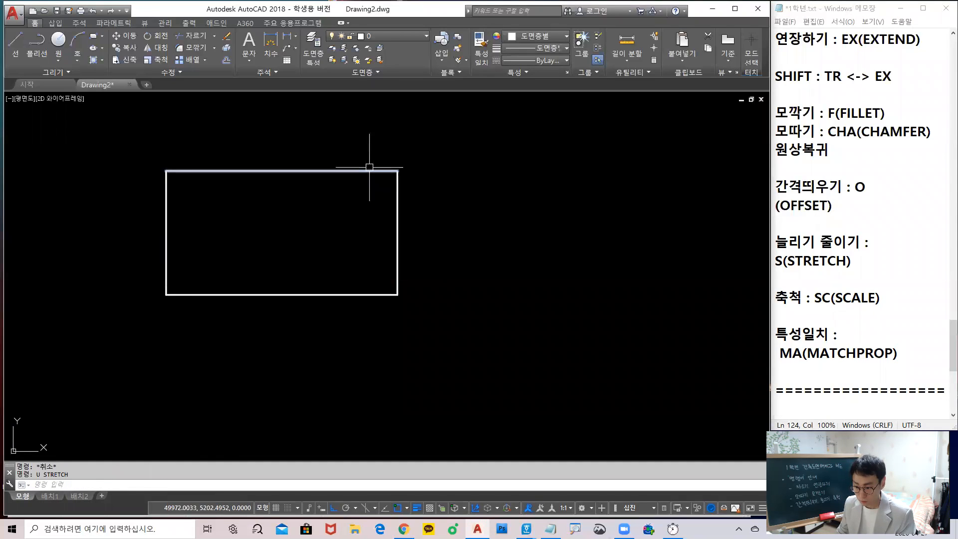
key(Escape)
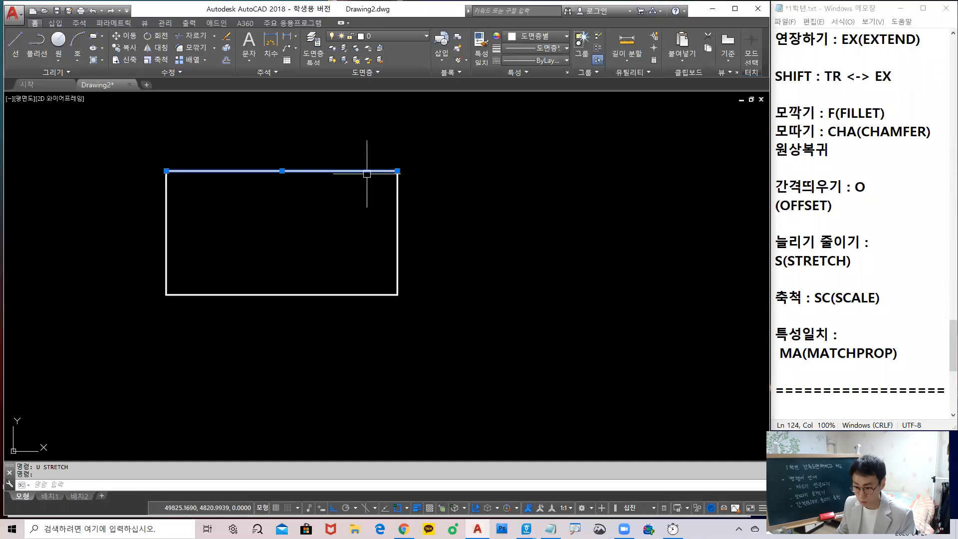
text(u)
key(Return)
click(368, 172)
key(Escape)
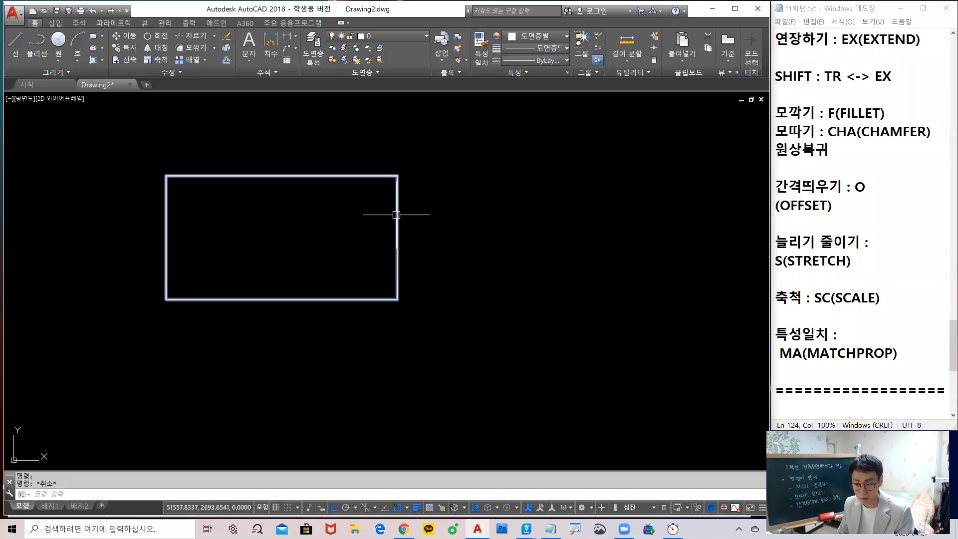
Compare selection windows started from different corners around the rectangle's right end, then cancel the selection
click(334, 127)
click(481, 366)
click(341, 122)
click(503, 381)
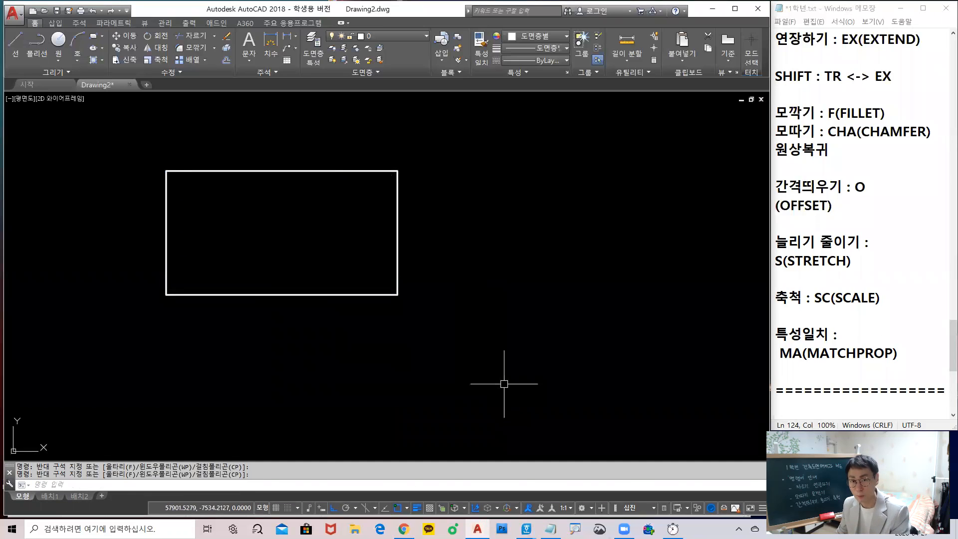
click(459, 344)
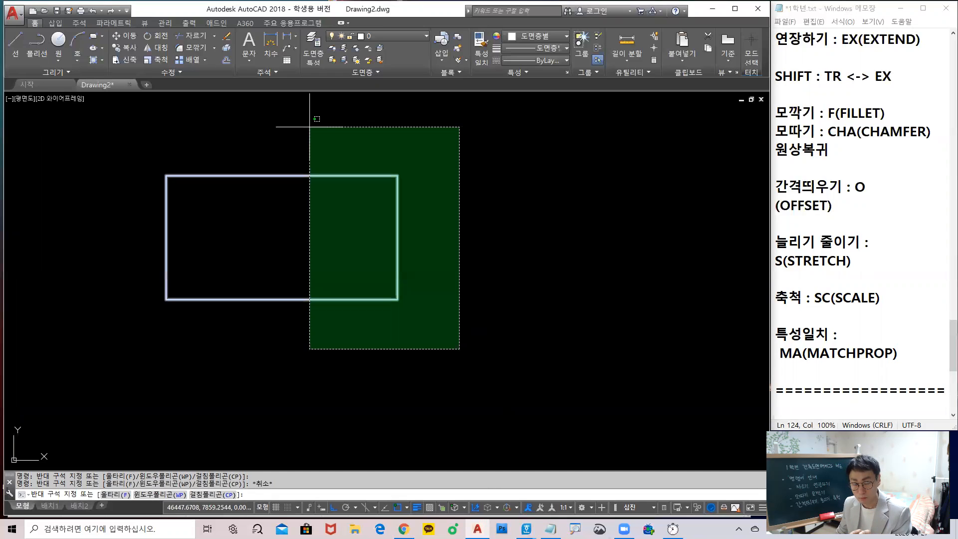
key(Escape)
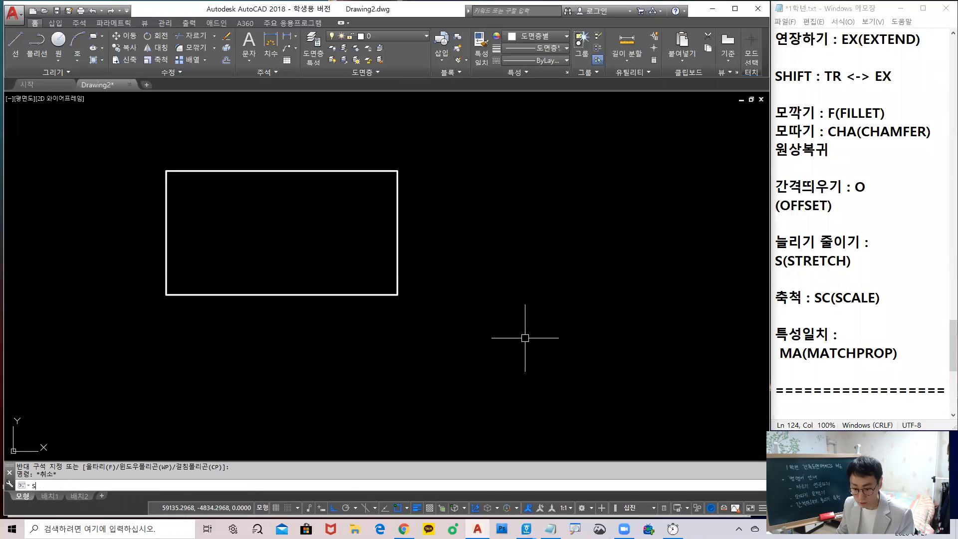
In the Notepad notes, add the line "C 클로즈 선택" below S(STRETCH), then return to AutoCAD and cancel the running Stretch
text(s)
key(Return)
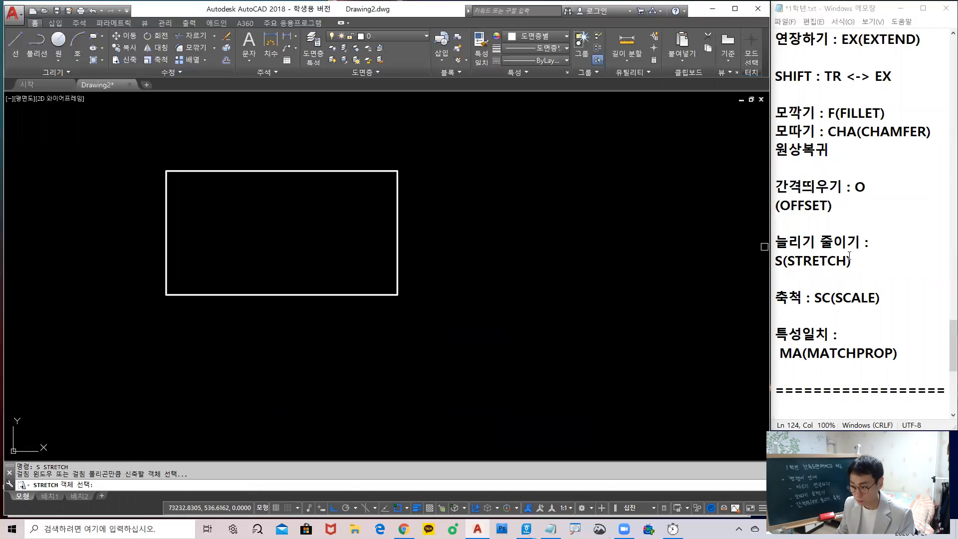
click(861, 265)
key(Return)
text(ㅊ)
key(BackSpace)
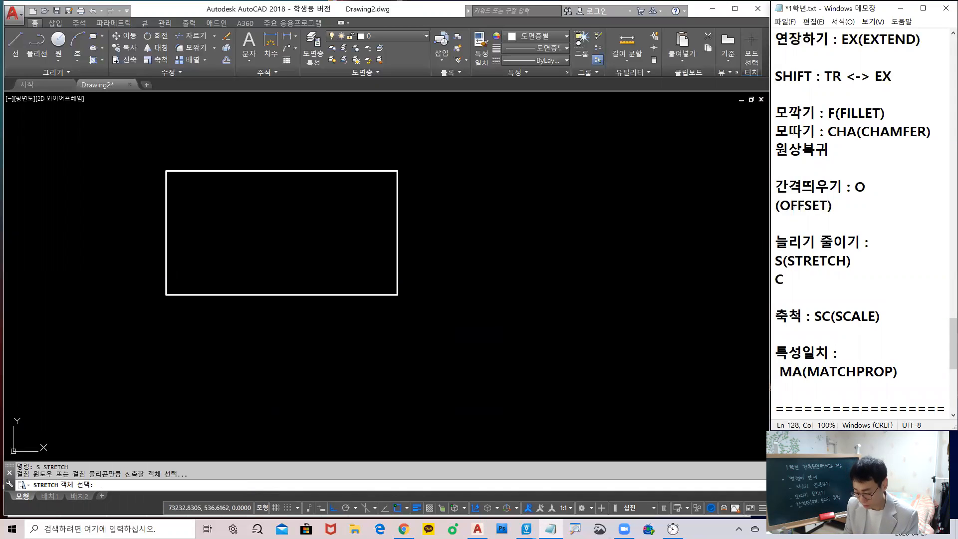
text(m)
key(BackSpace)
key(BackSpace)
key(Hangul)
text(클ㄹ)
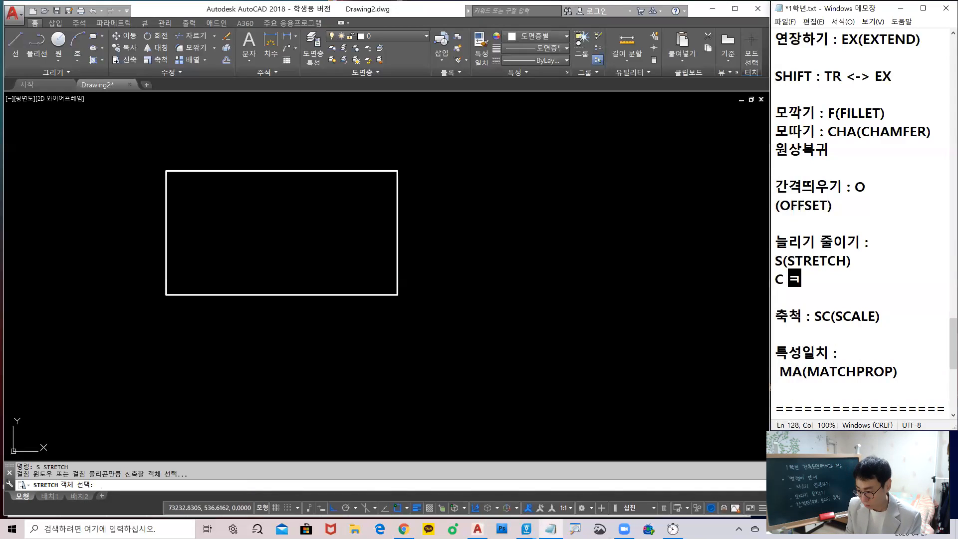
text(ㅗ즈 선ㅌ)
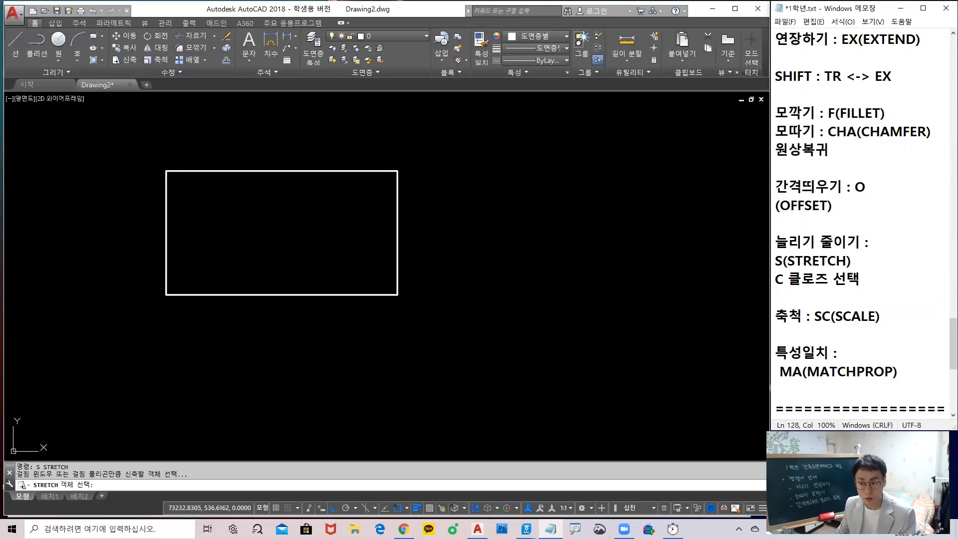
click(424, 216)
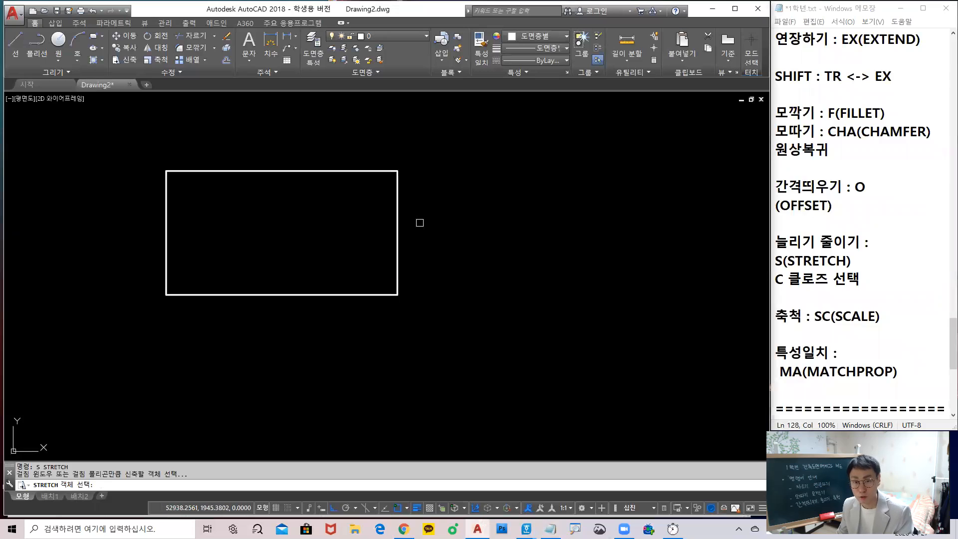
key(Escape)
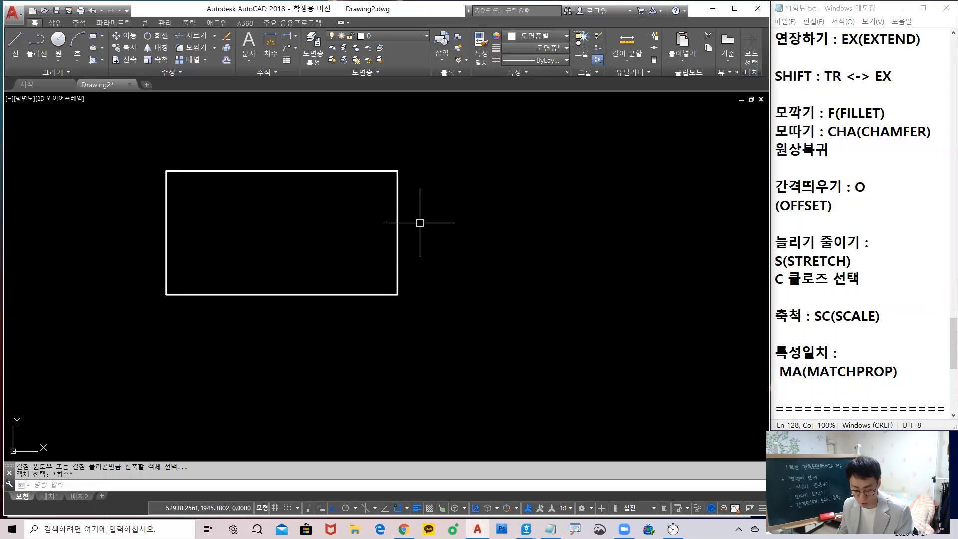
Stretch the rectangle's right end horizontally outward, selecting it with the Crossing (C) option and using its top-right corner as base point
text(s)
key(Return)
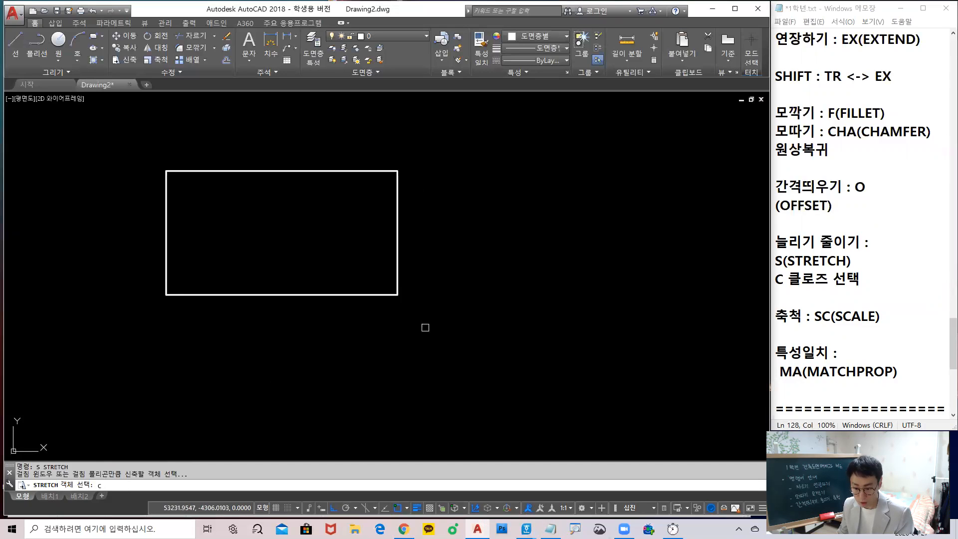
text(c)
key(Return)
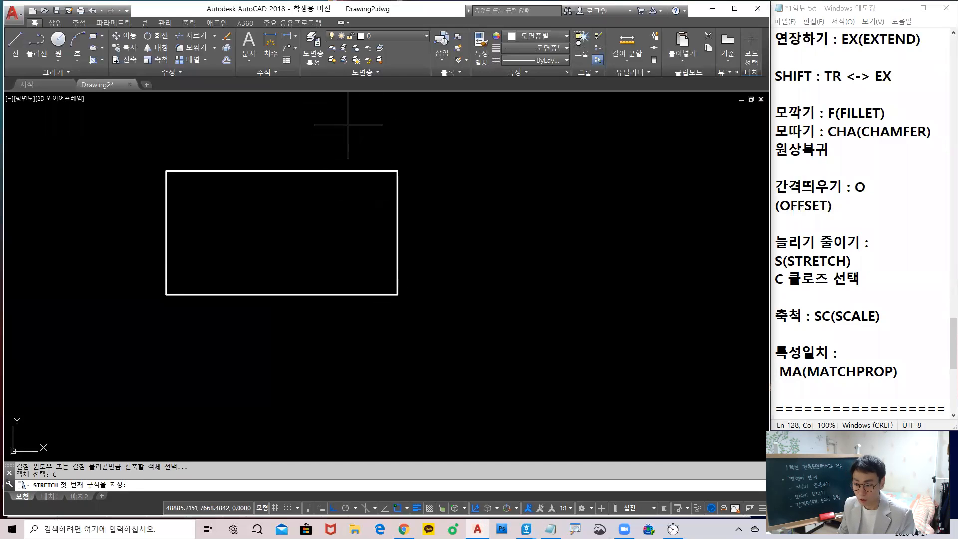
click(322, 107)
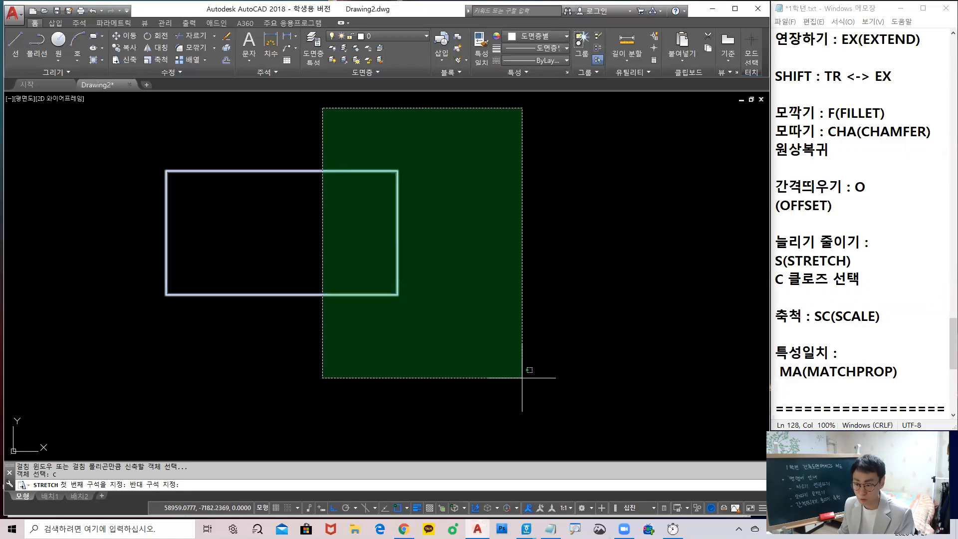
click(523, 374)
key(Return)
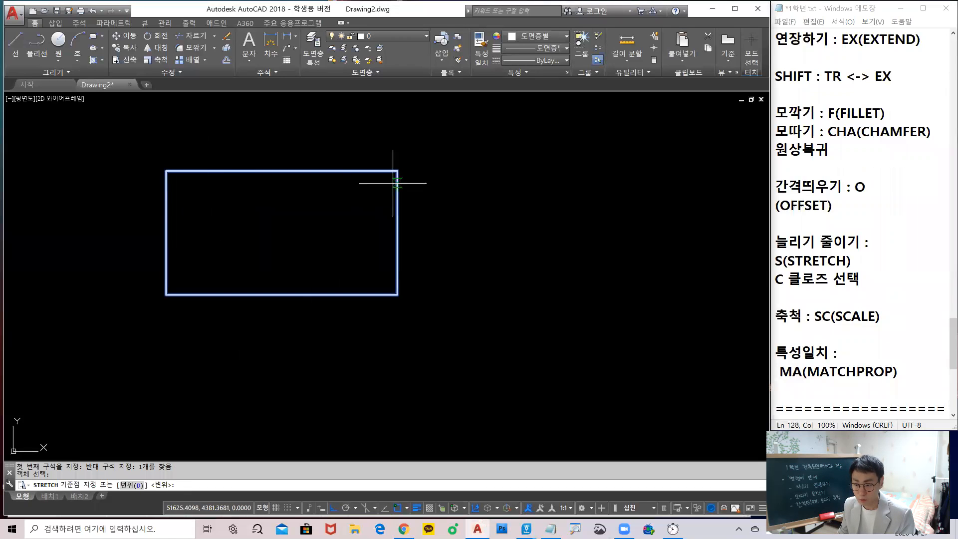
click(399, 171)
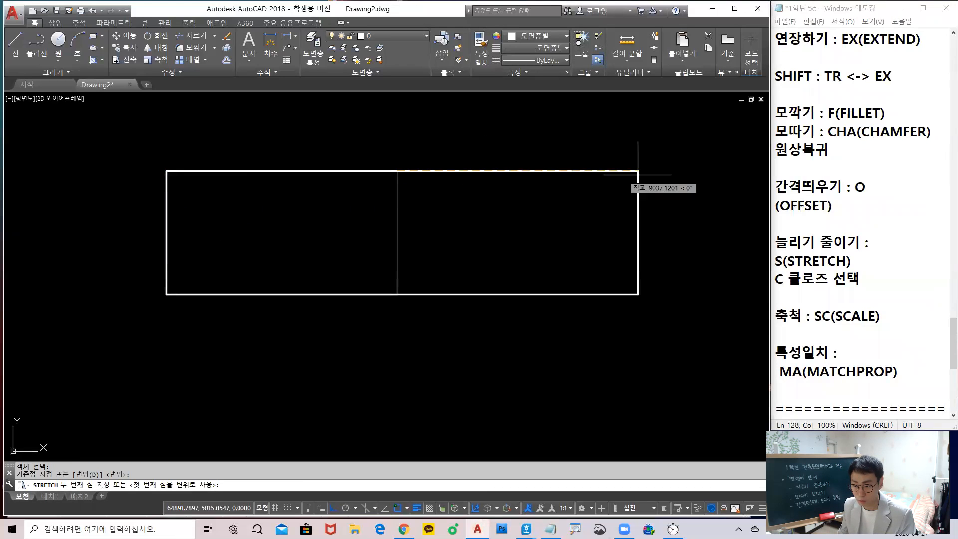
click(562, 182)
Try a Stretch with the Crossing (C) option, adding several further selection windows around the rectangle's right end
scroll(515, 216, down, 3)
scroll(449, 249, up, 2)
text(s)
key(Return)
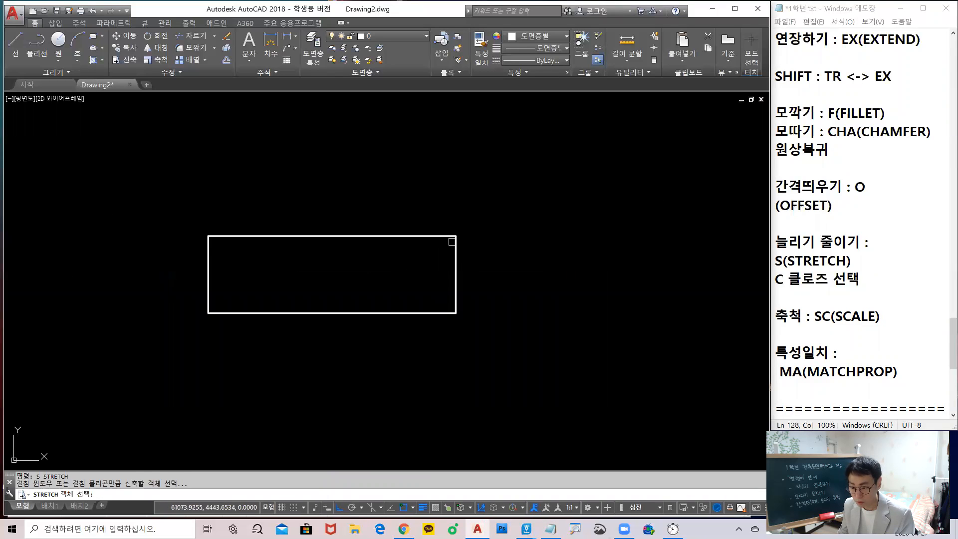
text(c)
key(Return)
click(436, 217)
click(592, 467)
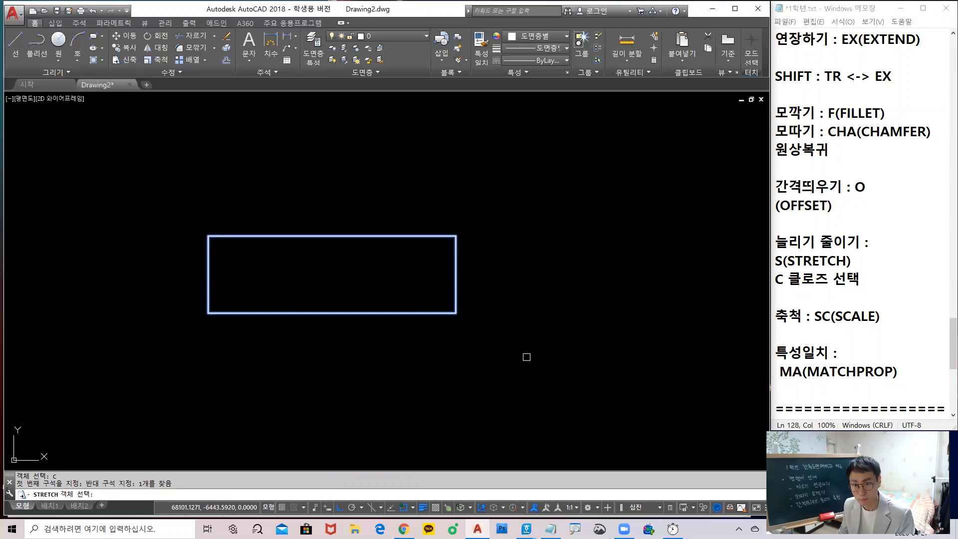
click(544, 388)
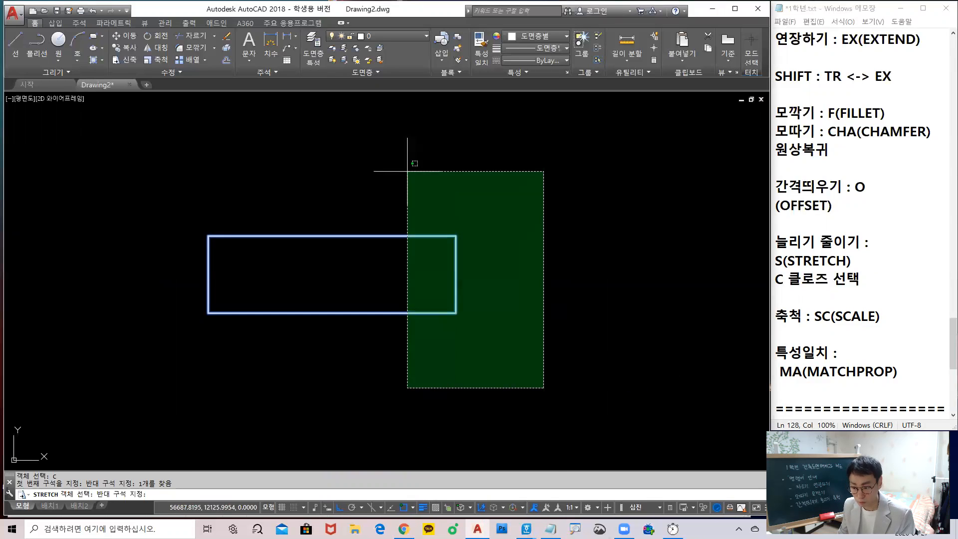
click(514, 257)
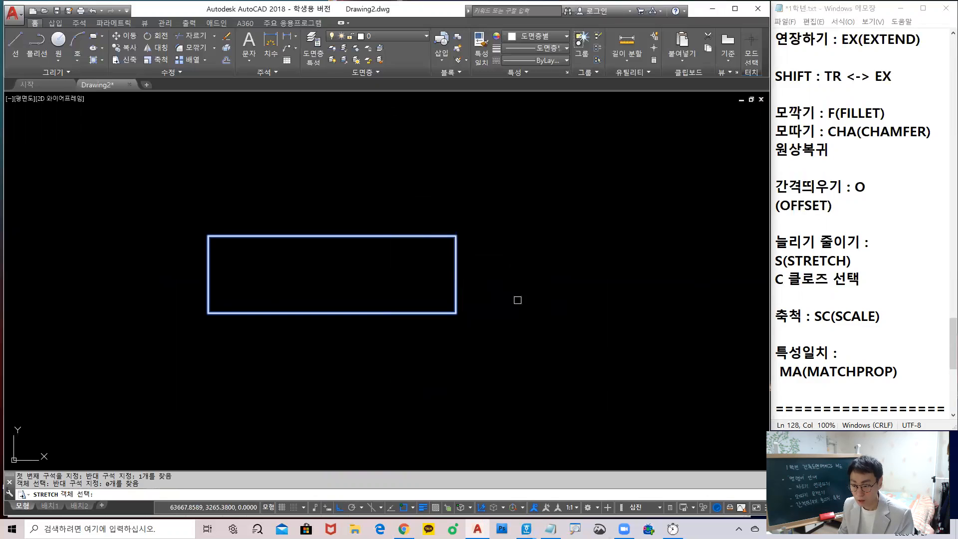
click(501, 352)
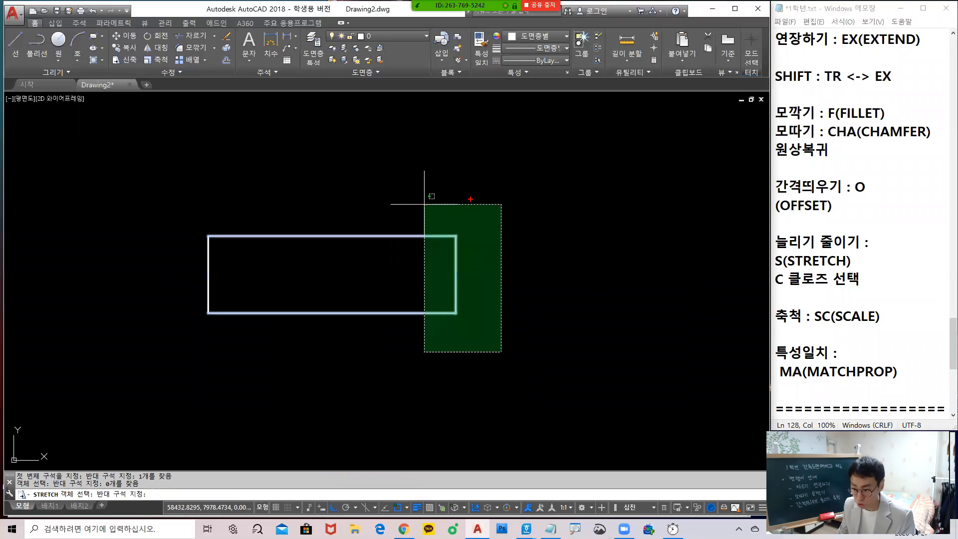
click(424, 203)
click(428, 192)
click(490, 357)
Stretch the rectangle's right end diagonally up and outward with Ortho off, using the Crossing (C) option and a base point above the rectangle
text(c)
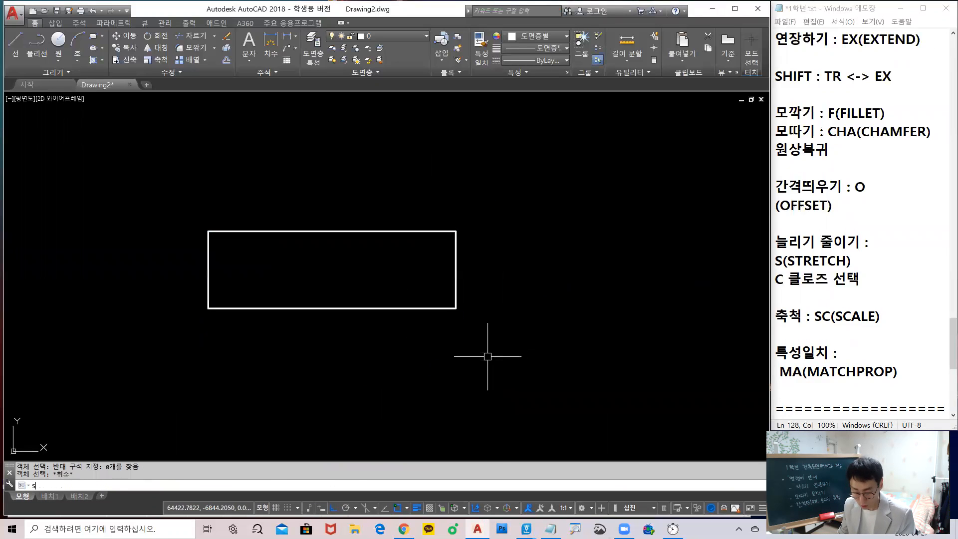
key(Return)
click(433, 205)
click(477, 352)
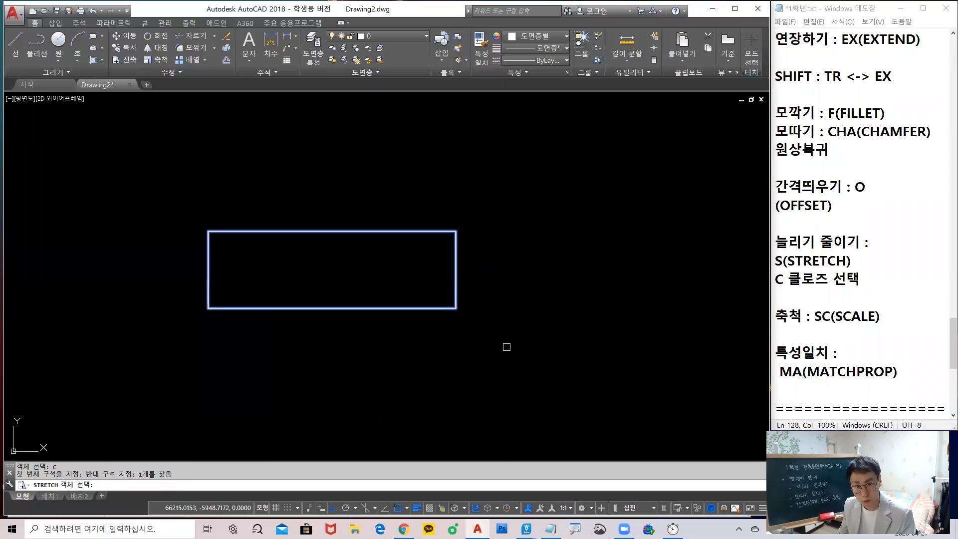
key(Return)
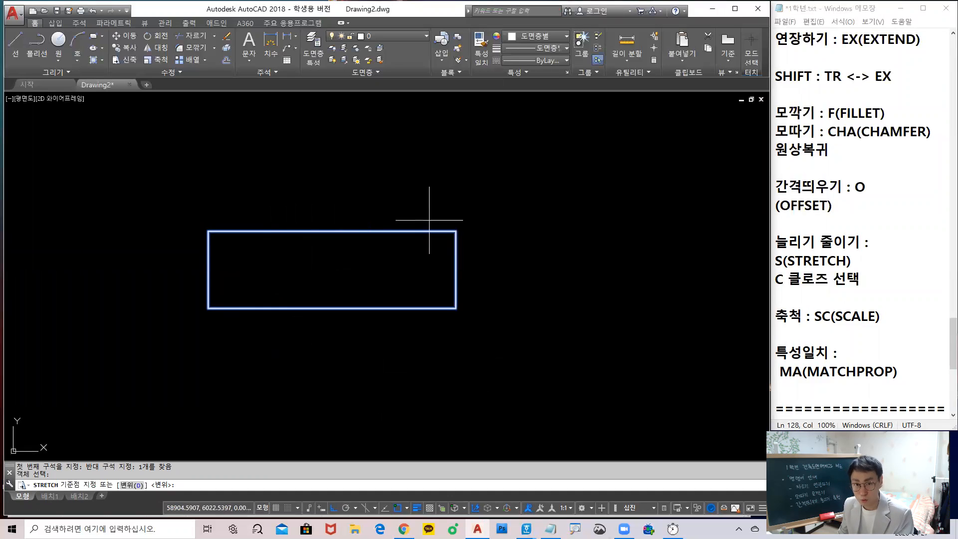
click(429, 203)
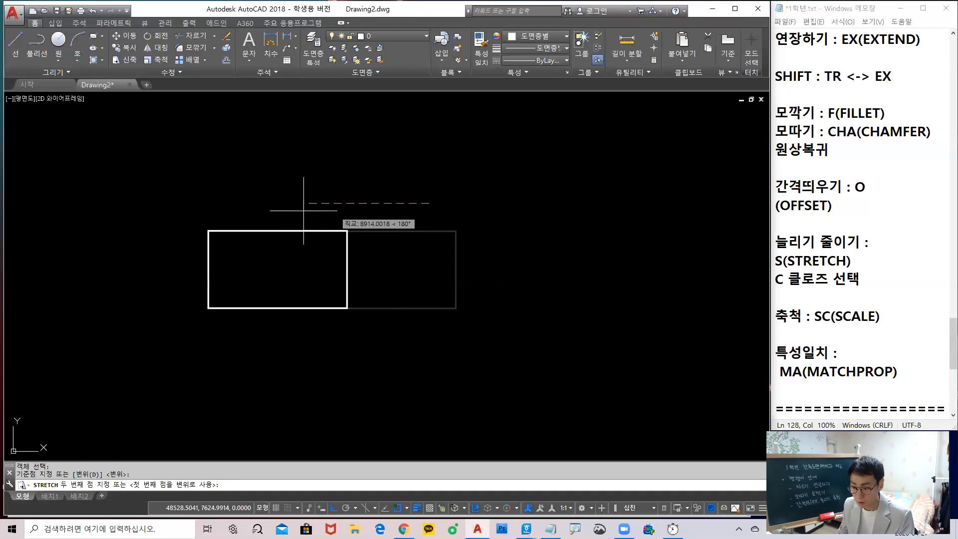
key(F8)
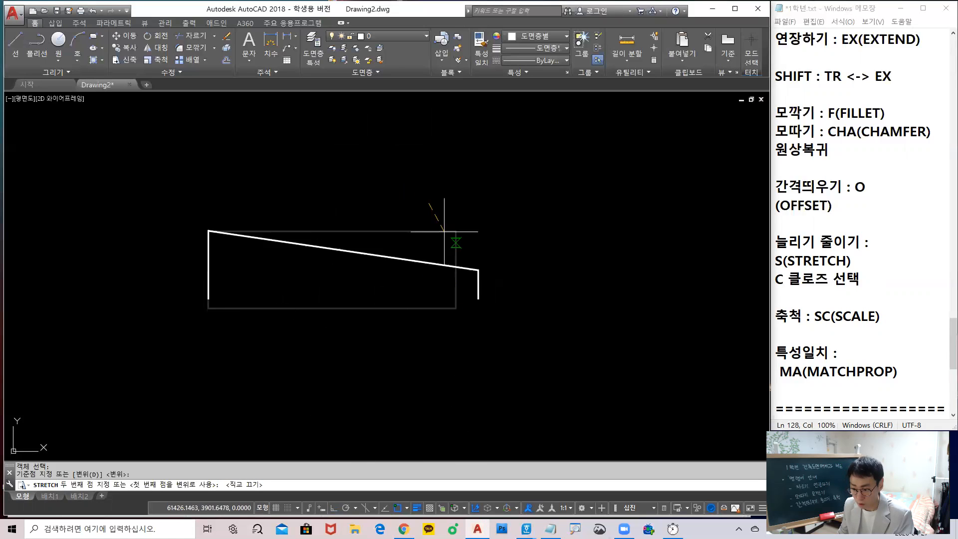
key(F8)
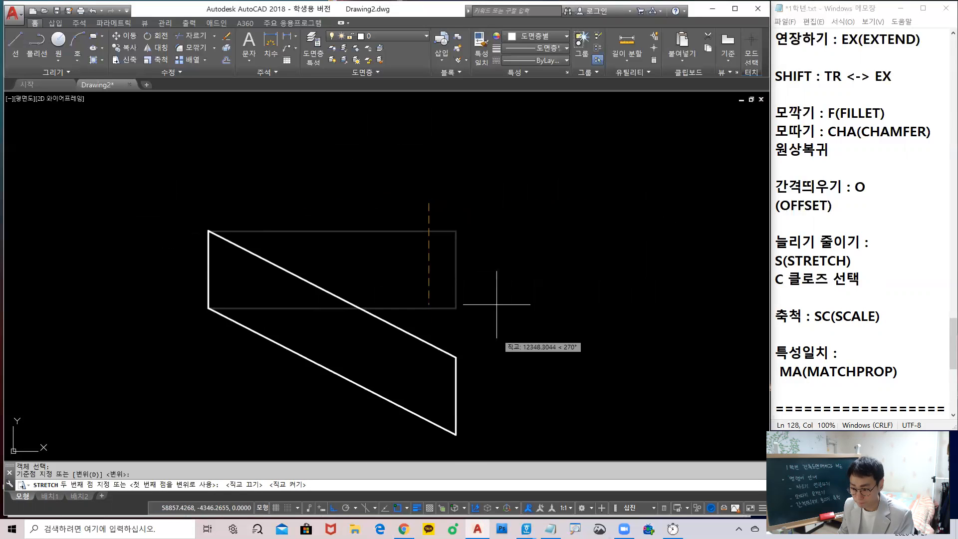
key(F8)
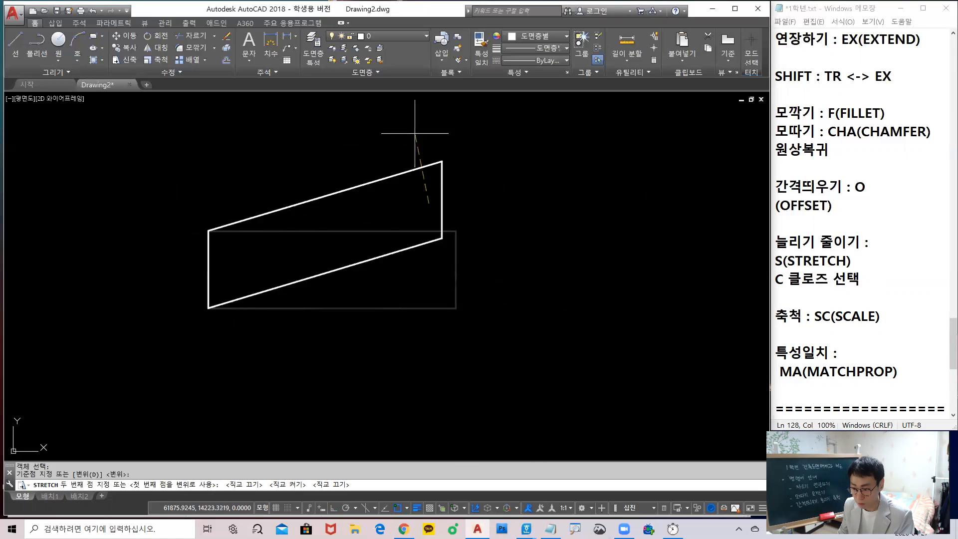
click(460, 191)
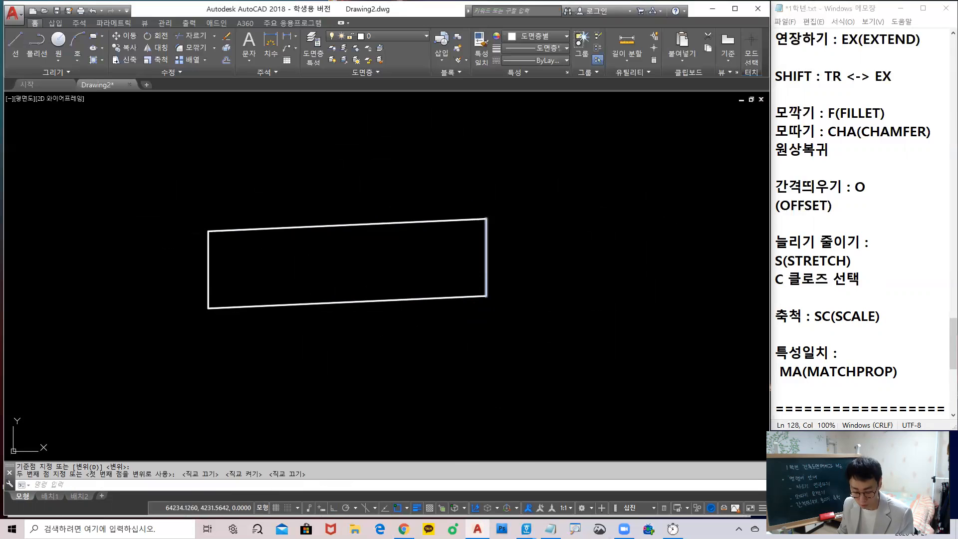
Trace the slanted edges as an on-screen markup, then undo the diagonal stretch of the rectangle's right end
drag(198, 234, 442, 191)
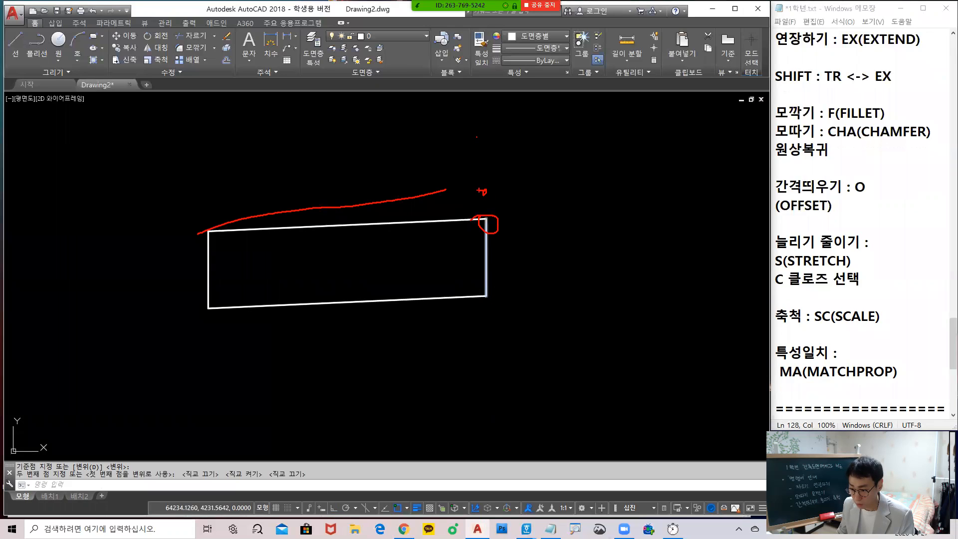
drag(199, 233, 406, 162)
drag(212, 318, 472, 211)
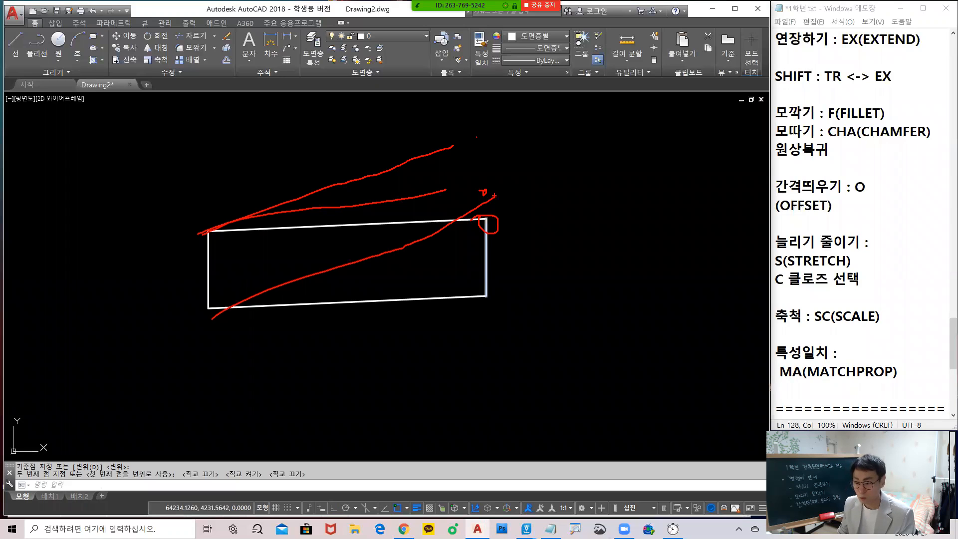
key(ctrl+z)
key(ctrl+z)
middle_drag(463, 303, 447, 267)
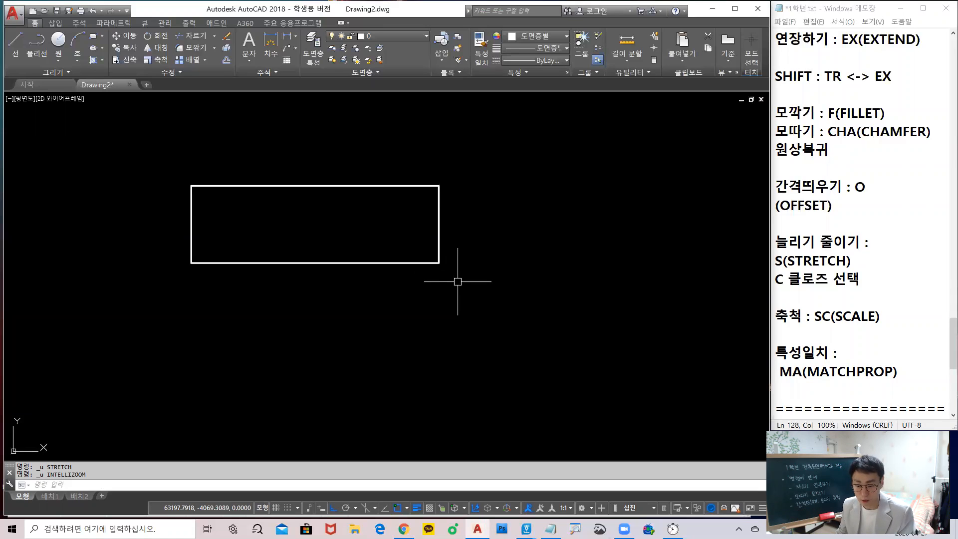
Scale the rectangle by a factor of 2, using its top-left corner as the base point
key(Return)
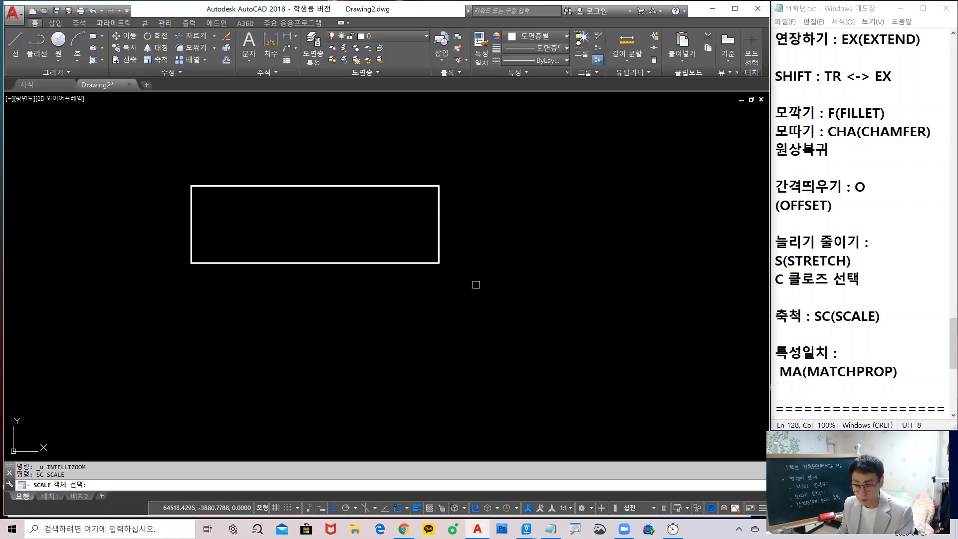
click(480, 286)
click(86, 129)
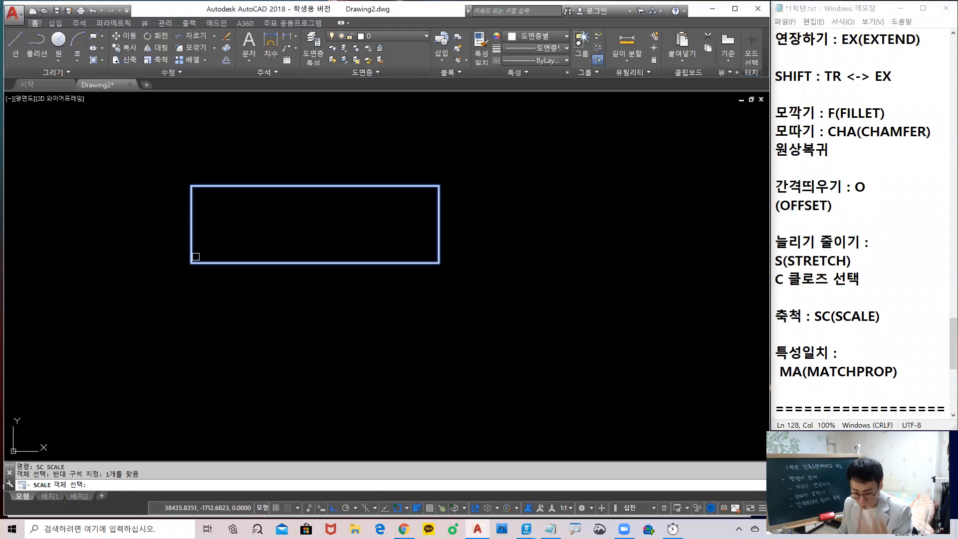
key(Return)
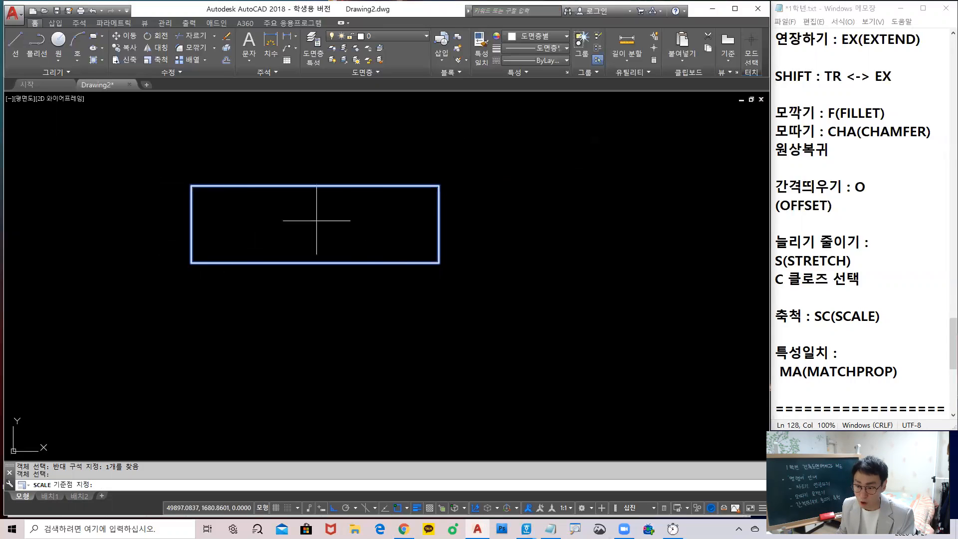
click(191, 186)
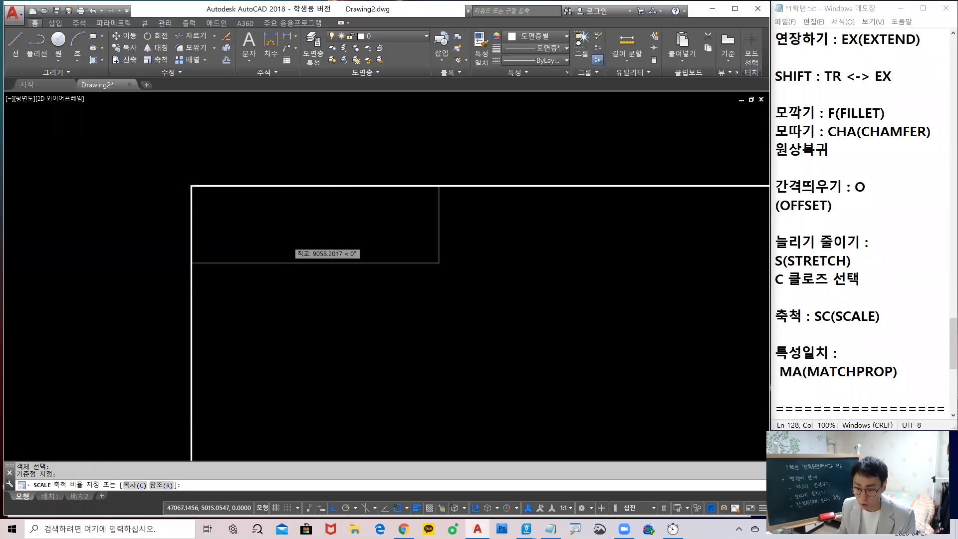
scroll(288, 240, down, 6)
middle_drag(488, 321, 402, 303)
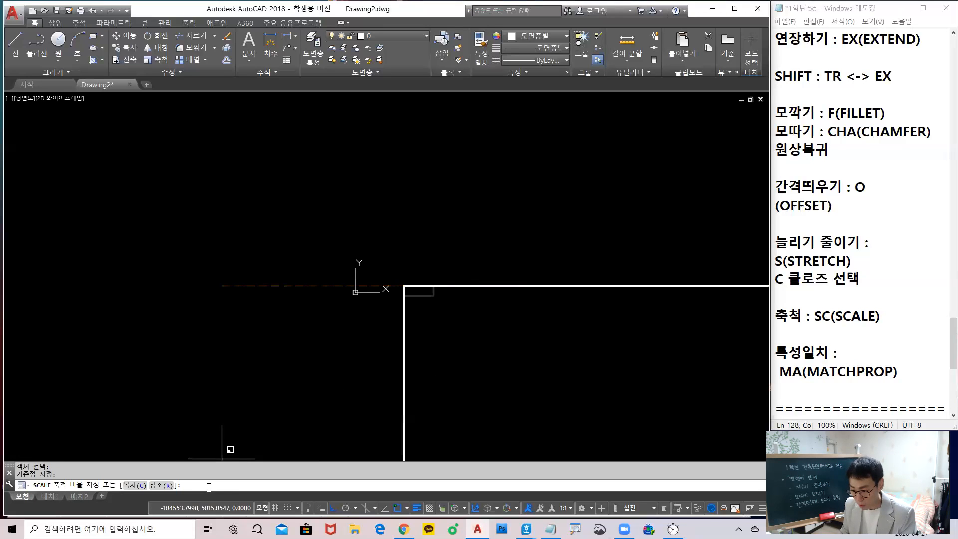
key(Return)
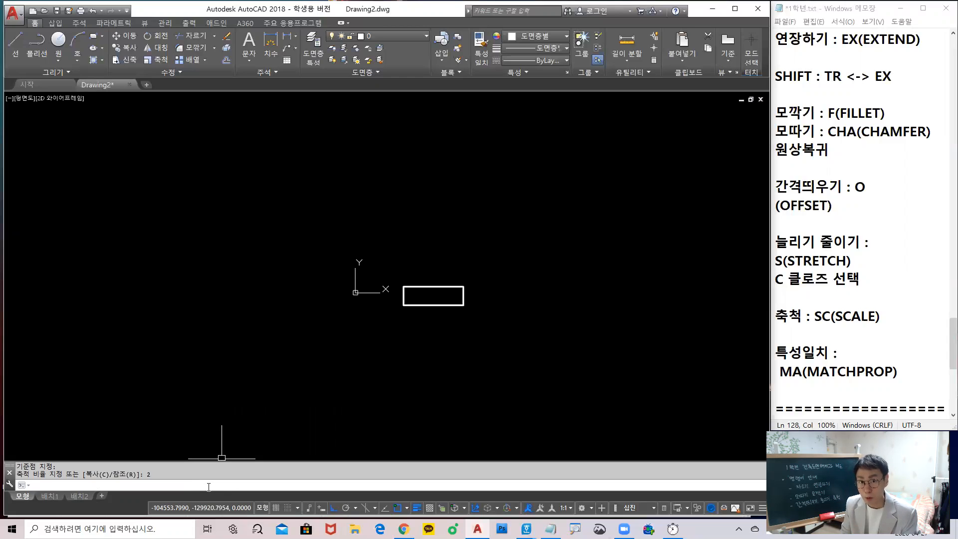
key(Escape)
key(Escape)
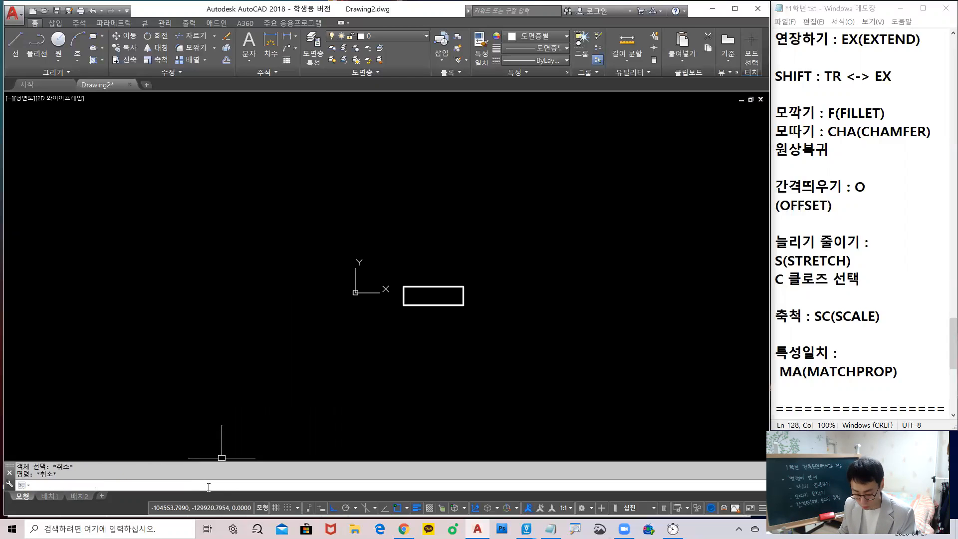
Scale the rectangle down by a factor of 0.2 from its top-left corner
text(sc)
key(Return)
click(518, 314)
click(439, 253)
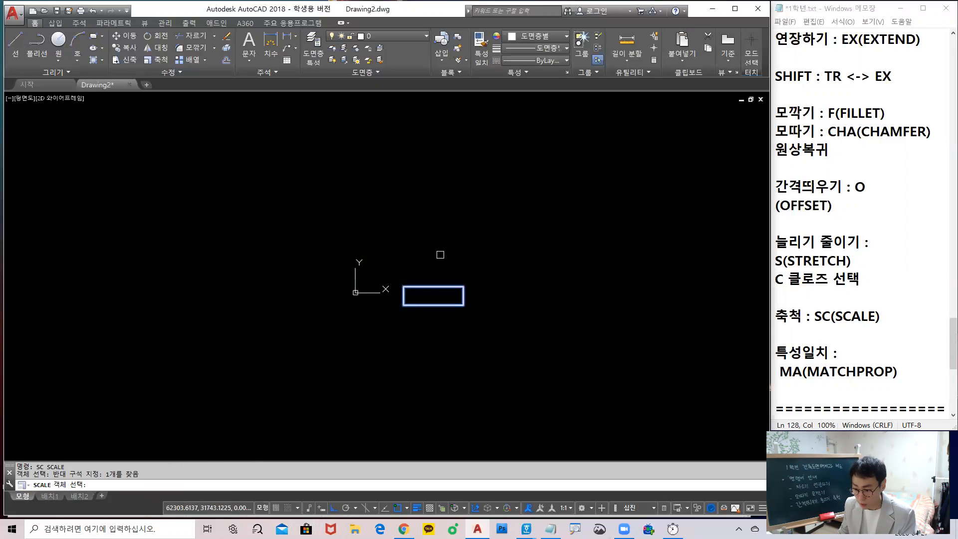
key(Return)
scroll(463, 301, up, 4)
click(313, 263)
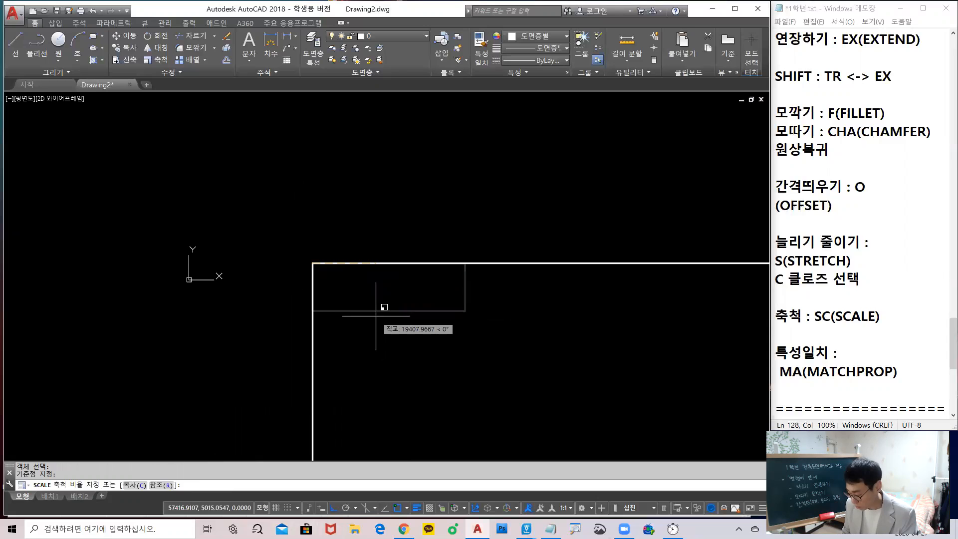
key(Return)
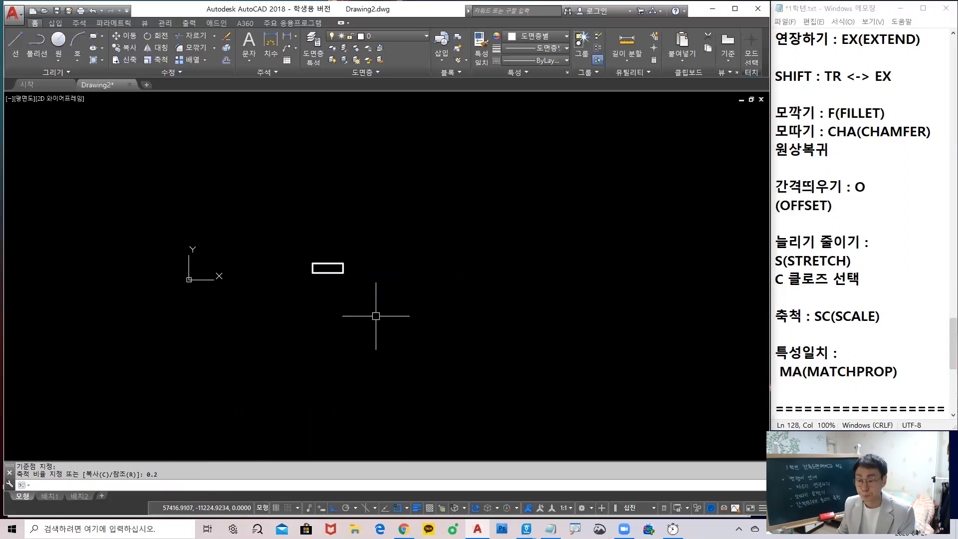
scroll(335, 237, up, 6)
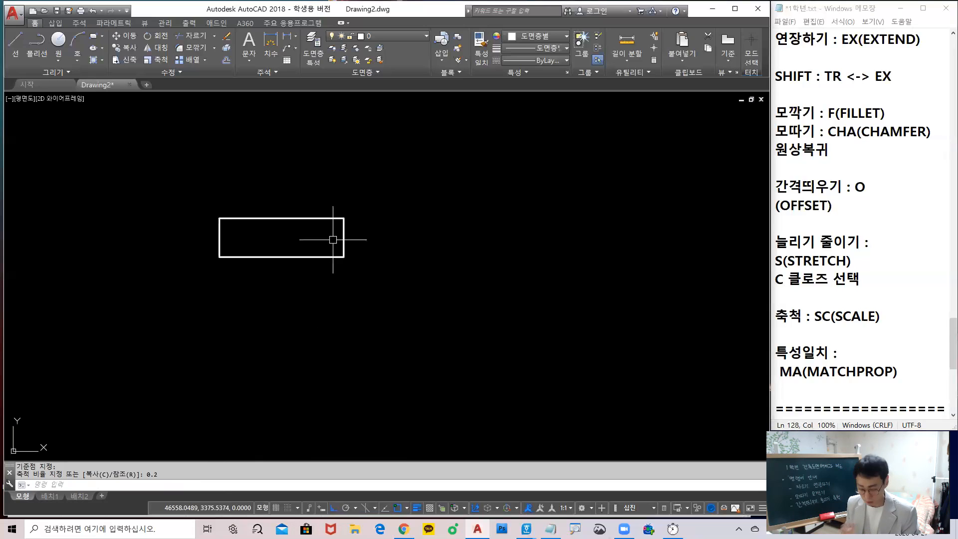
Create a new layer with the default name and set its colour to red (빨간색)
key(Return)
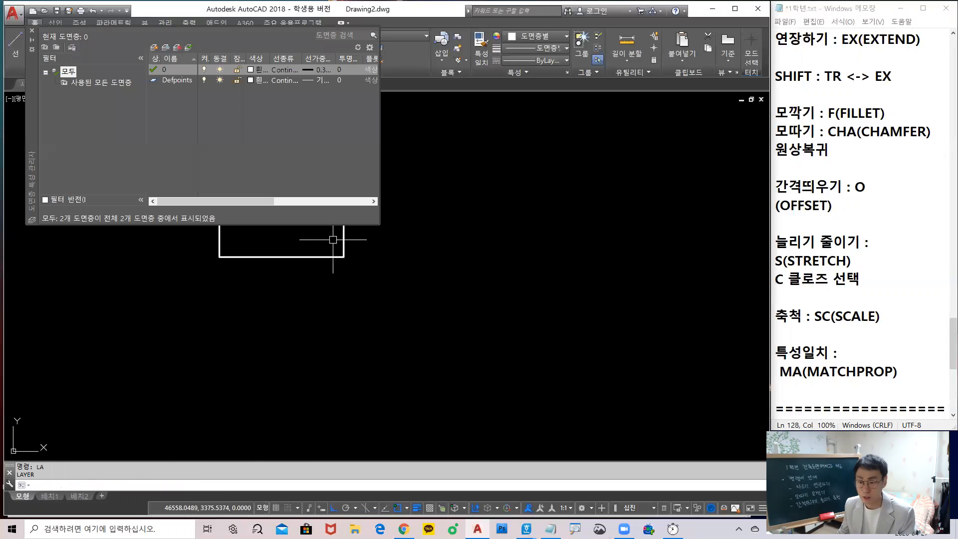
click(155, 47)
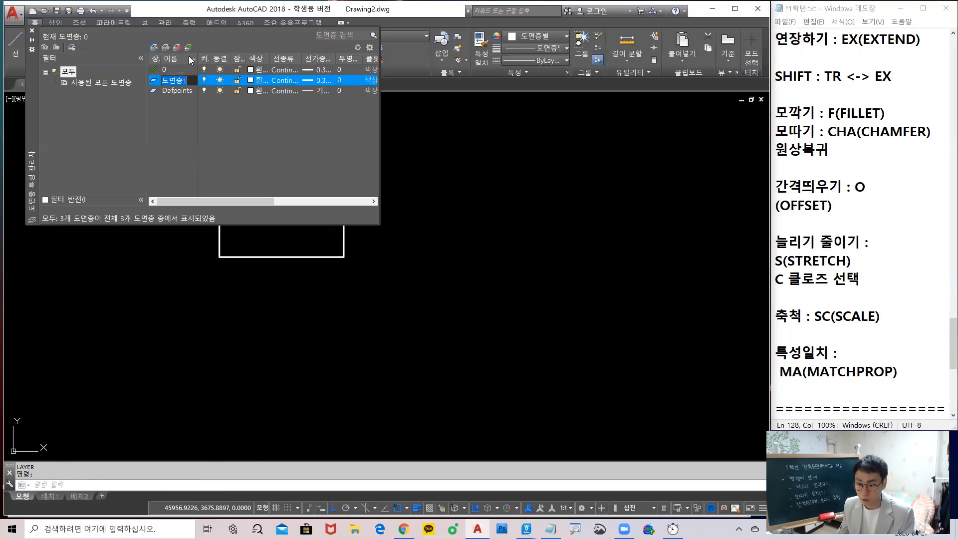
click(258, 80)
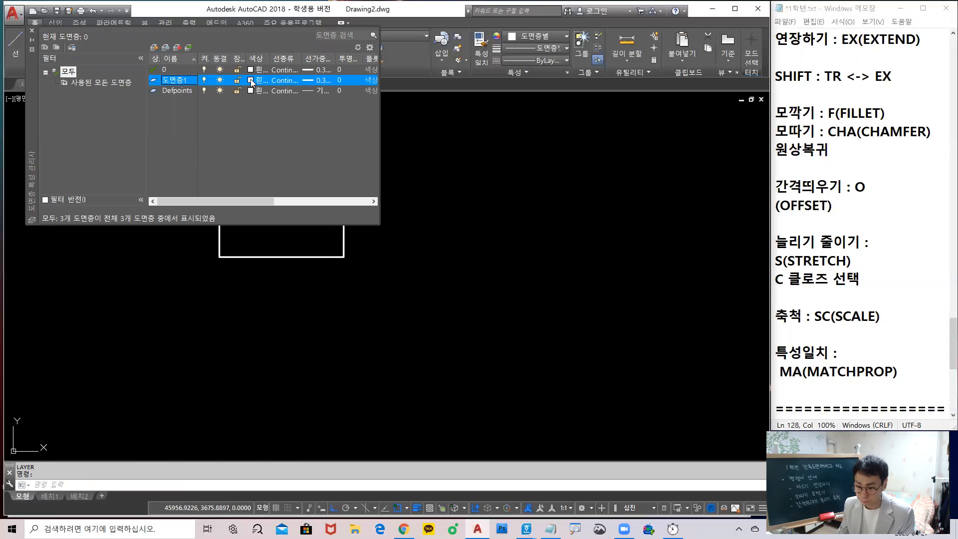
click(295, 286)
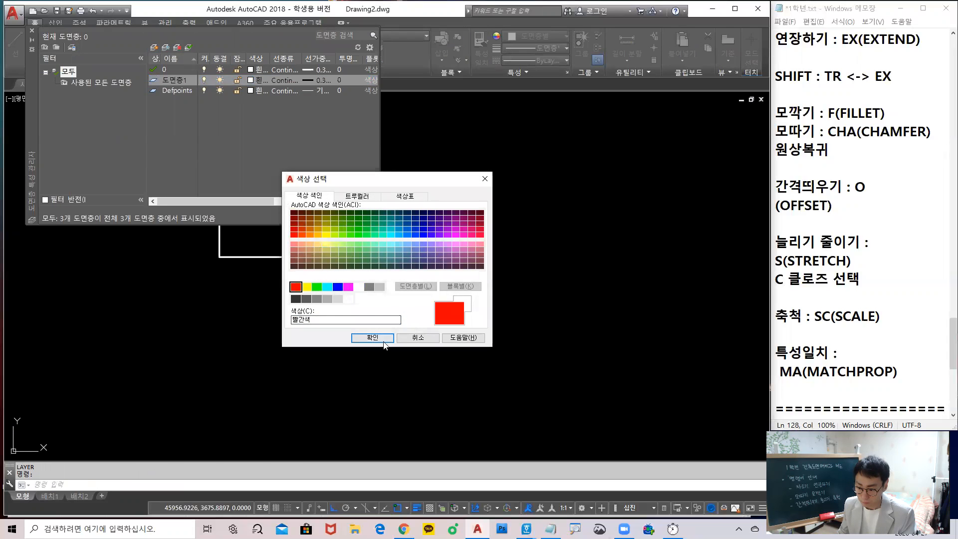
click(372, 338)
click(32, 30)
Erase the scaled rectangle from the drawing
scroll(439, 315, down, 2)
middle_drag(437, 314, 309, 272)
scroll(307, 272, up, 2)
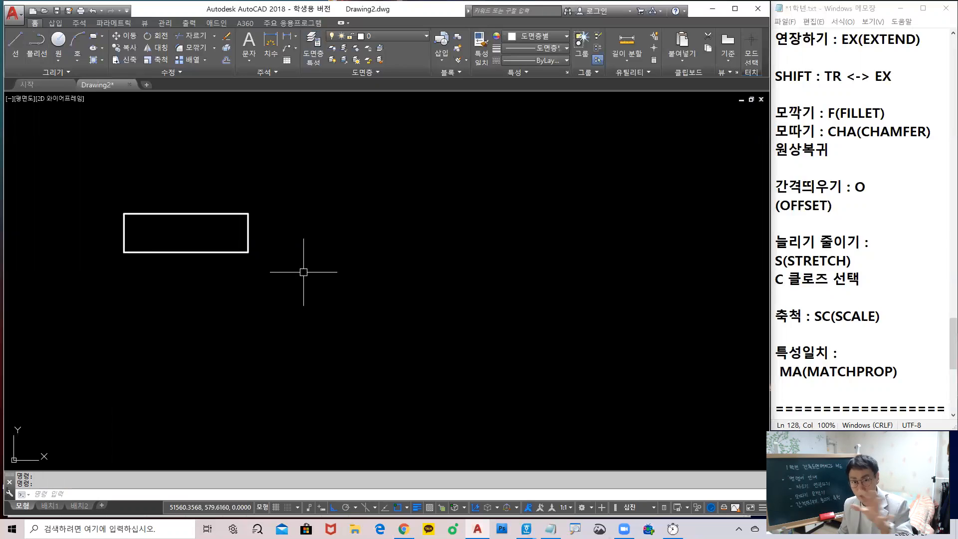
middle_drag(336, 271, 290, 322)
click(284, 330)
click(116, 250)
text(e)
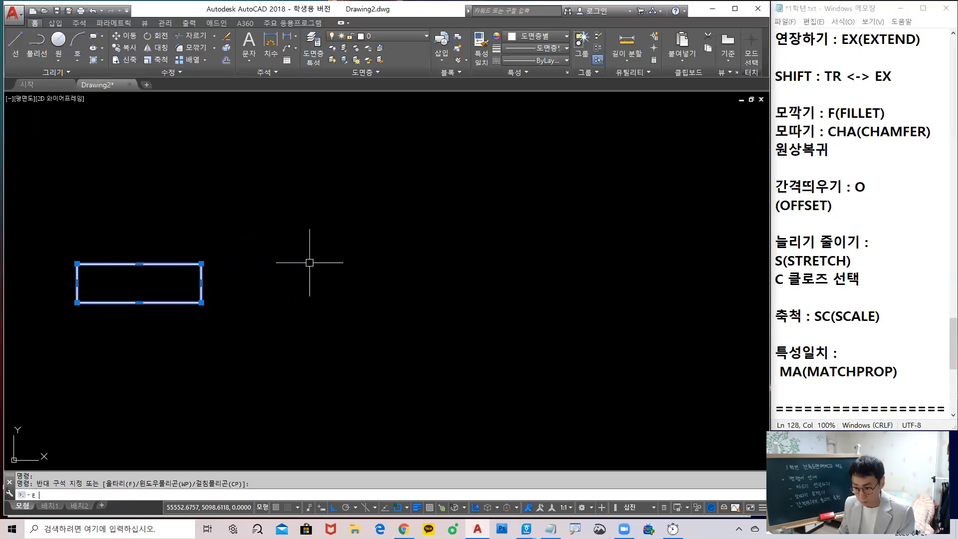
key(Return)
Make the red layer 도면층1 current and draw a horizontal line on it
click(375, 33)
click(383, 74)
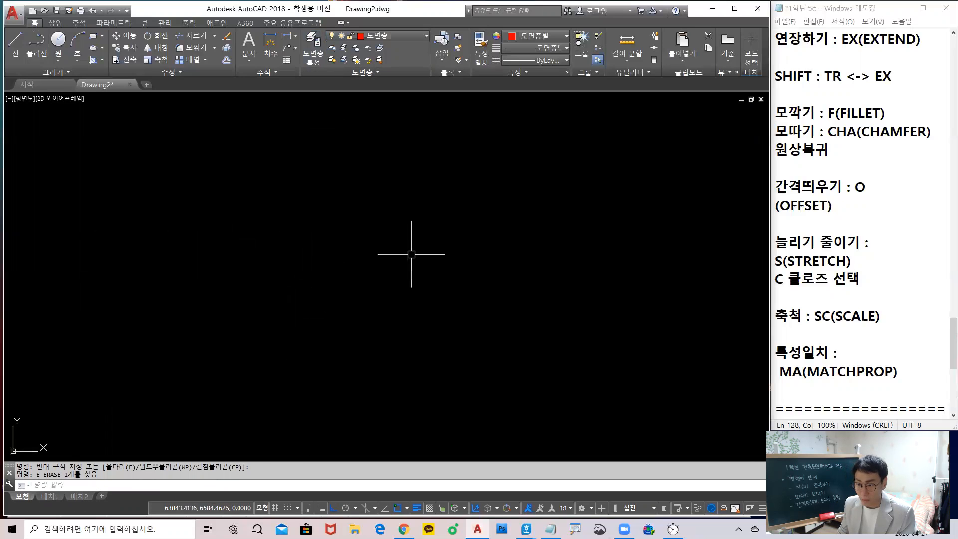
text(l)
key(Return)
click(490, 214)
click(373, 315)
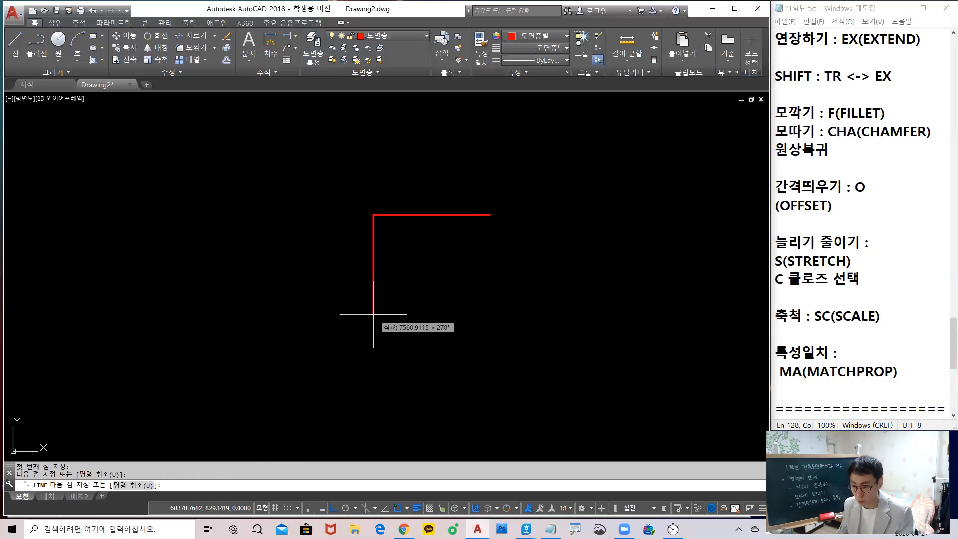
click(532, 333)
key(Return)
Make layer 0 current and draw a longer horizontal line below the red one
click(405, 35)
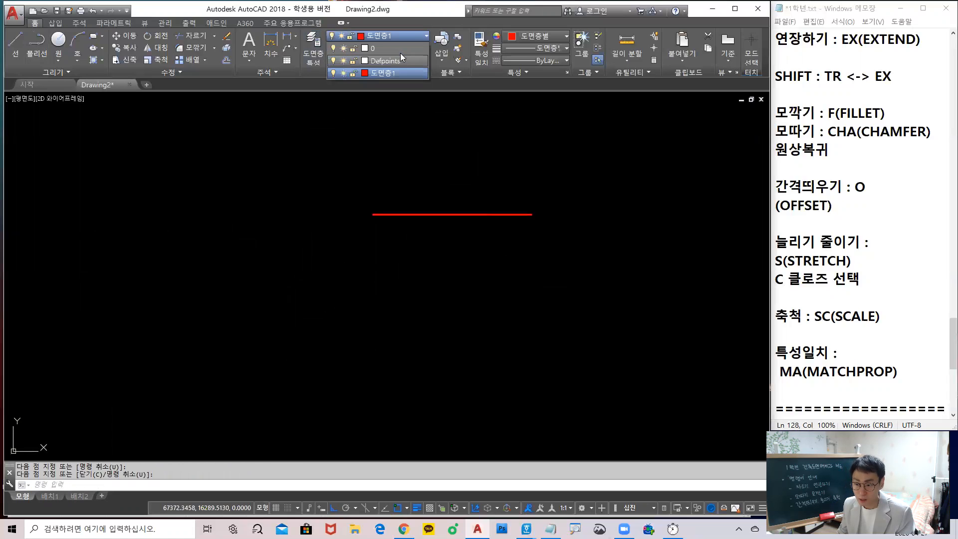
click(387, 50)
middle_drag(514, 265, 446, 262)
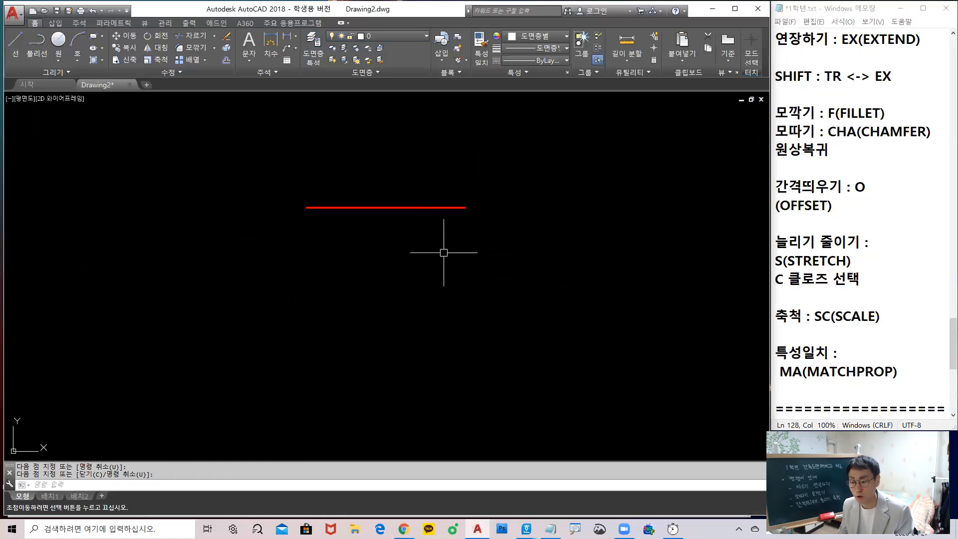
text(l)
key(Return)
click(511, 301)
click(260, 268)
key(Return)
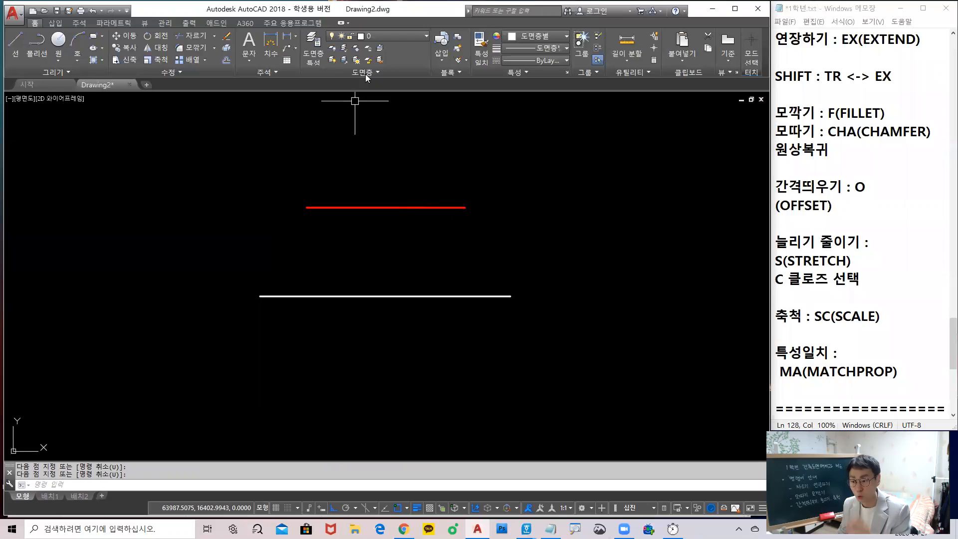
Circle the object colour setting as an on-screen markup, then select the lower white line and view its object colour choices
click(379, 36)
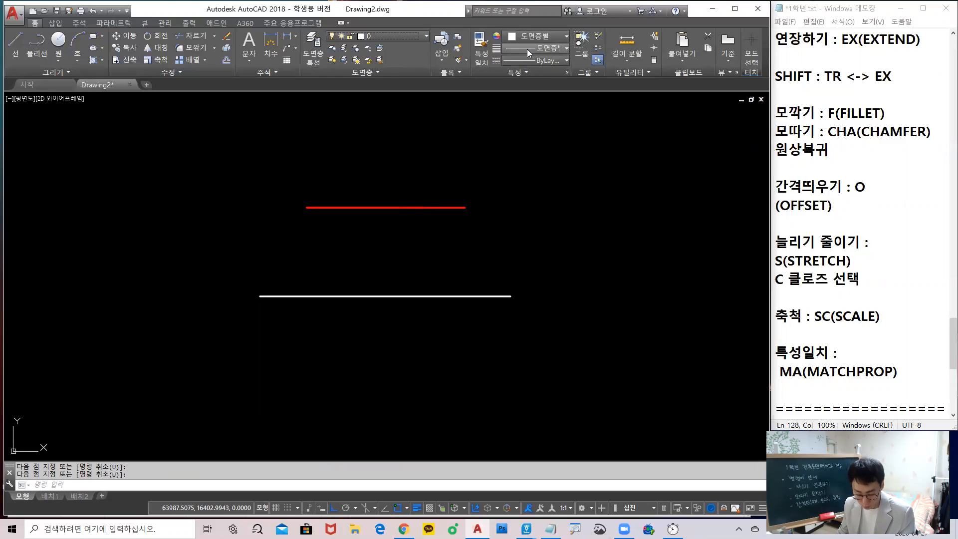
drag(548, 44, 503, 36)
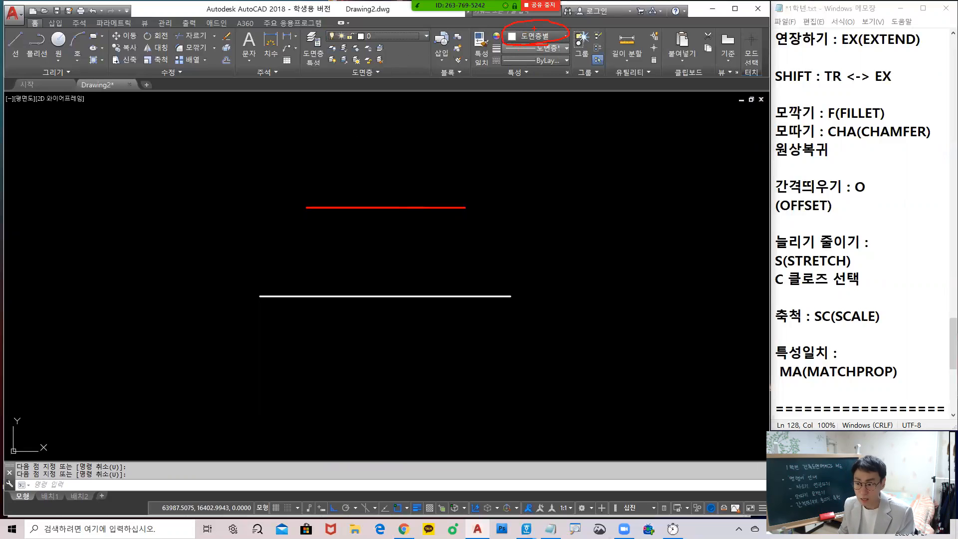
click(486, 333)
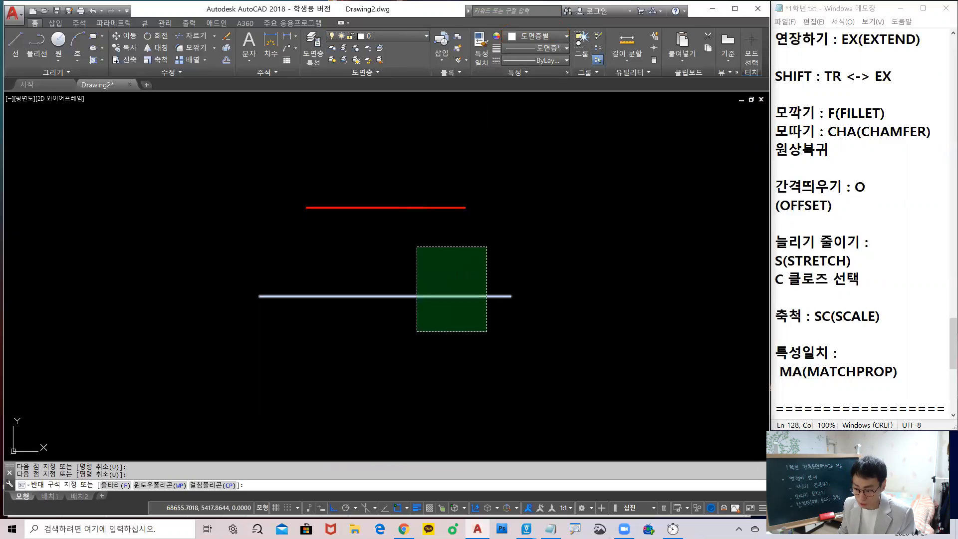
click(418, 250)
click(534, 36)
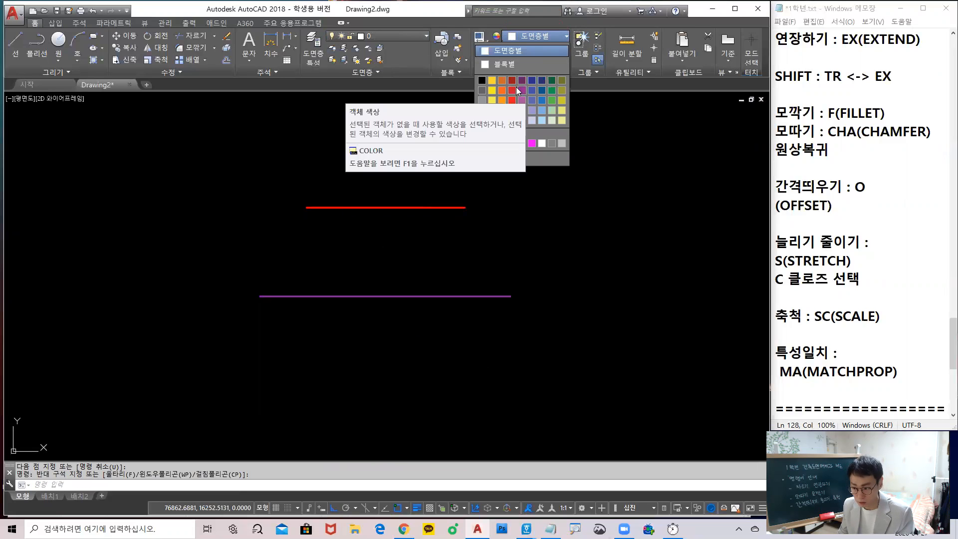
click(469, 222)
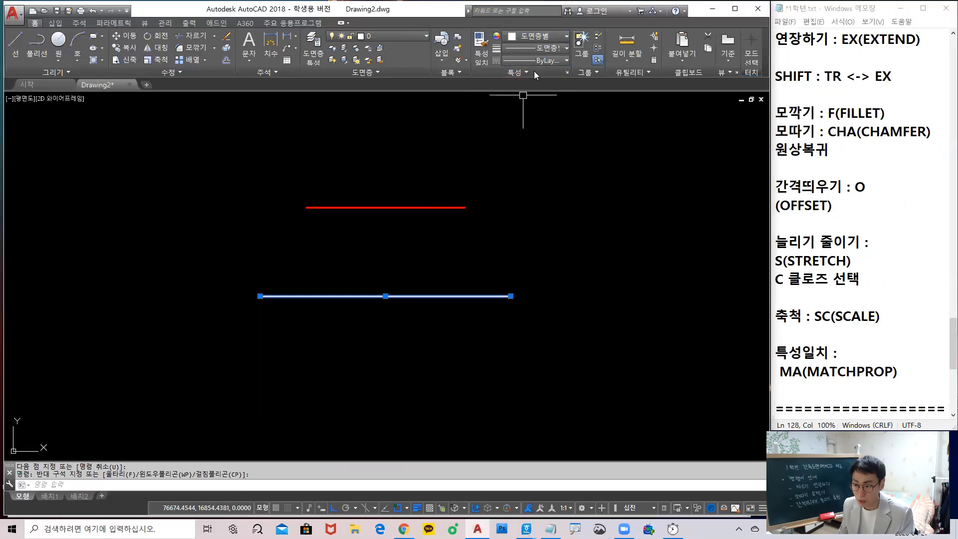
Cross out and circle the object property settings as temporary on-screen markup, then review the object colour choices again
key(ctrl+2)
drag(555, 17, 514, 75)
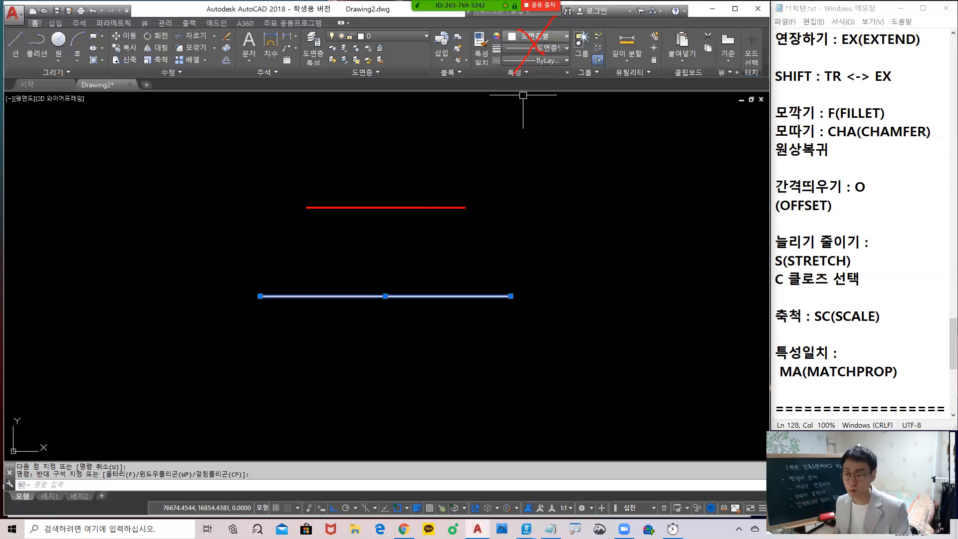
key(Escape)
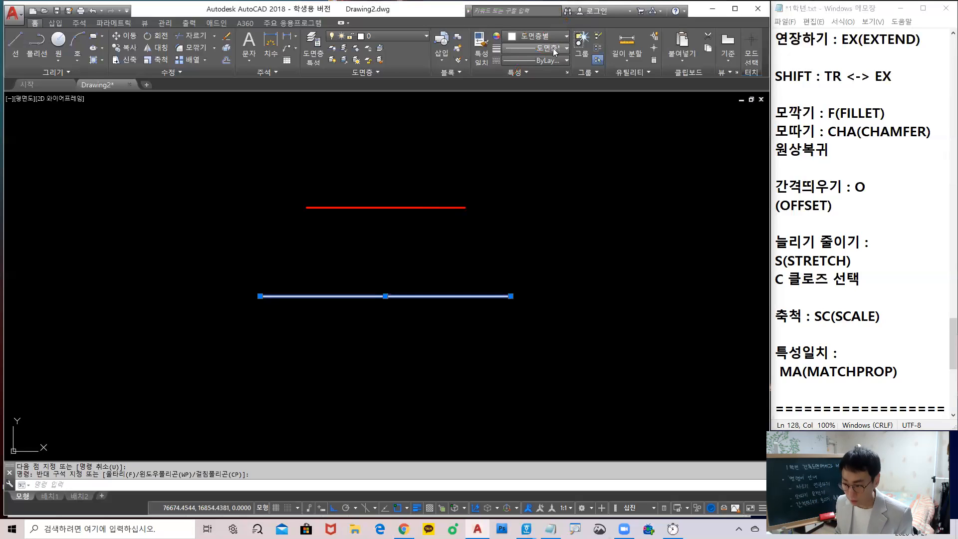
key(ctrl+2)
mouse_move(560, 48)
mouse_down()
mouse_move(522, 59)
mouse_move(533, 65)
mouse_move(534, 52)
mouse_up()
key(Escape)
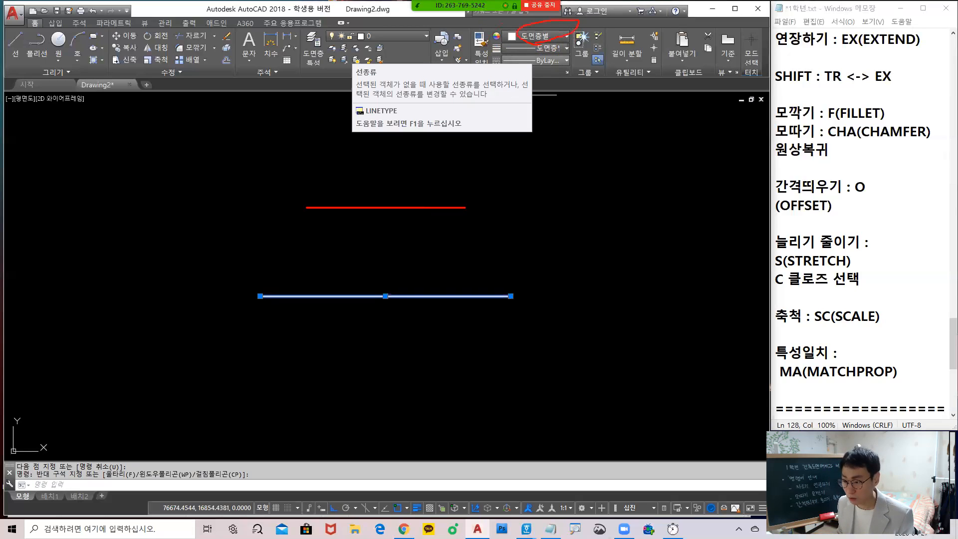
key(Escape)
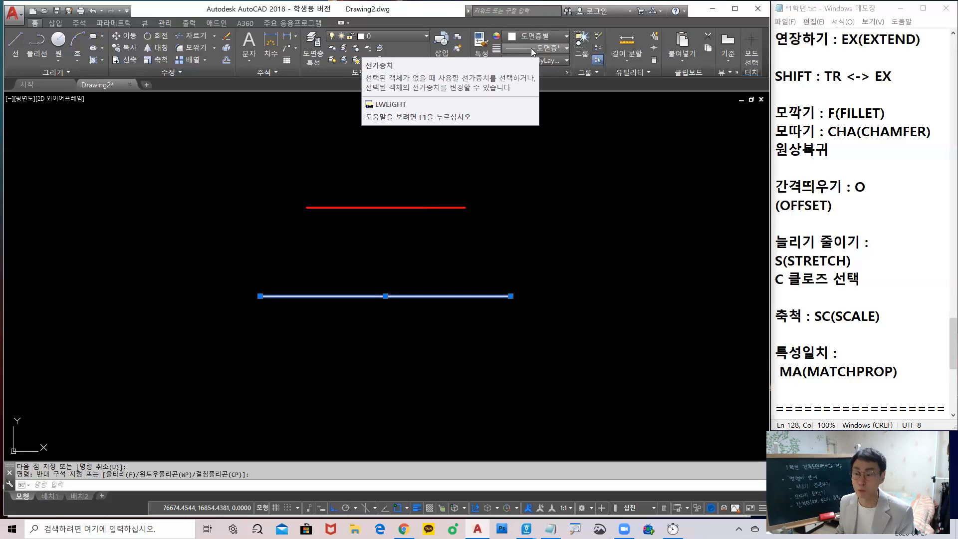
click(536, 36)
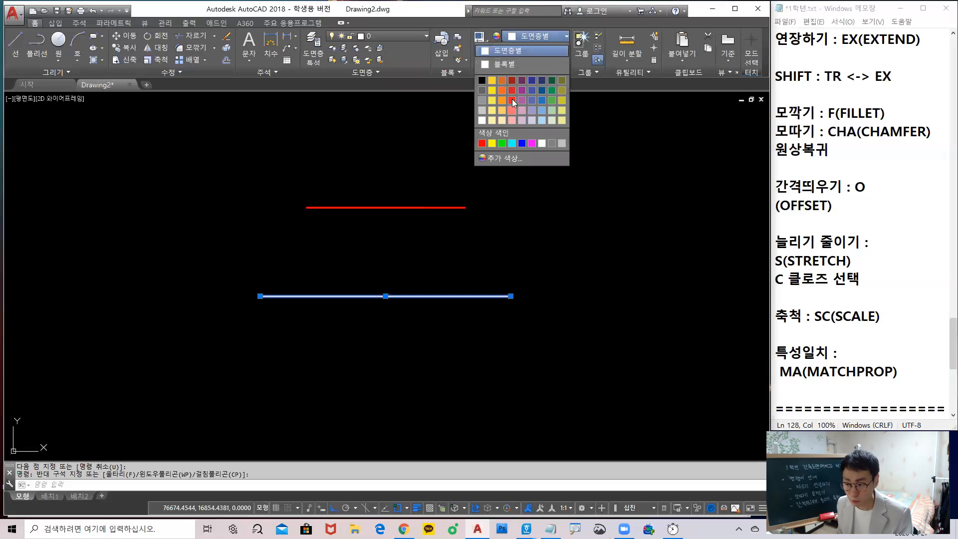
click(457, 108)
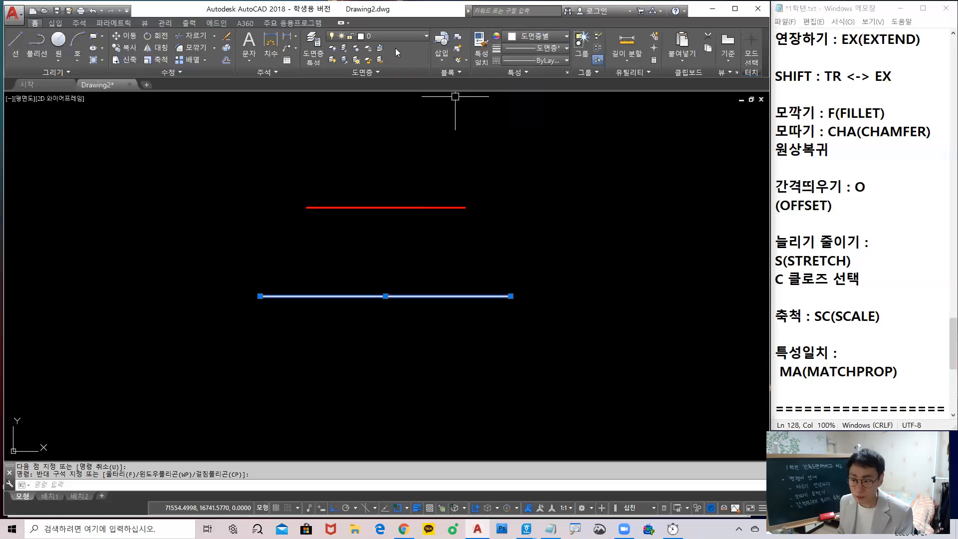
Review the layer choices for the lower white line, then select the upper red line to check its layer and properties
click(385, 38)
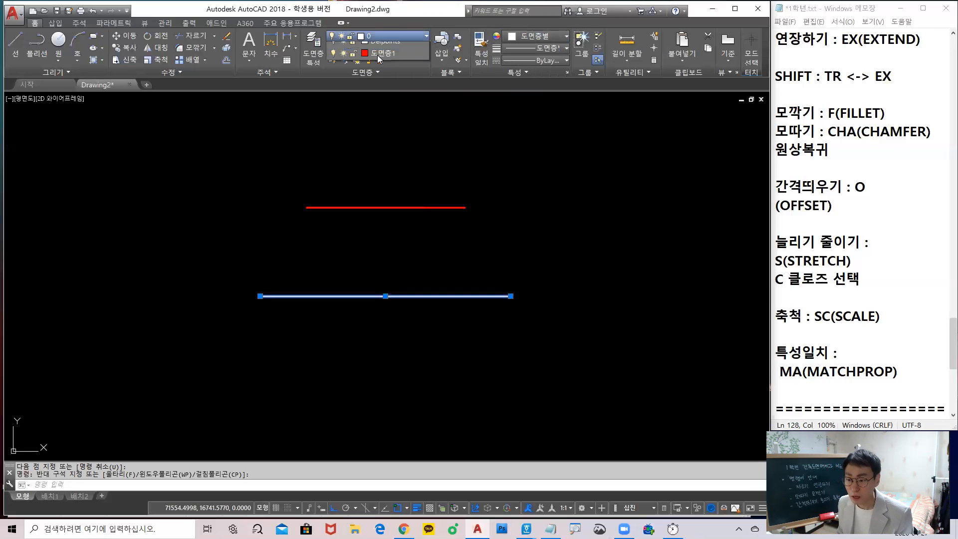
click(385, 73)
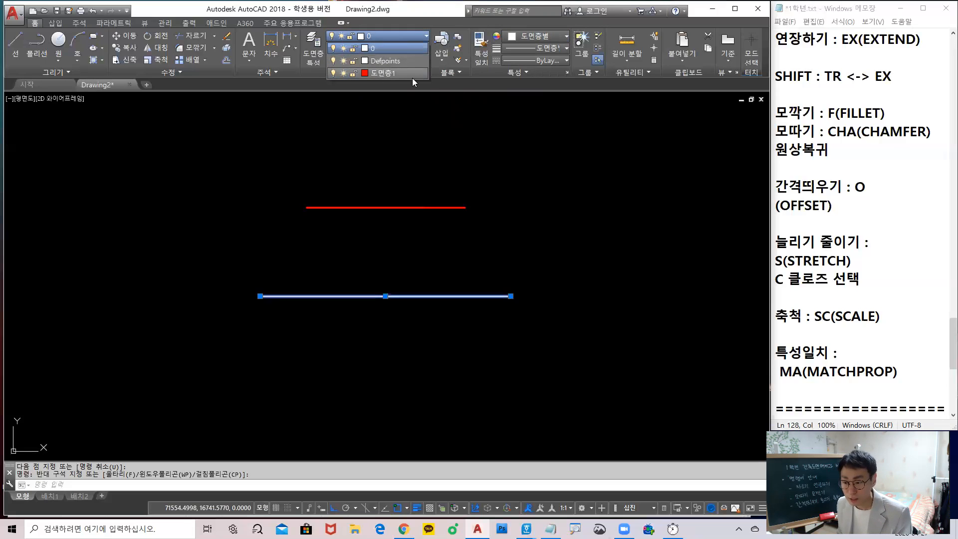
key(Escape)
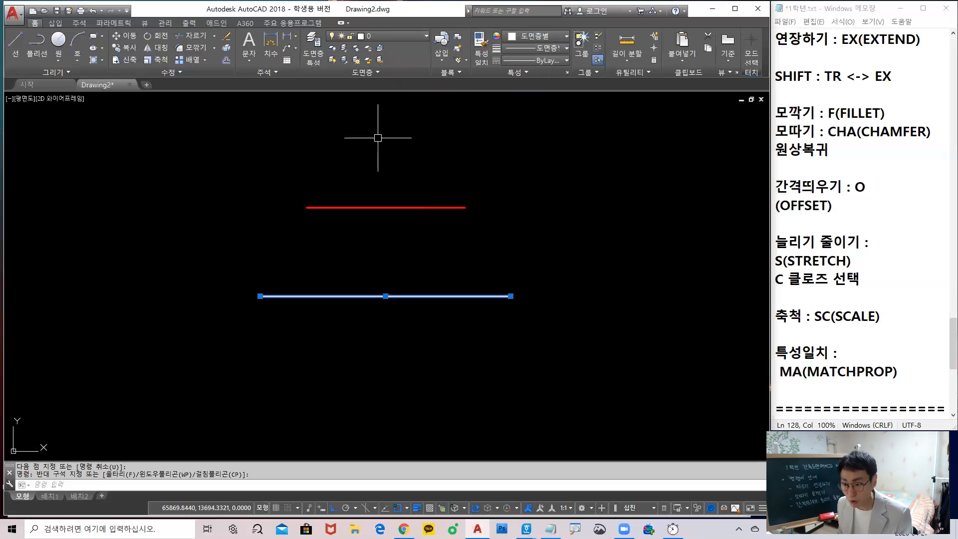
key(Escape)
click(407, 218)
click(389, 199)
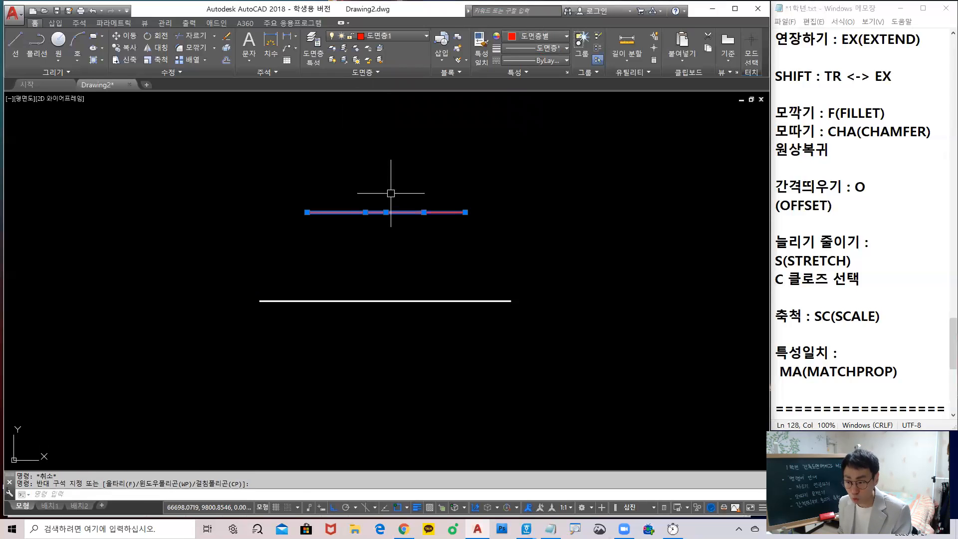
key(Escape)
Load the ACAD_ISO04W100 long-dash dot linetype from acadiso.lin into the drawing with the Linetype Manager
text(LT)
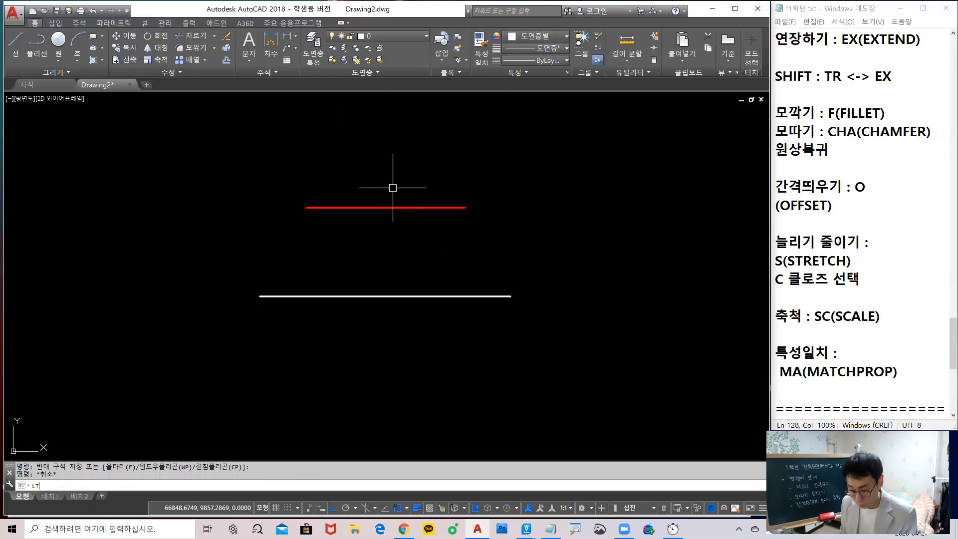
key(Return)
click(467, 185)
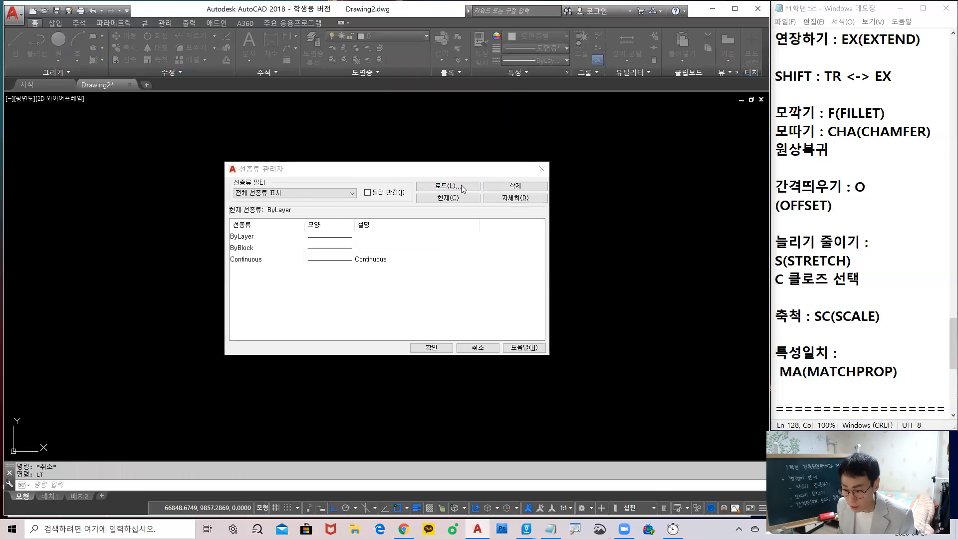
scroll(430, 270, down, 1)
scroll(429, 270, up, 2)
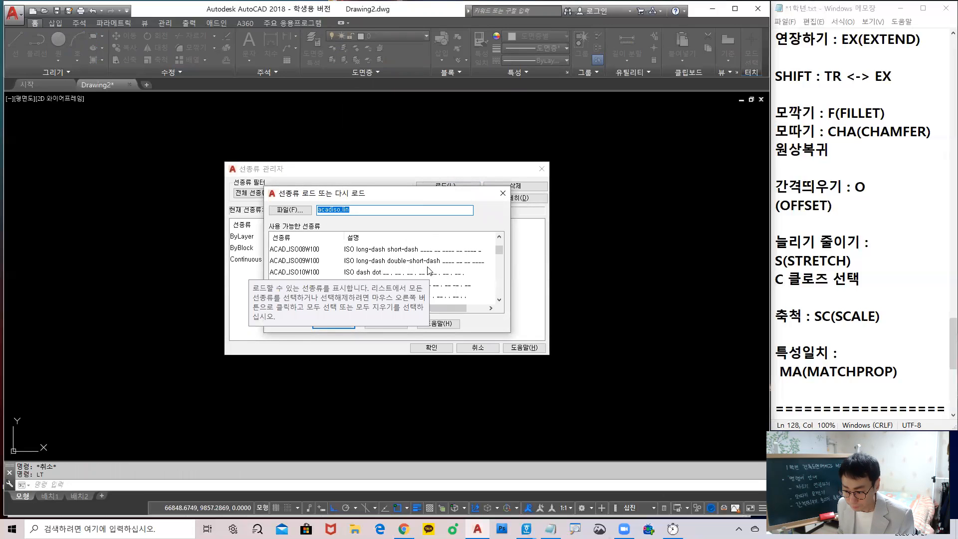
click(313, 251)
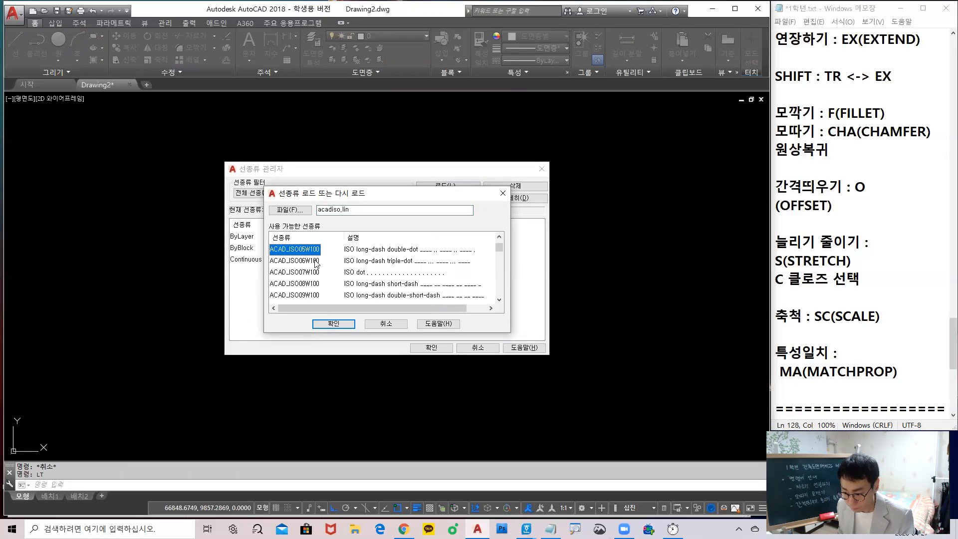
scroll(325, 267, up, 1)
click(314, 272)
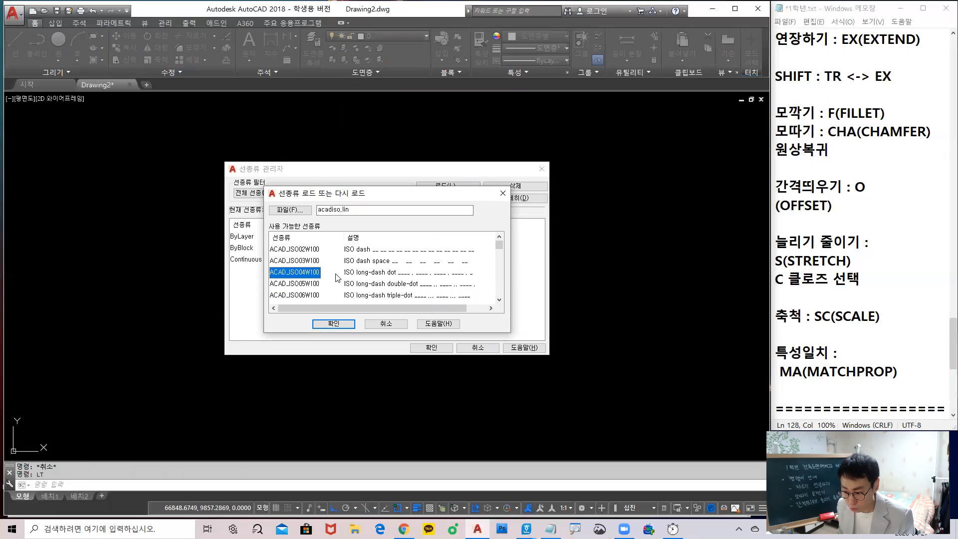
click(344, 325)
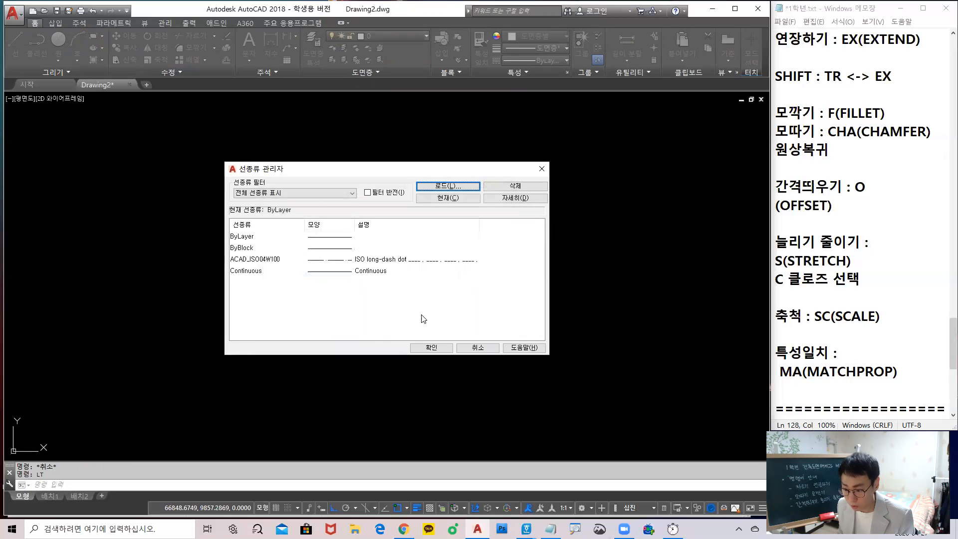
key(Return)
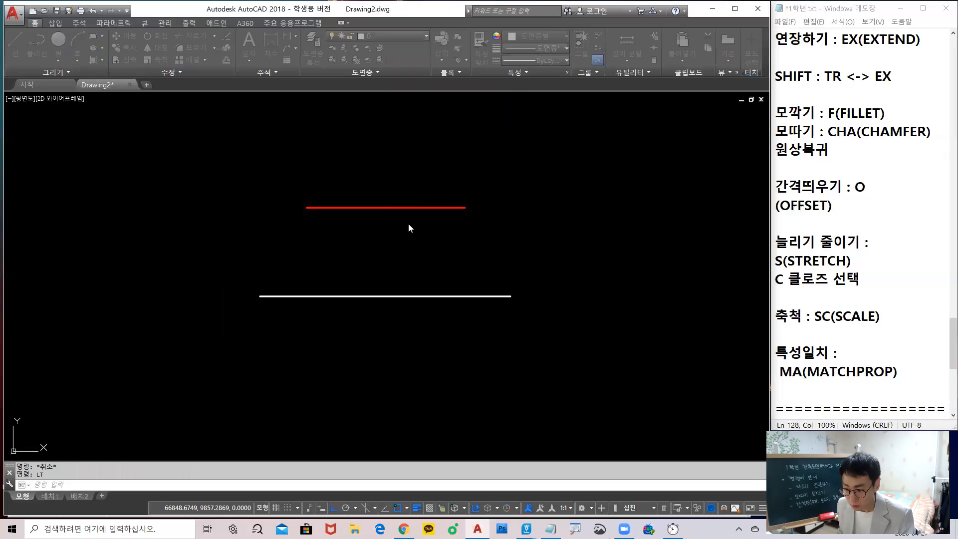
Set the upper red line's linetype to the loaded ACAD_ISO04W100 in its object properties
click(411, 208)
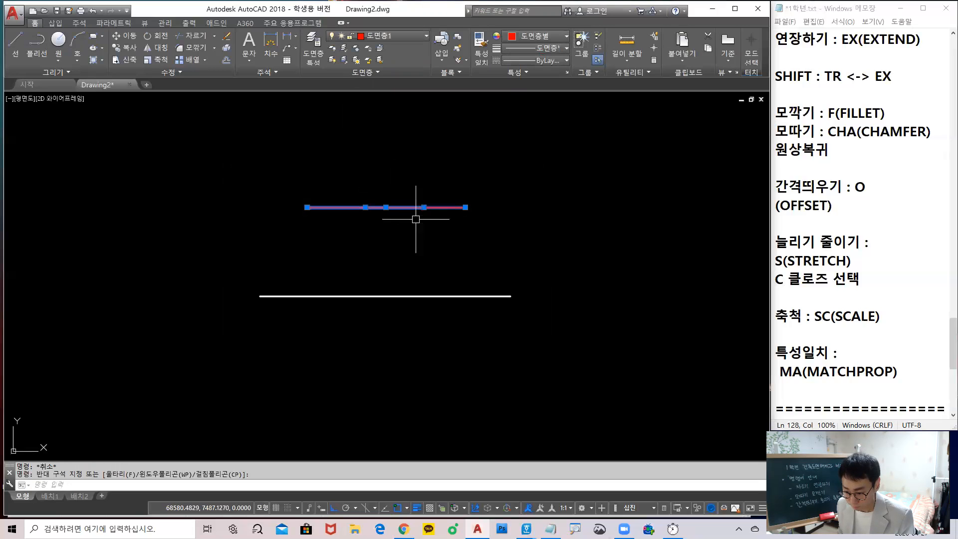
text(CH)
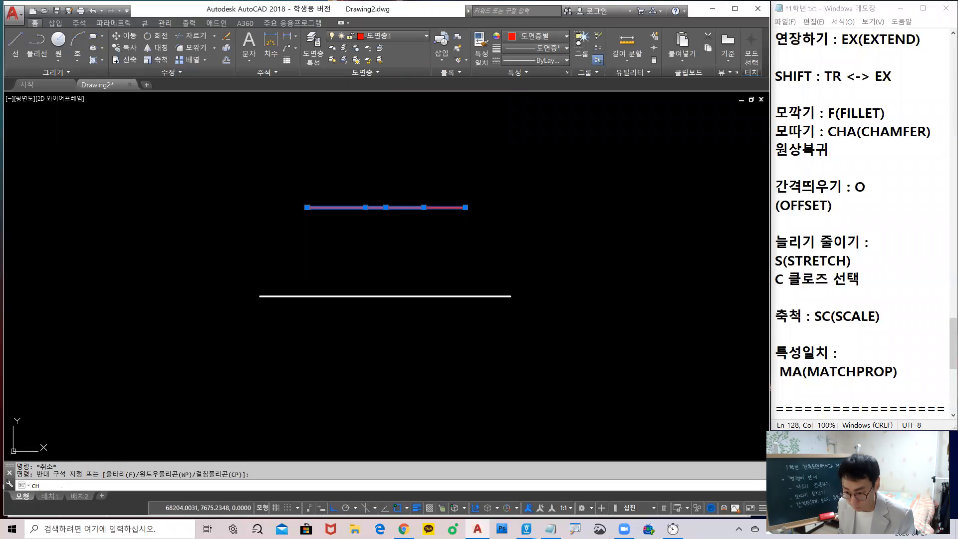
key(Return)
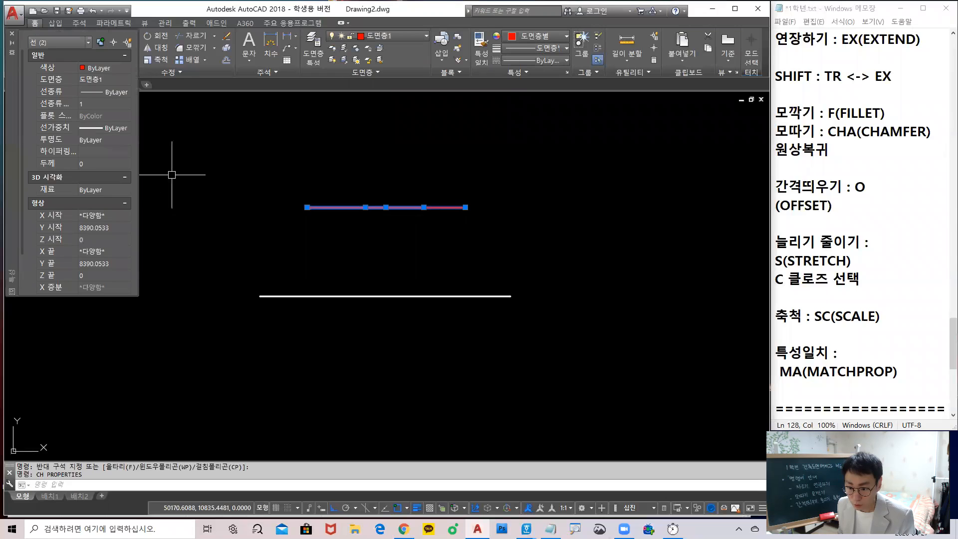
click(130, 94)
click(119, 122)
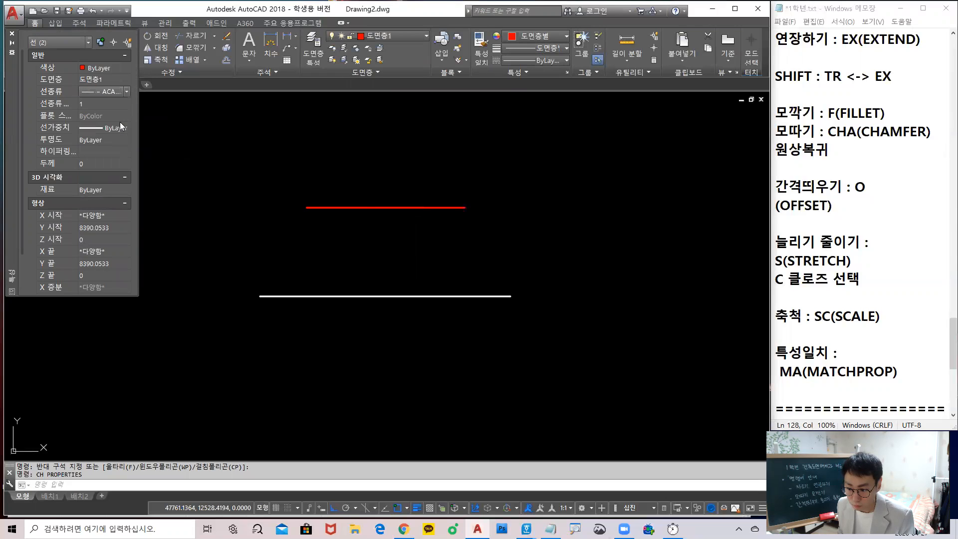
key(Escape)
key(Escape)
key(Escape)
Set the global linetype scale (LTSCALE) to 10 and inspect the dash pattern on the red line
text(LTS)
key(Return)
text(10)
key(Return)
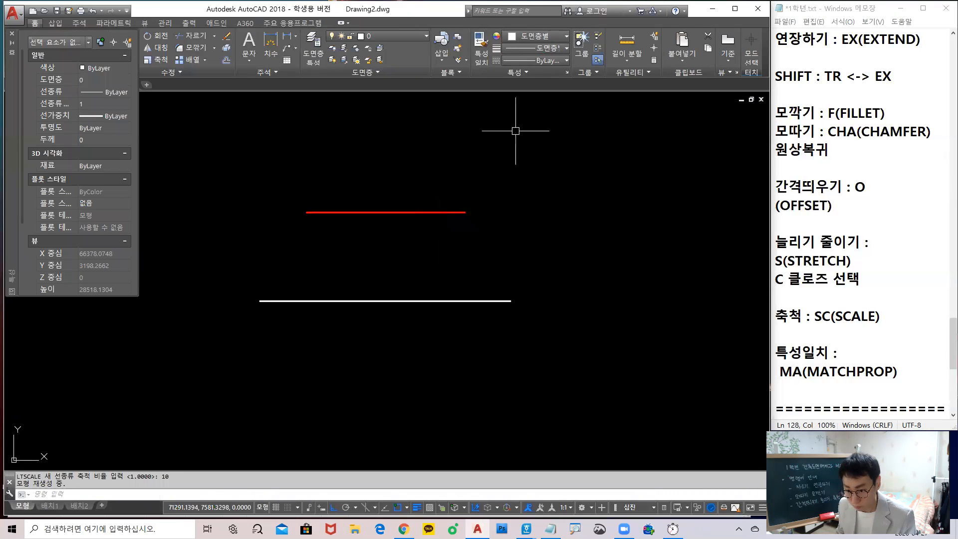
scroll(434, 246, up, 6)
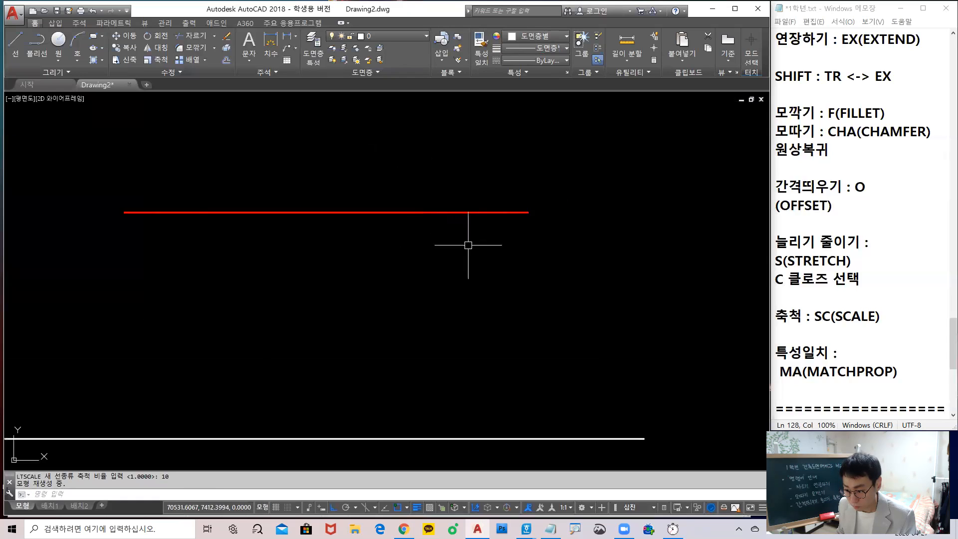
click(468, 229)
click(428, 195)
scroll(428, 192, up, 2)
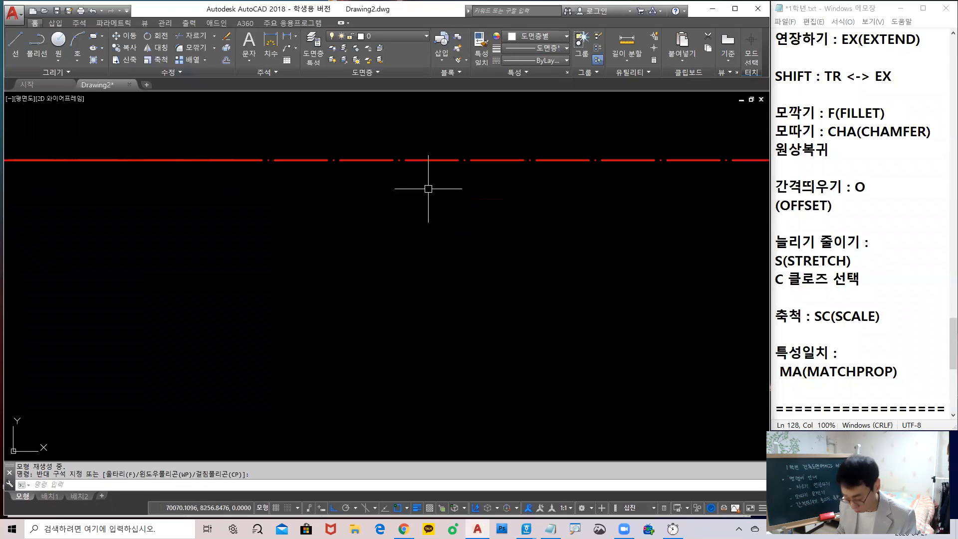
Set the global linetype scale (LTSCALE) to 50 and check the red line's dash pattern
text(ㄴ)
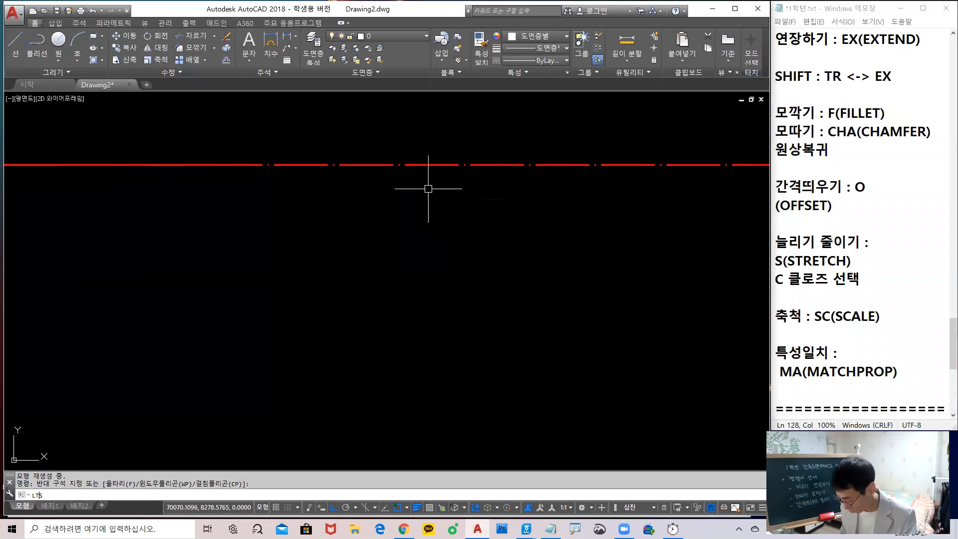
key(Return)
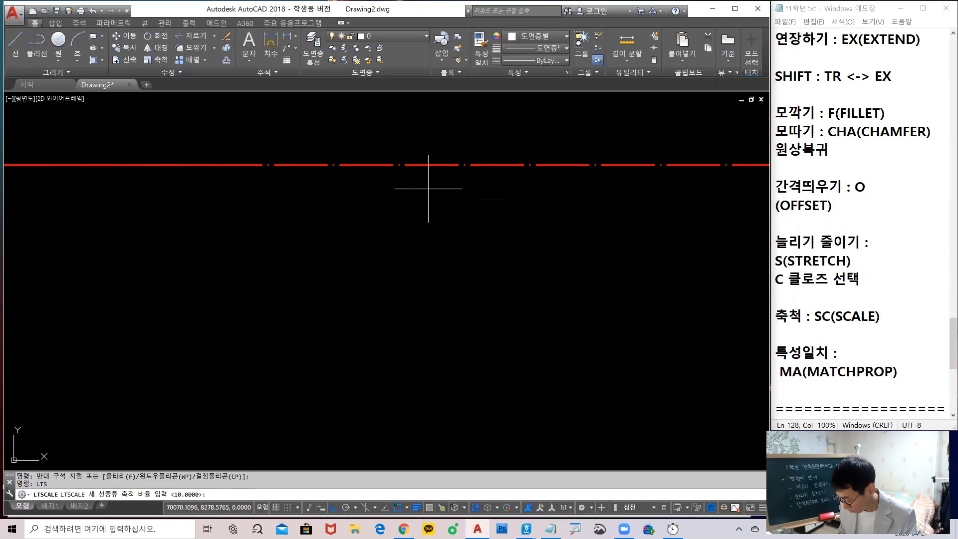
text(50)
key(Return)
scroll(428, 189, down, 3)
scroll(406, 151, up, 6)
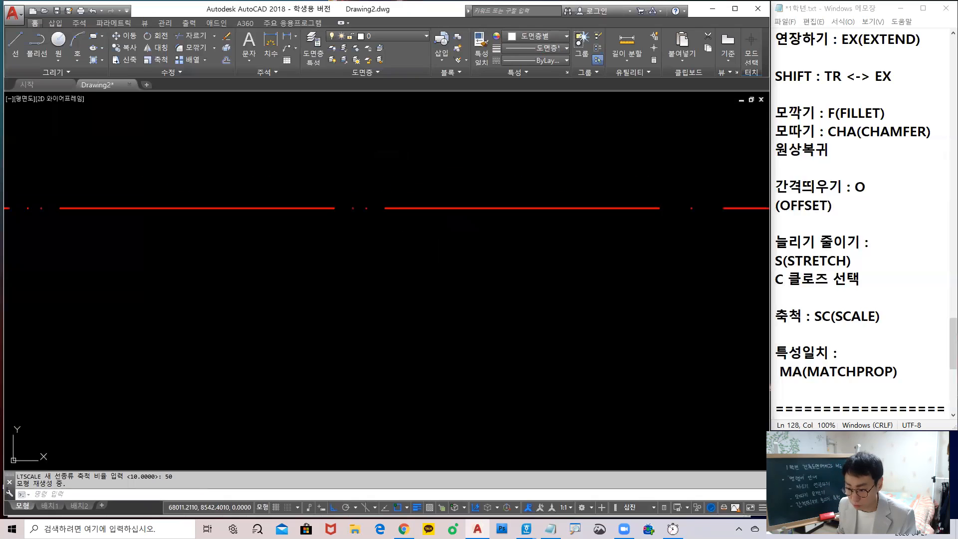
Erase the extra red line overlapping the upper dash-dot line
scroll(327, 229, down, 8)
text(e)
key(Return)
scroll(406, 220, up, 6)
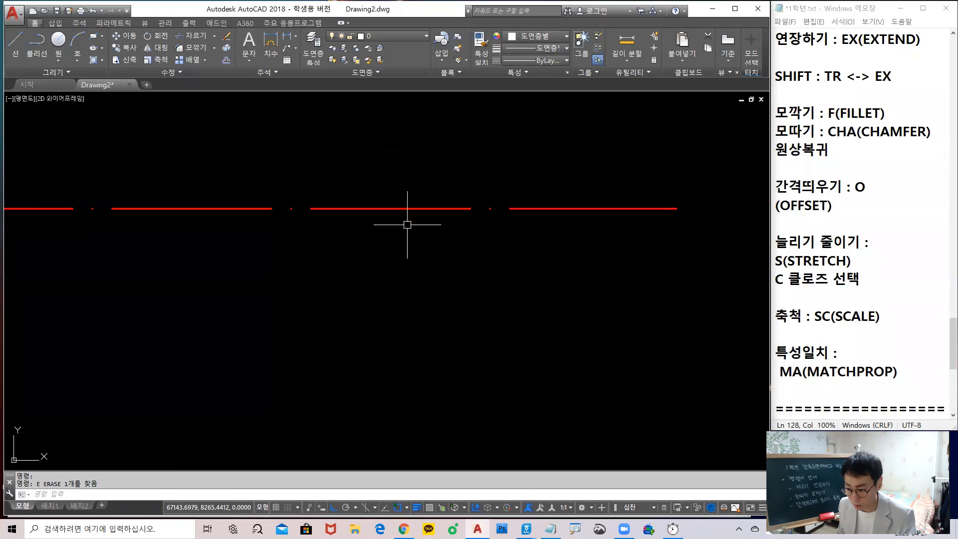
scroll(500, 201, down, 4)
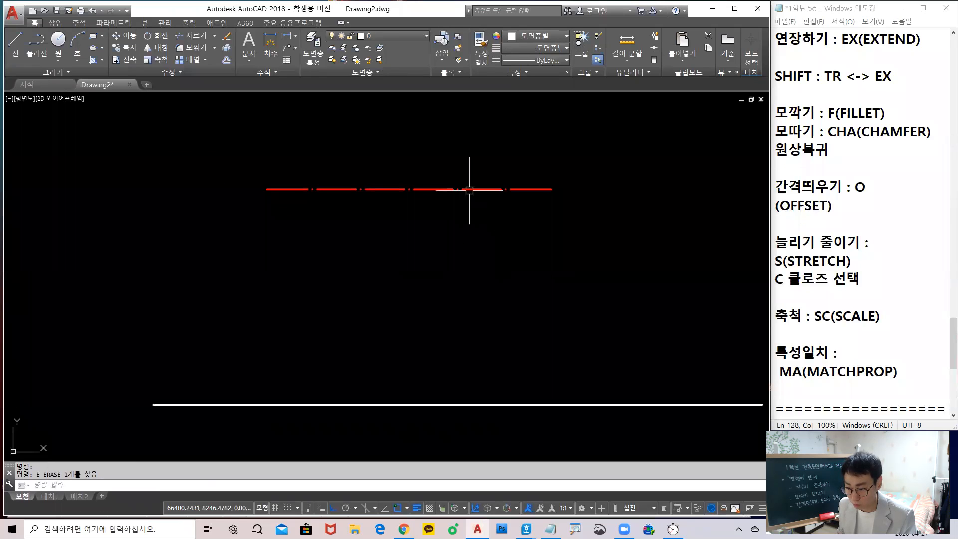
text(MA)
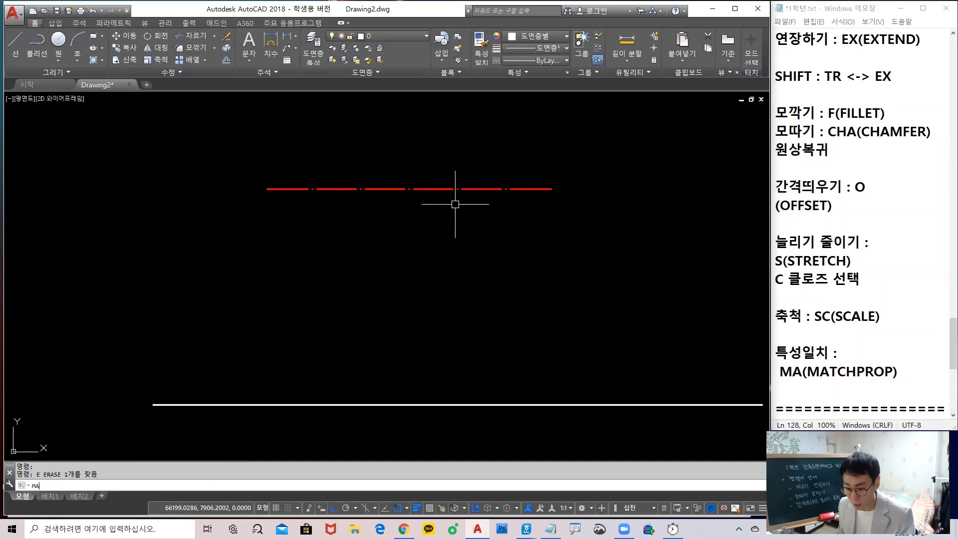
key(Return)
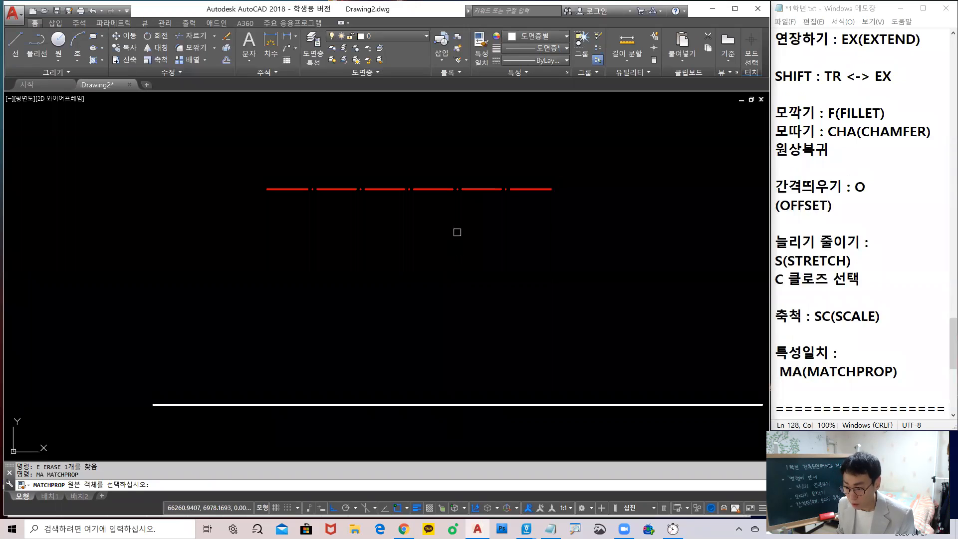
key(Escape)
key(Escape)
Apply the upper red dash-dot line's properties to the lower white line with Match Properties (MATCHPROP)
text(MA)
key(Return)
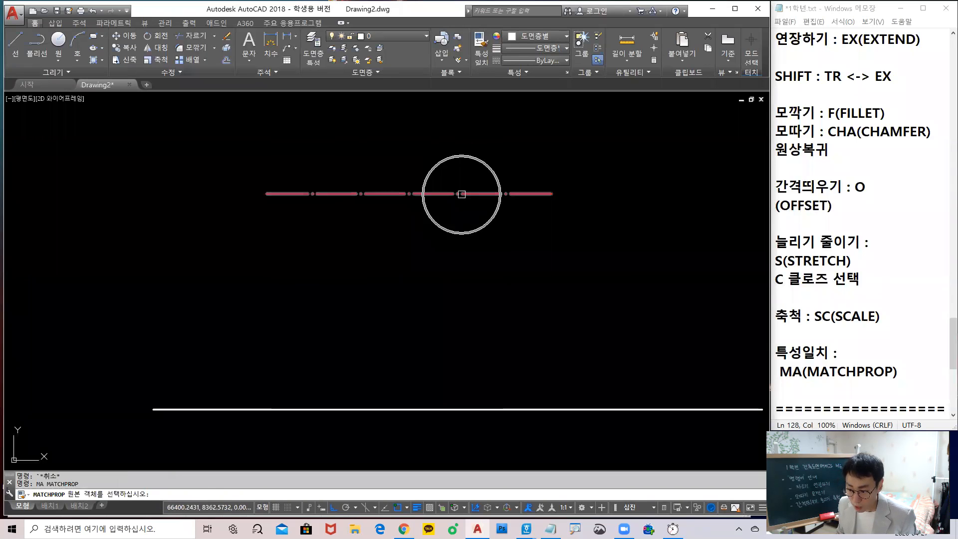
click(462, 194)
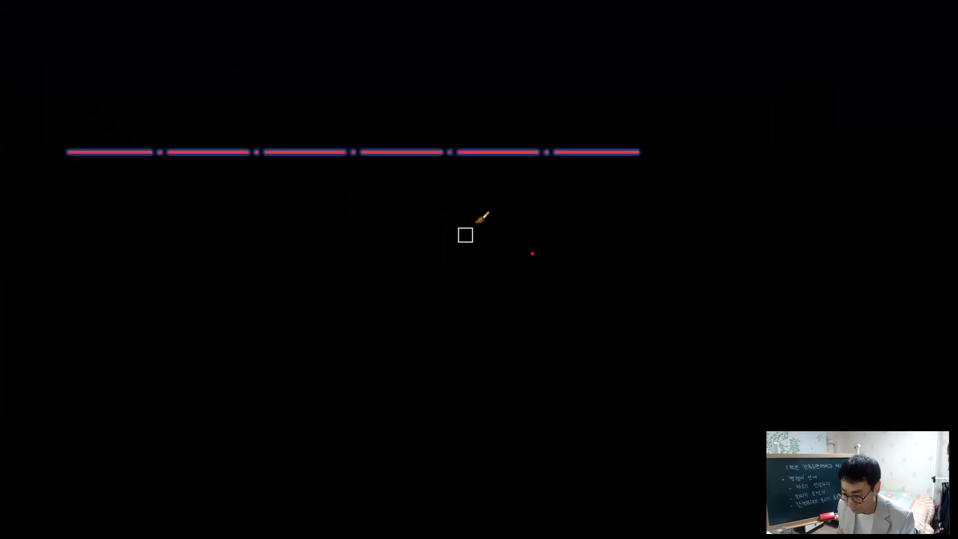
mouse_move(533, 254)
mouse_down()
mouse_move(443, 175)
mouse_move(521, 252)
mouse_move(494, 230)
mouse_up()
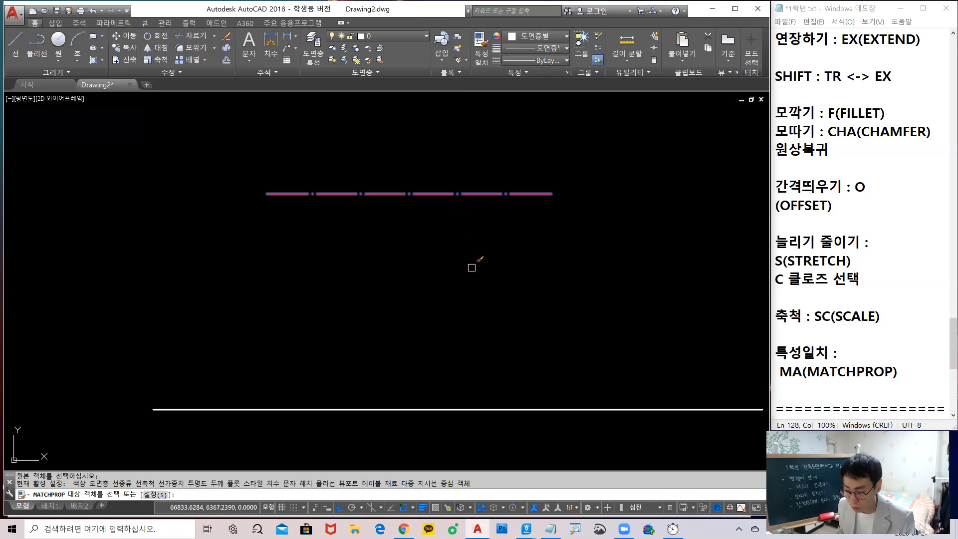
click(307, 408)
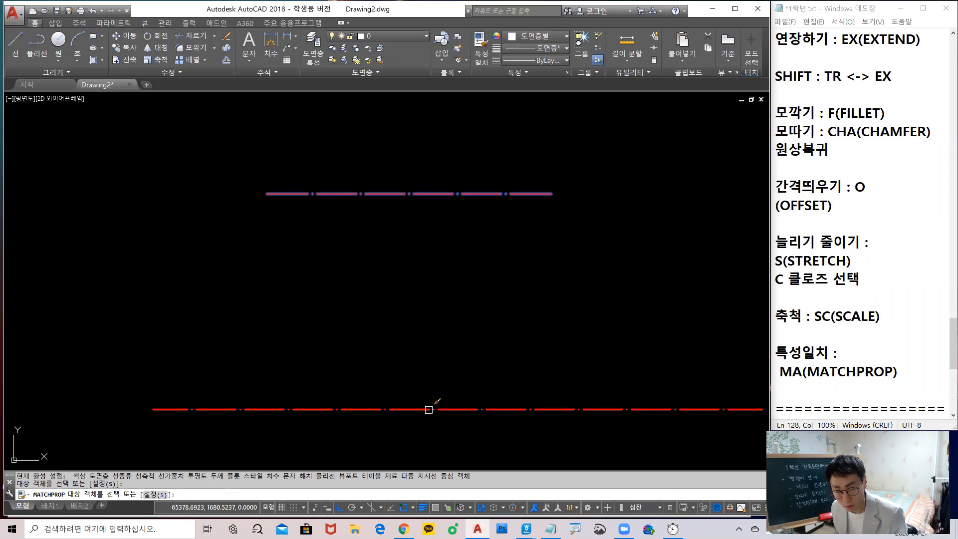
key(Escape)
scroll(521, 339, down, 2)
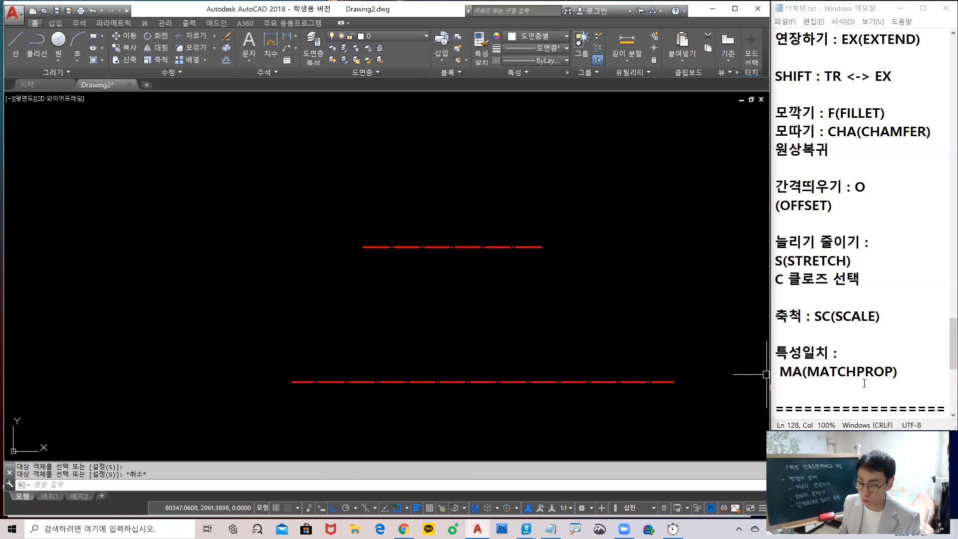
Switch to the Notepad notes and review the command list around the MA(MATCHPROP) entry
click(914, 374)
scroll(914, 374, down, 1)
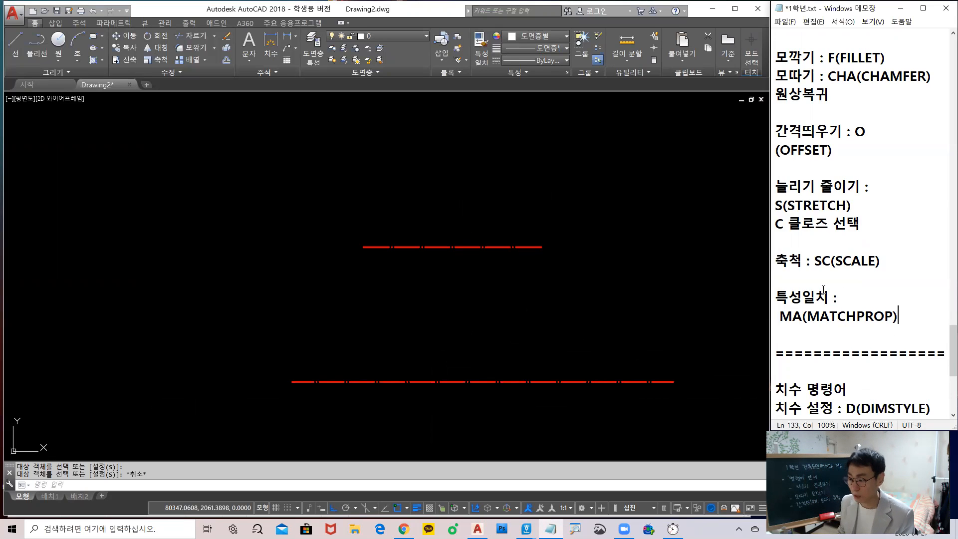
scroll(824, 288, up, 5)
scroll(853, 162, down, 2)
scroll(854, 163, down, 4)
scroll(872, 184, up, 1)
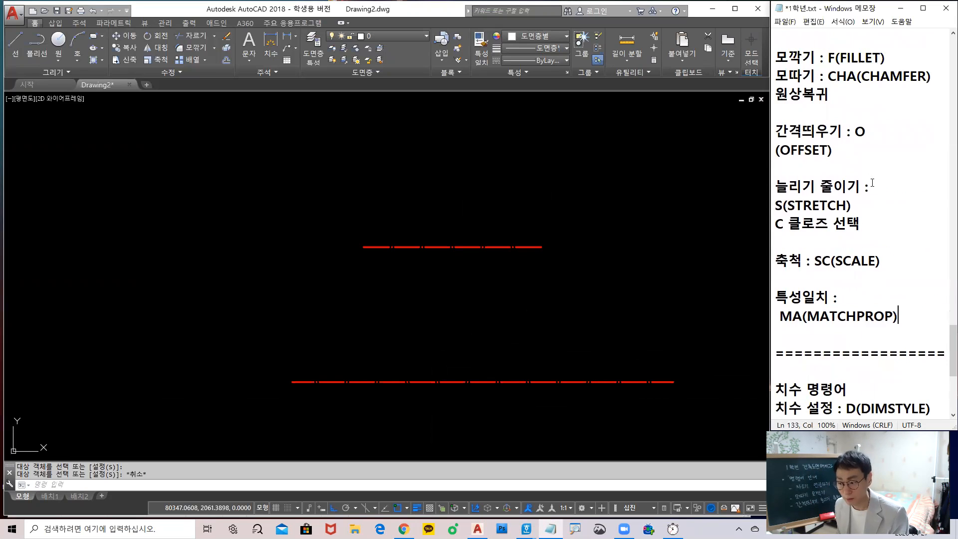